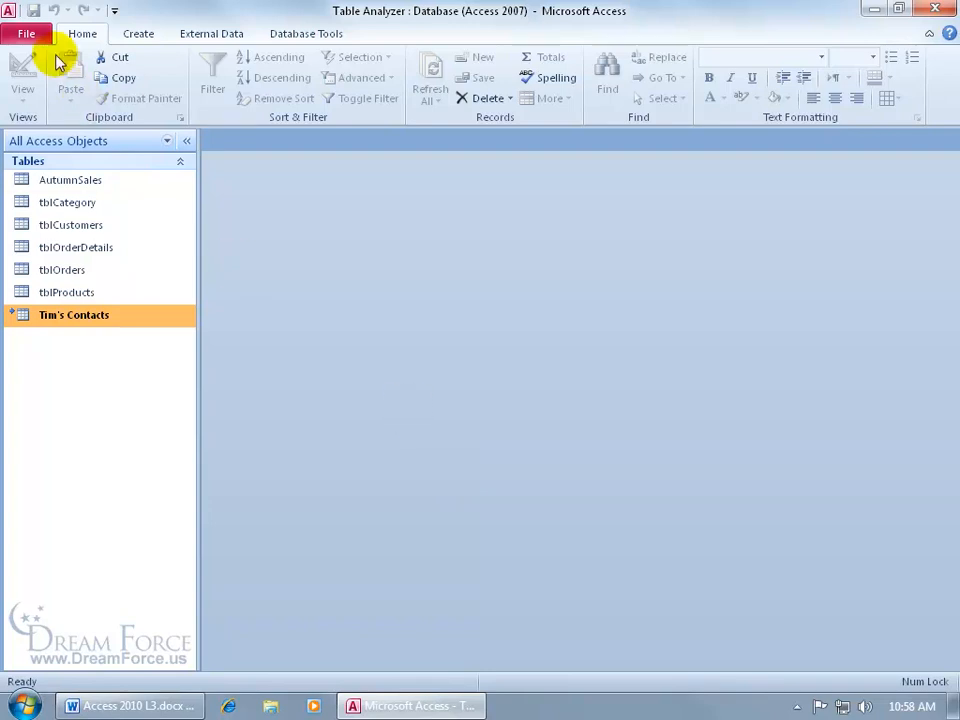
- Show the Backstage Info page for the Table Analyzer database
click(28, 32)
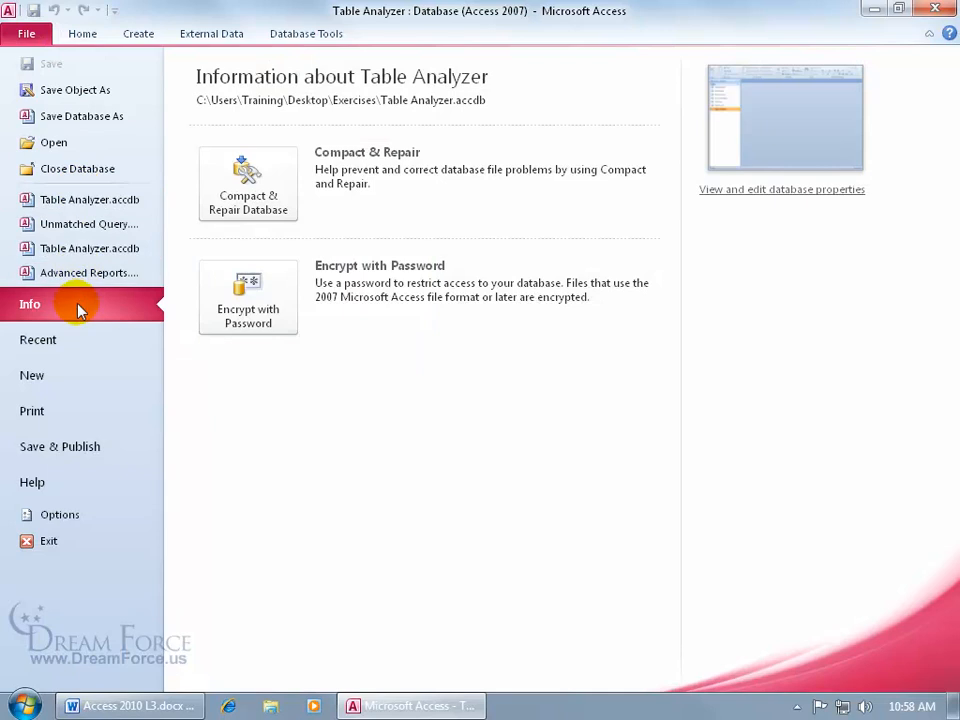
- Enter 'changes' as the Summary Comments, and review the General, Statistics and Contents property tabs
click(745, 192)
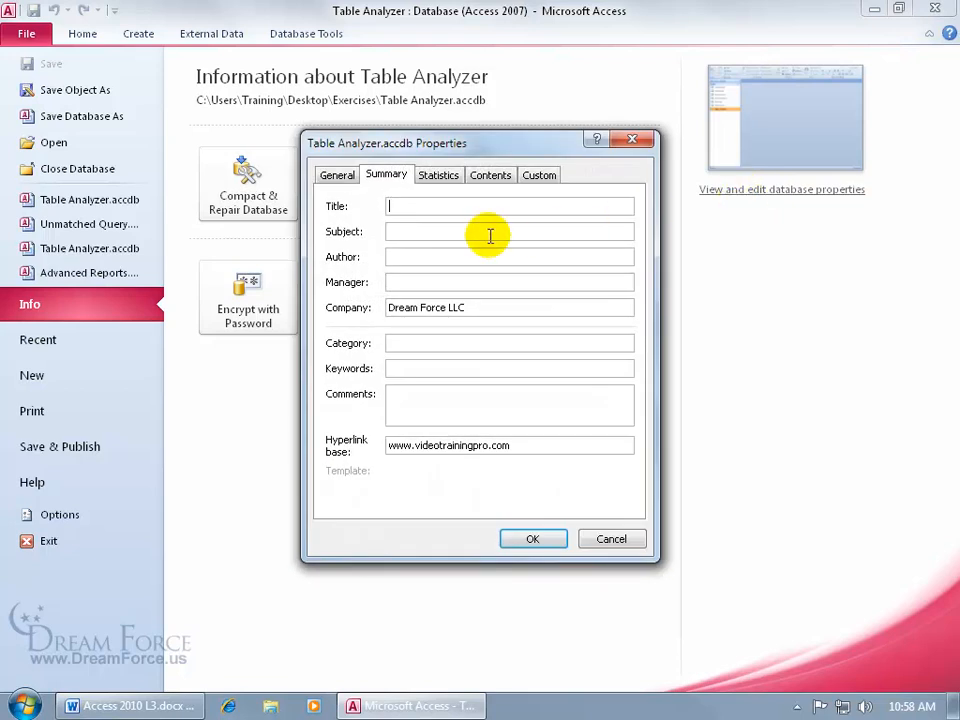
click(340, 177)
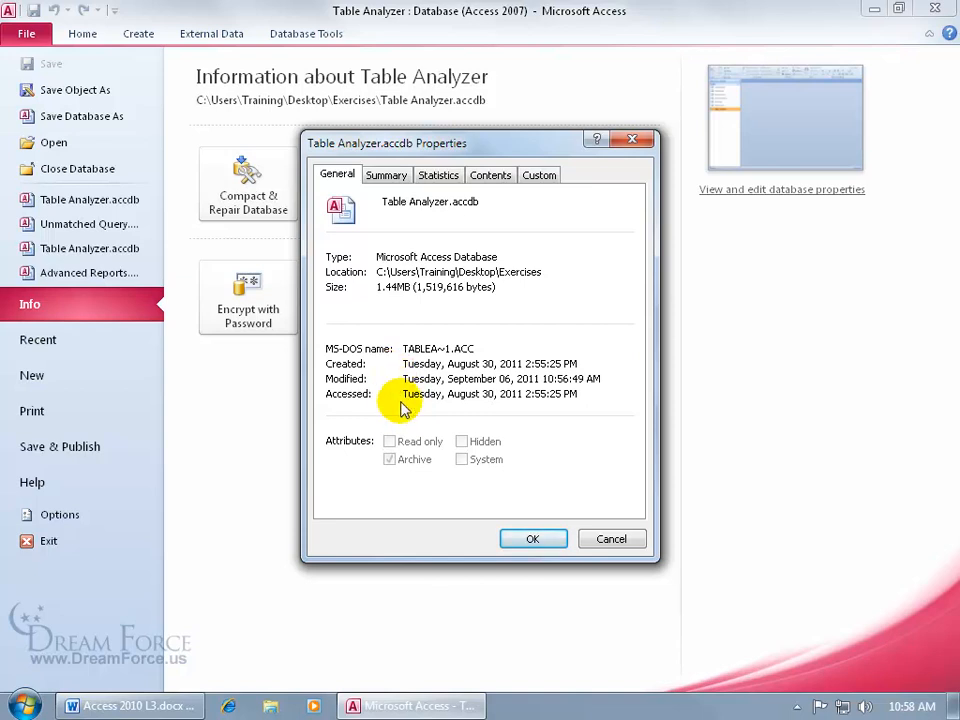
click(386, 177)
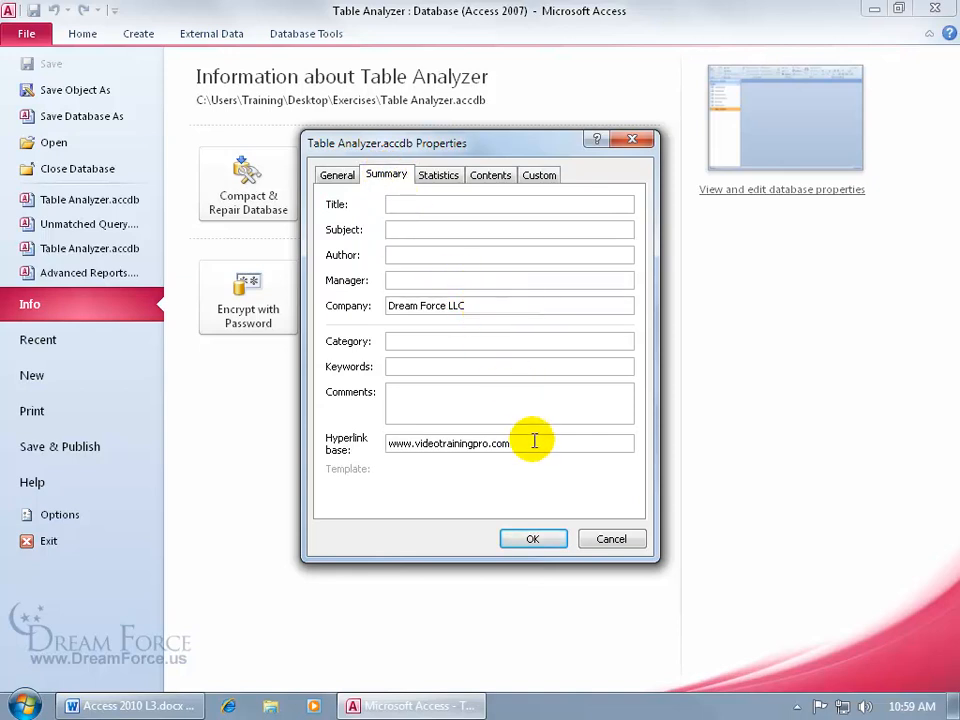
click(491, 394)
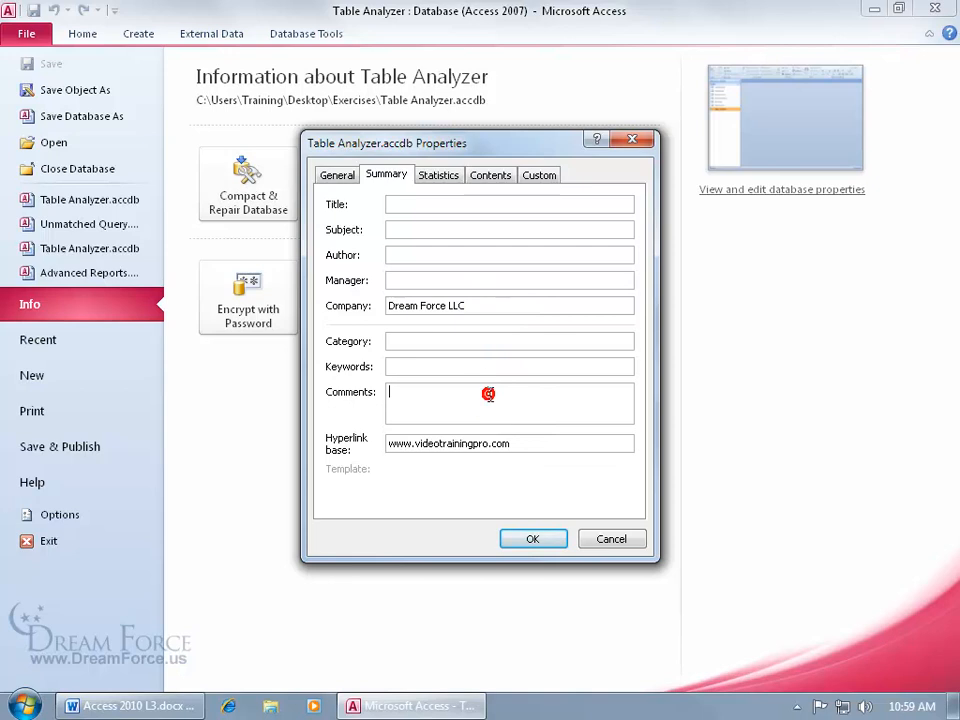
text(changes)
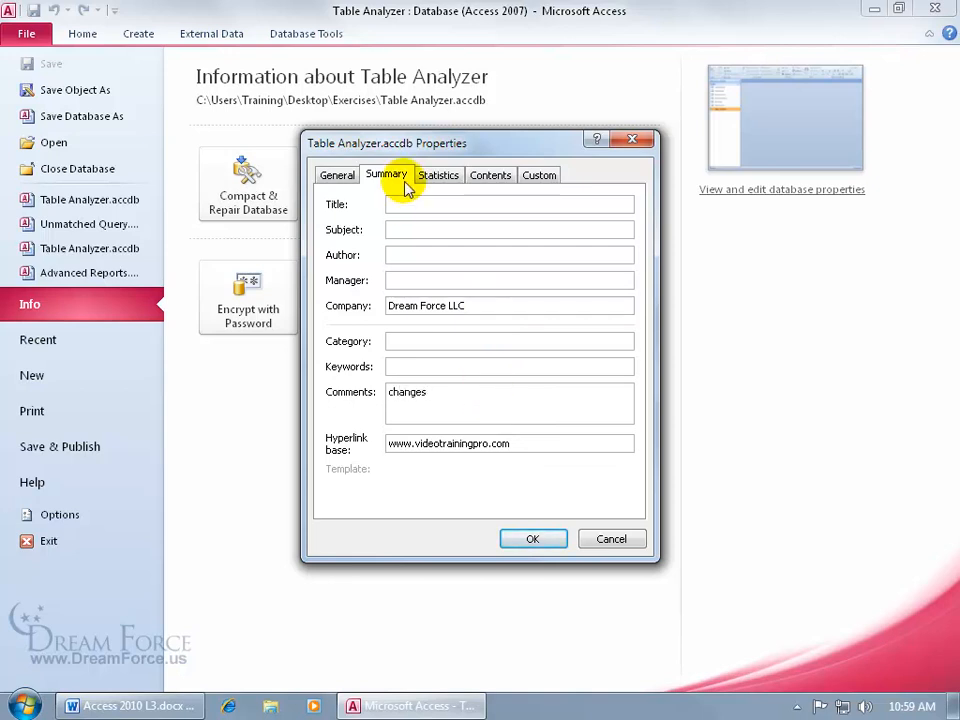
click(438, 176)
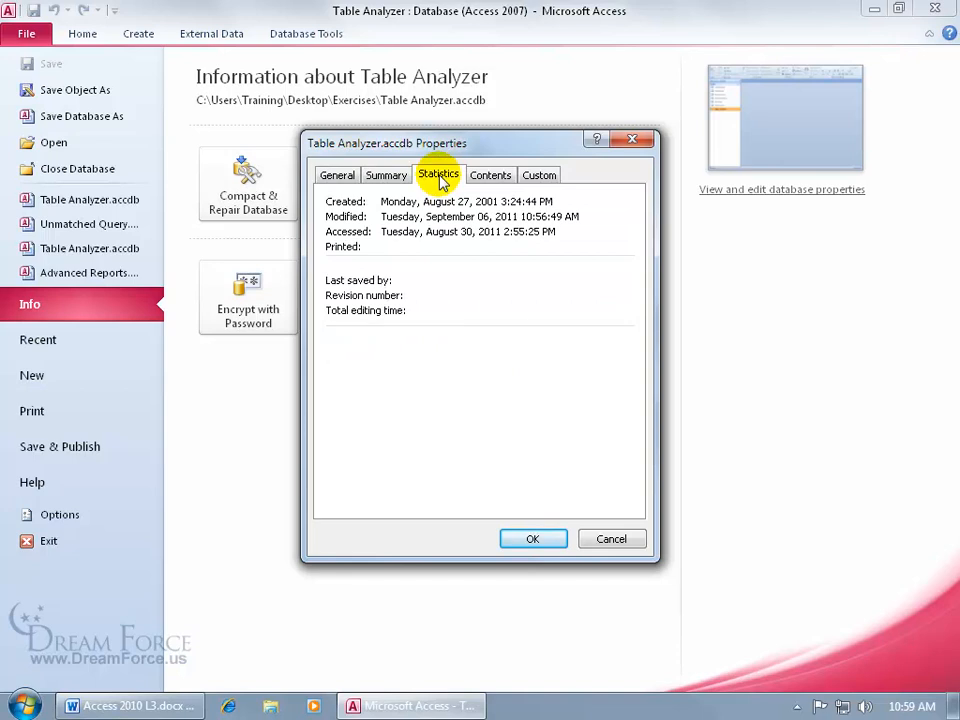
click(492, 175)
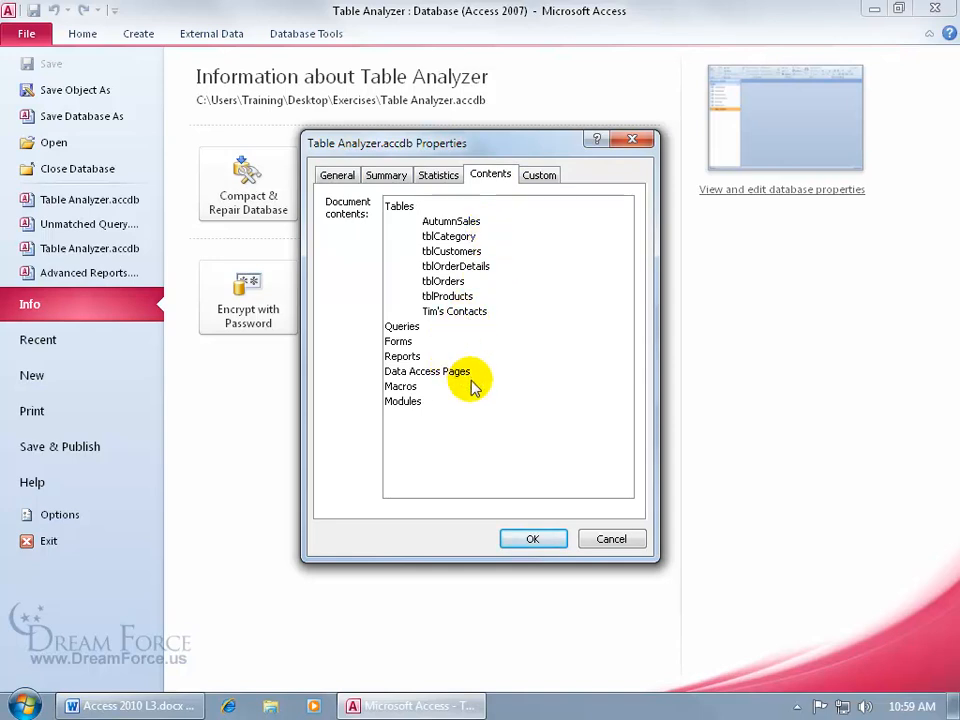
- Add a custom 'Checked by' property with value 'Me', save it with OK, and exit Access
click(545, 180)
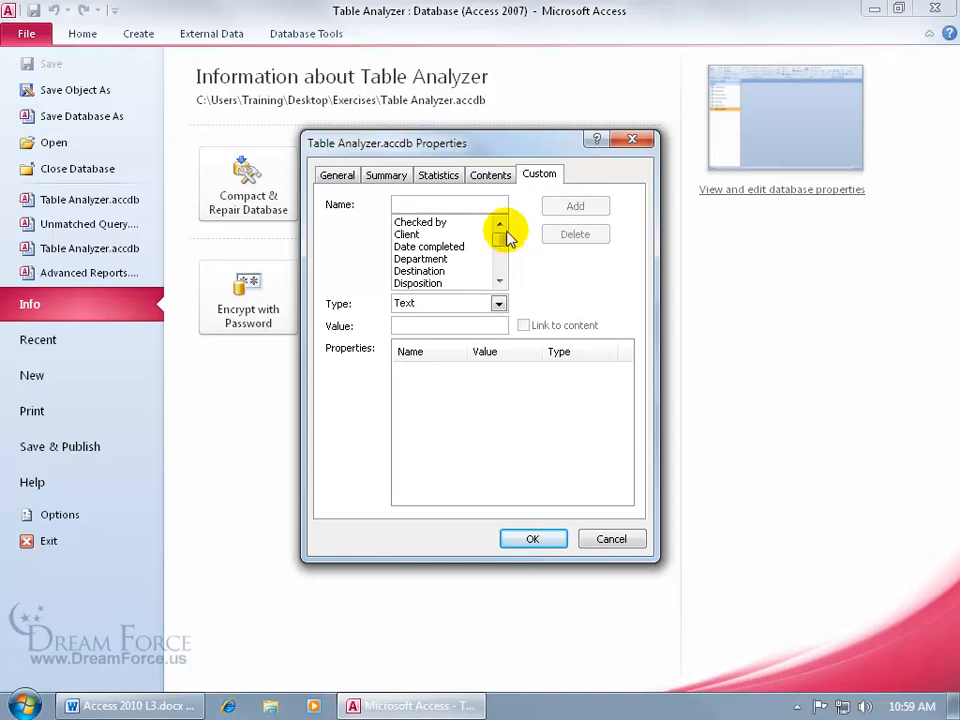
click(441, 222)
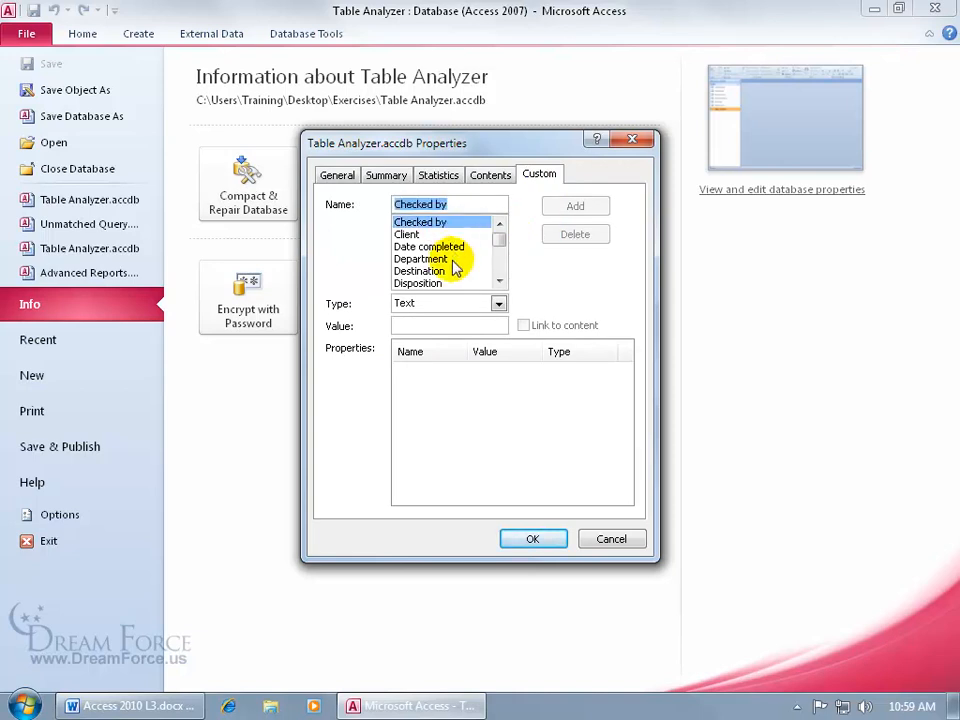
click(437, 325)
text(Me)
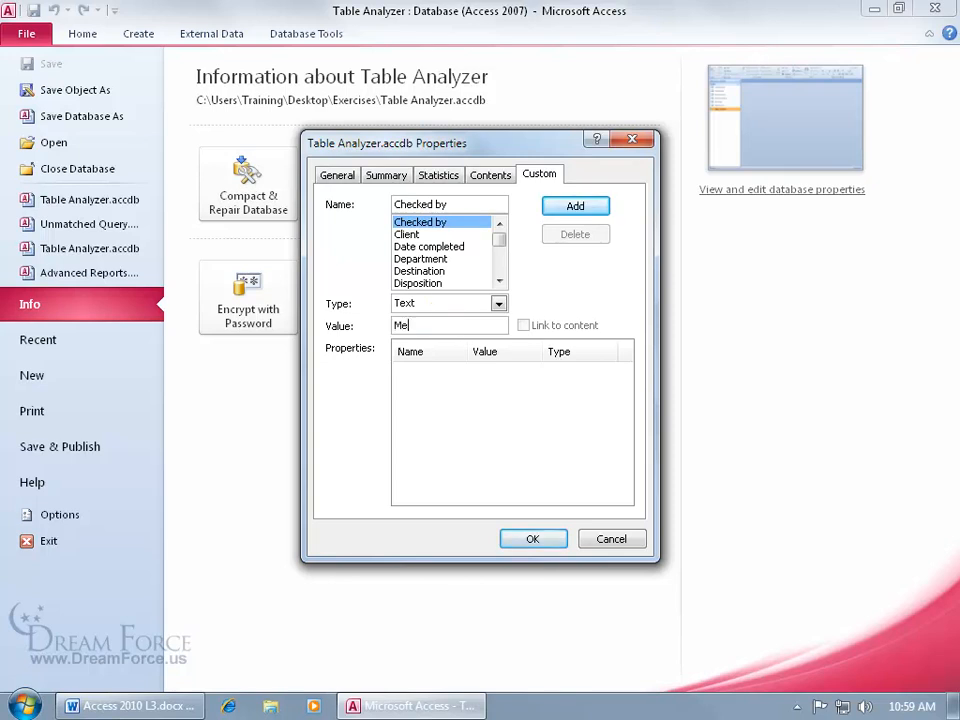
click(596, 207)
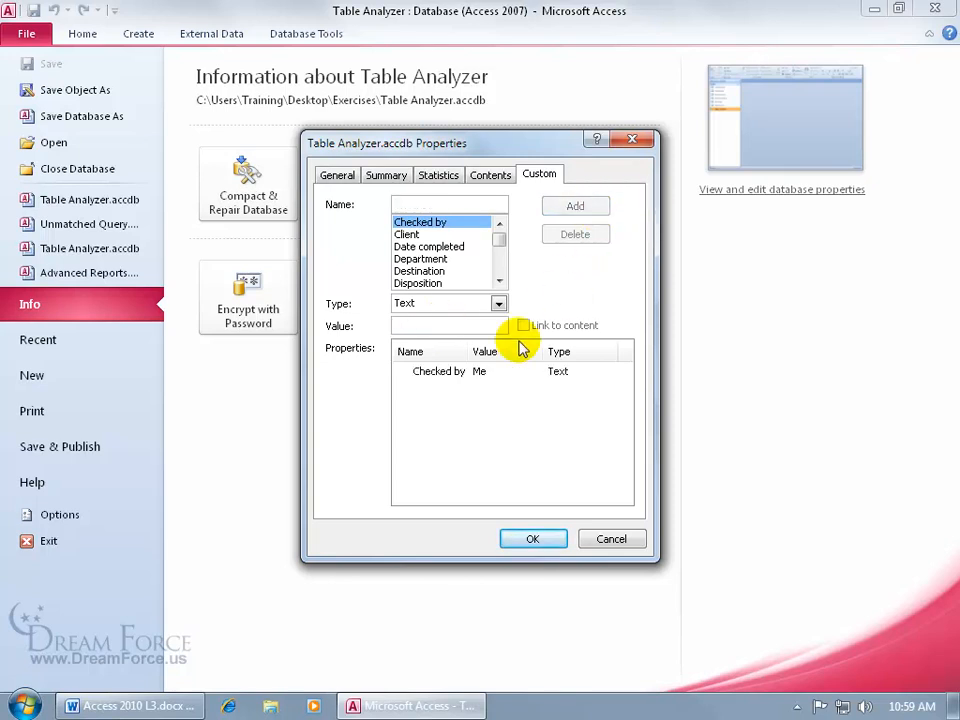
click(440, 372)
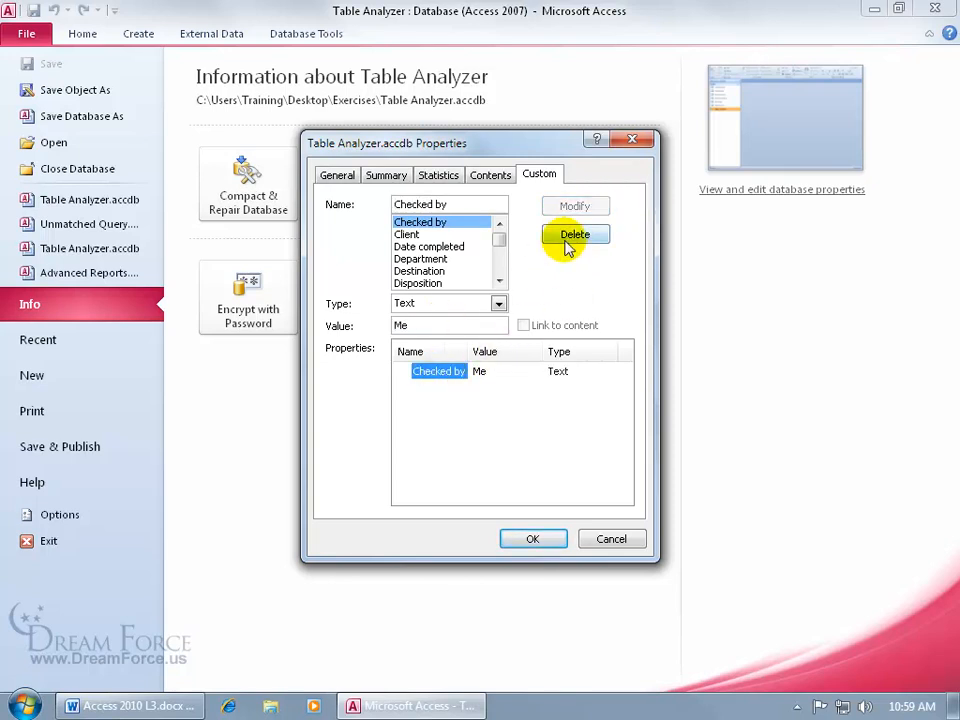
click(557, 540)
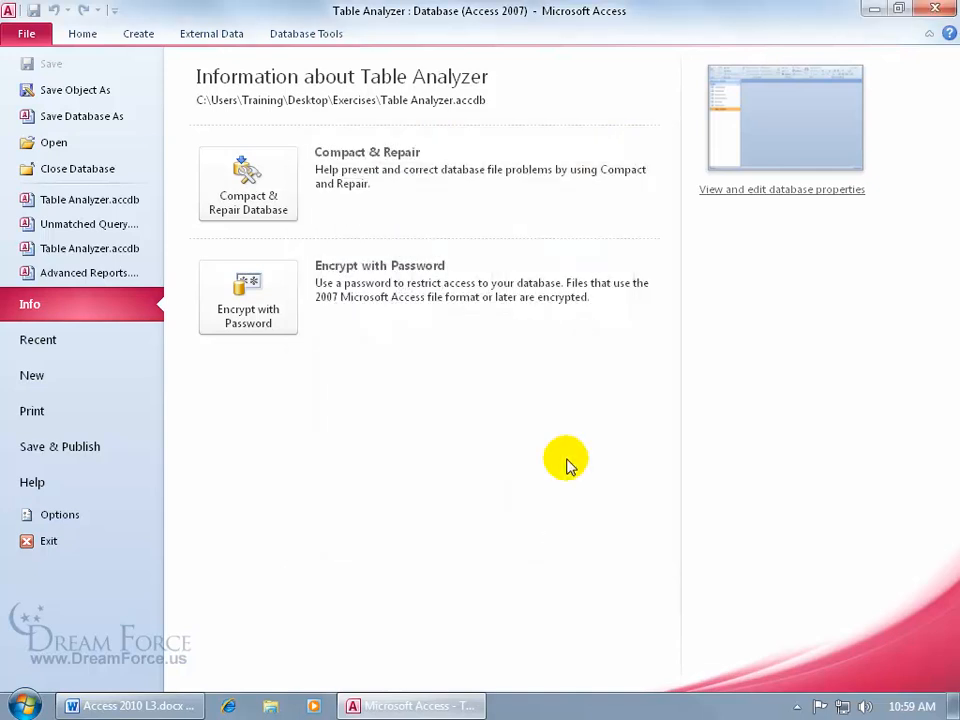
click(934, 9)
- Open the Exercises desktop folder and launch Table Analyzer.accdb from it
click(47, 248)
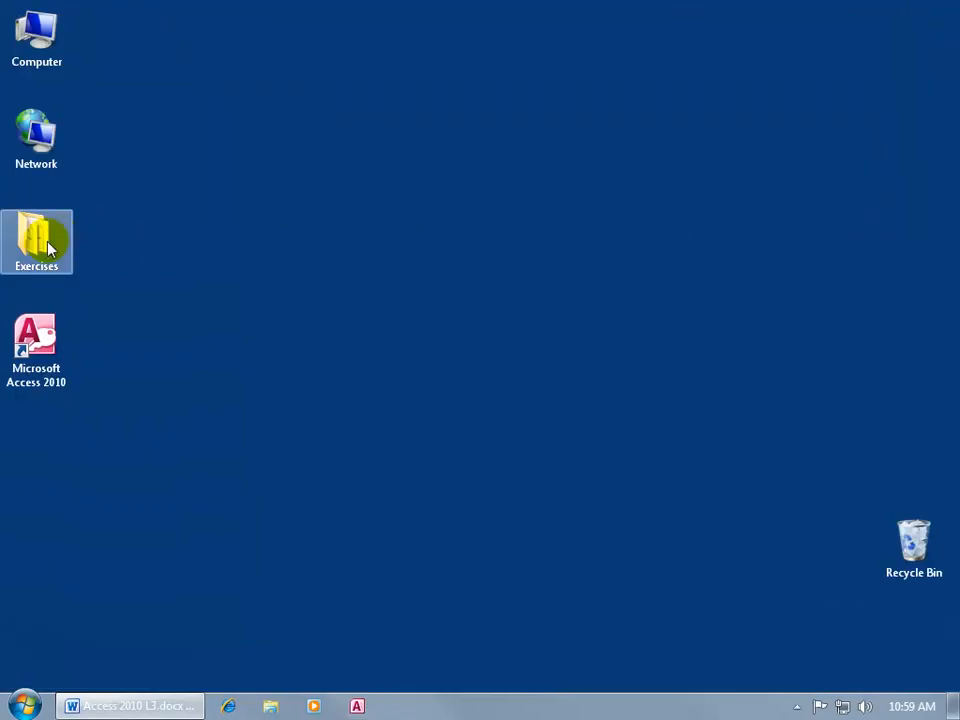
double_click(47, 248)
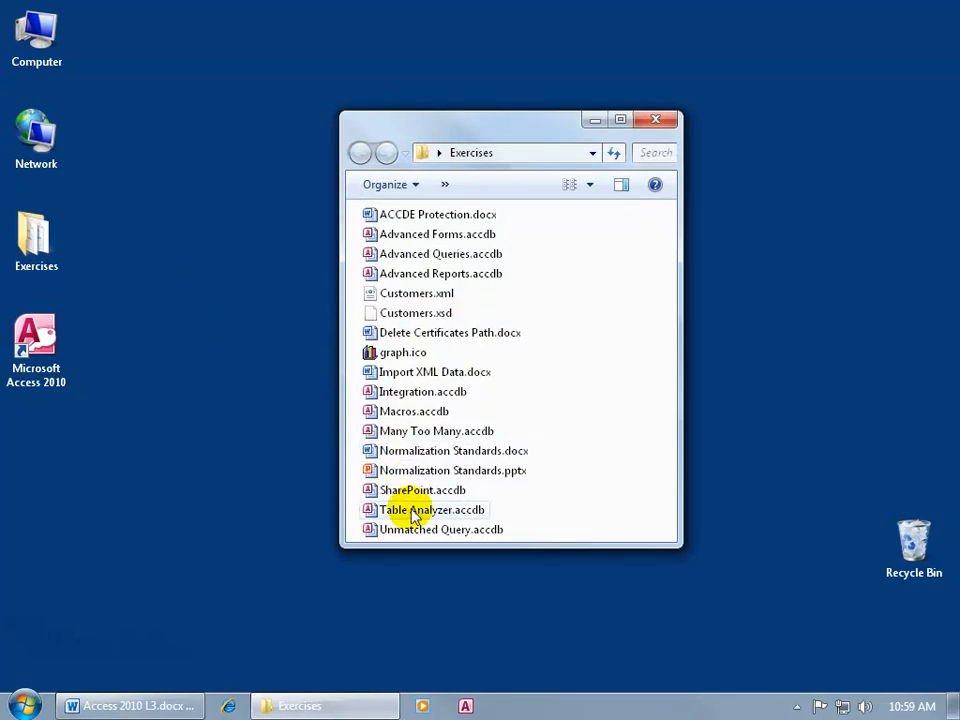
click(412, 511)
double_click(412, 511)
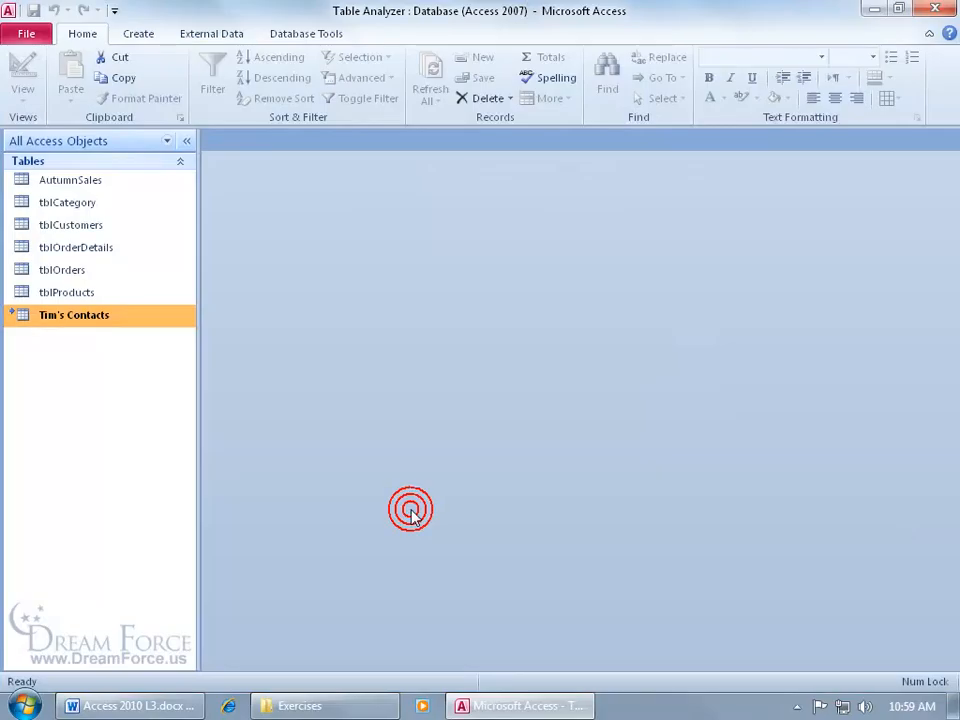
- Verify the 'changes' comment persists in the database properties, then exit Access
click(34, 33)
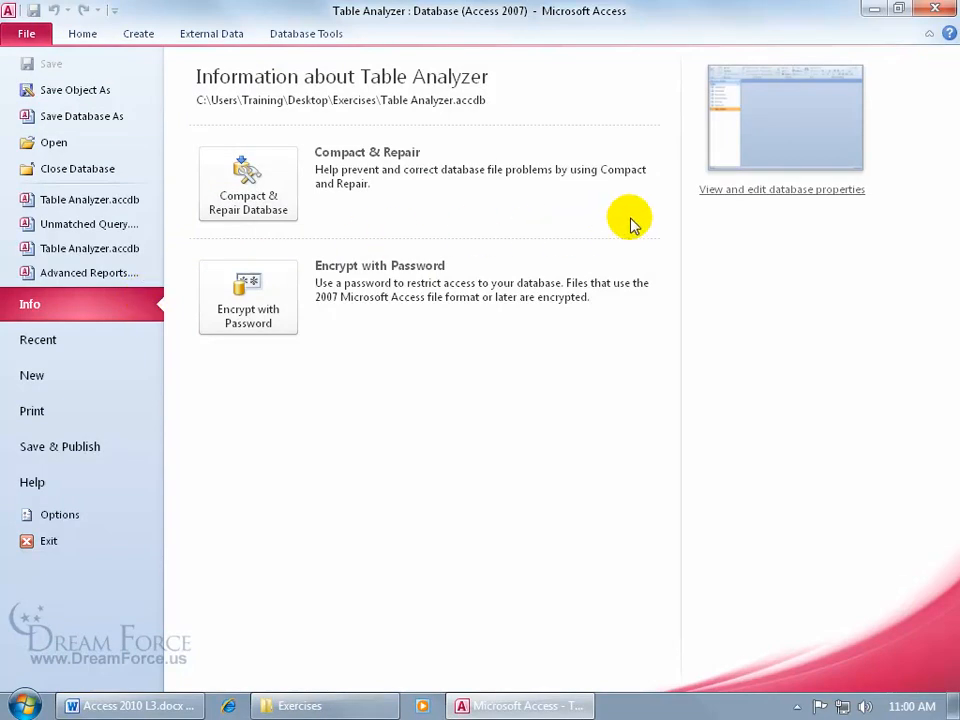
click(766, 195)
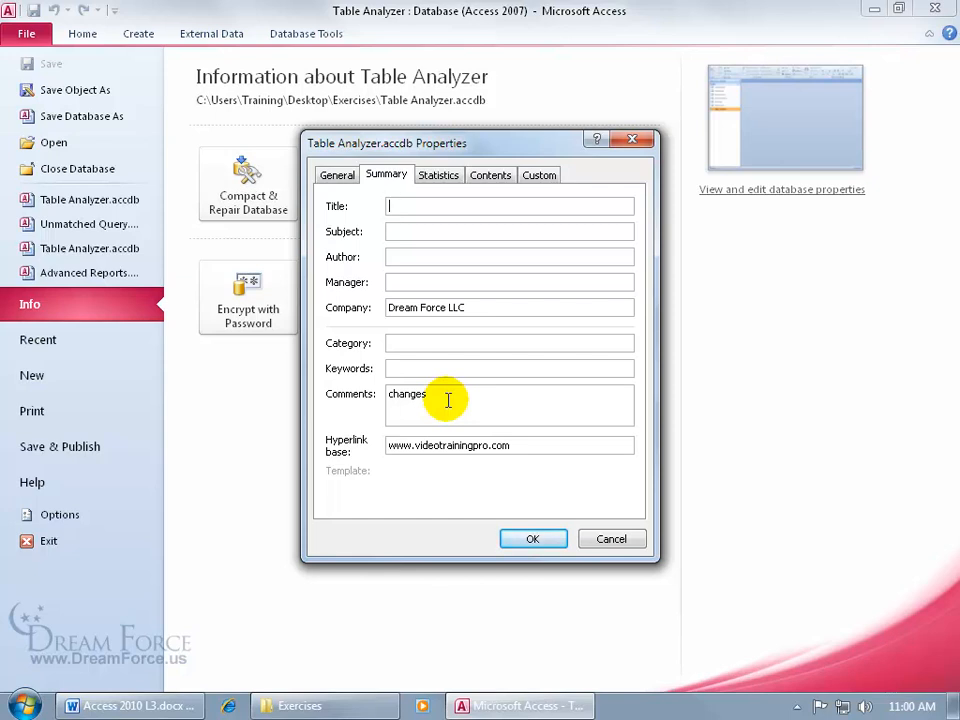
click(532, 539)
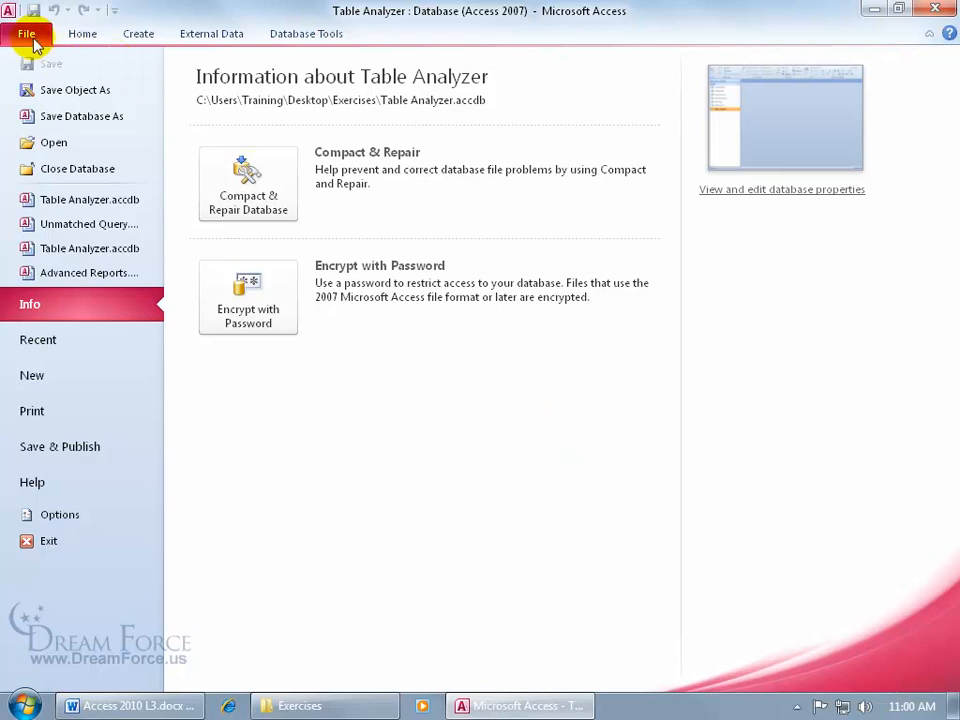
click(762, 145)
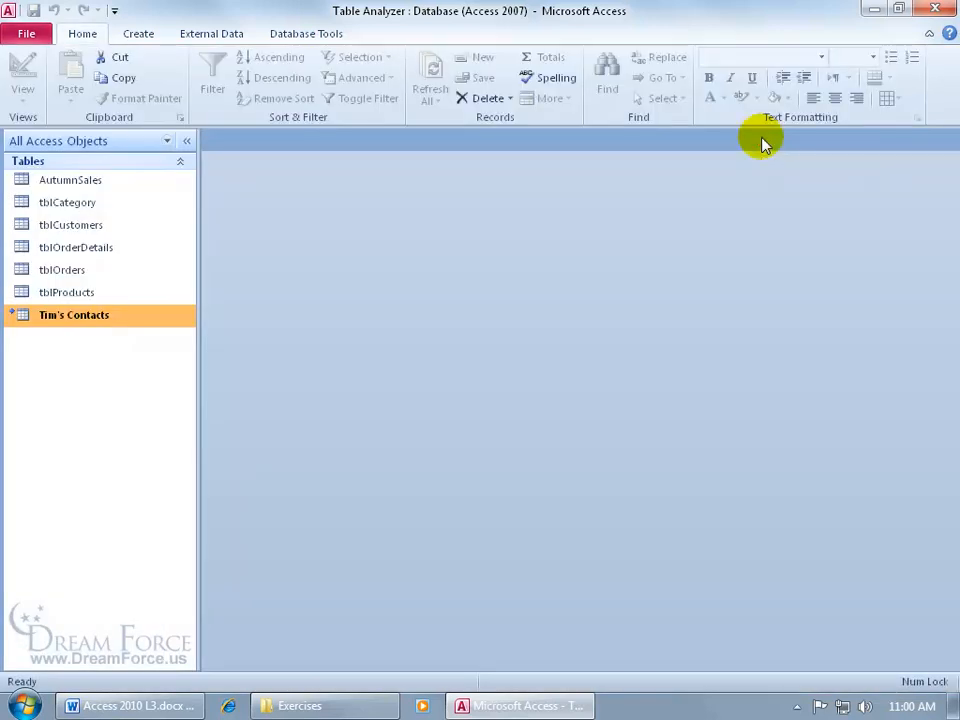
click(935, 9)
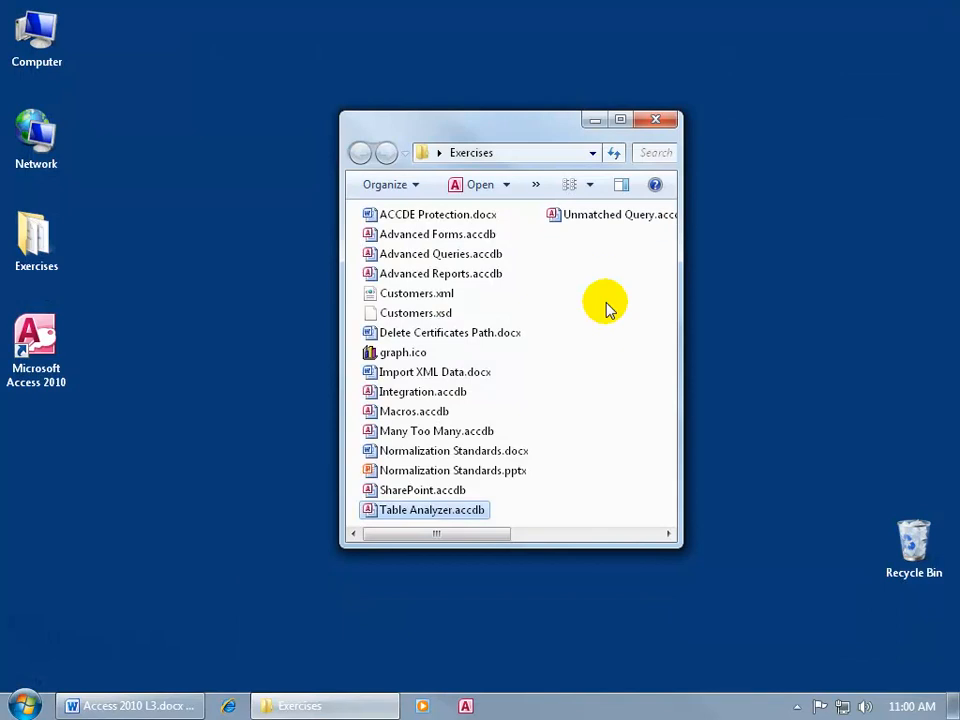
right_click(437, 515)
click(480, 496)
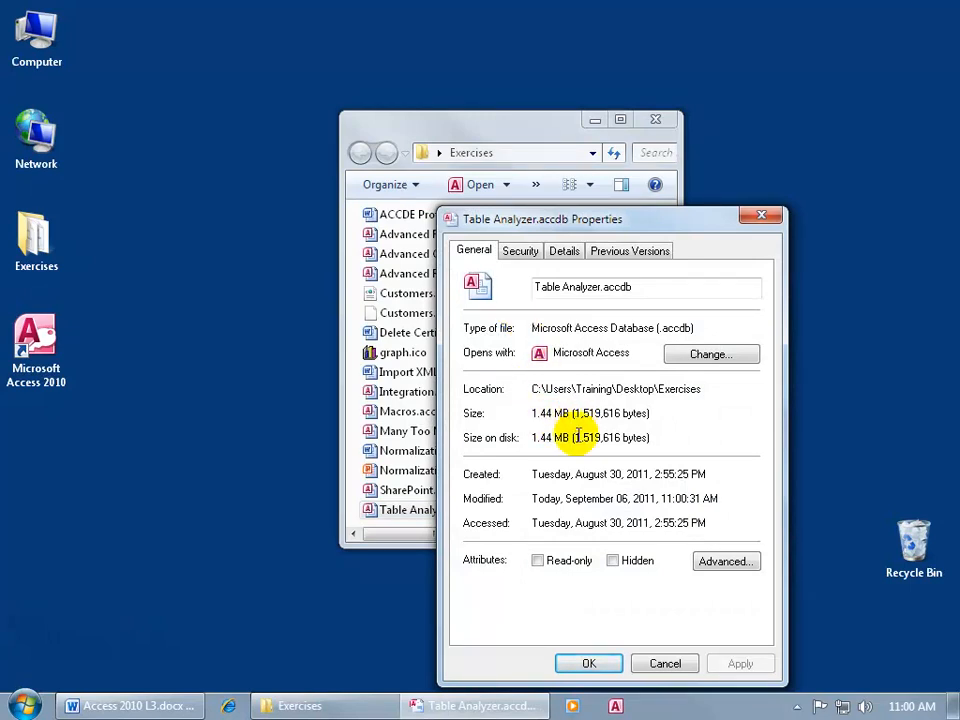
click(564, 253)
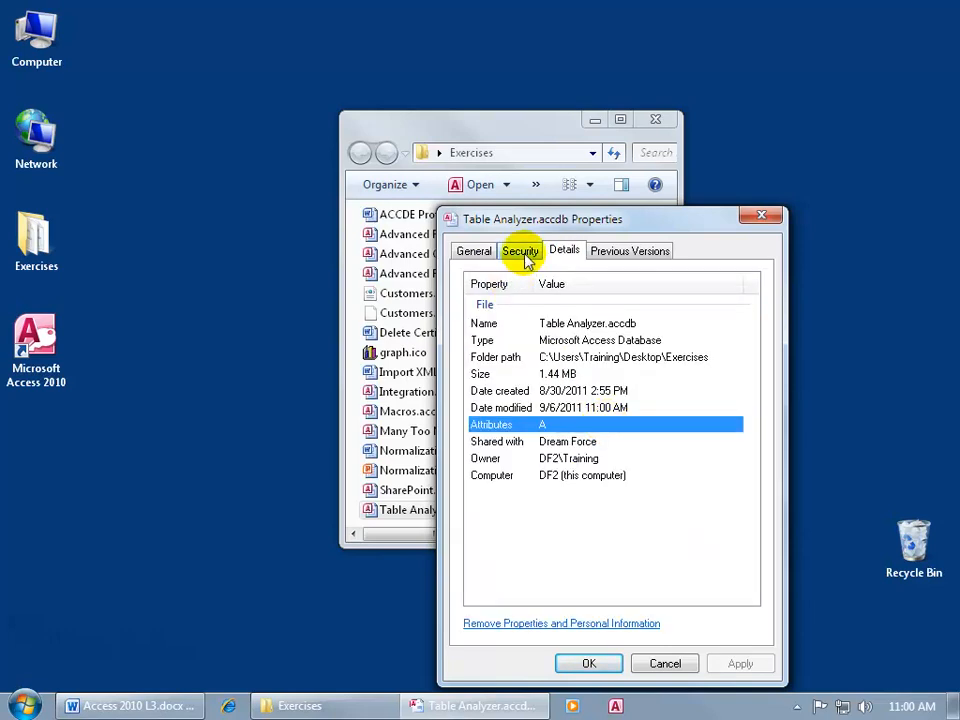
click(525, 252)
click(633, 252)
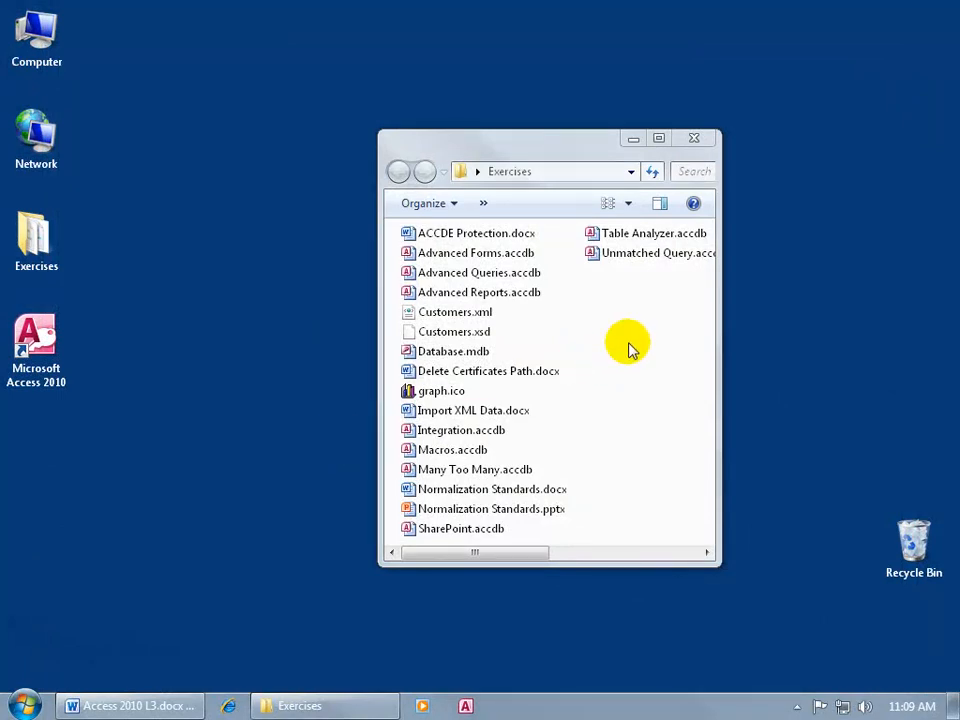
- Review Advanced Queries.accdb's Windows file properties, then open the database in Access
right_click(514, 278)
click(591, 568)
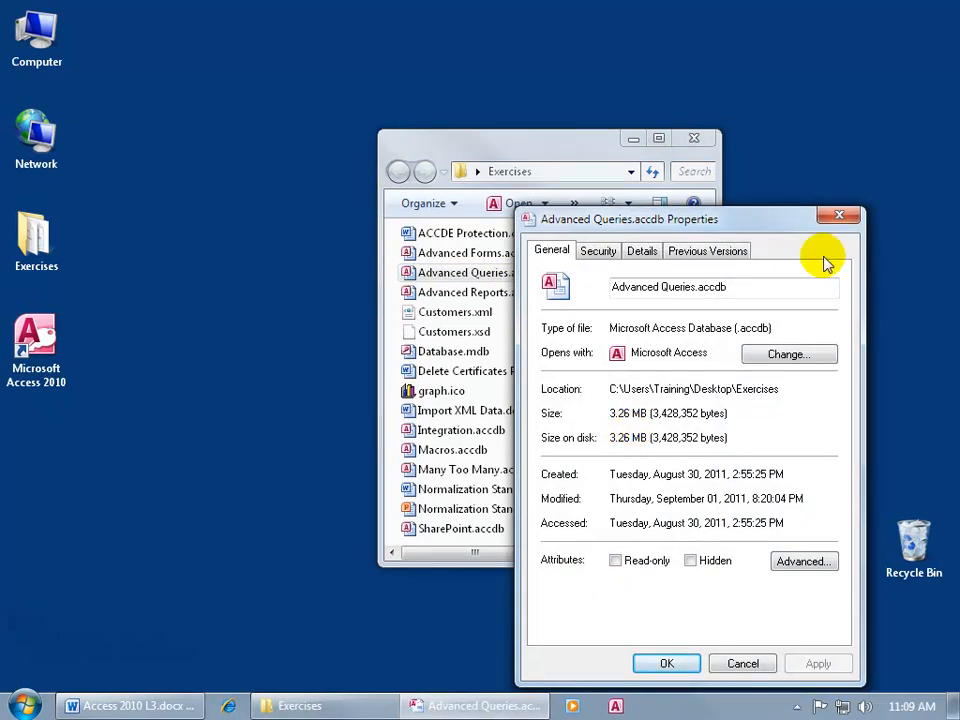
click(839, 215)
double_click(488, 271)
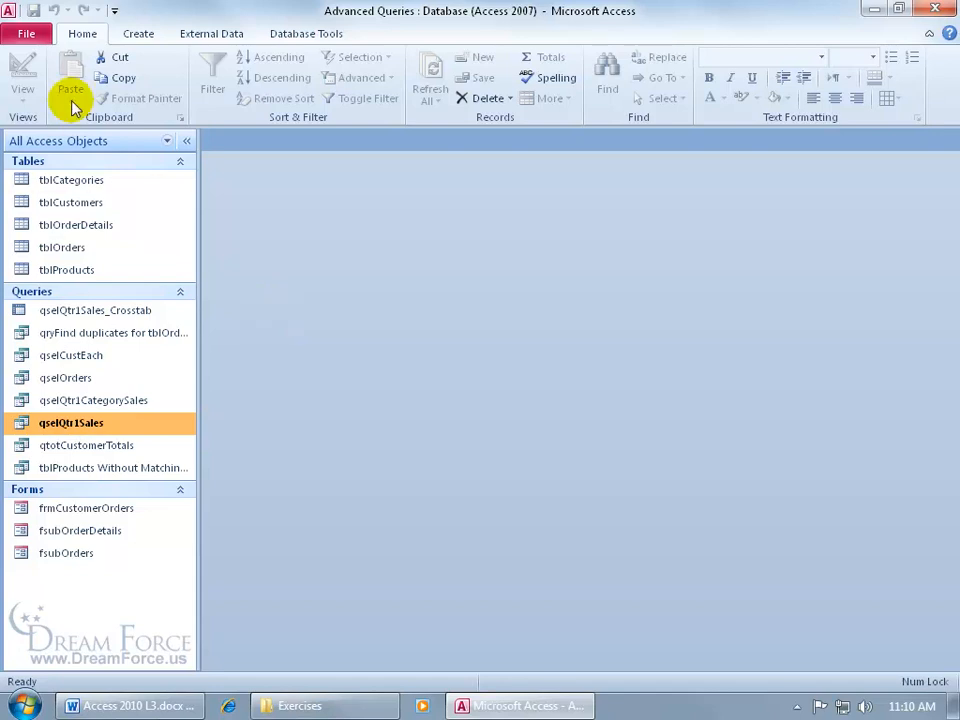
- Compact and repair the Advanced Queries database, then exit Access
click(32, 36)
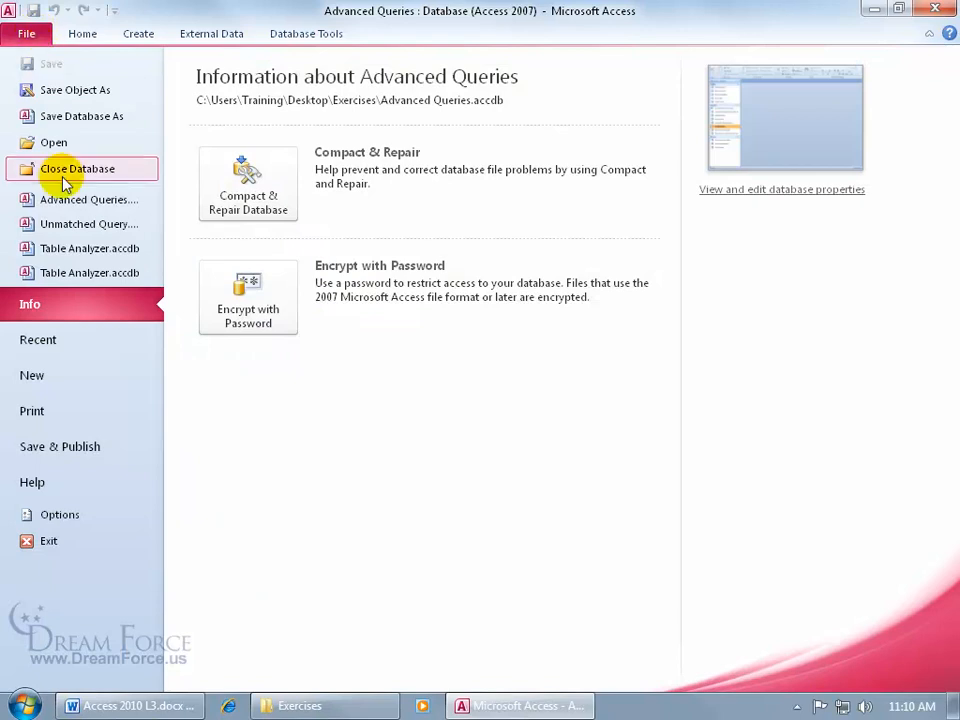
click(276, 210)
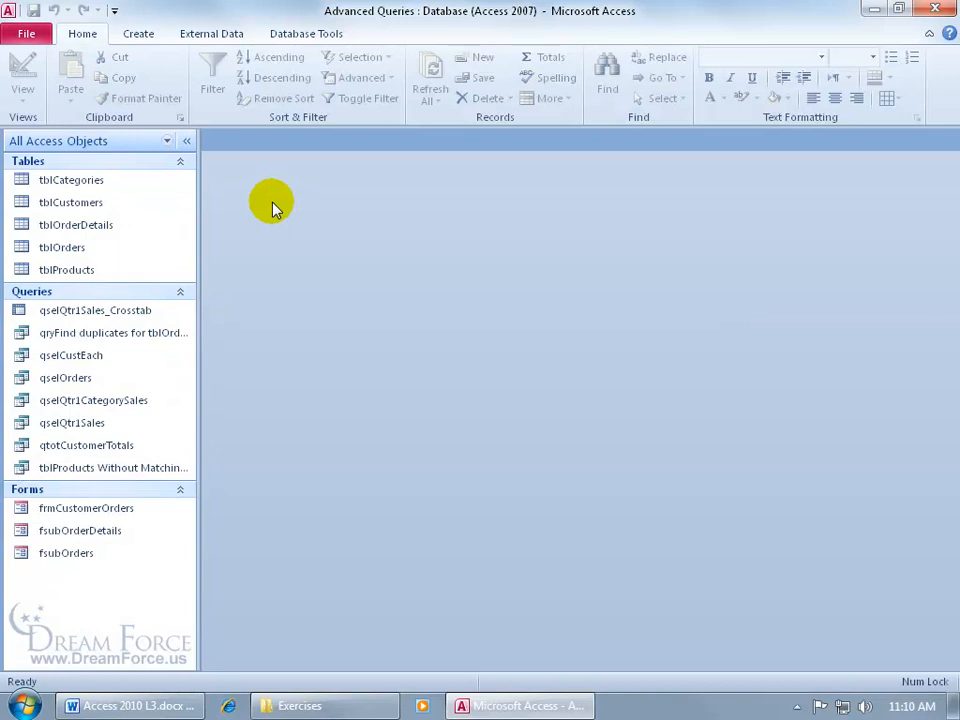
click(934, 9)
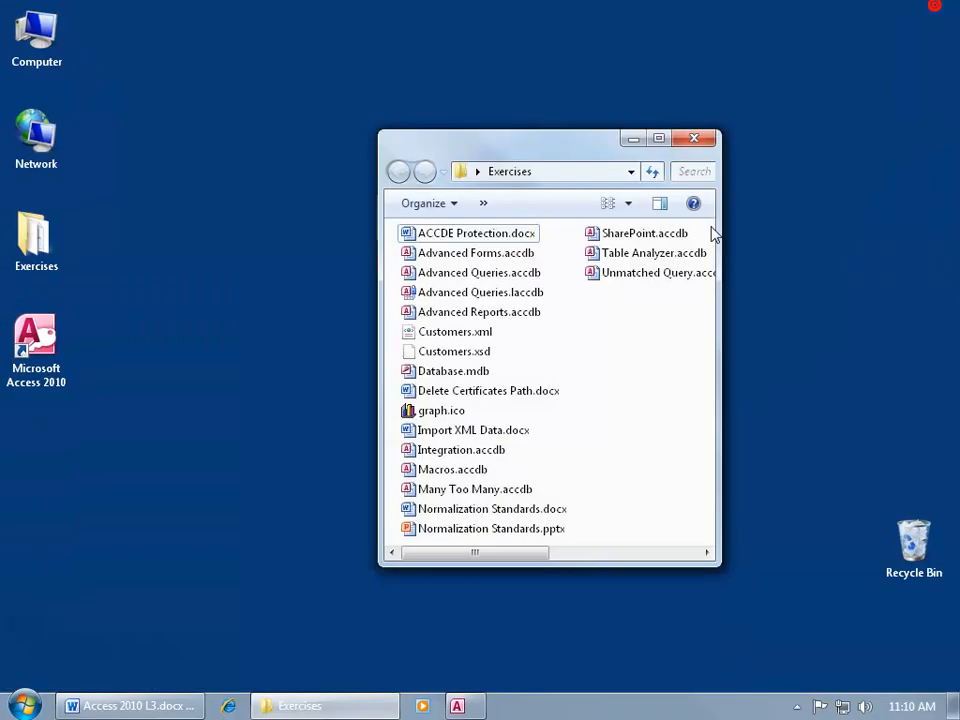
- Bring up the Windows Properties dialog for Advanced Queries.accdb
right_click(476, 273)
click(540, 572)
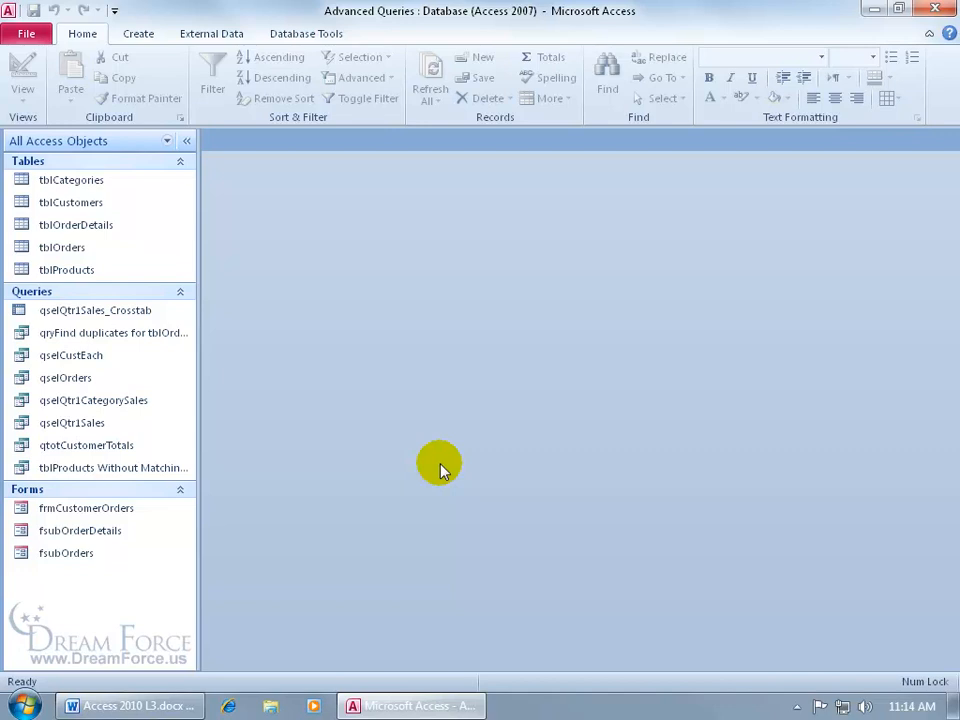
- Use Save & Publish's Back Up Database to save Advanced Queries_2011-09-06.accdb
click(40, 40)
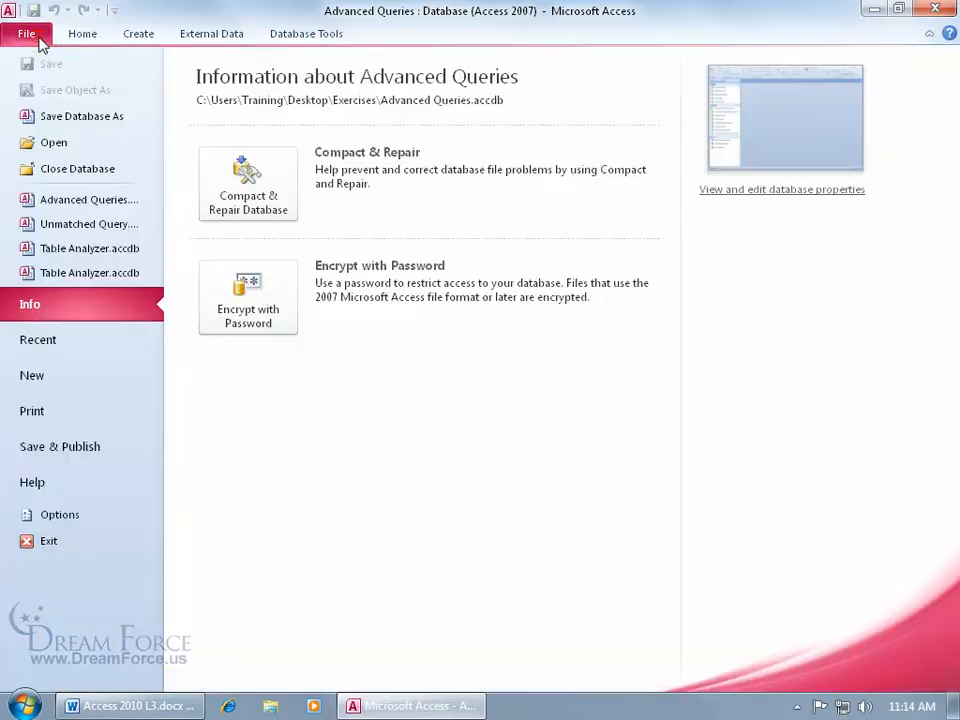
click(88, 448)
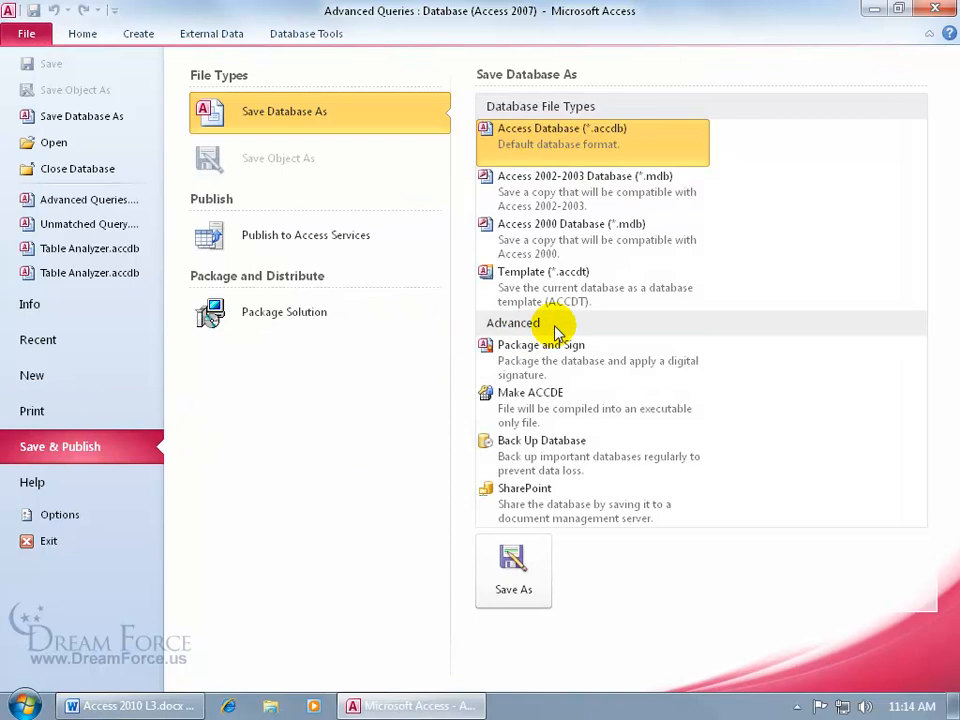
click(590, 452)
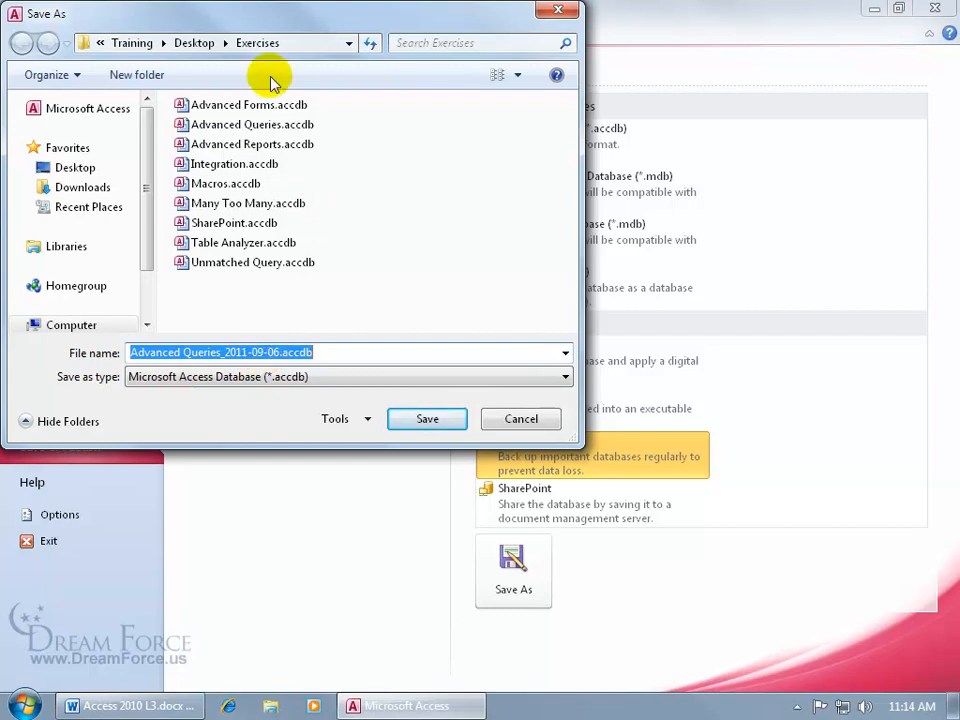
click(429, 418)
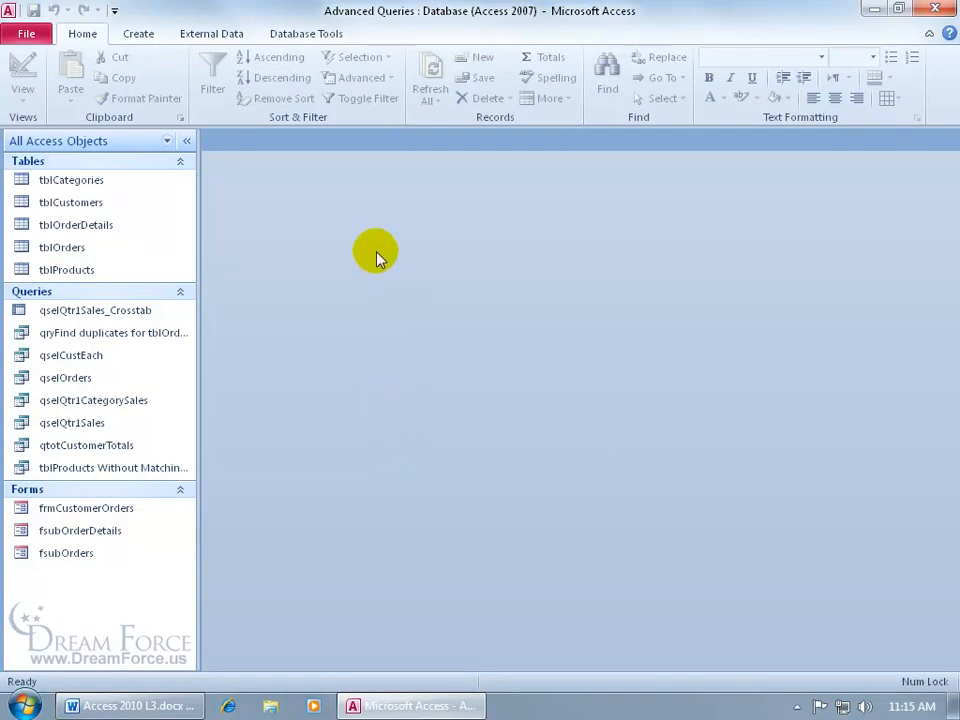
click(877, 10)
double_click(37, 238)
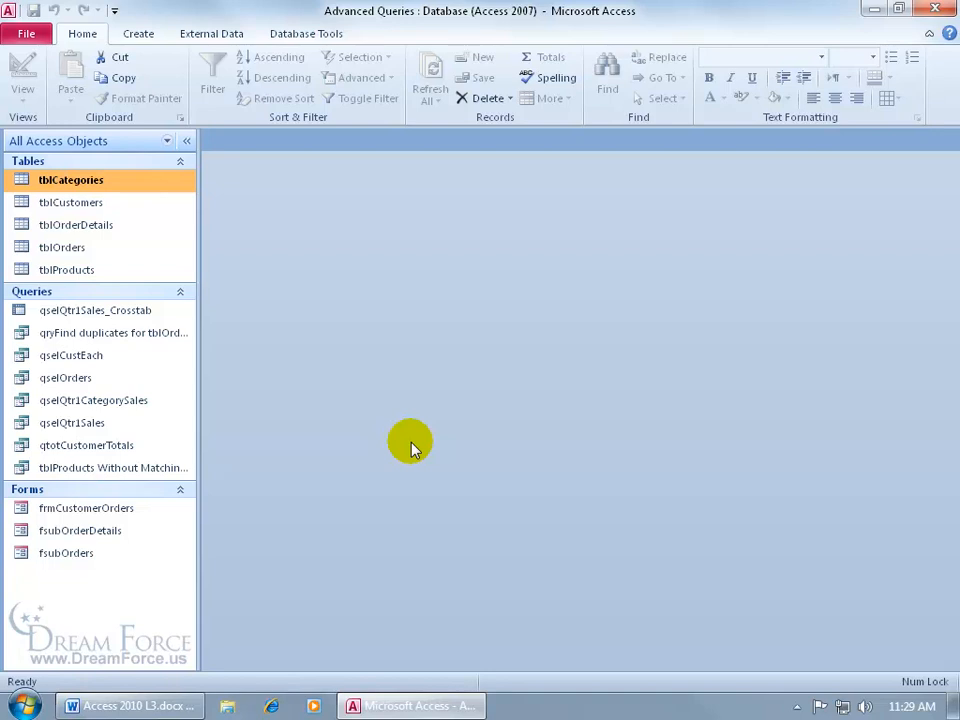
click(25, 32)
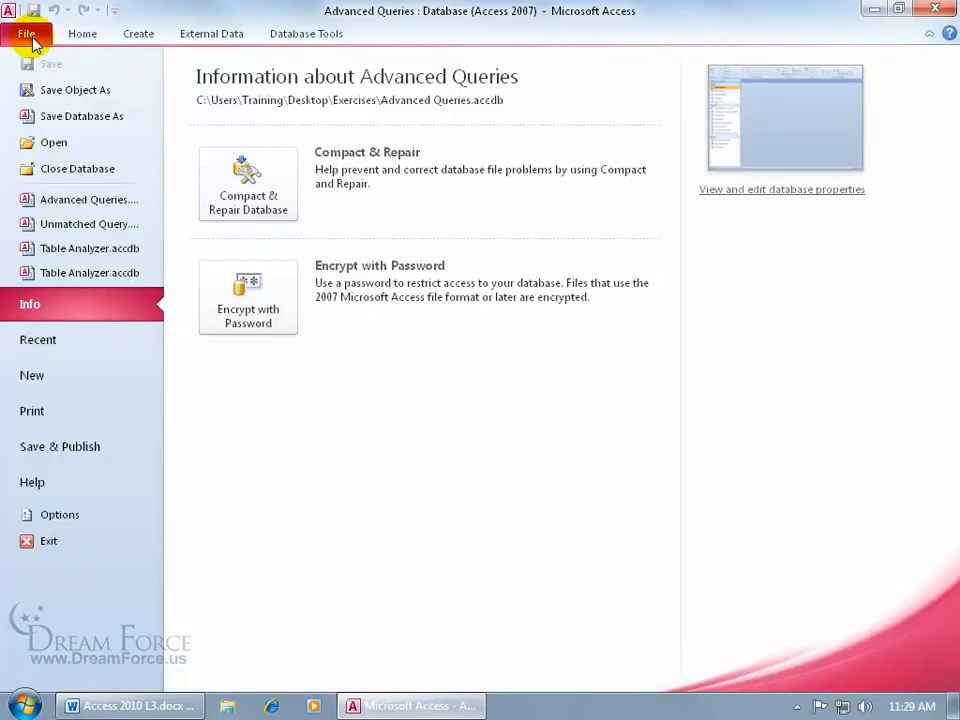
click(242, 317)
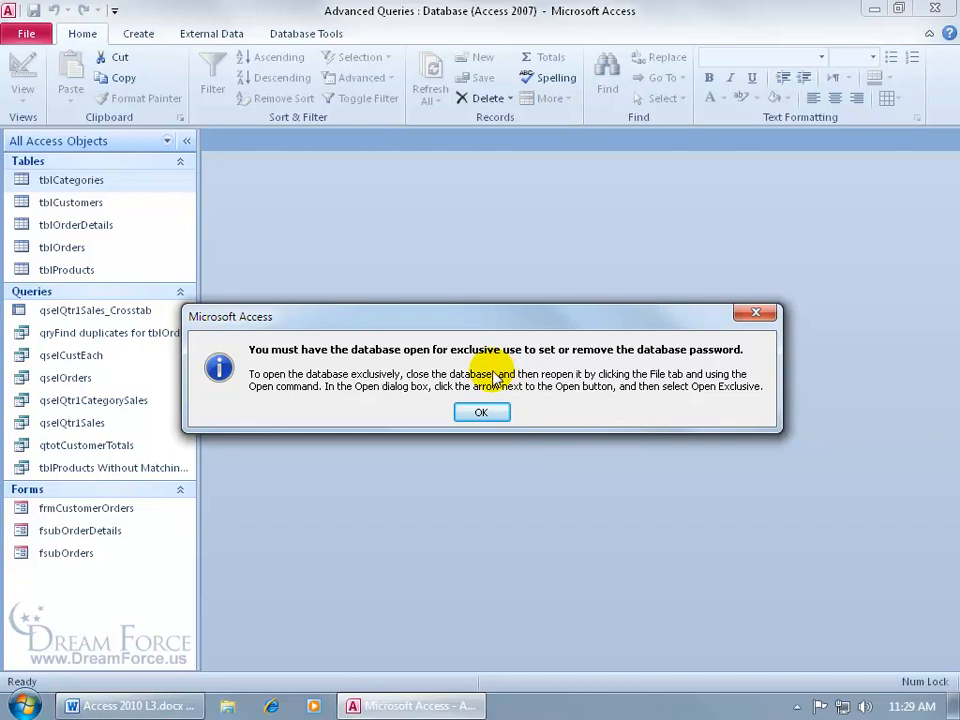
click(488, 412)
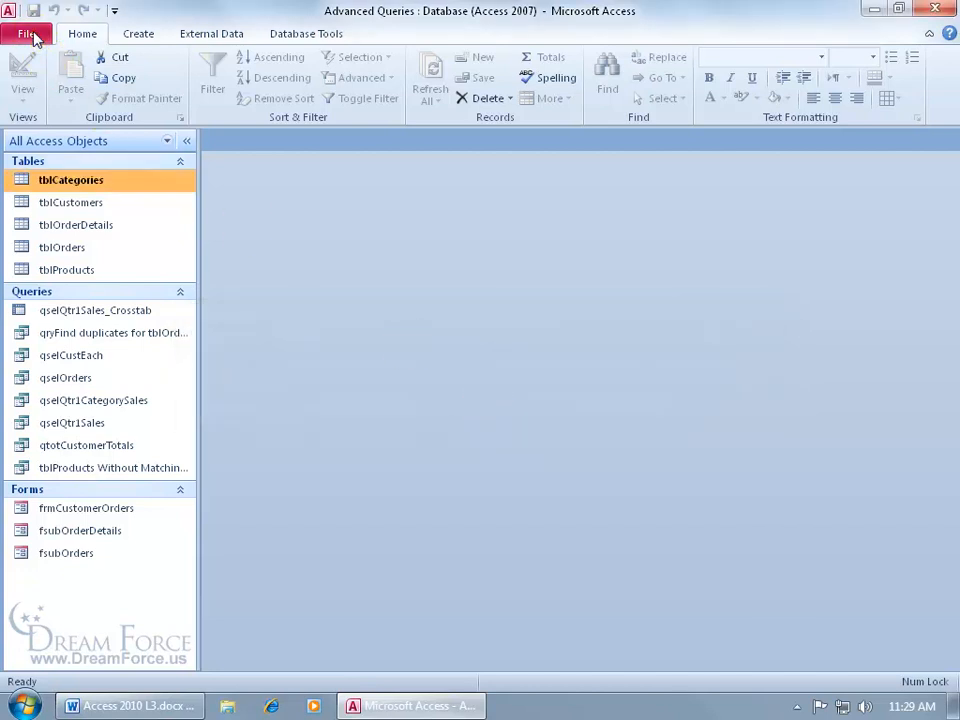
- Open Advanced Queries.accdb from the Exercises folder using Open Exclusive
click(24, 34)
click(54, 142)
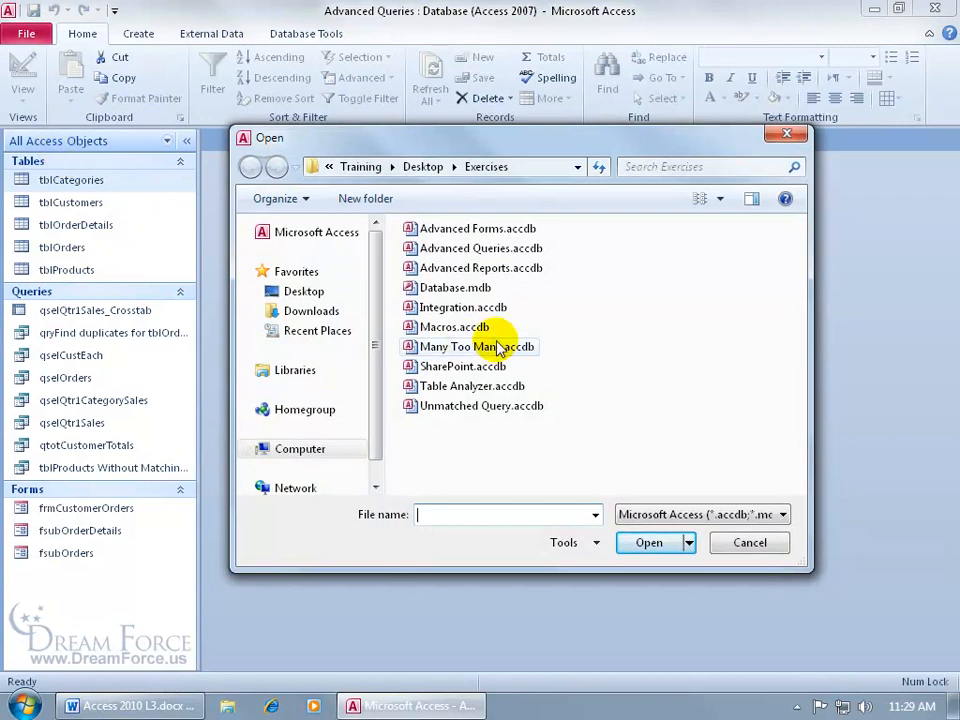
click(492, 249)
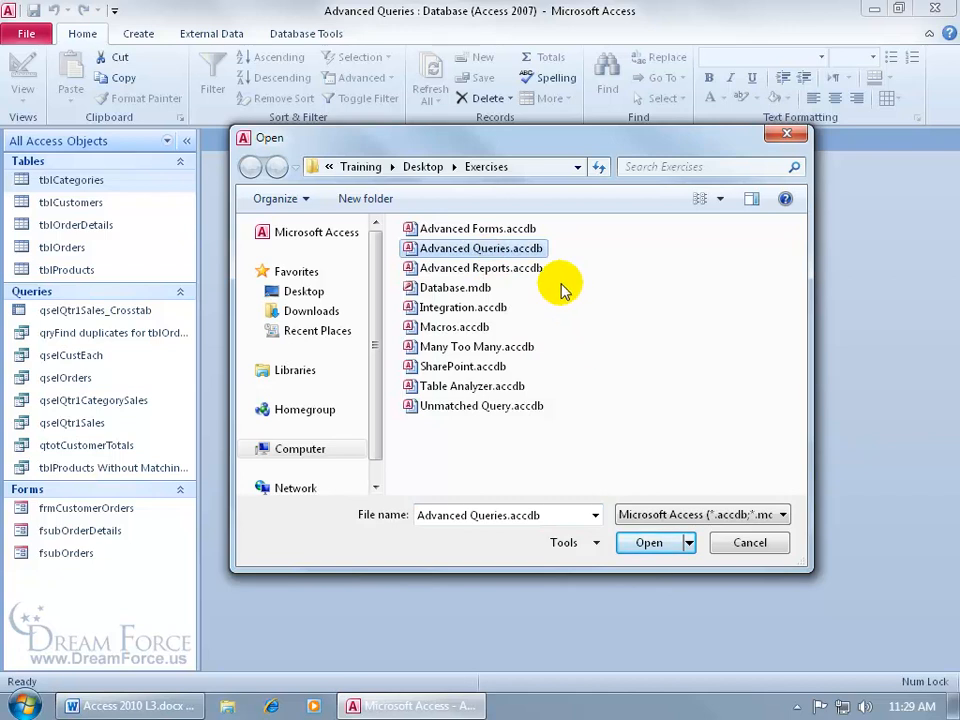
click(690, 543)
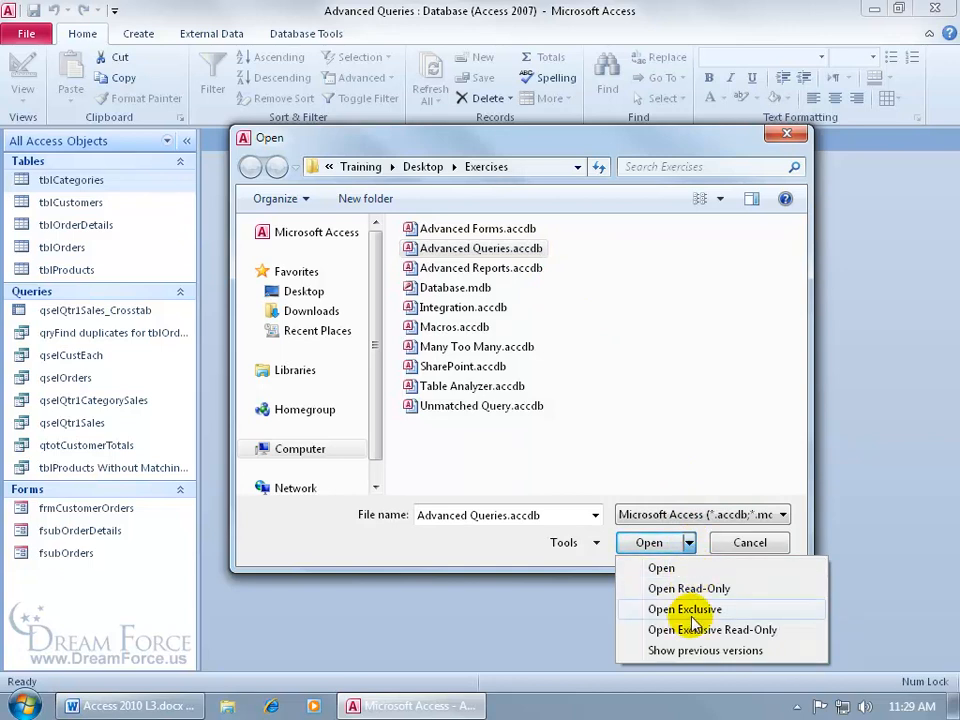
click(692, 615)
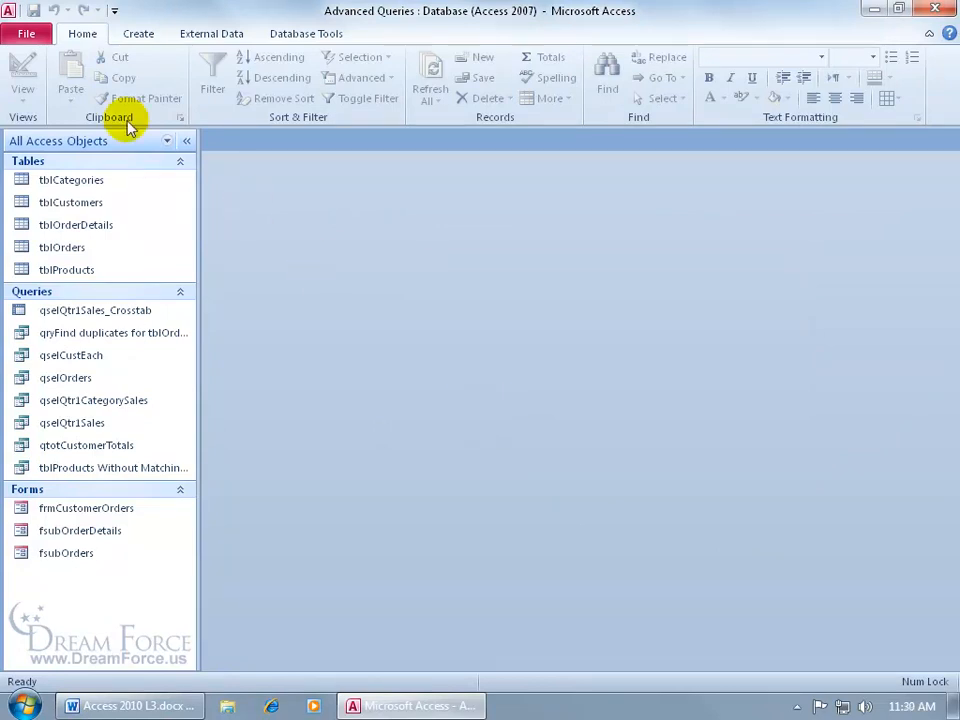
- Encrypt Advanced Queries with a four-character database password and accept the row-level-locking notice
click(30, 34)
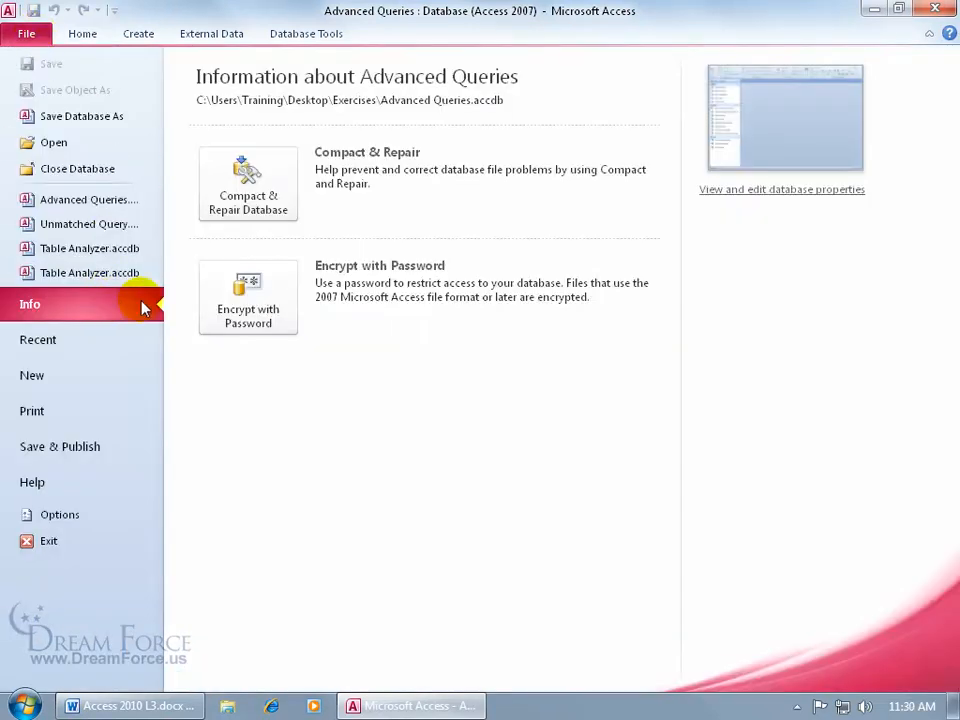
click(246, 305)
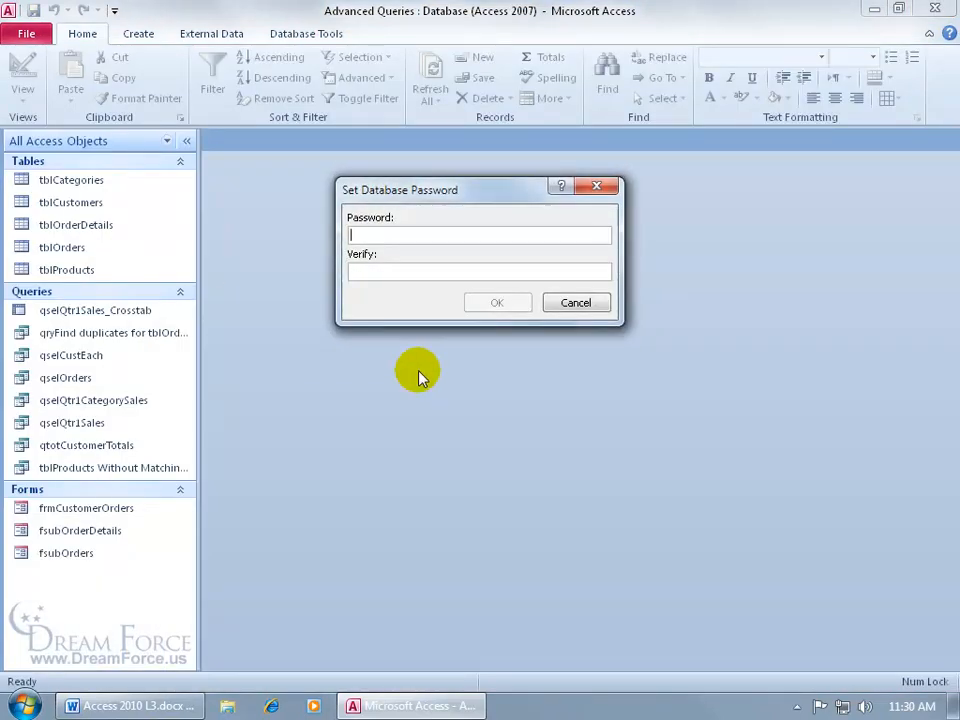
text(****)
key(Tab)
text(****)
key(Return)
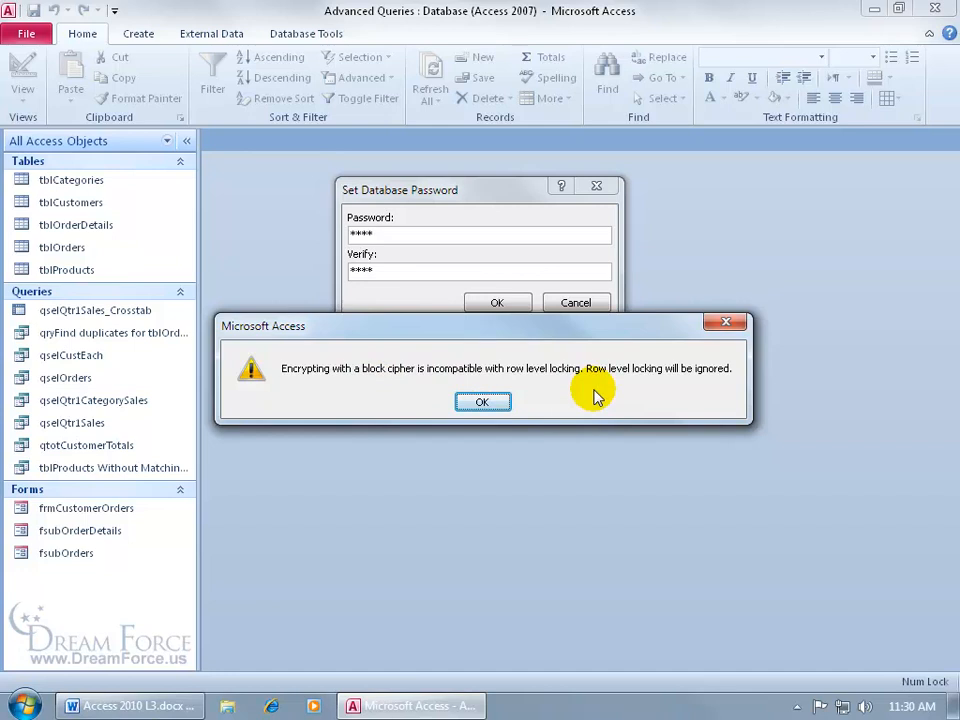
click(503, 410)
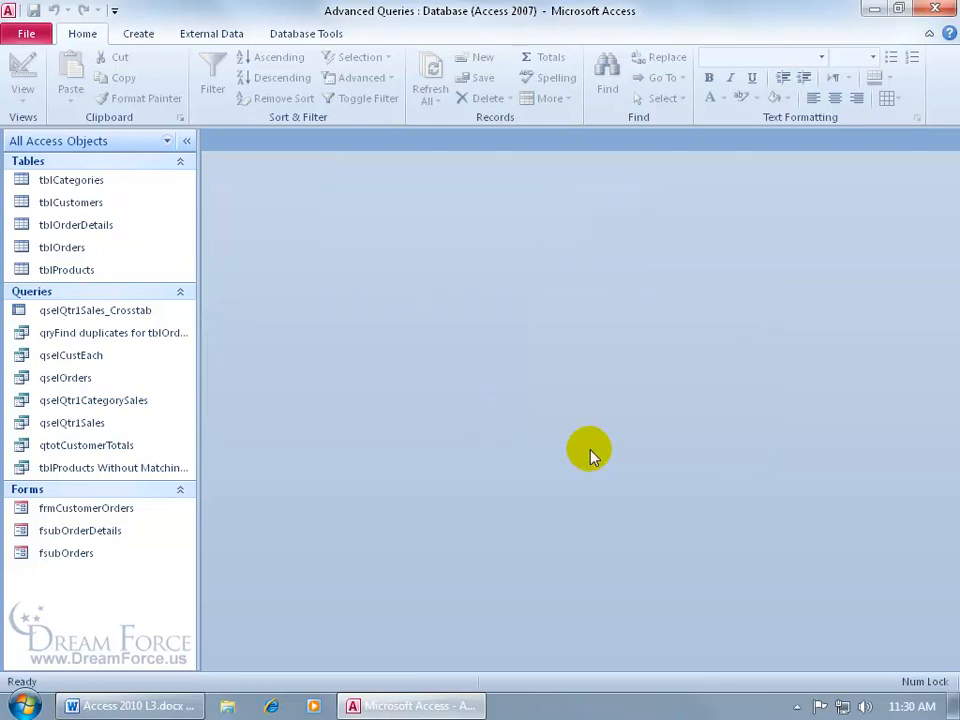
- Restart Access 2010 and reopen Advanced Queries from the recent list, entering its database password
click(934, 9)
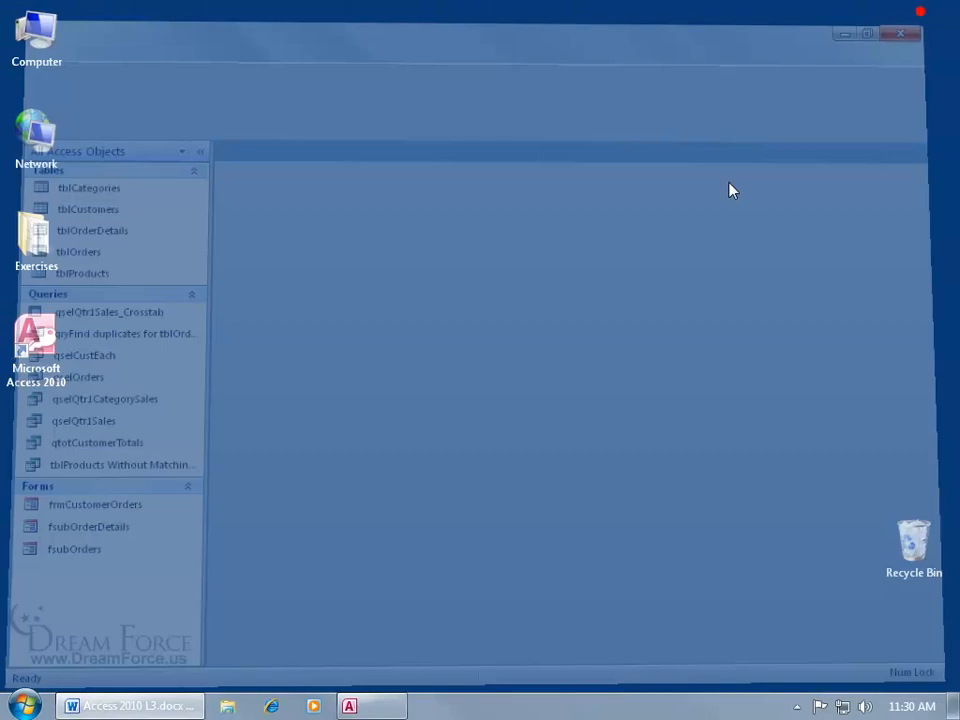
double_click(40, 342)
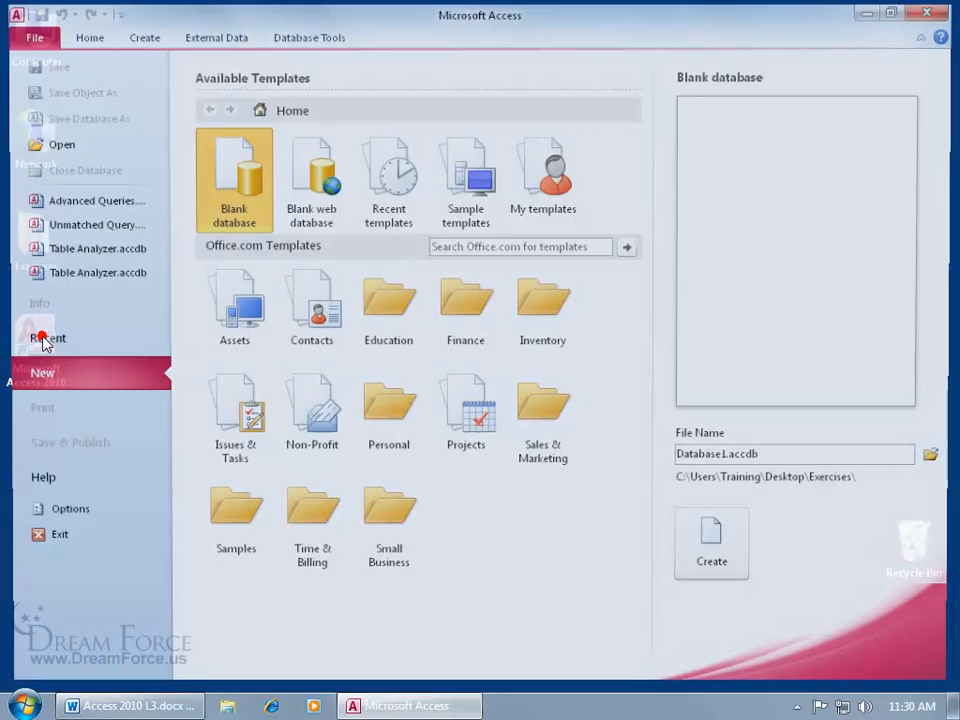
click(129, 206)
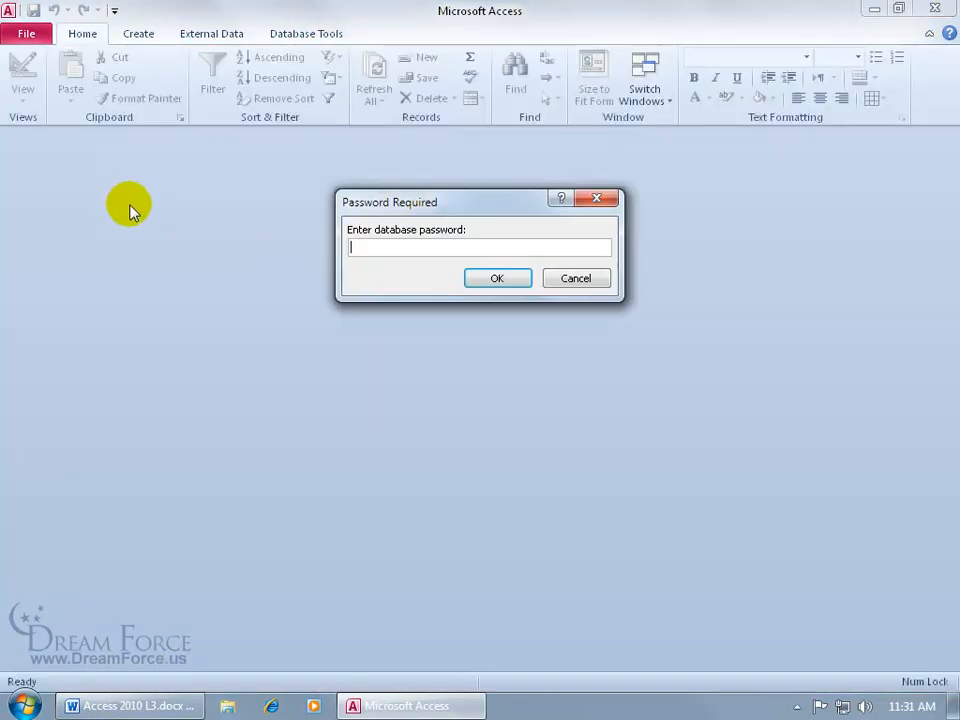
text(password)
key(Return)
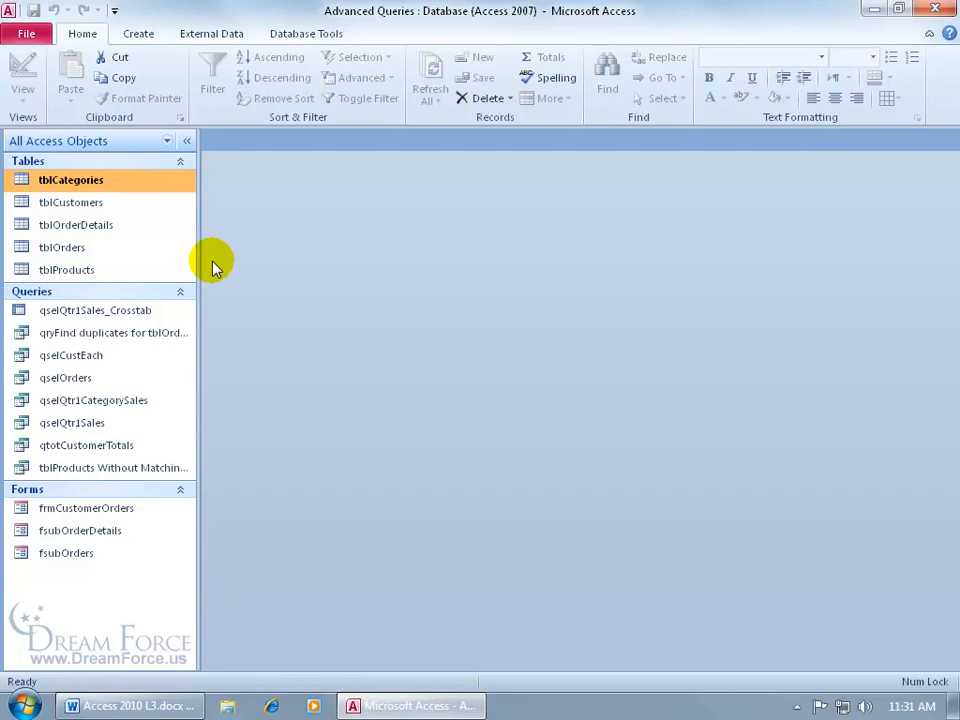
- Reopen Advanced Queries.accdb with Open Exclusive, entering its database password
click(18, 33)
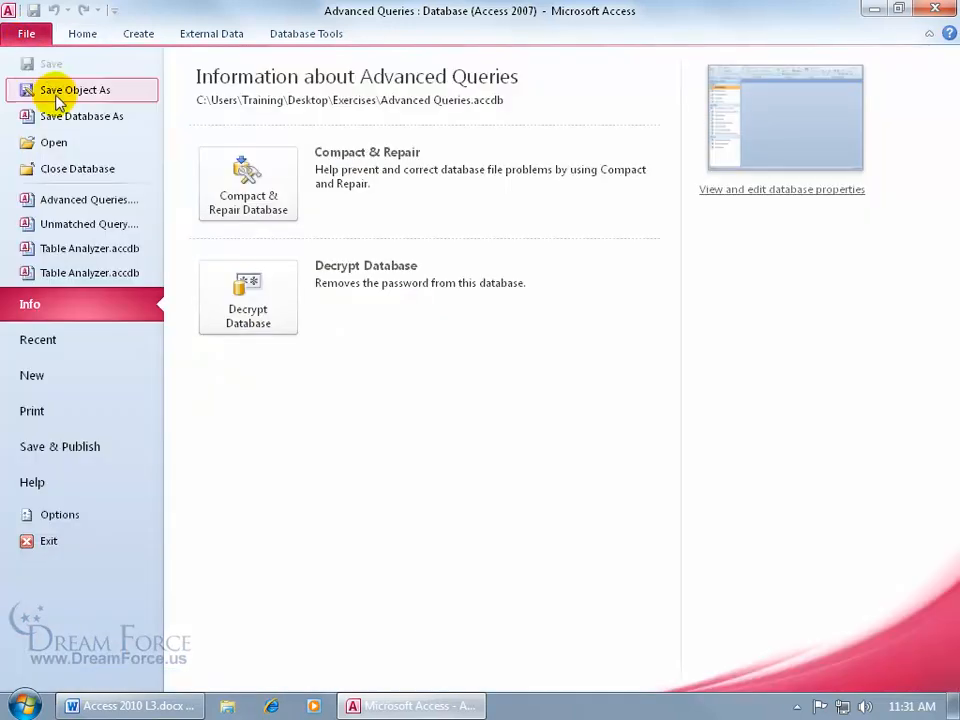
click(54, 142)
click(452, 250)
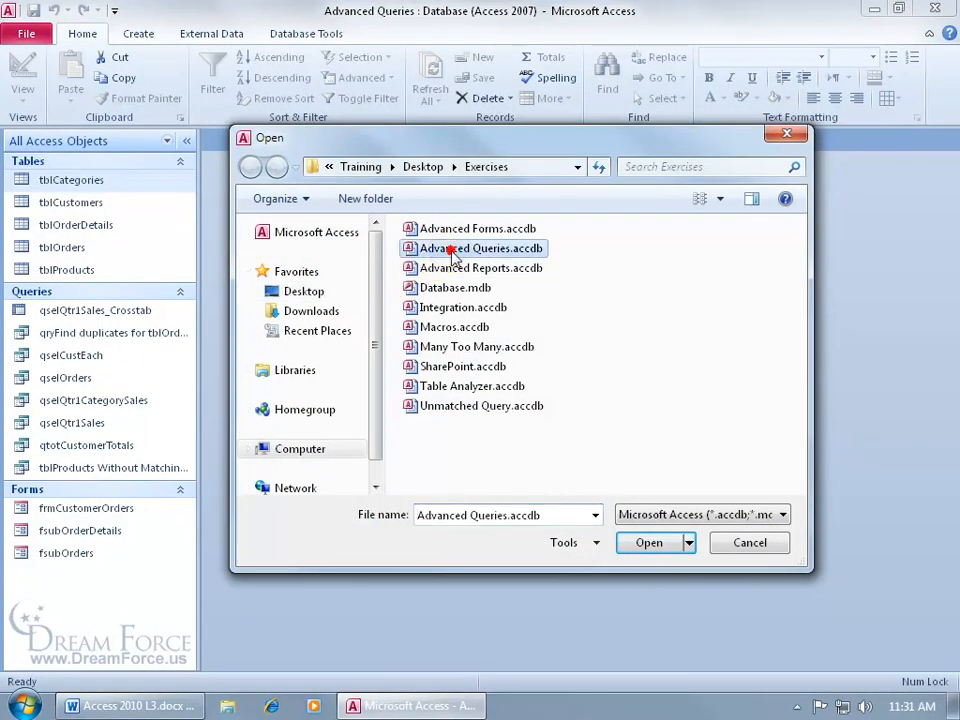
click(689, 542)
click(690, 609)
text(****)
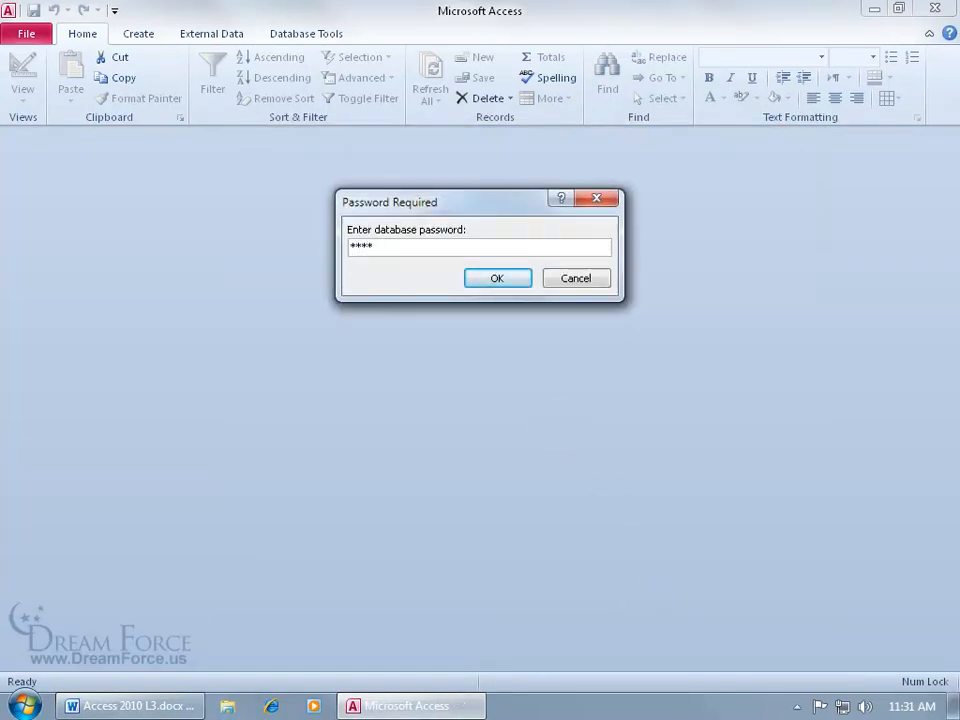
key(Return)
- Decrypt the database by entering its password, removing the password protection
click(38, 37)
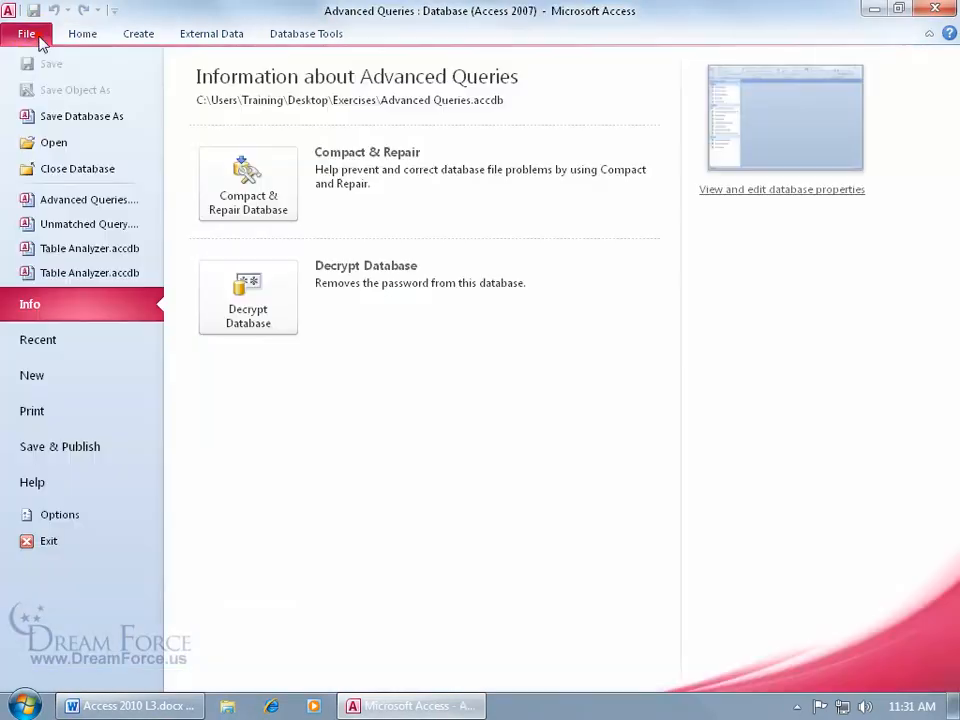
click(279, 336)
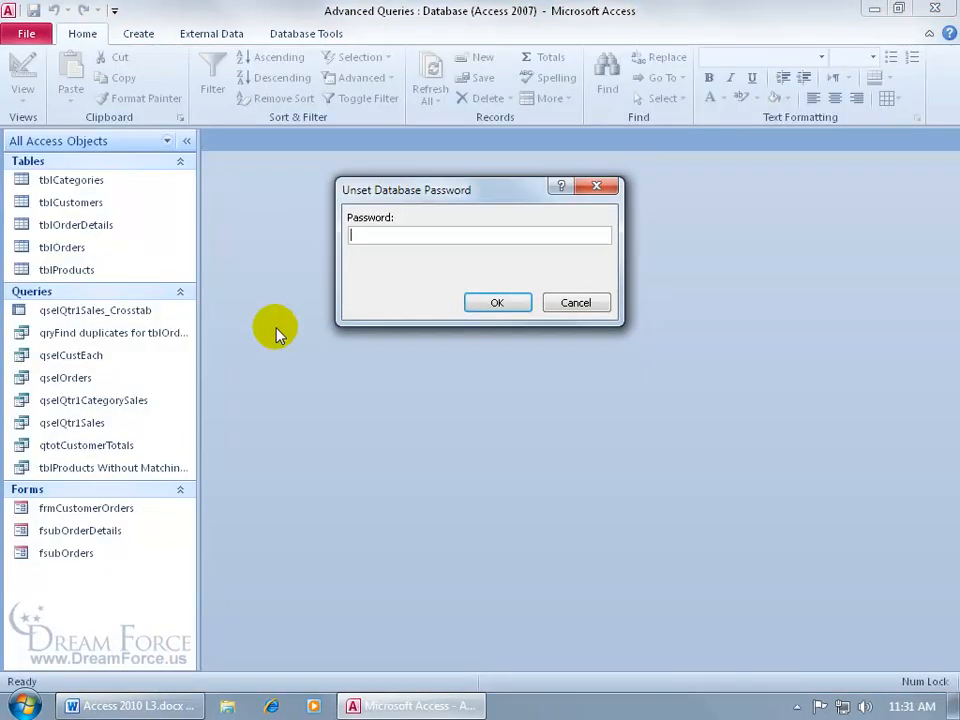
text(pass)
key(Return)
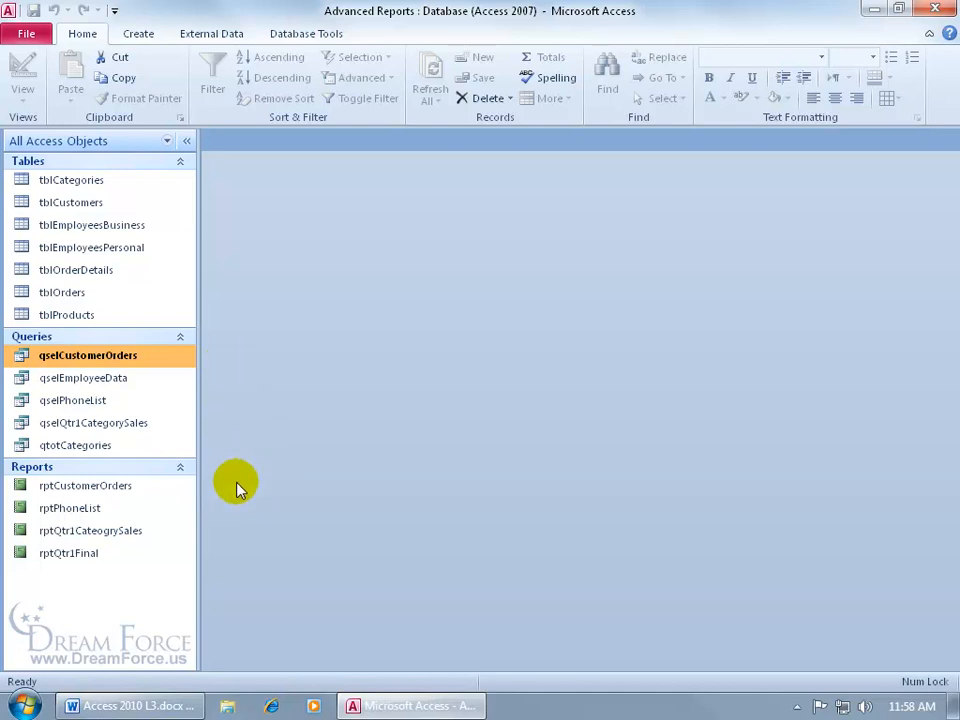
- Show Object Dependencies for qselCustomerOrders, enabling Track name AutoCorrect when prompted
click(312, 34)
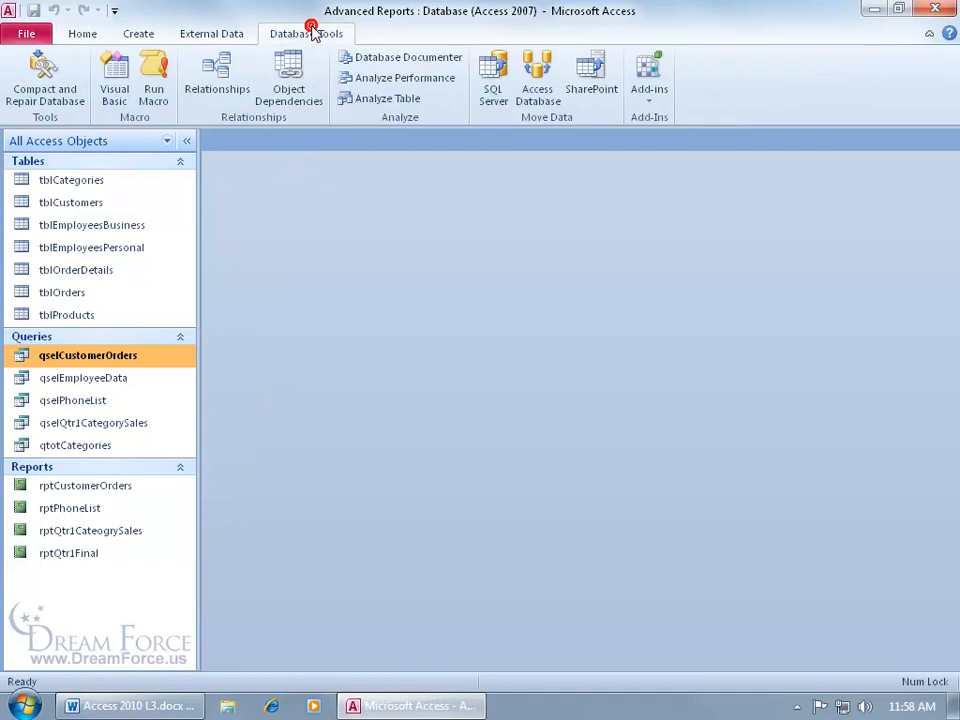
click(293, 99)
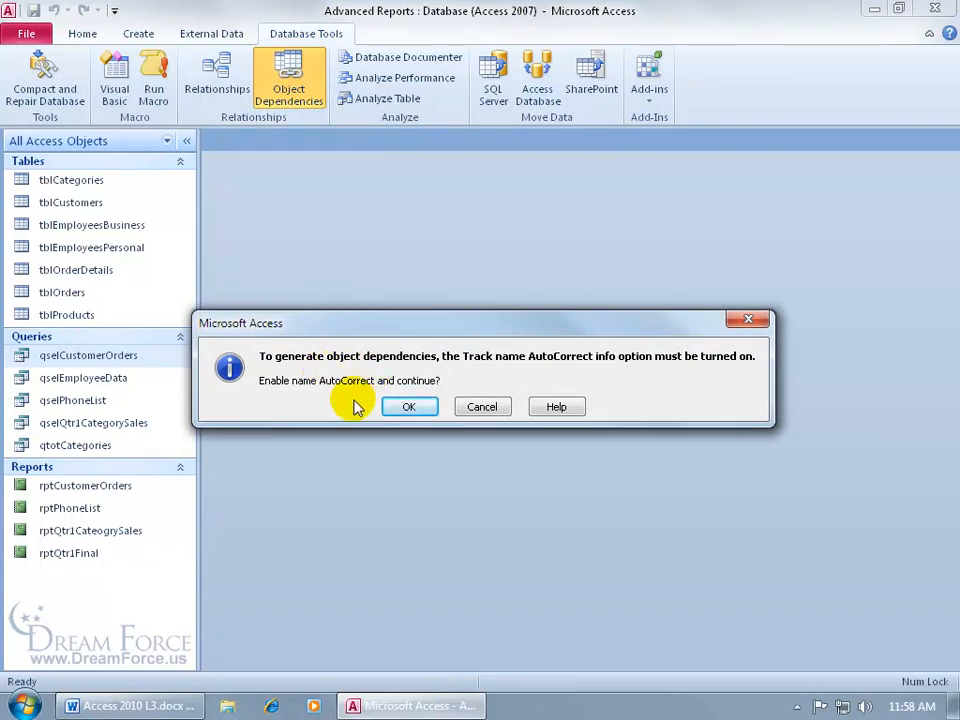
click(400, 406)
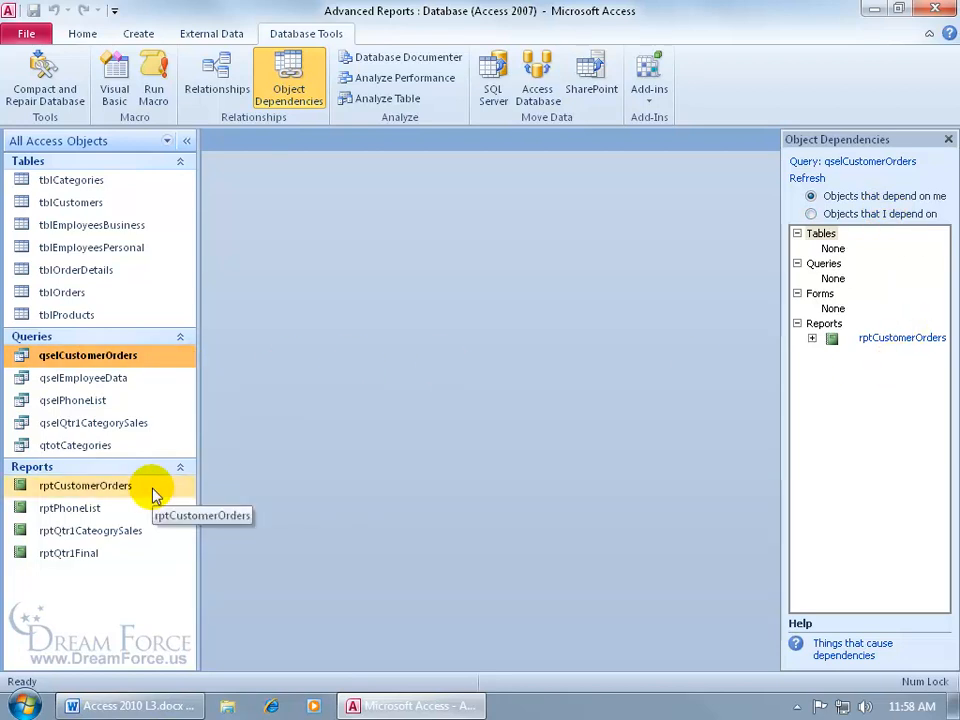
- Expand rptCustomerOrders, then list the objects qselCustomerOrders depends on
click(812, 339)
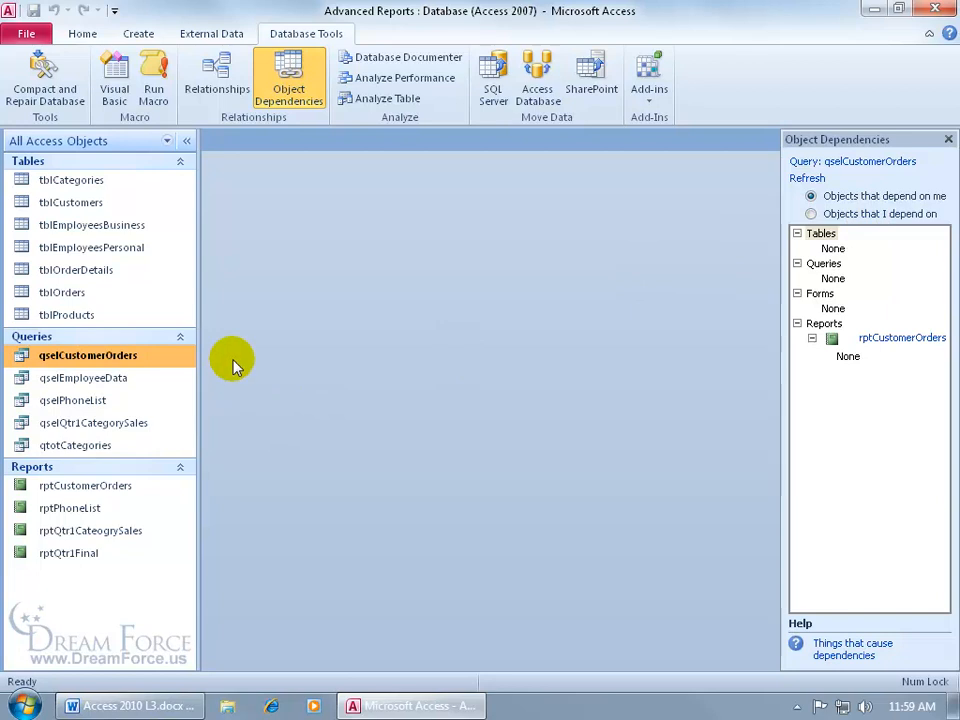
click(811, 214)
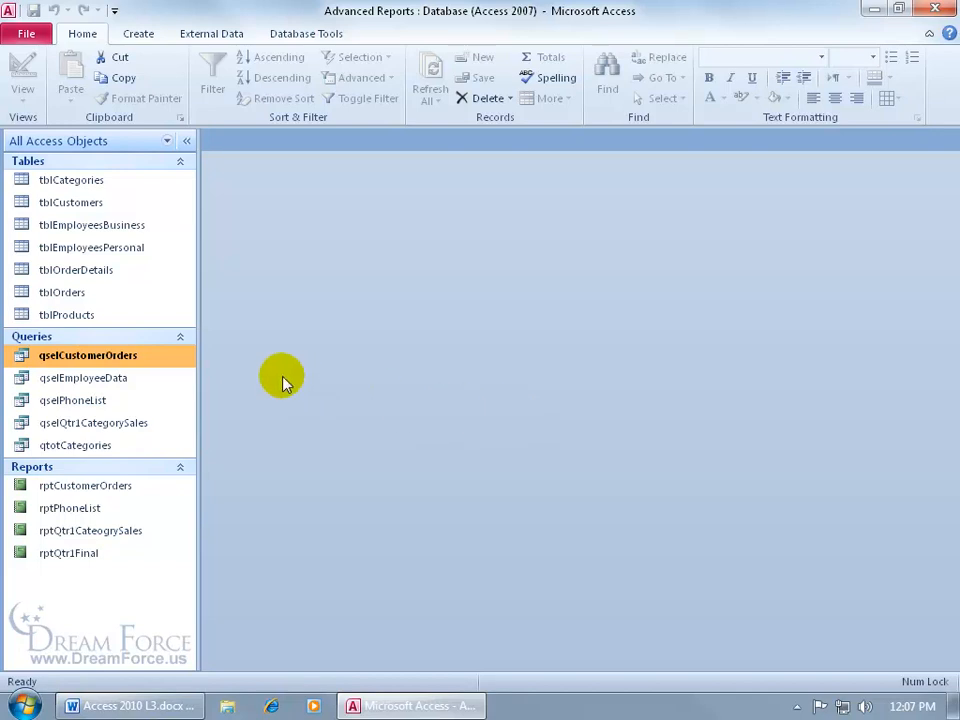
- Run the Database Documenter on query qselEmployeeData and zoom into the report preview
click(318, 31)
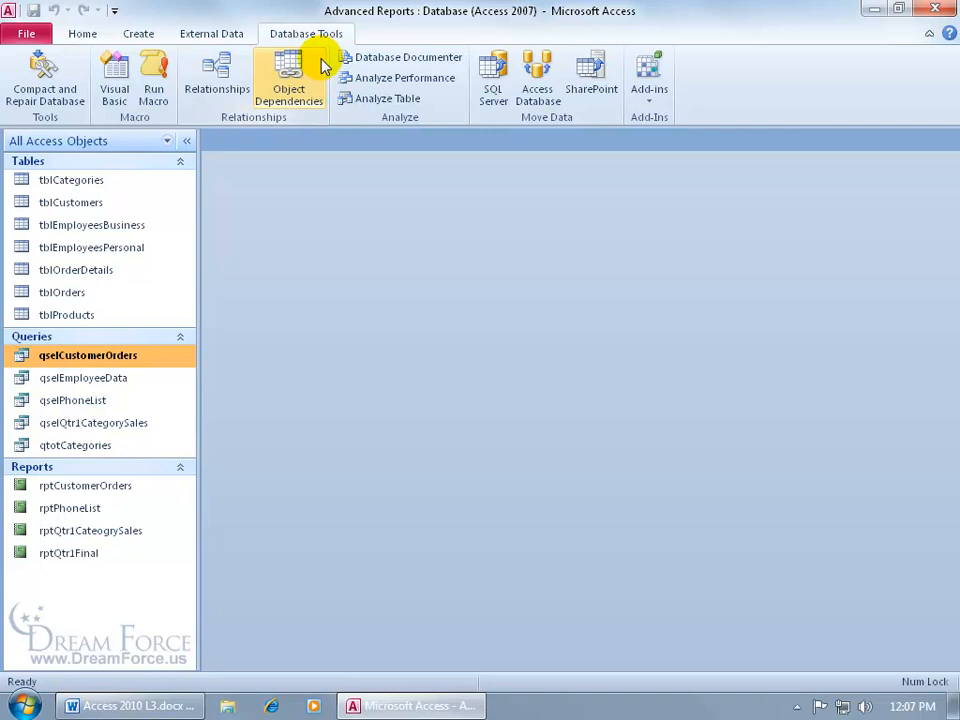
click(437, 66)
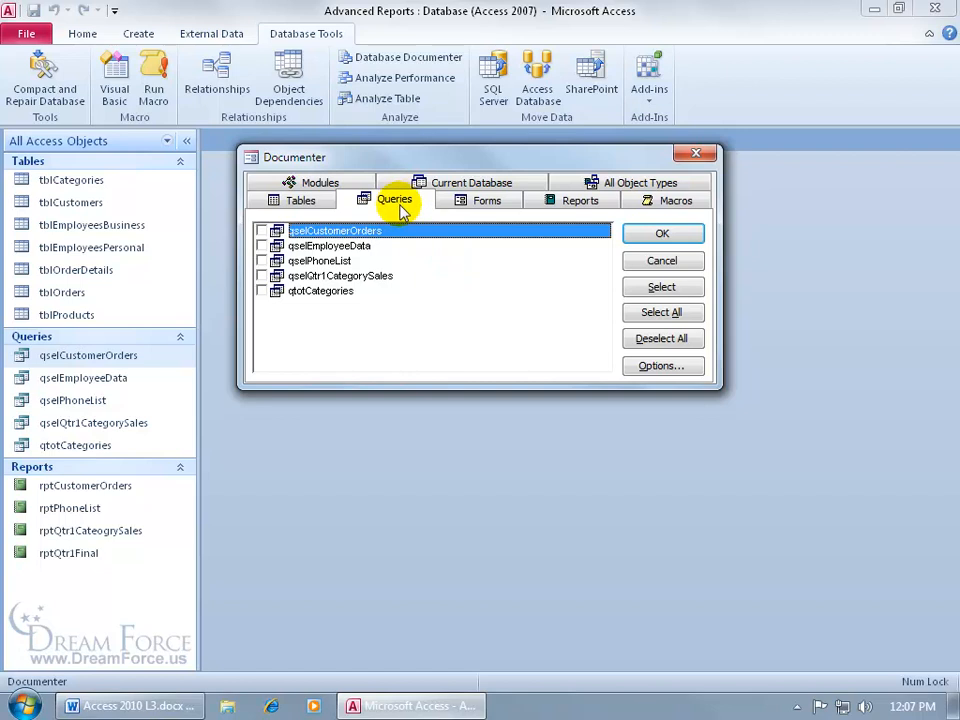
click(262, 246)
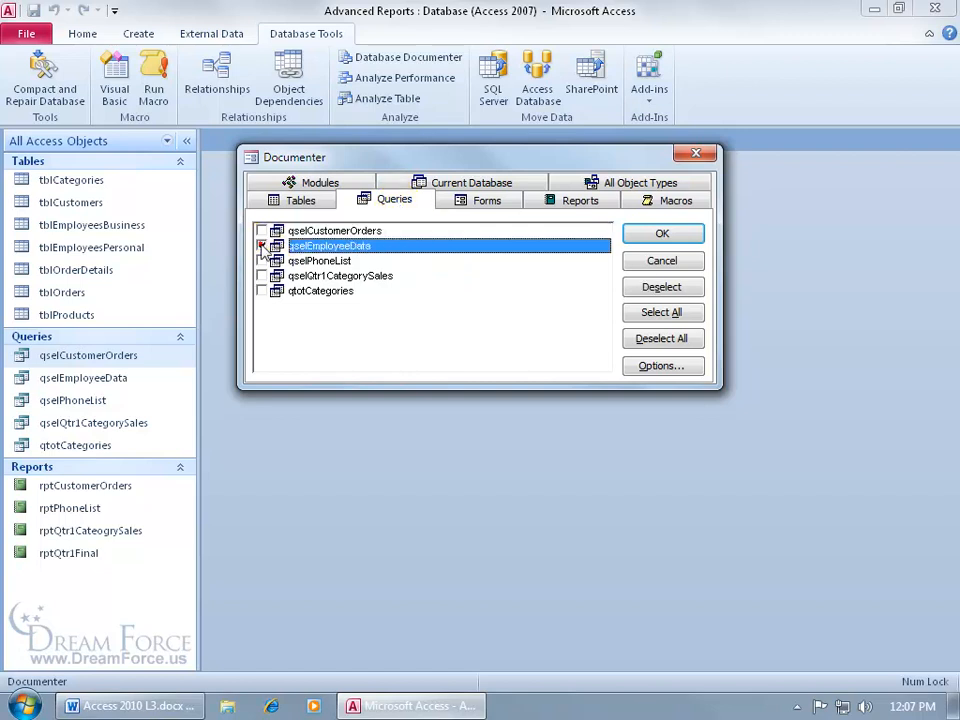
click(667, 233)
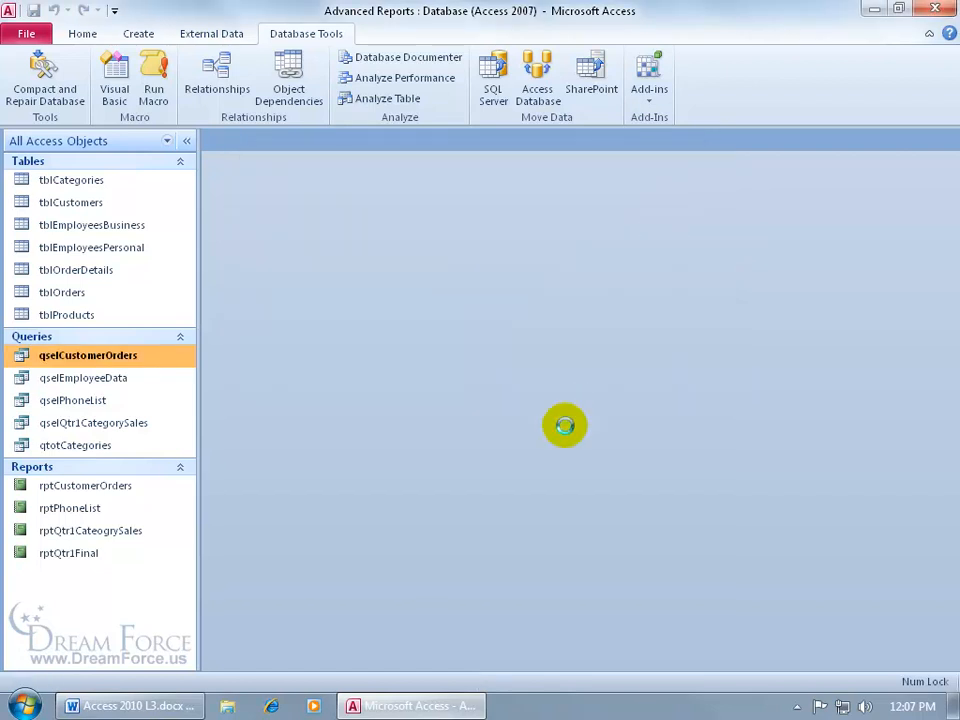
click(657, 277)
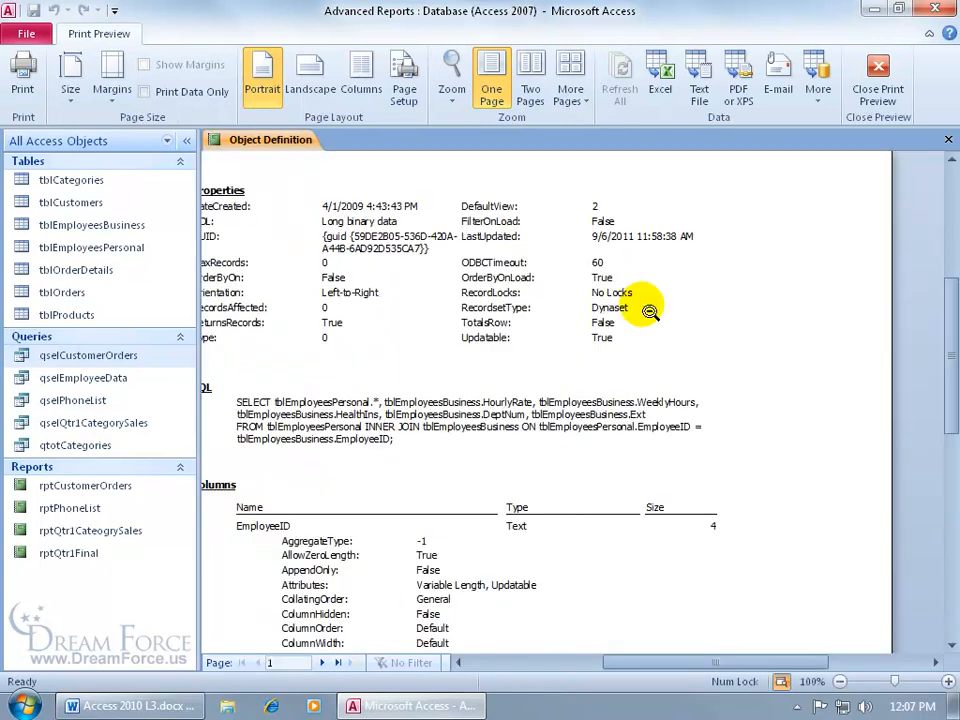
- Scroll through the qselEmployeeData definition report and advance to page 2
drag(671, 660, 635, 661)
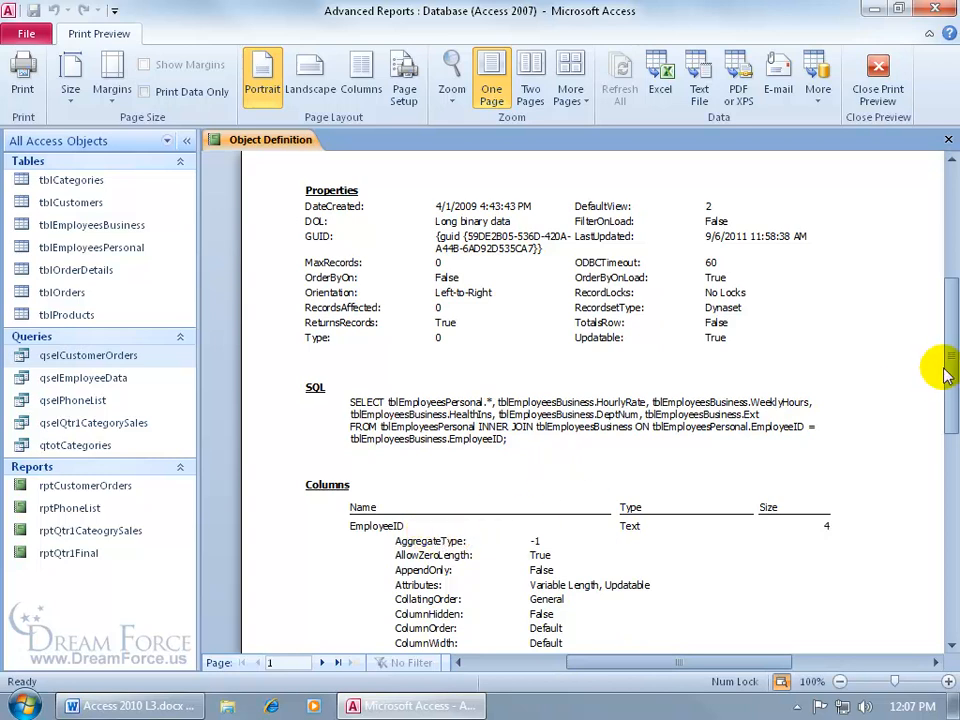
scroll(946, 380, down, 3)
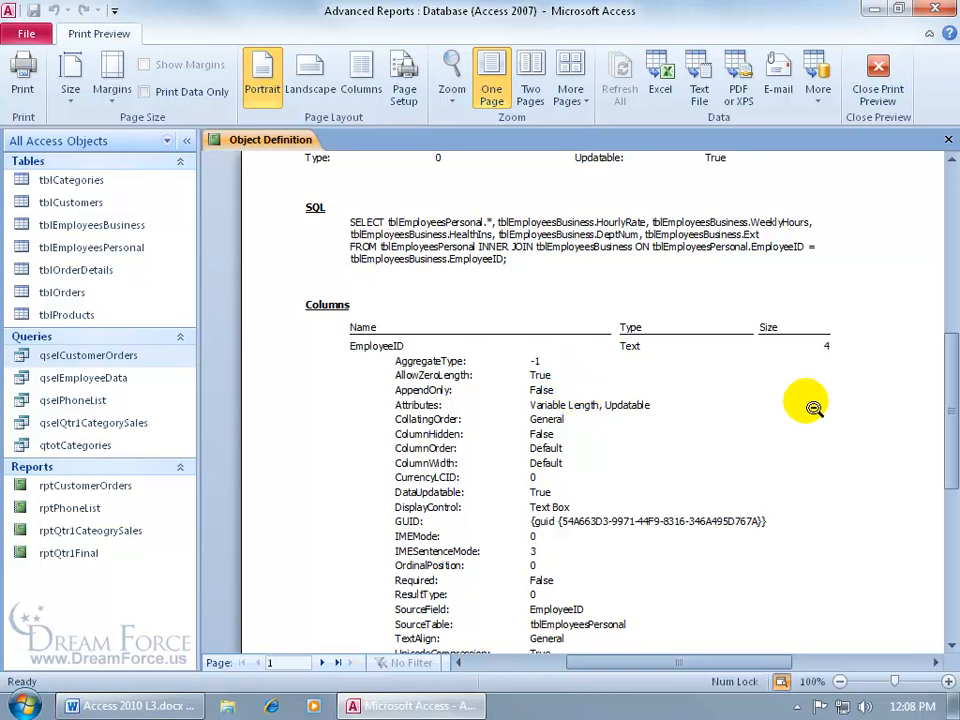
mouse_move(942, 374)
mouse_down()
mouse_move(943, 418)
mouse_move(944, 390)
mouse_up()
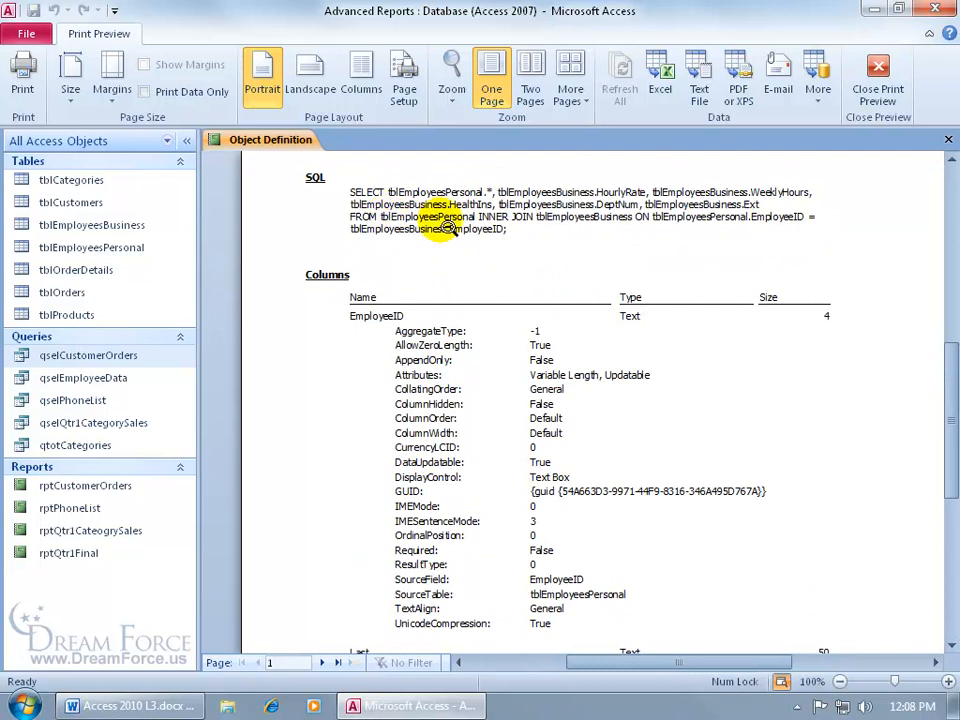
click(321, 662)
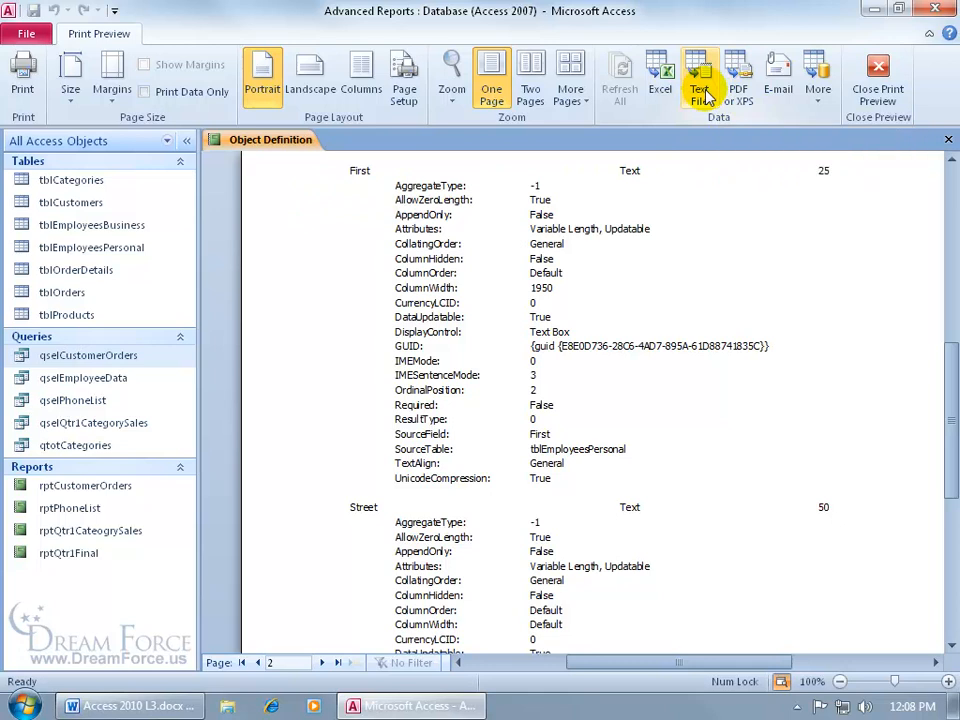
- Publish the Object Definition report as doc_rptObjects.pdf on the Desktop, then close the PDF and export dialog
click(737, 88)
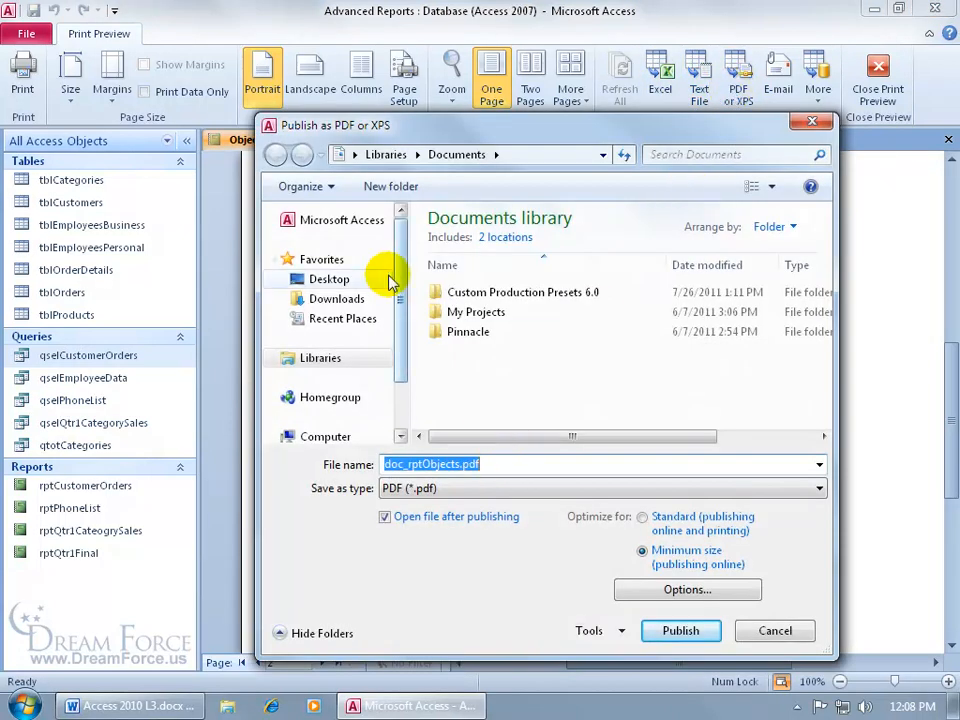
click(300, 280)
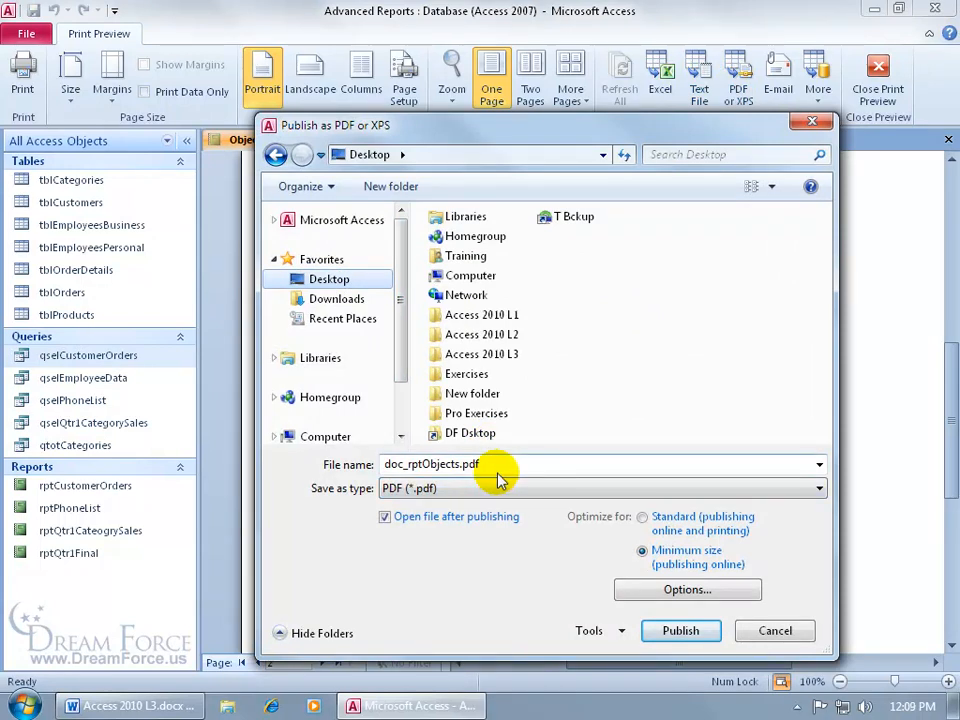
click(672, 630)
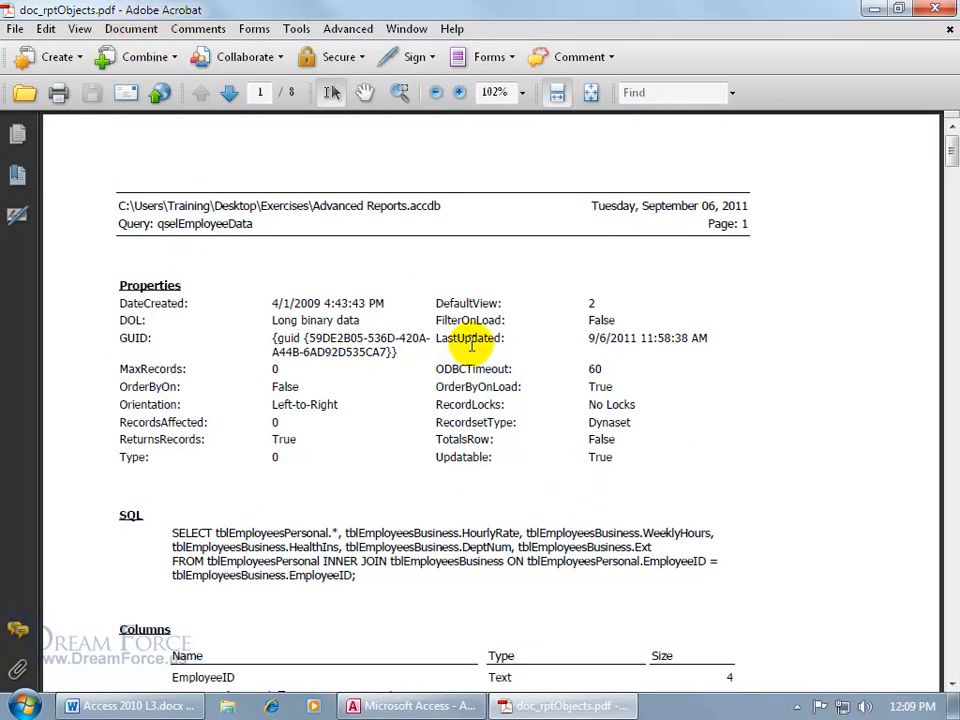
click(943, 9)
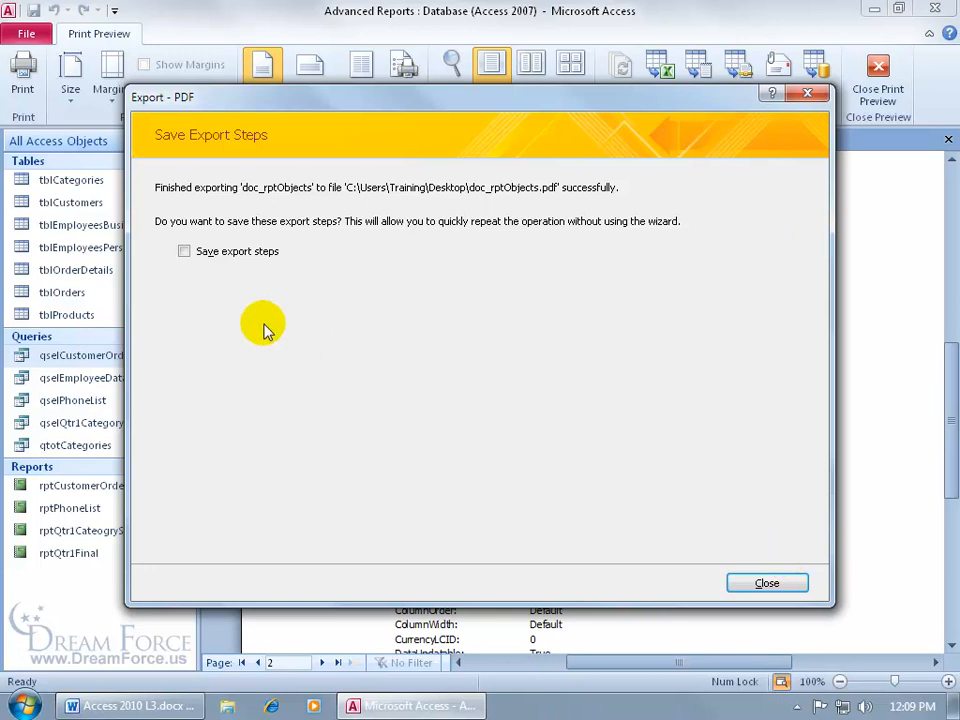
click(764, 583)
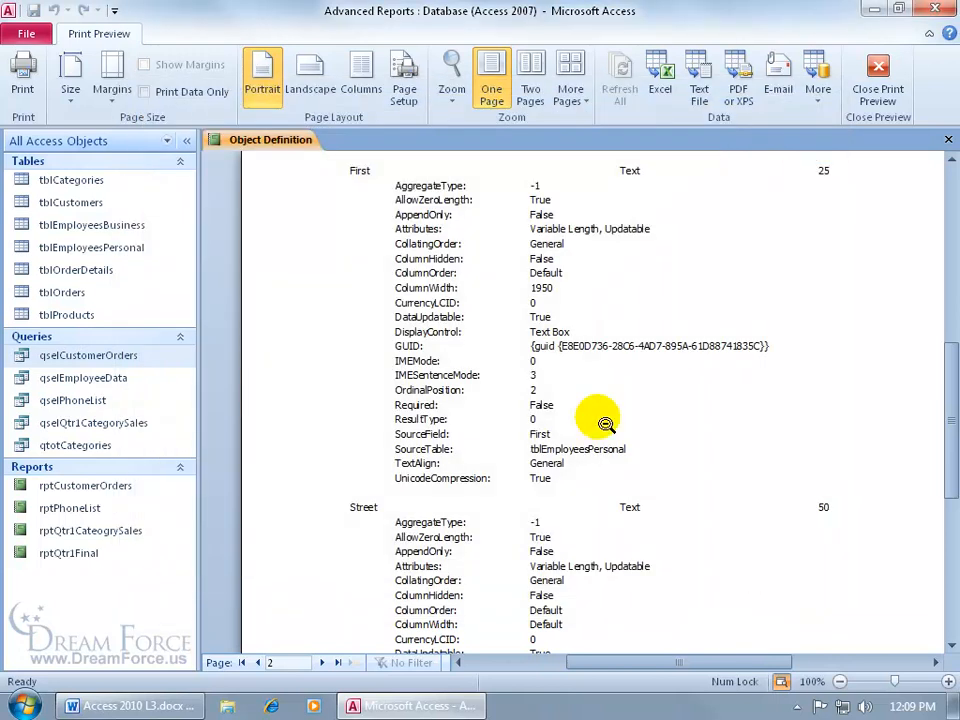
- Minimize Access and open doc_rptObjects.pdf from the desktop to verify it
click(943, 9)
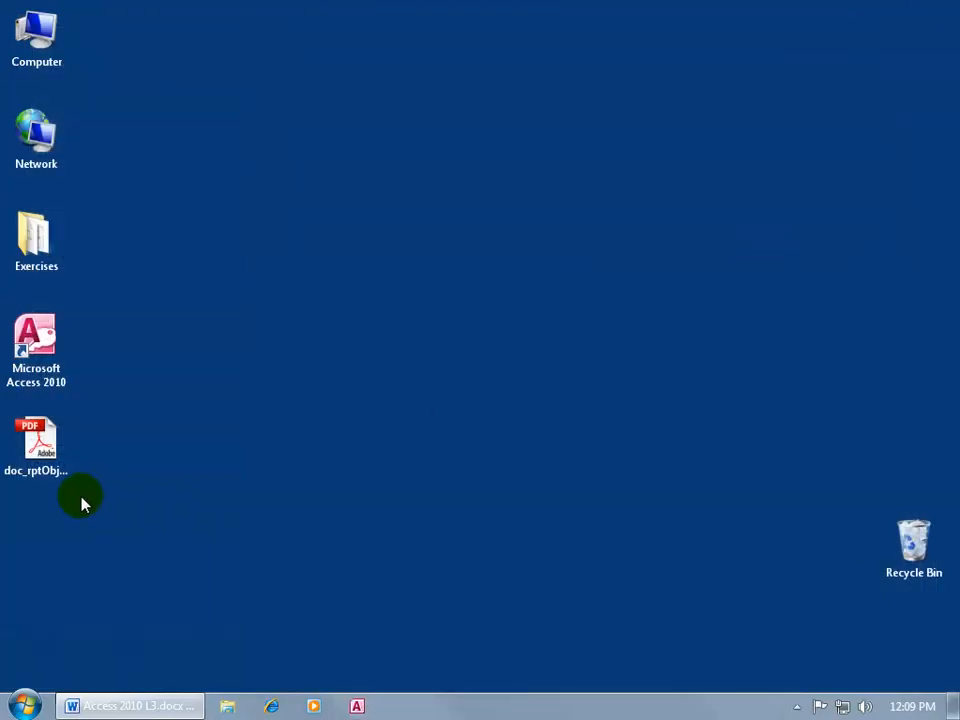
click(58, 452)
double_click(58, 452)
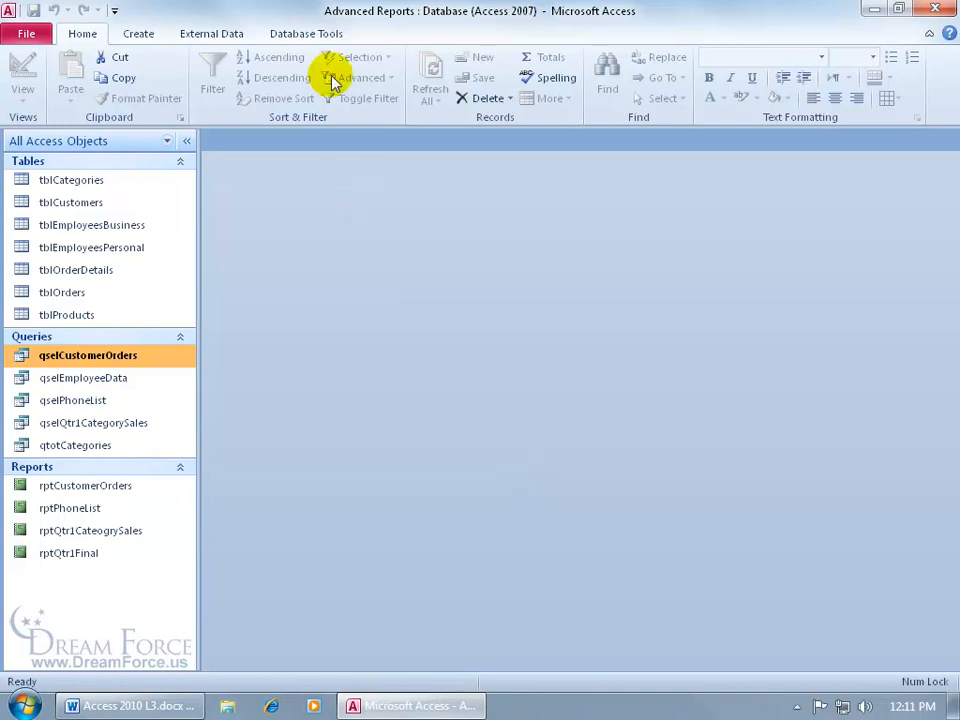
- Run Analyze Performance on every object under the All Object Types tab
click(321, 35)
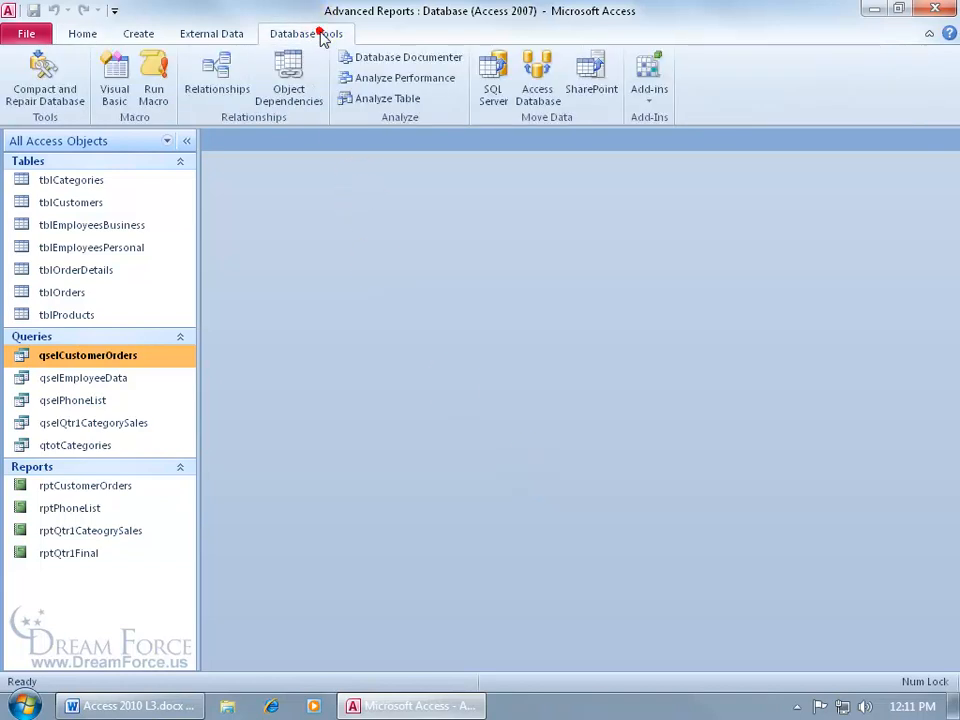
click(421, 84)
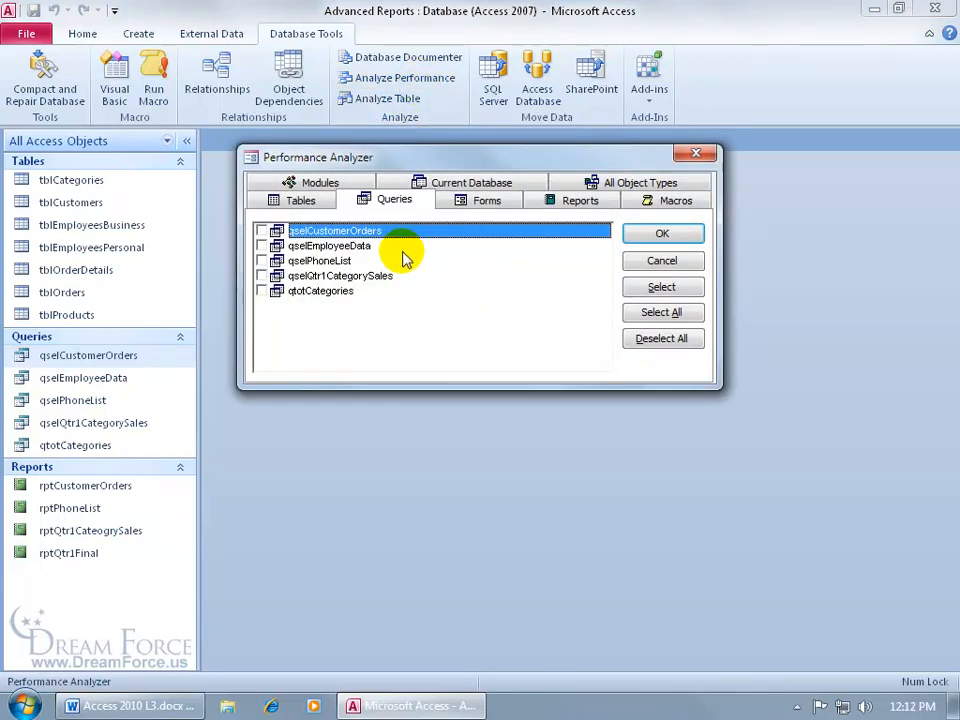
click(622, 182)
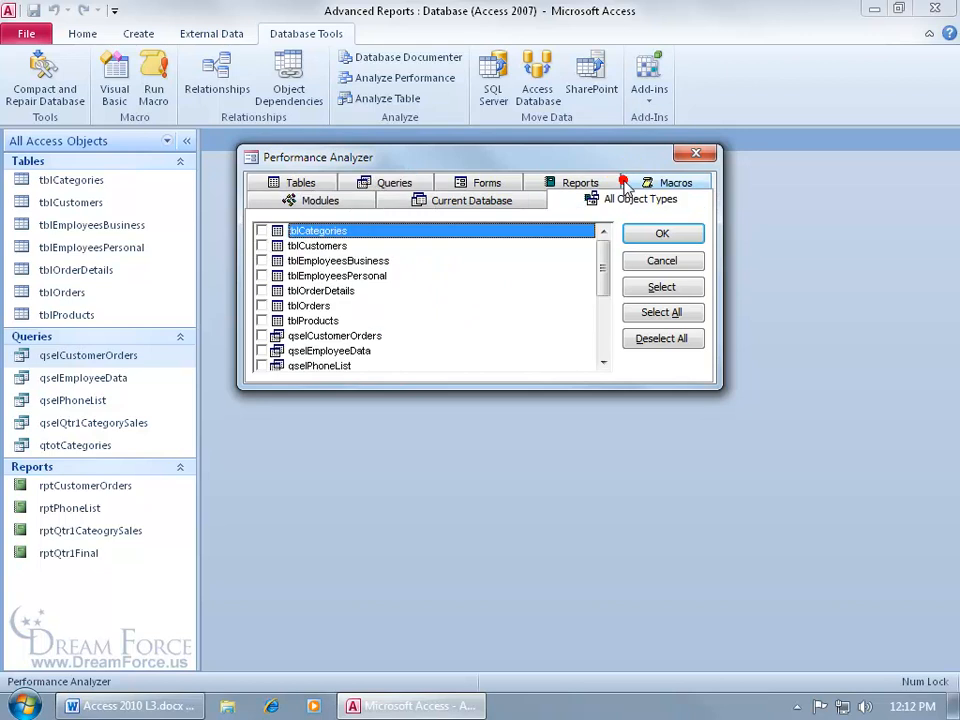
click(659, 312)
click(661, 233)
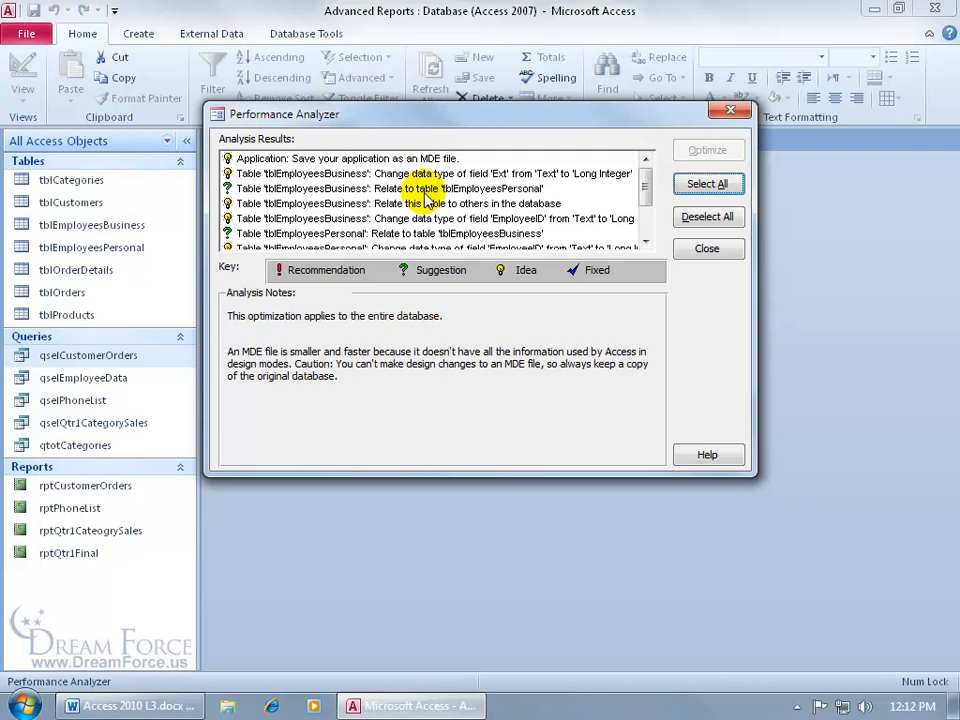
- Select the 'Relate to table' suggestion for tblEmployeesBusiness and read why it would benefit qselPhoneList
click(370, 189)
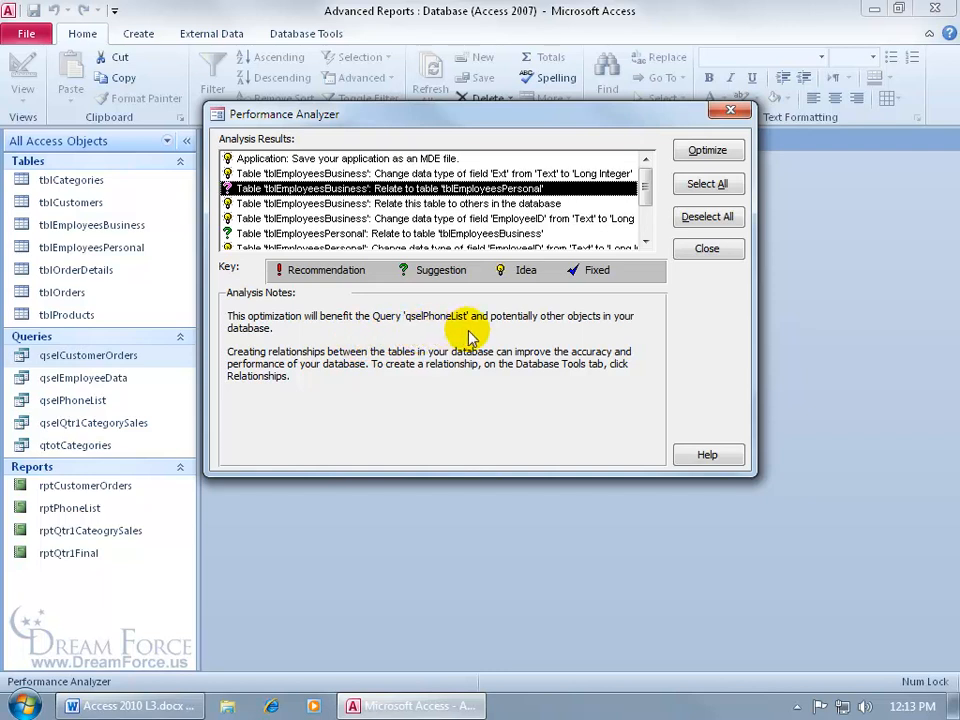
drag(645, 183, 647, 214)
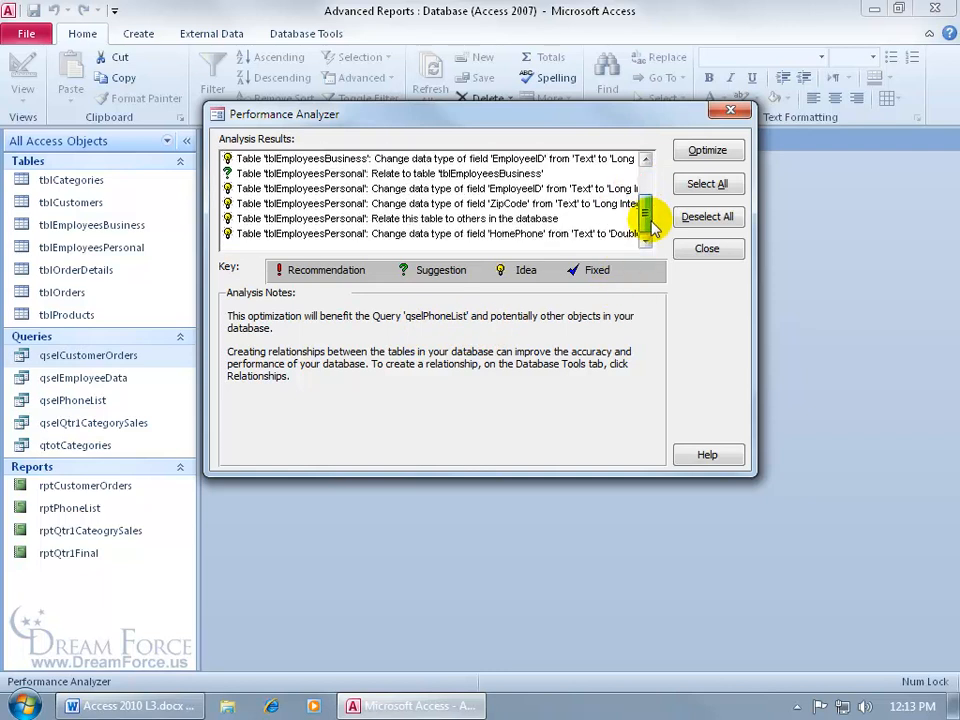
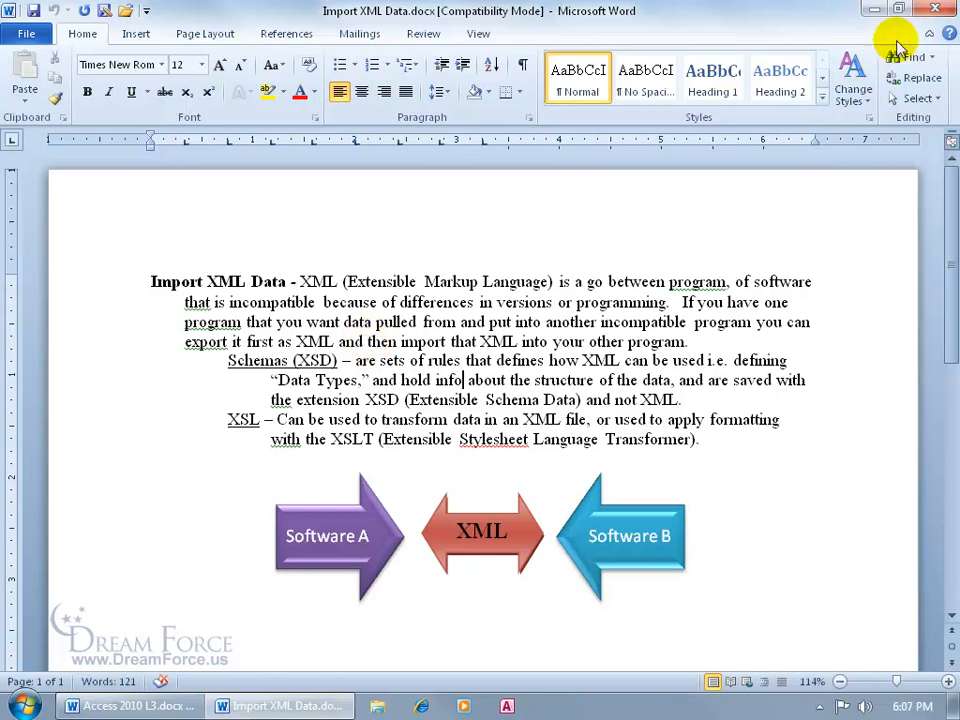
- Minimize the Import XML Data Word document to reveal the desktop
click(874, 9)
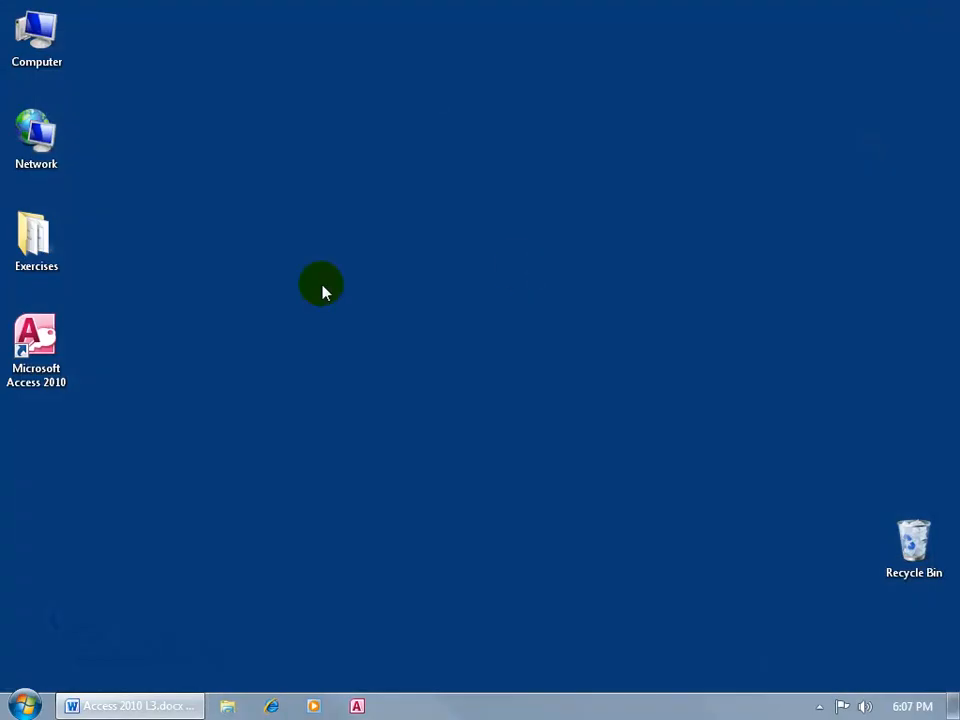
- Open the Exercises folder, try opening Customers.xsd, dismiss the can't-open message, and select Customers.xml
double_click(30, 248)
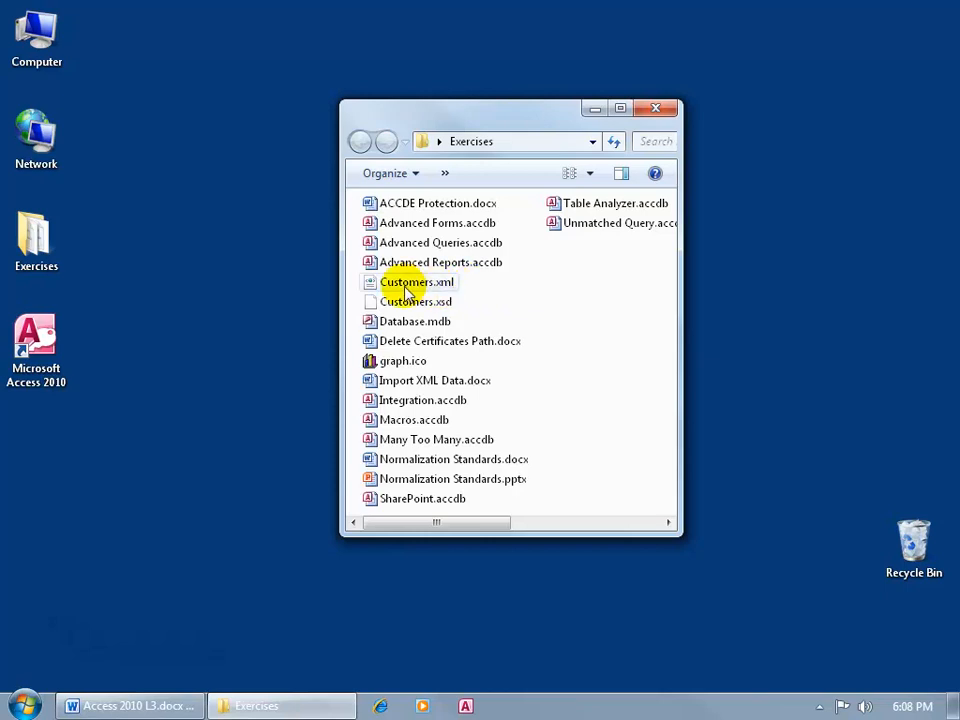
mouse_move(405, 292)
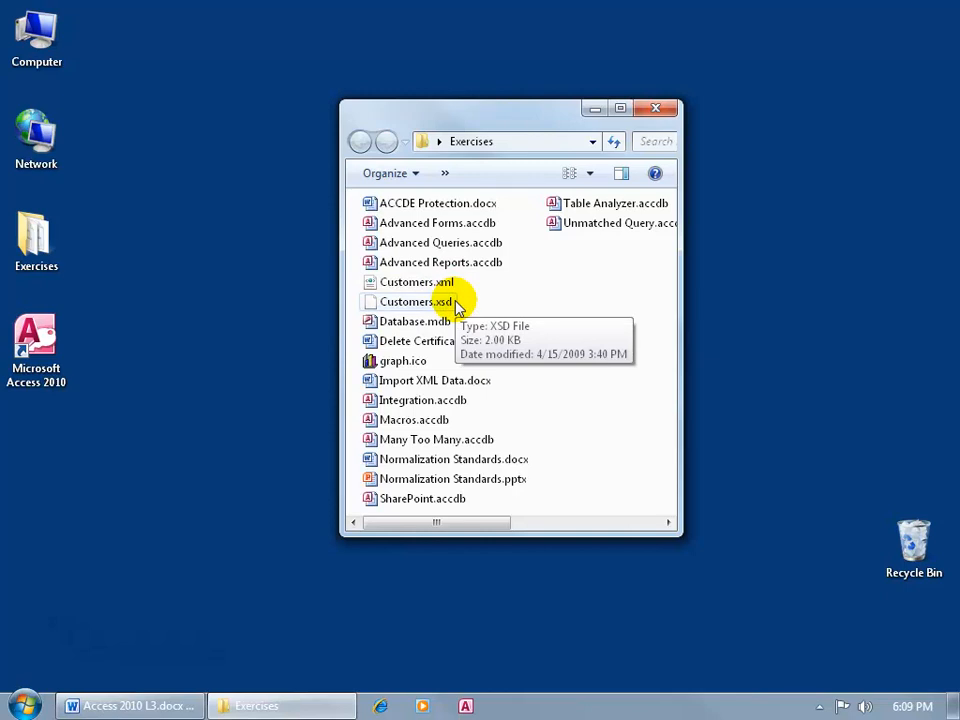
double_click(428, 302)
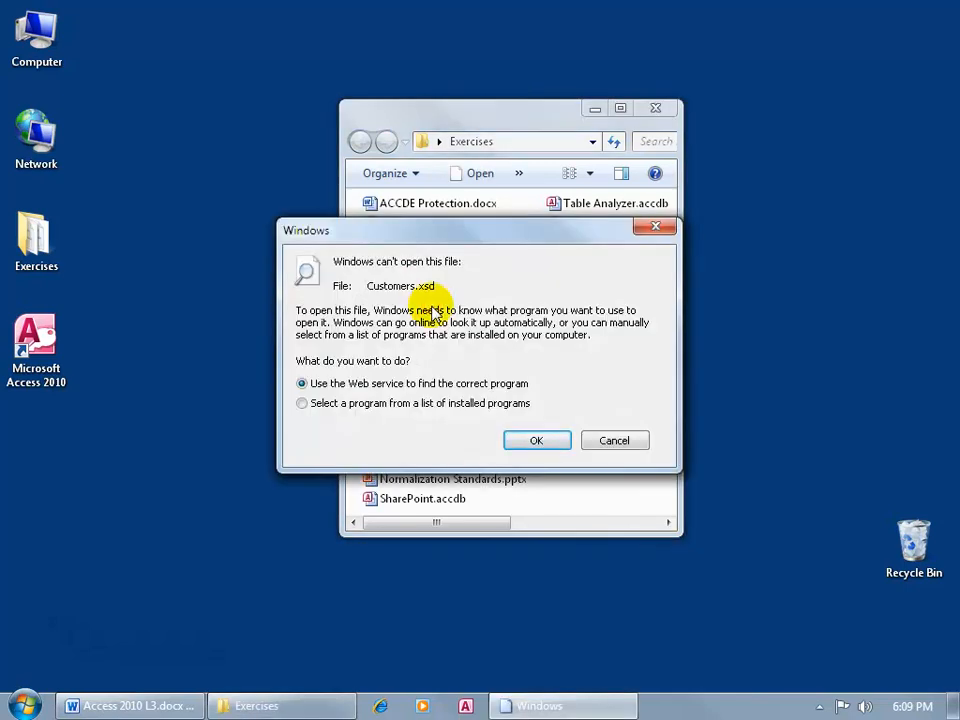
click(658, 228)
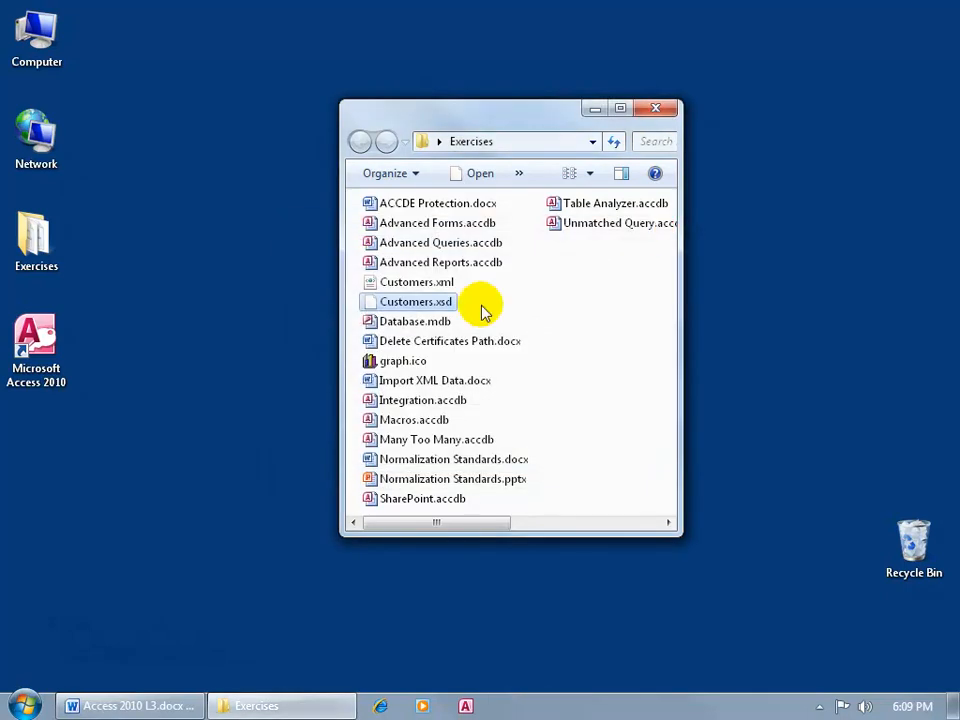
click(418, 283)
- Open Customers.xml in Internet Explorer to view its customer records as an XML tree
double_click(418, 283)
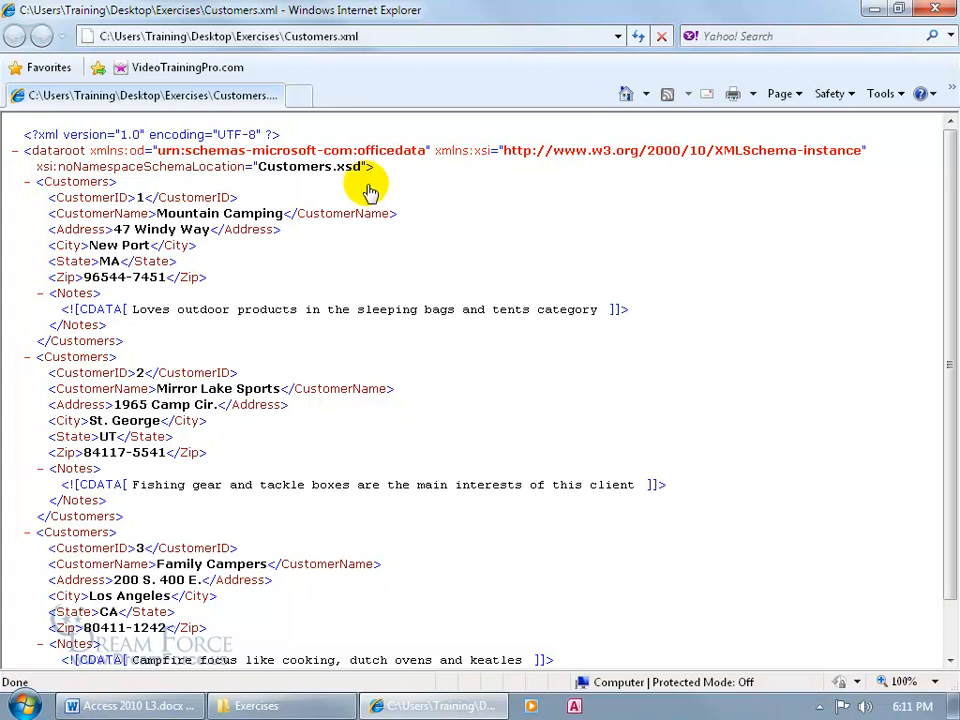
- Close the browser and open Customers.xsd in Notepad using the All Files type filter
click(935, 10)
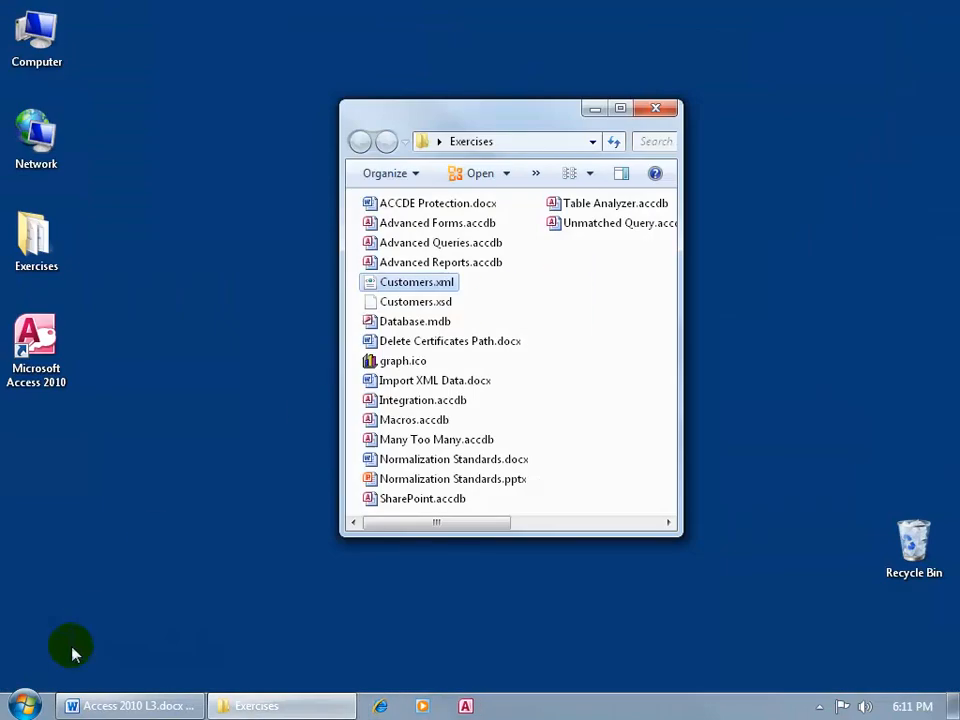
click(24, 706)
click(84, 272)
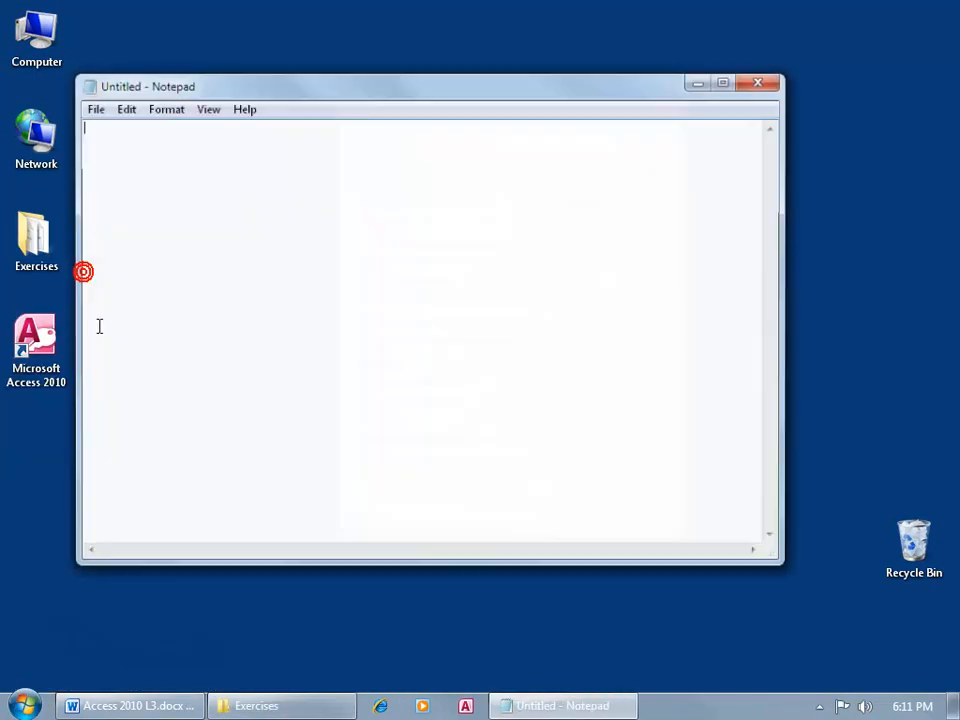
click(92, 108)
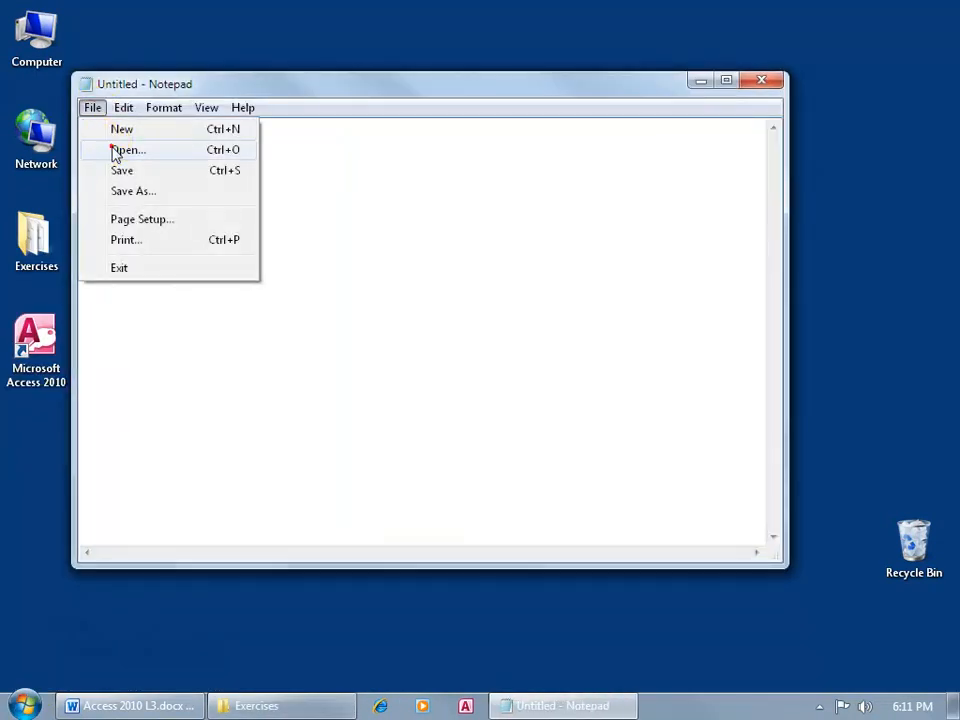
click(118, 150)
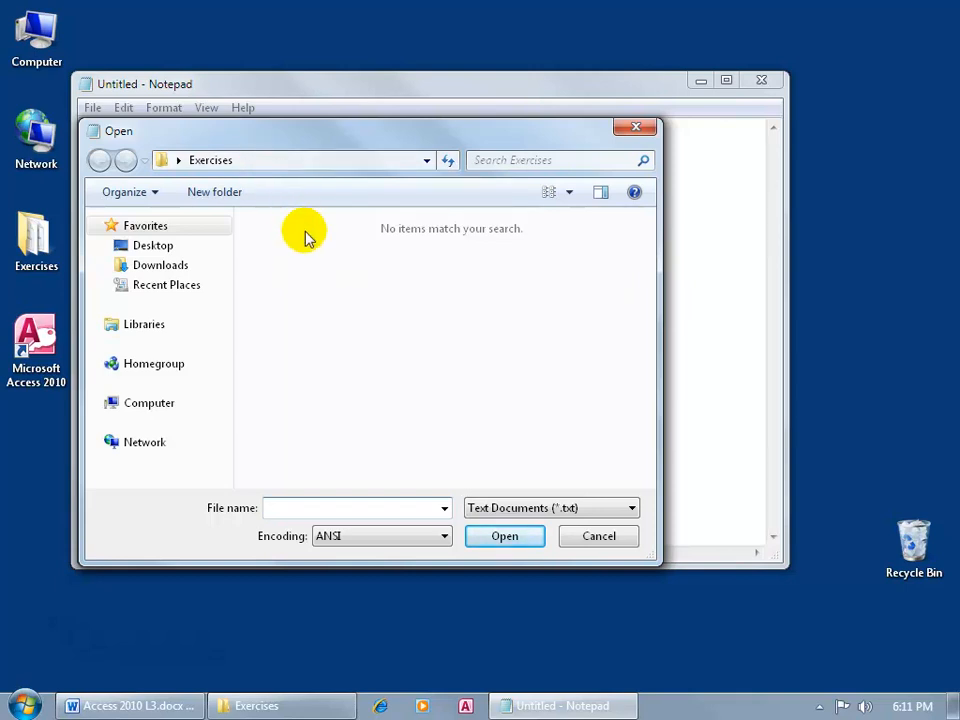
click(577, 510)
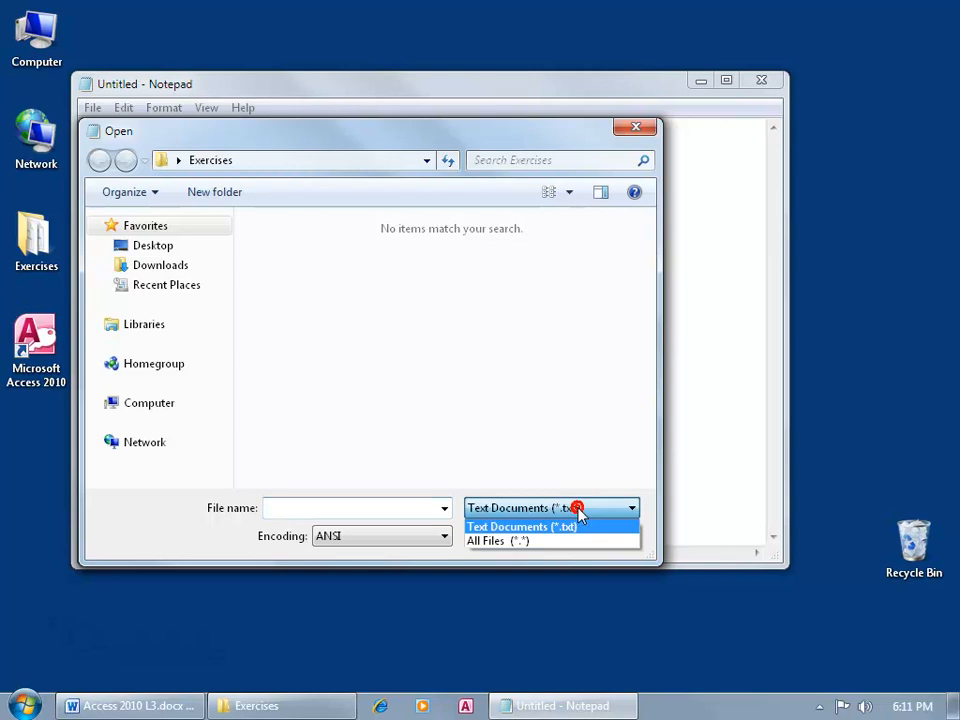
click(563, 545)
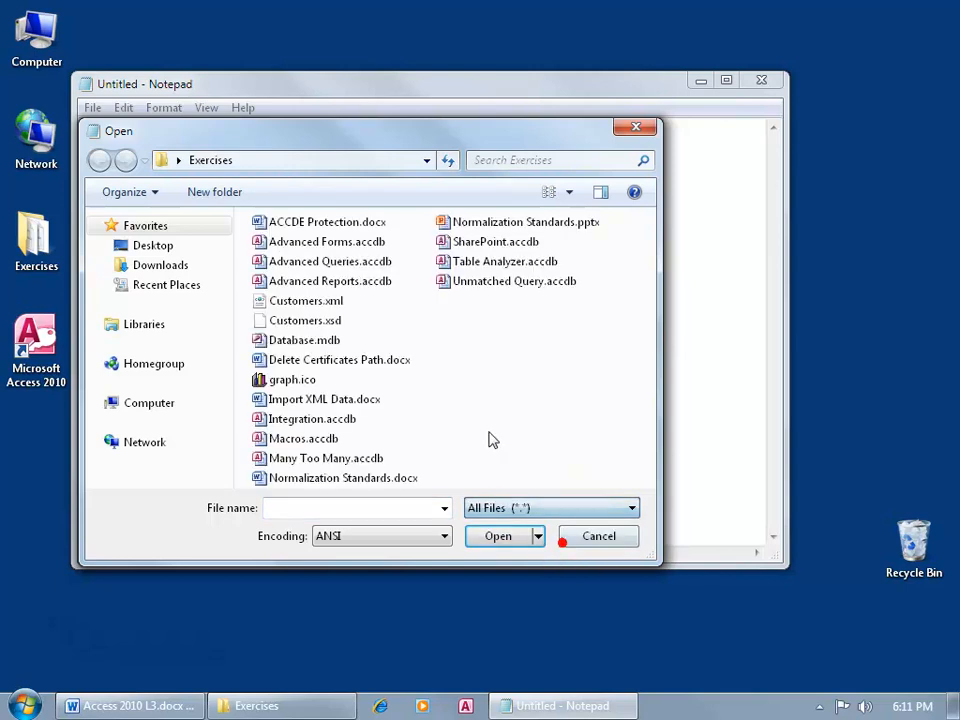
double_click(280, 320)
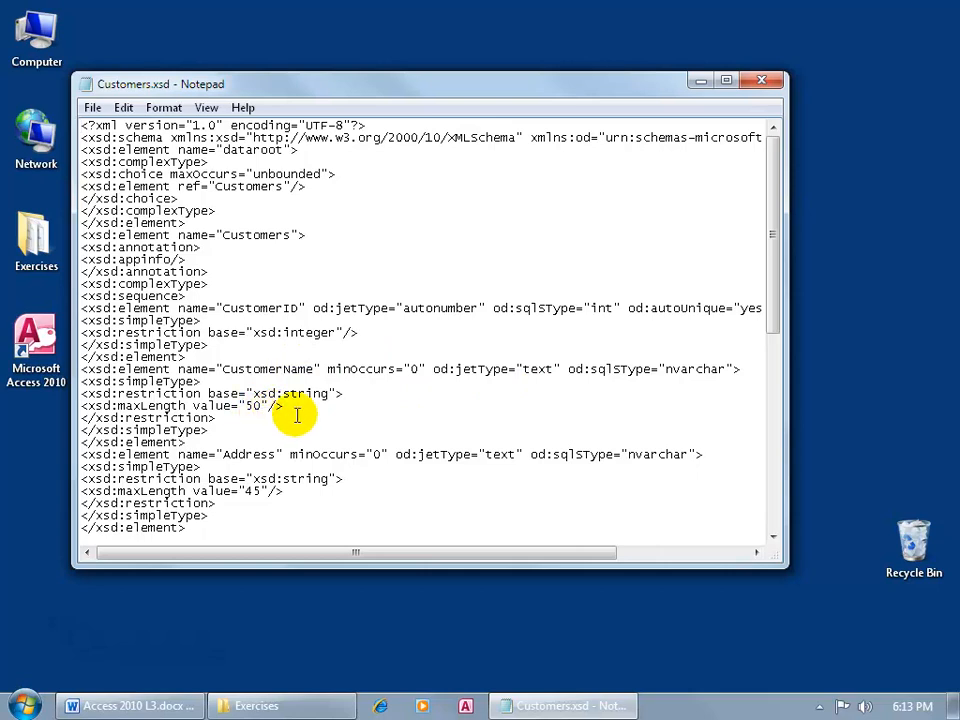
- Review the schema's field definitions, such as the Address maximum length 45, then close Notepad
double_click(262, 495)
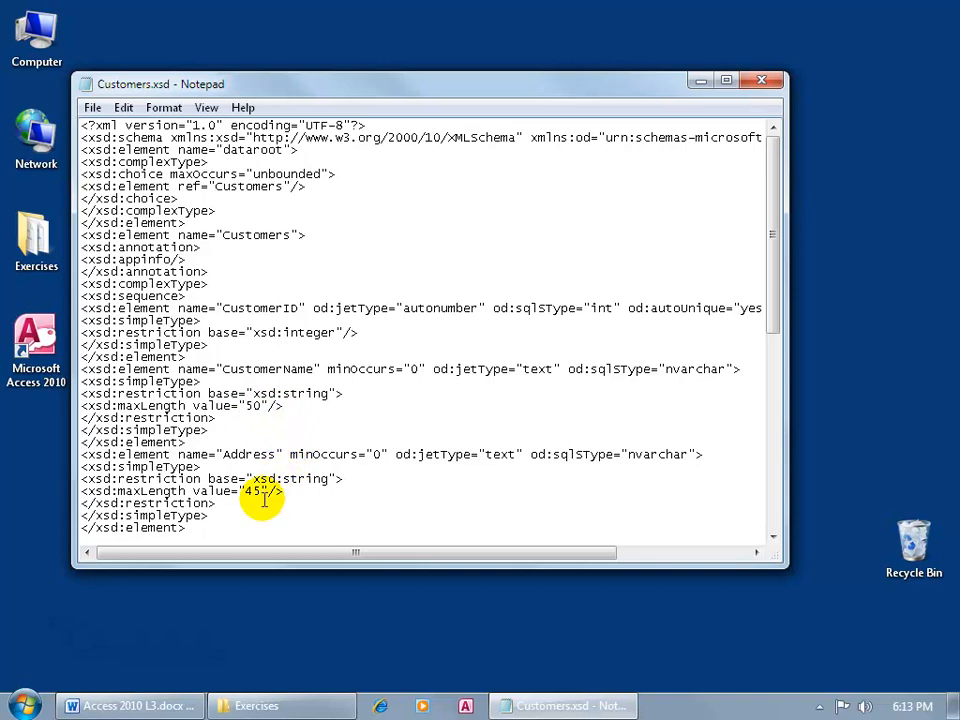
drag(776, 298, 771, 504)
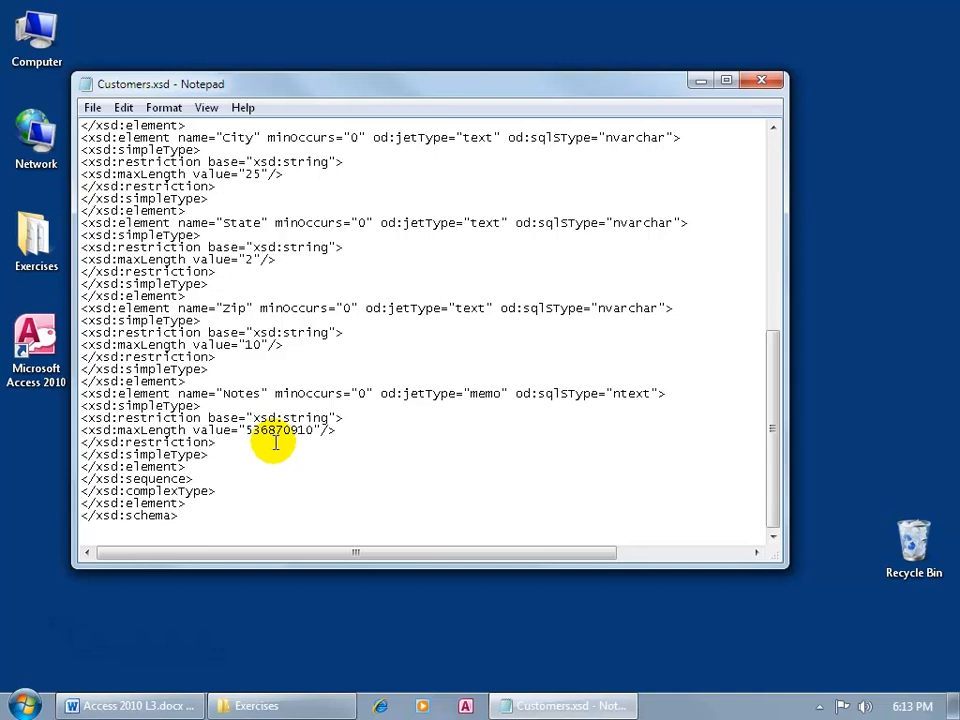
click(761, 80)
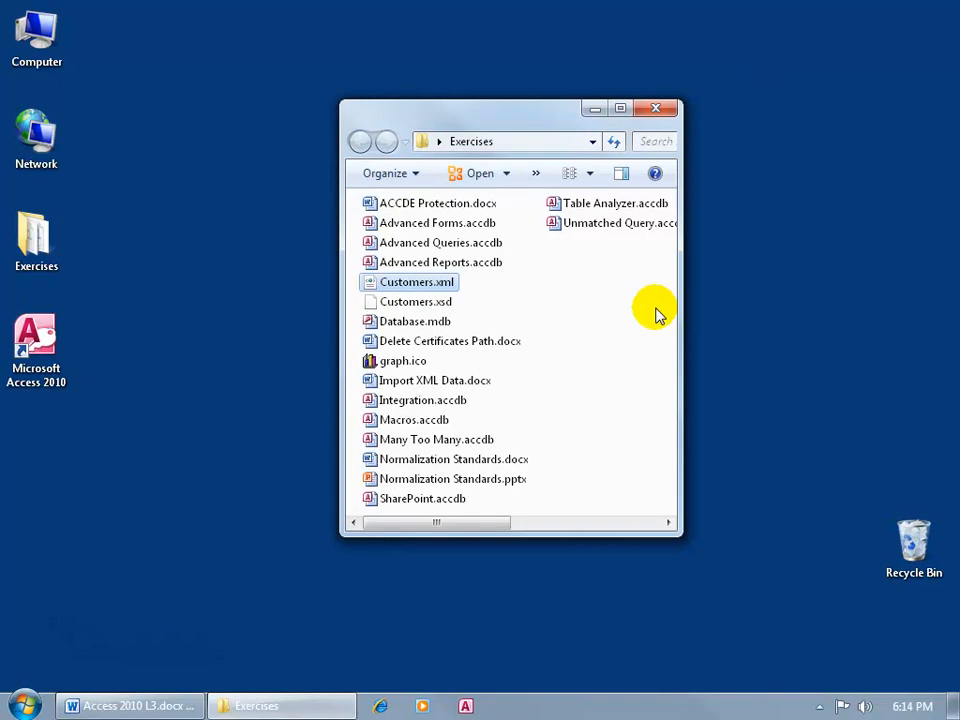
- Open Integration.accdb from the Exercises folder in Access
double_click(422, 400)
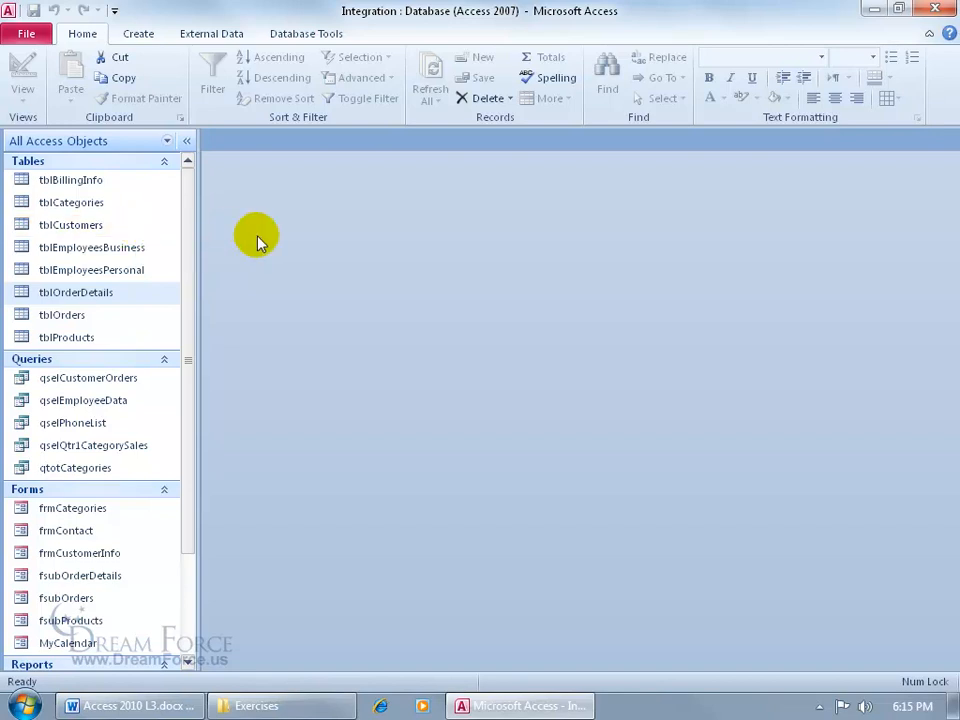
- Start an External Data XML File import with Desktop > Exercises > Customers.xml as the source
click(212, 34)
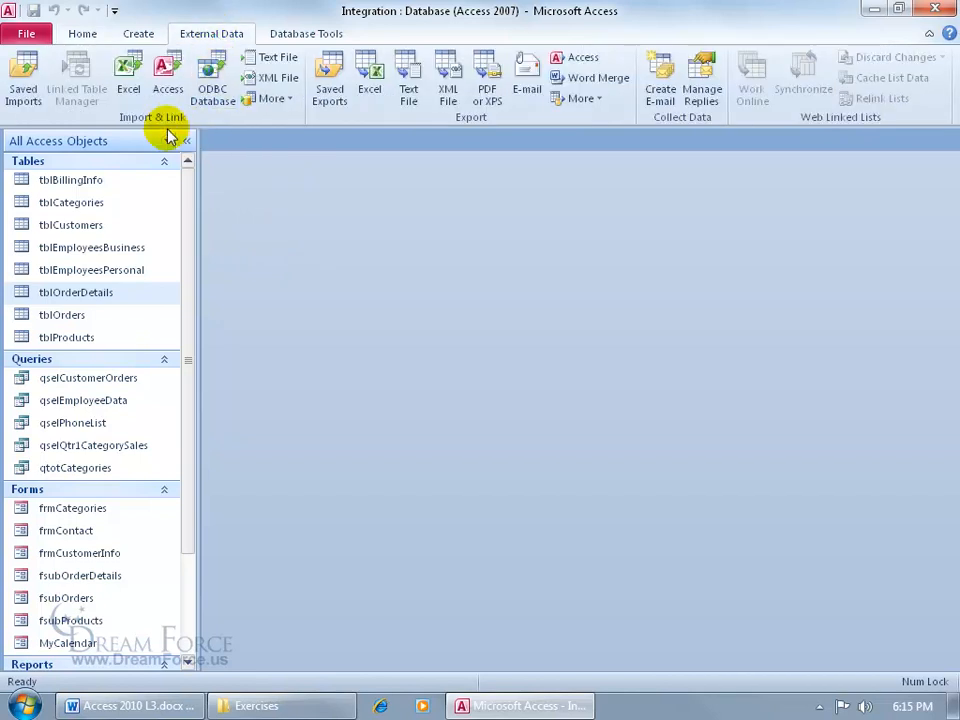
click(271, 78)
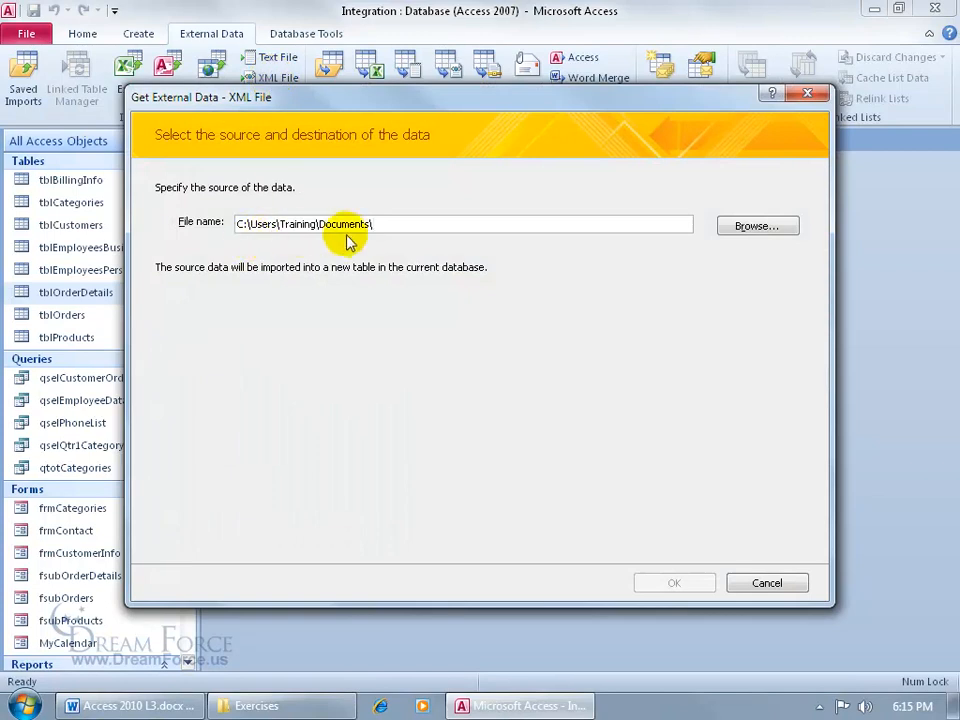
click(765, 237)
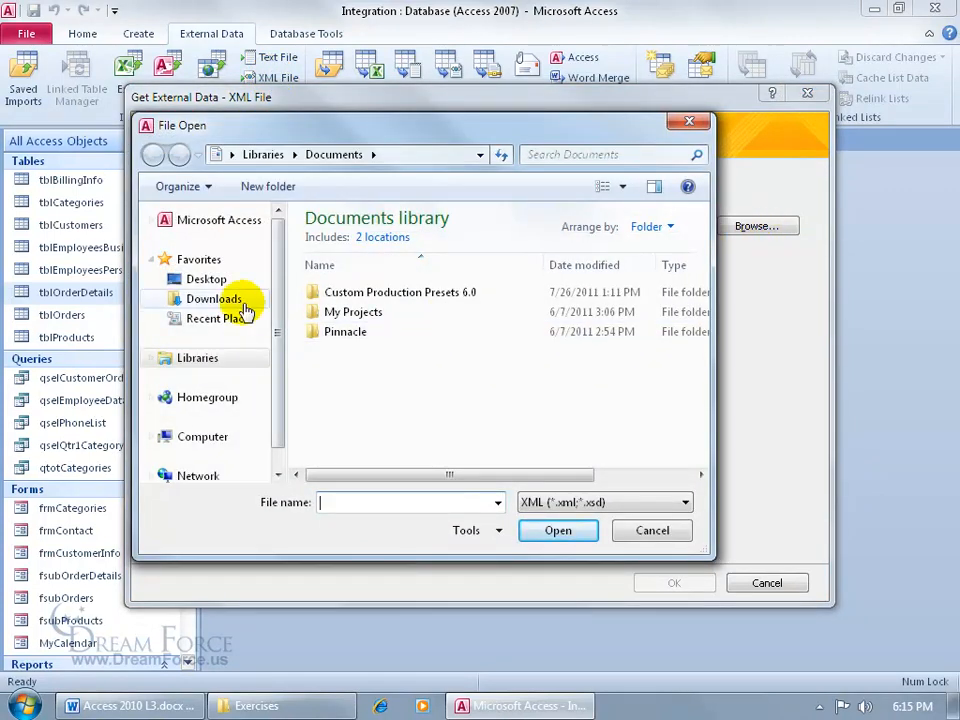
click(208, 286)
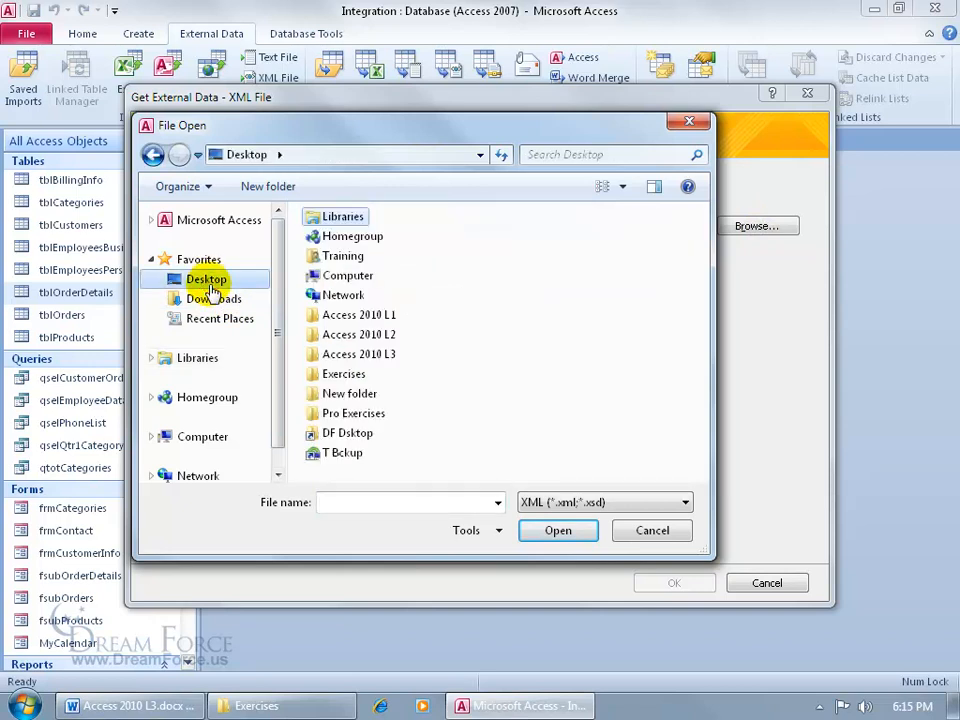
click(362, 374)
double_click(355, 376)
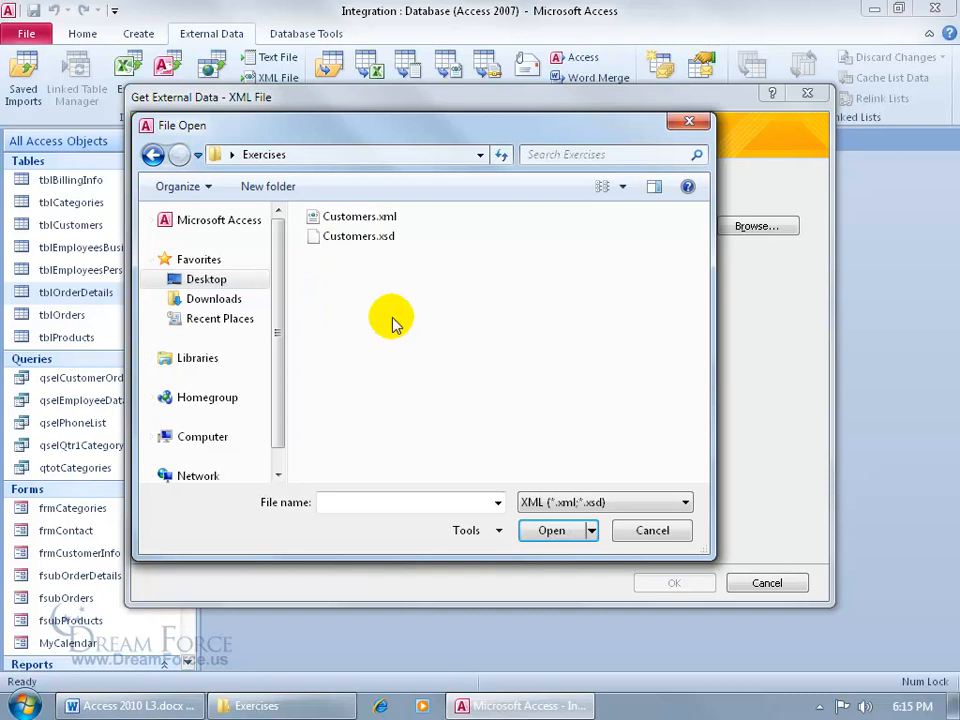
double_click(355, 218)
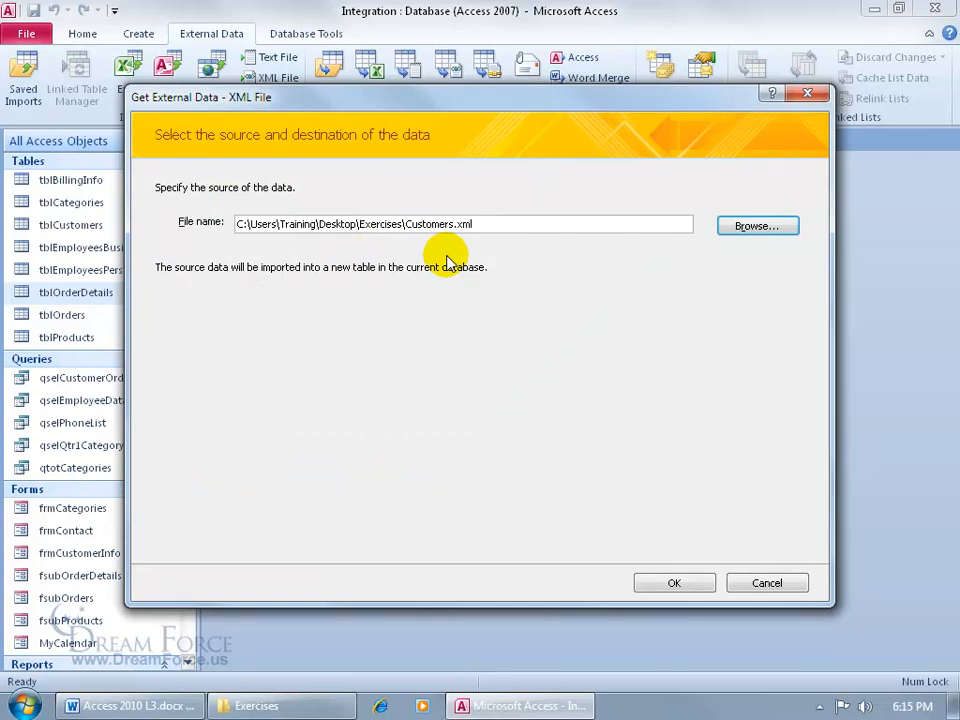
- Import the Customers table from Customers.xml with Structure and Data selected
click(672, 582)
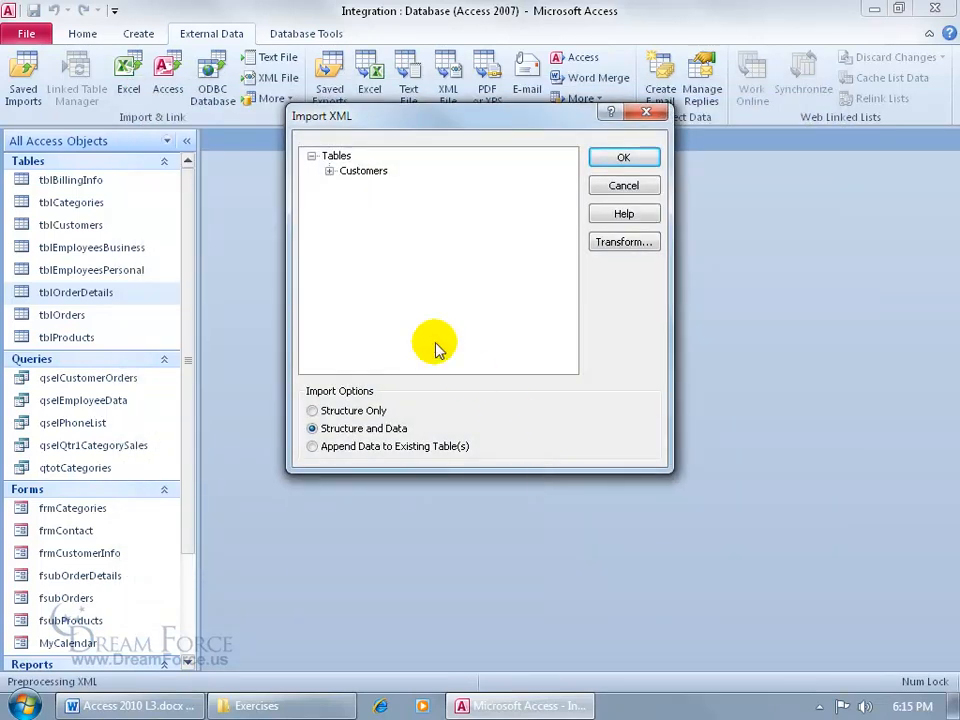
click(329, 171)
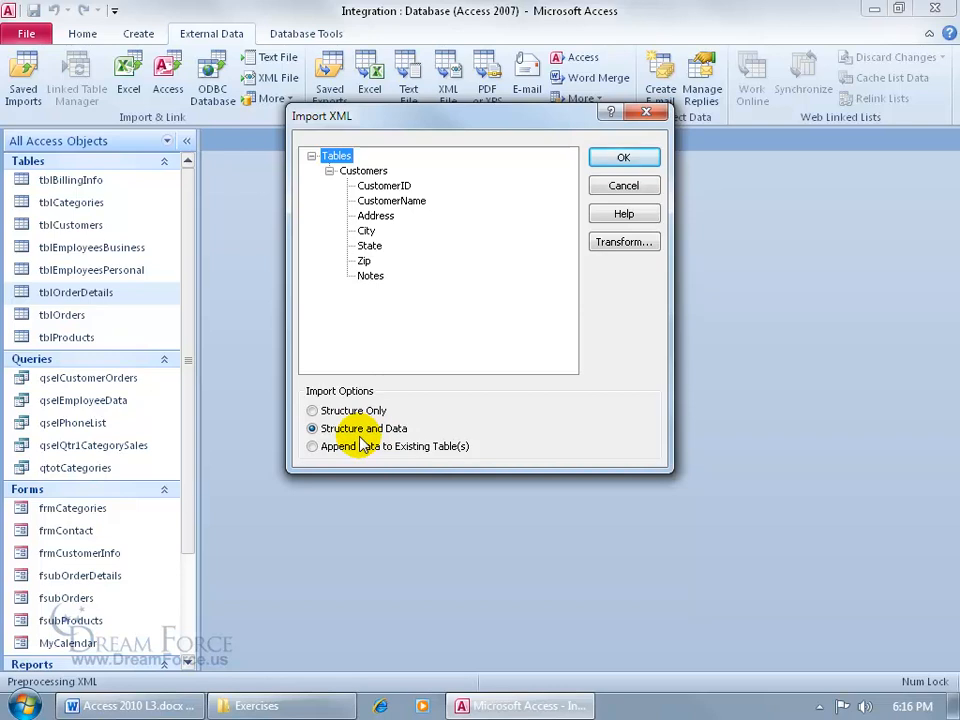
click(620, 157)
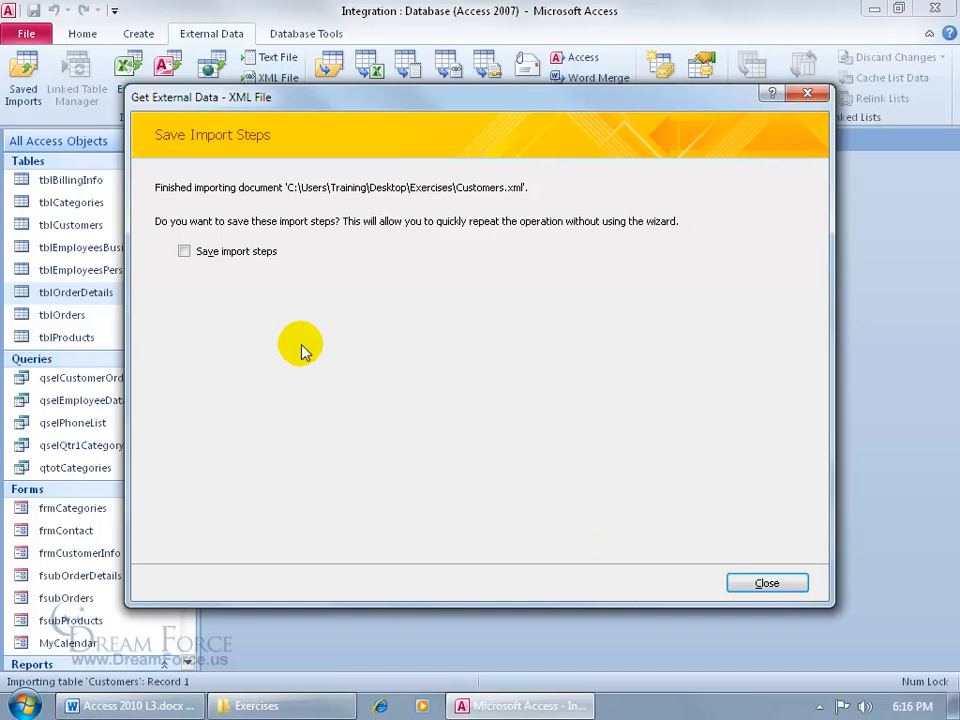
- Close the import wizard without saving import steps and open the new Customers table
click(767, 583)
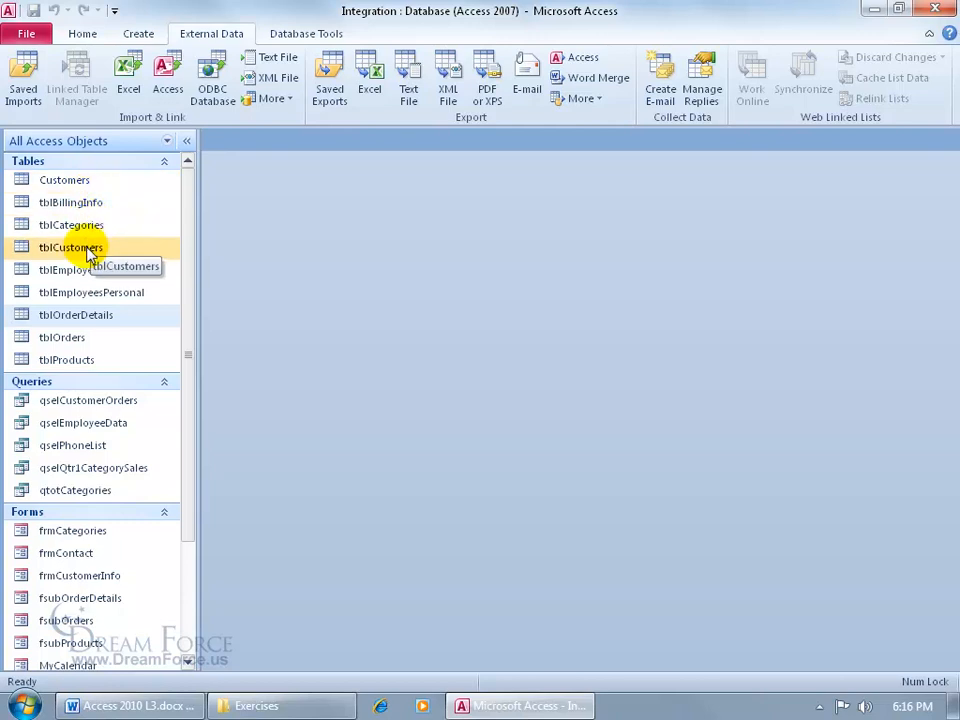
double_click(81, 181)
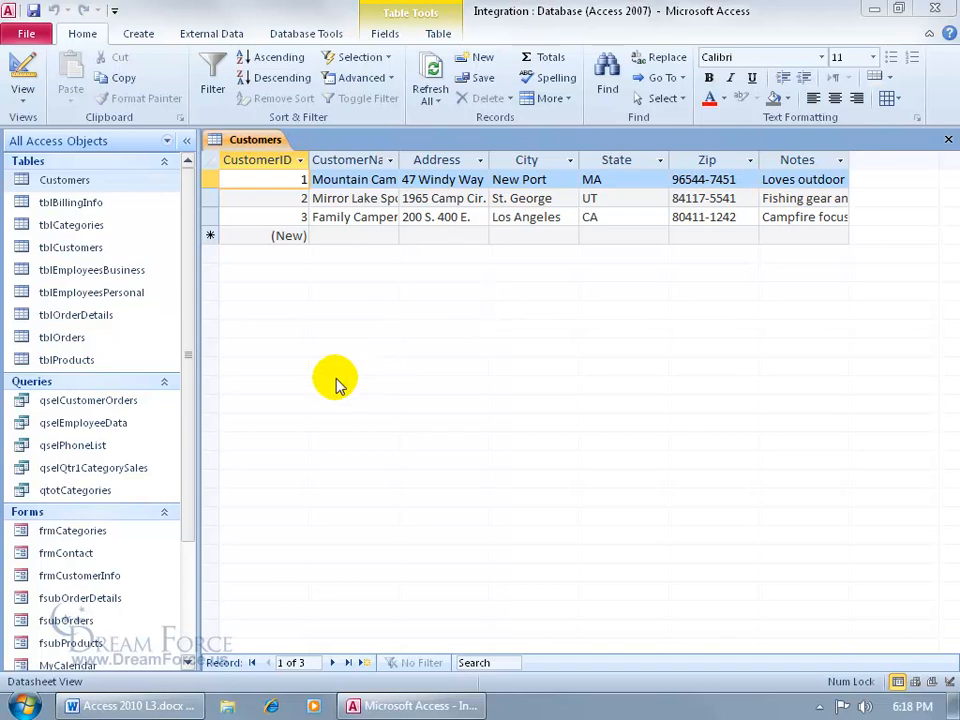
- Close the Customers table, select tblProducts, and start an External Data XML File export
click(950, 143)
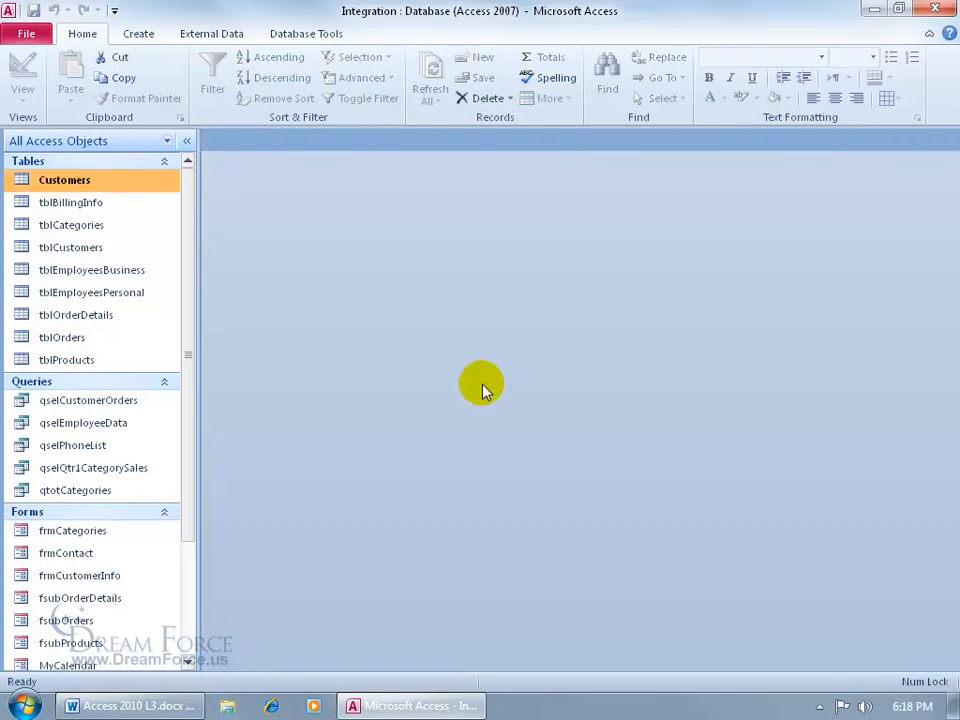
click(120, 362)
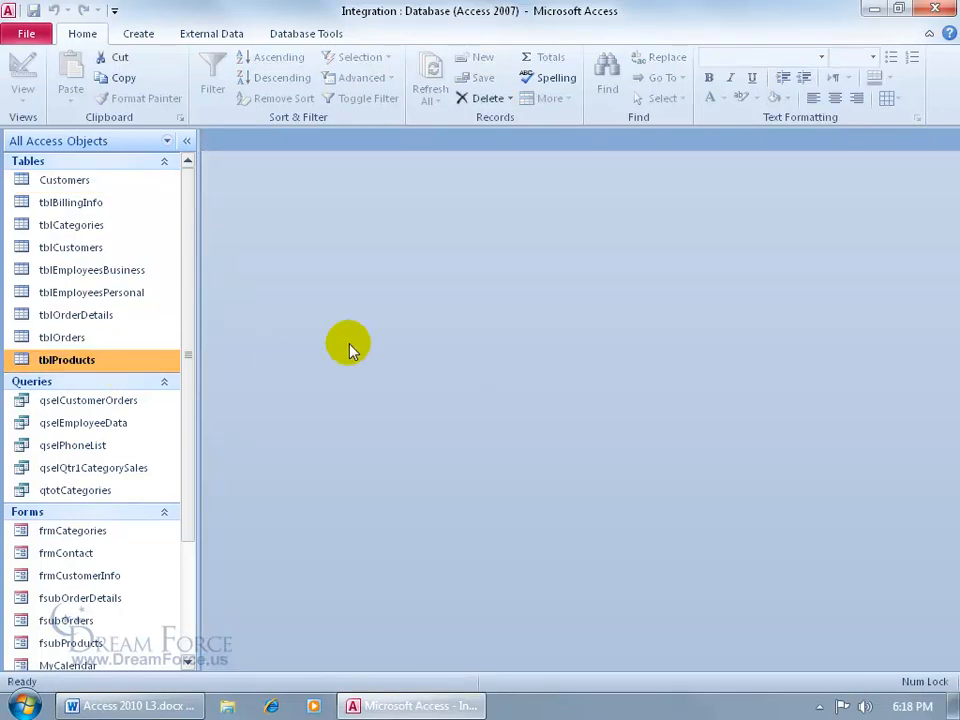
click(232, 36)
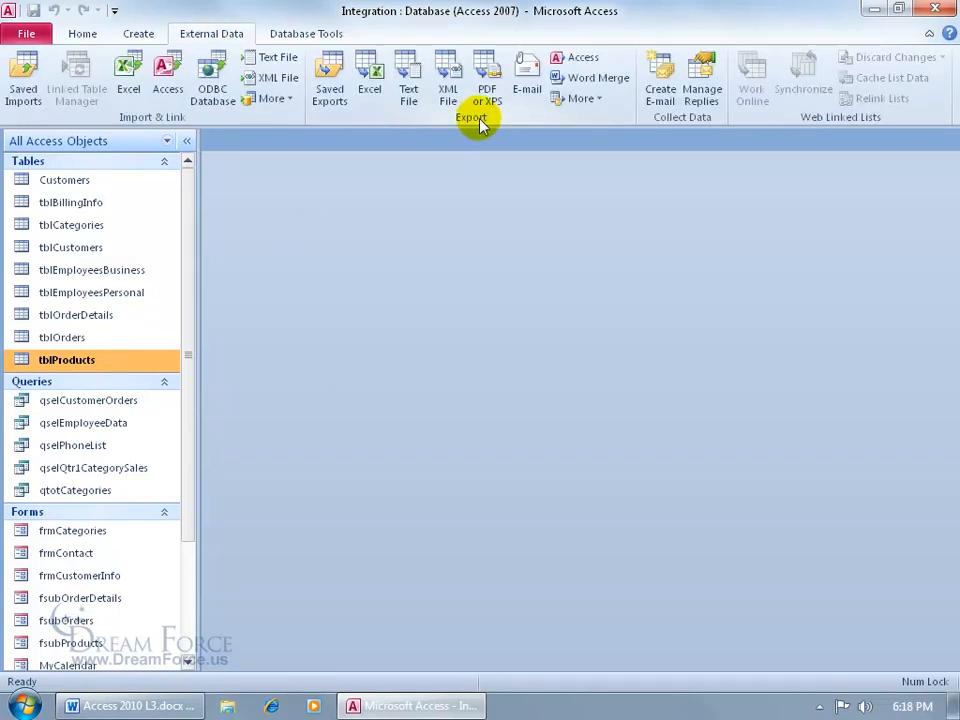
click(449, 80)
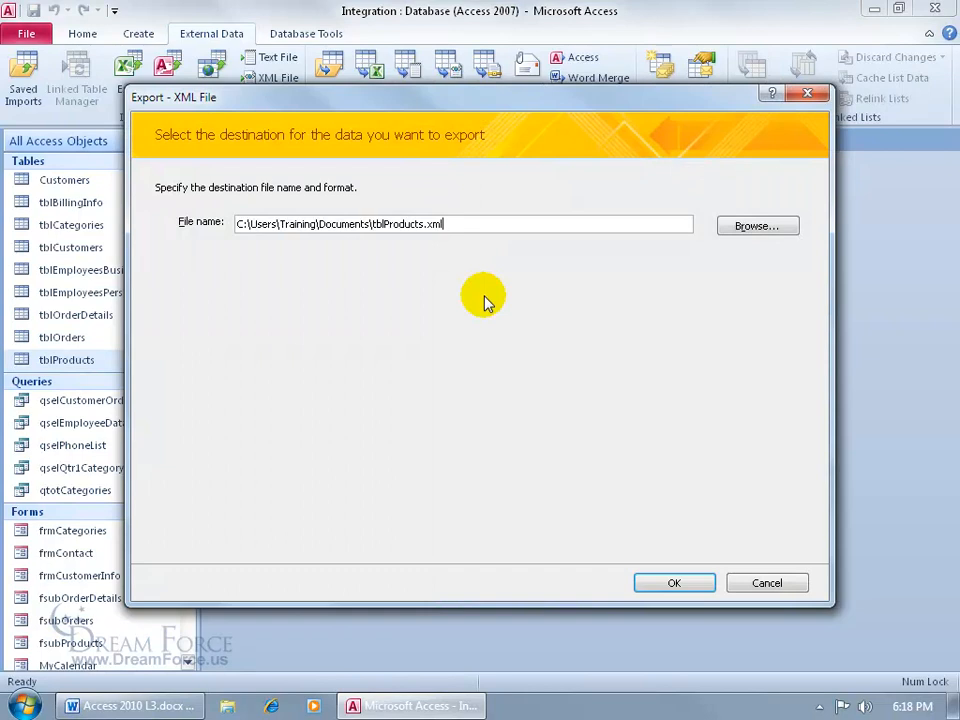
- Export tblProducts.xml with Data and Schema to the Desktop, closing without saving export steps
click(741, 227)
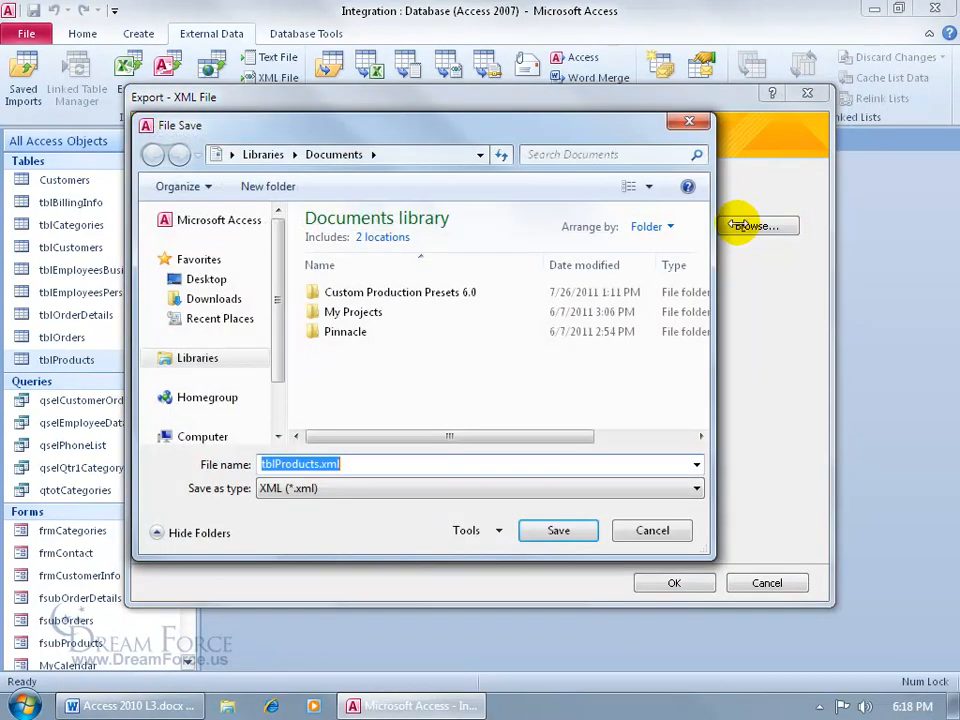
click(205, 279)
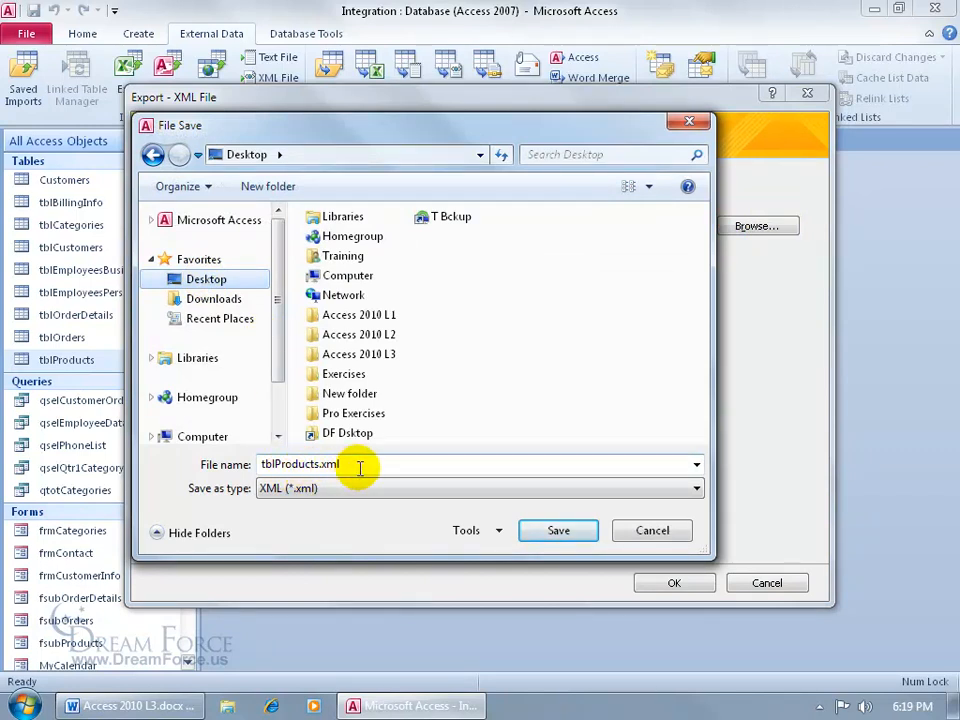
click(525, 531)
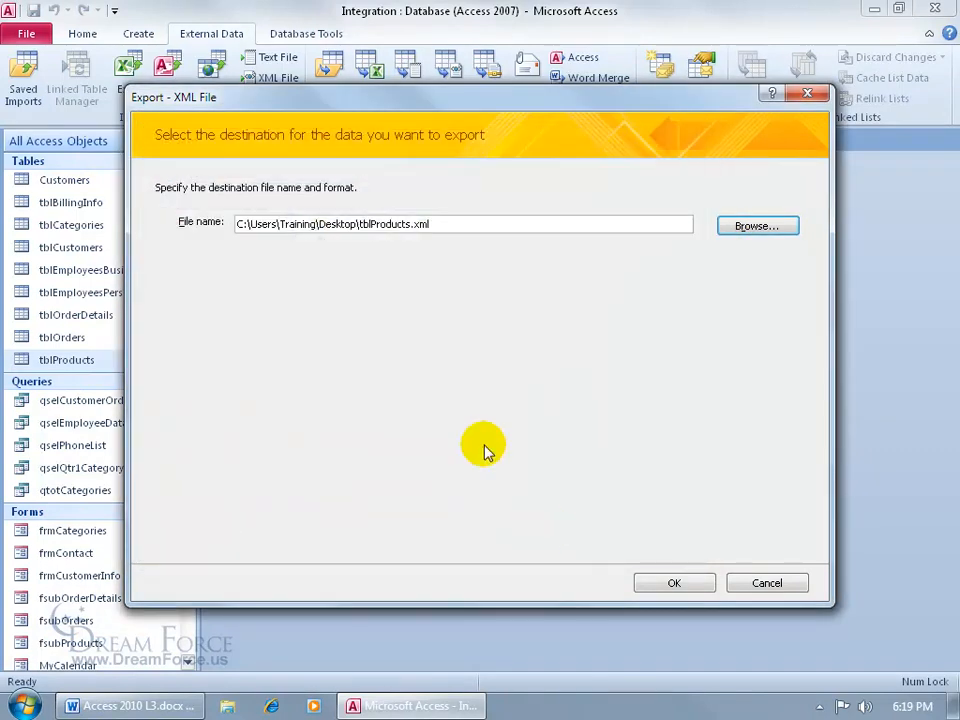
click(674, 583)
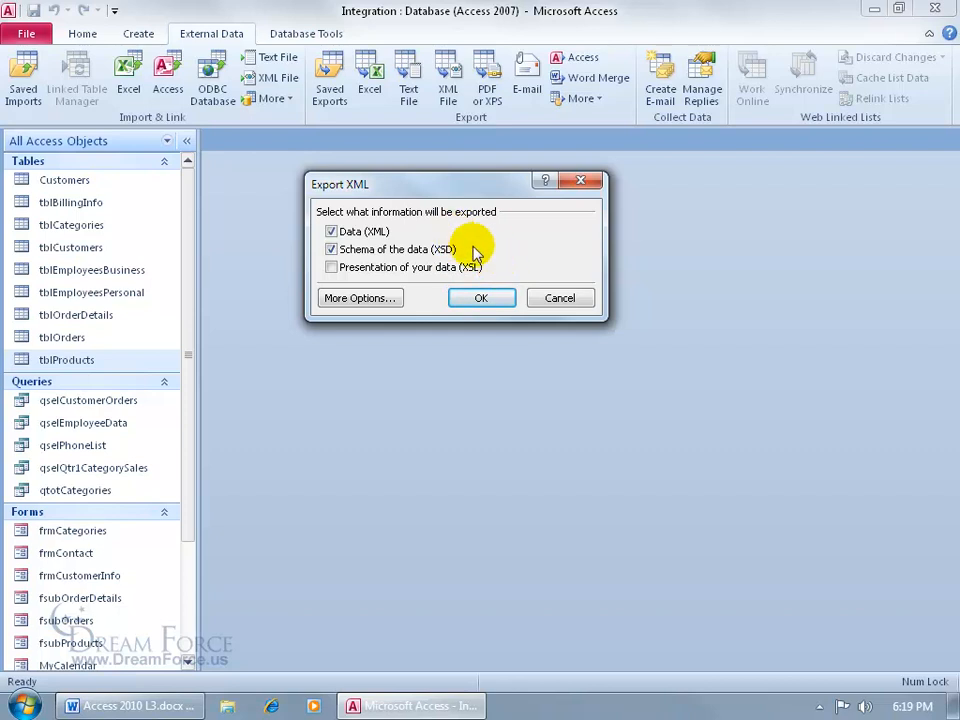
click(493, 302)
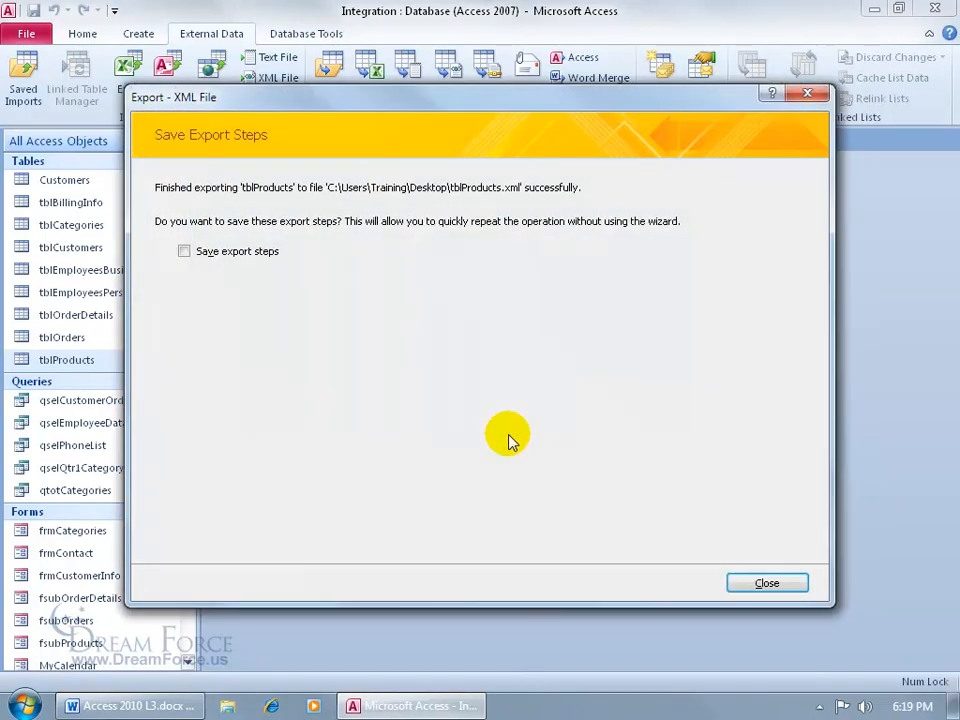
click(757, 585)
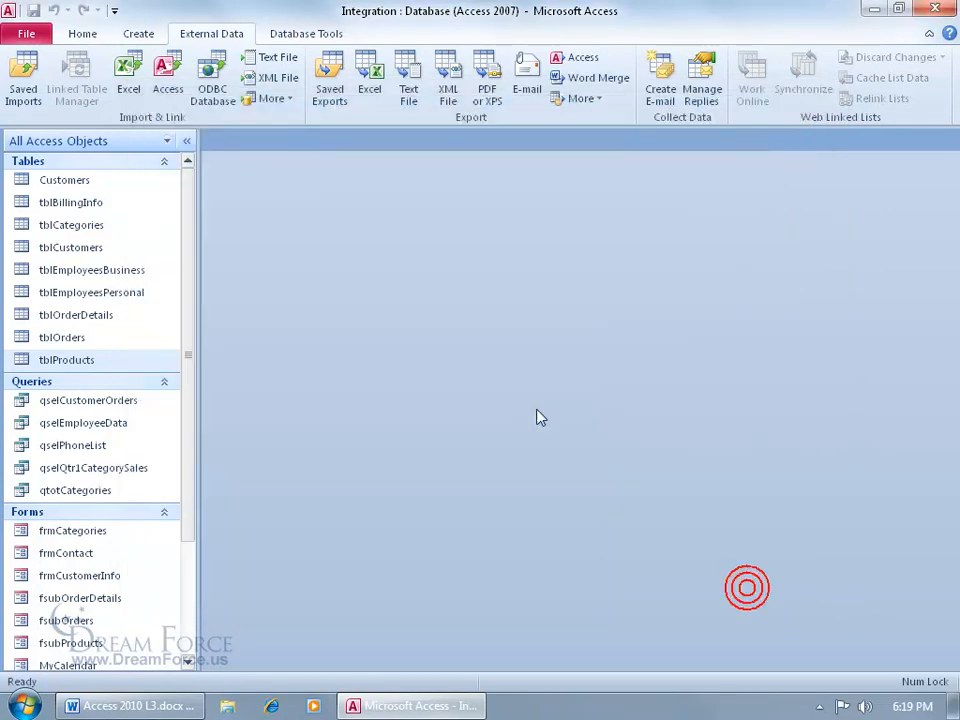
- Minimize Access and place tblProducts.xsd and tblProducts.xml side by side at the desktop centre
click(873, 10)
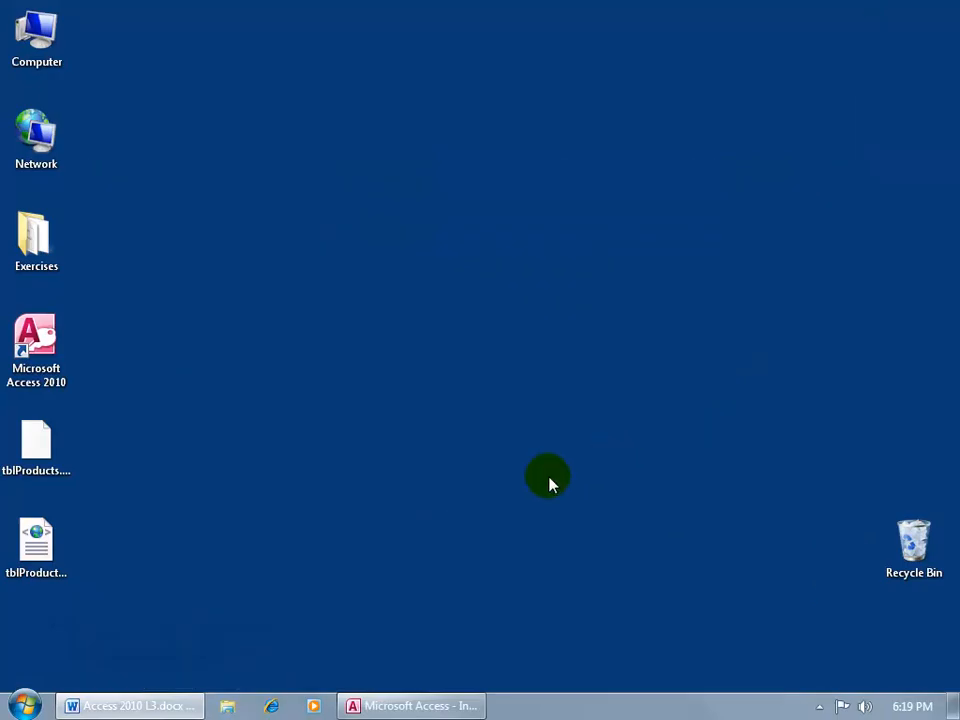
drag(47, 450, 484, 362)
click(32, 535)
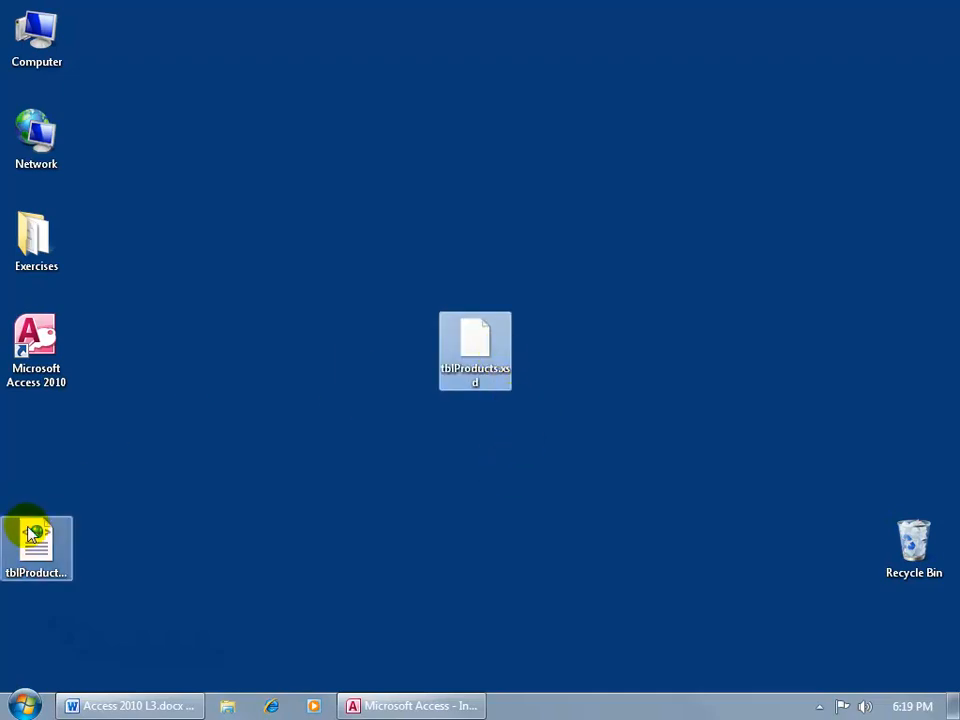
drag(27, 540, 393, 347)
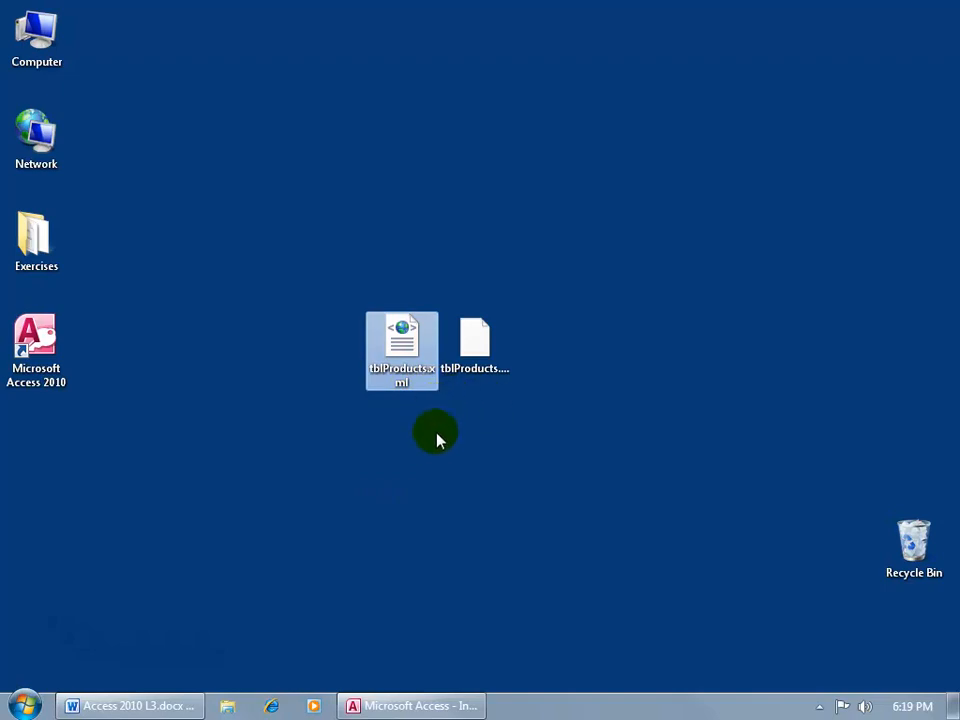
double_click(405, 338)
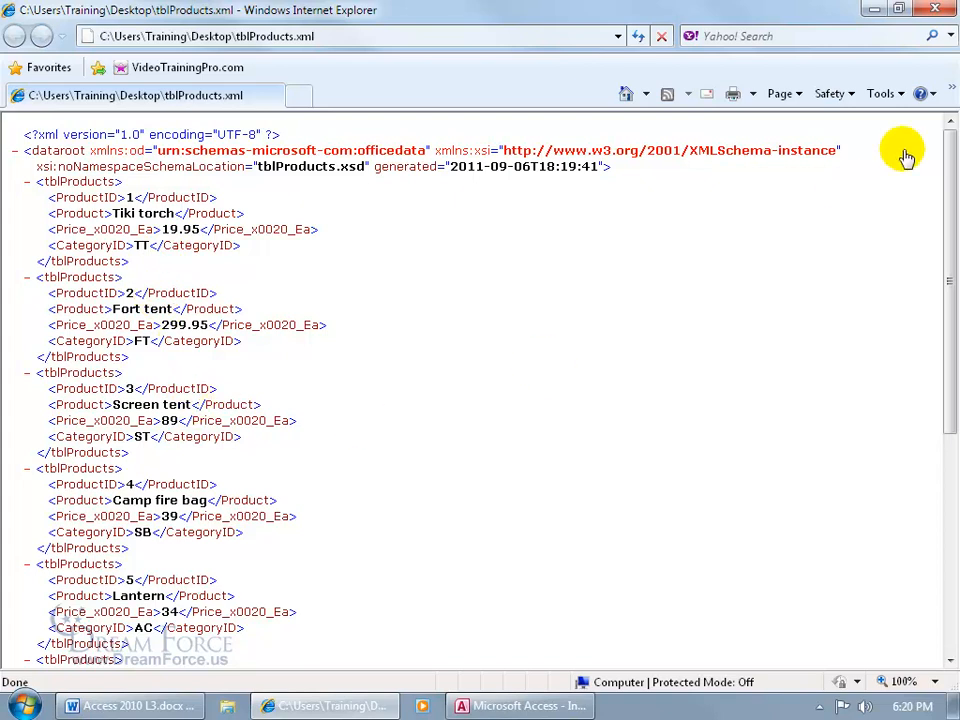
click(935, 9)
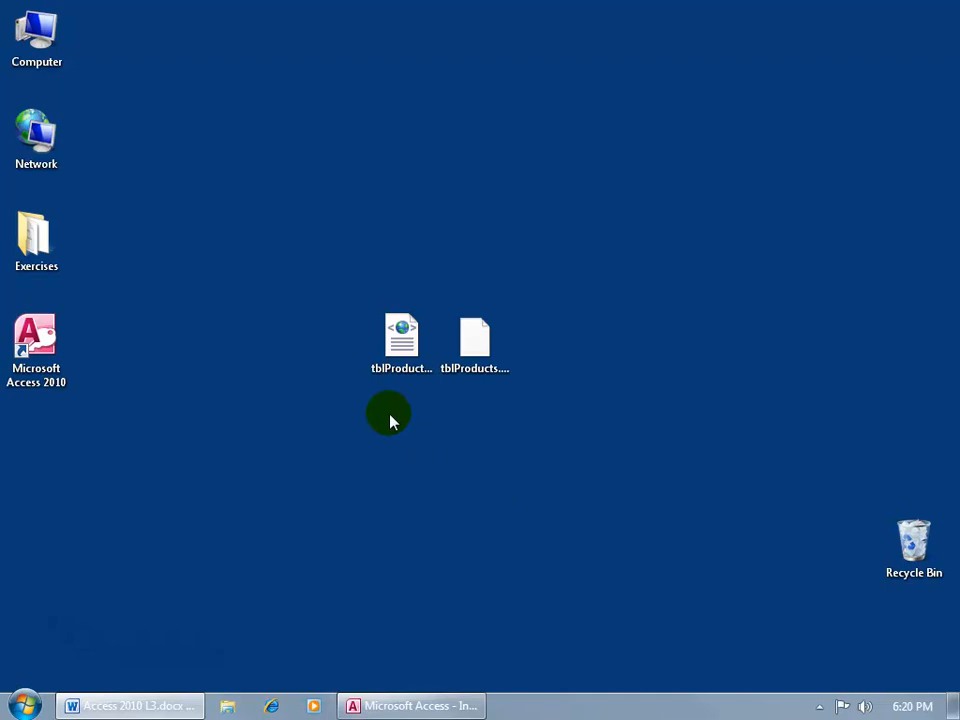
- Select the tblProducts.xml and .xsd files, then bring up the Customers table's tab menu
click(401, 350)
click(476, 352)
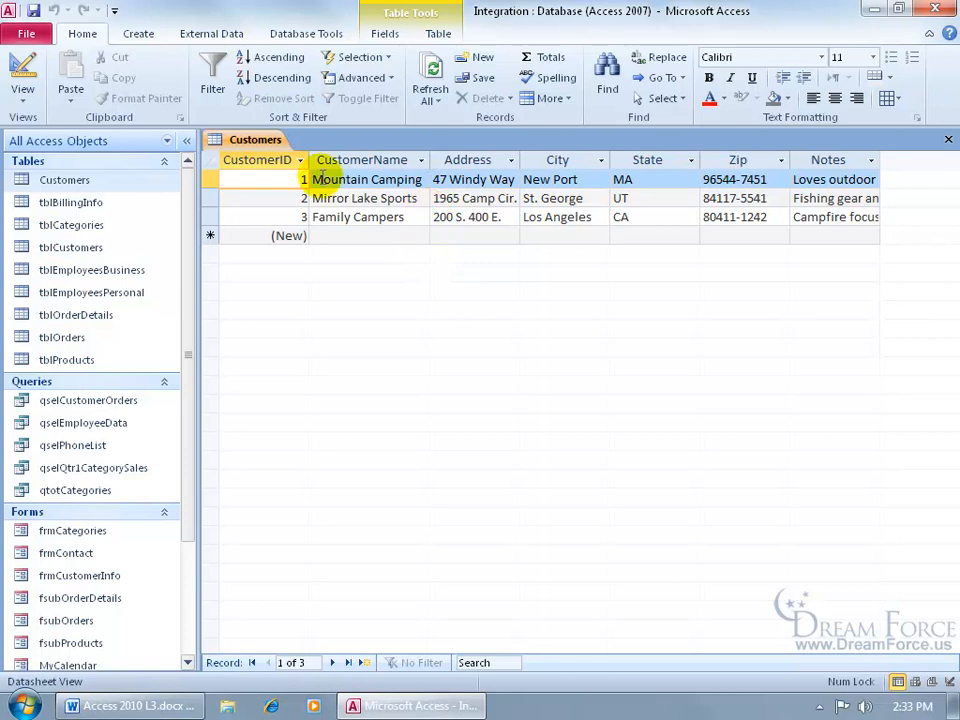
right_click(265, 145)
- Switch Customers to Design view and open the Smart Tags builder for the CustomerName field
click(320, 228)
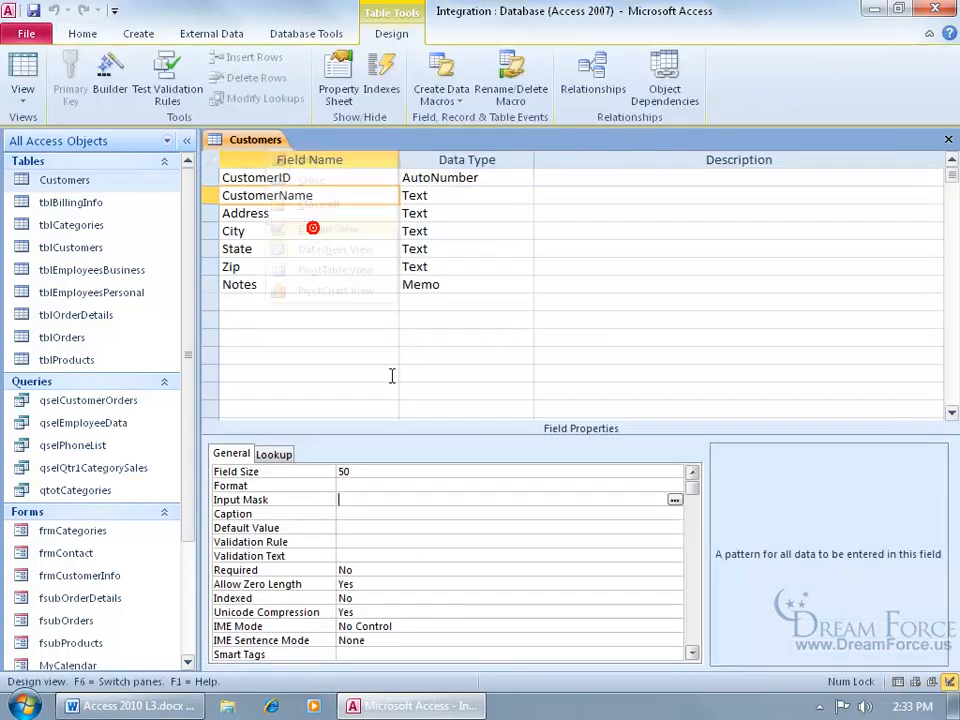
click(364, 195)
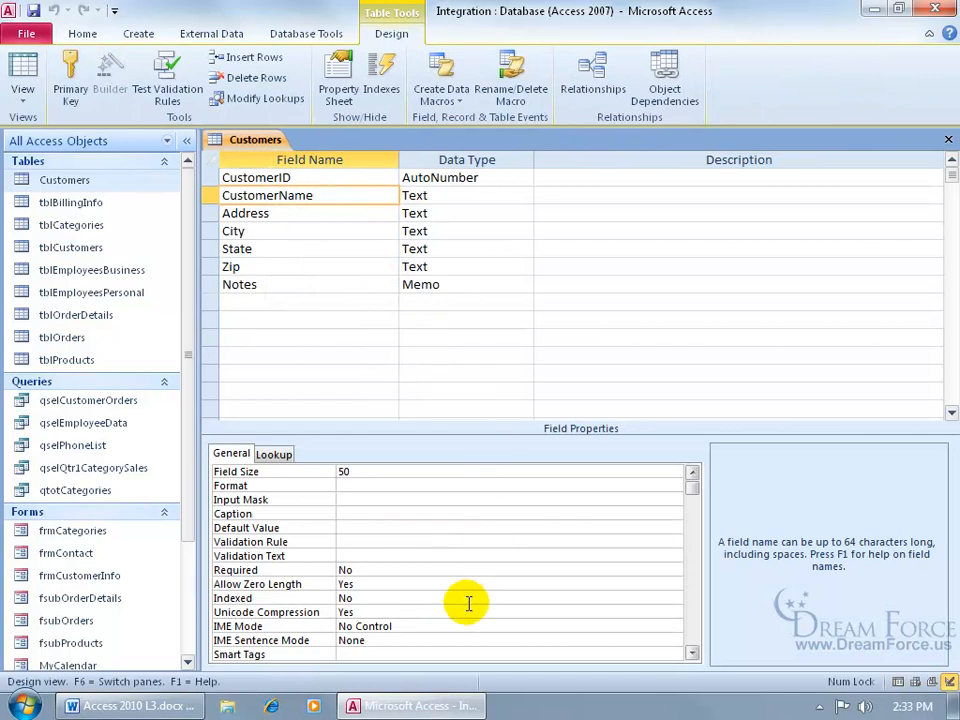
click(422, 650)
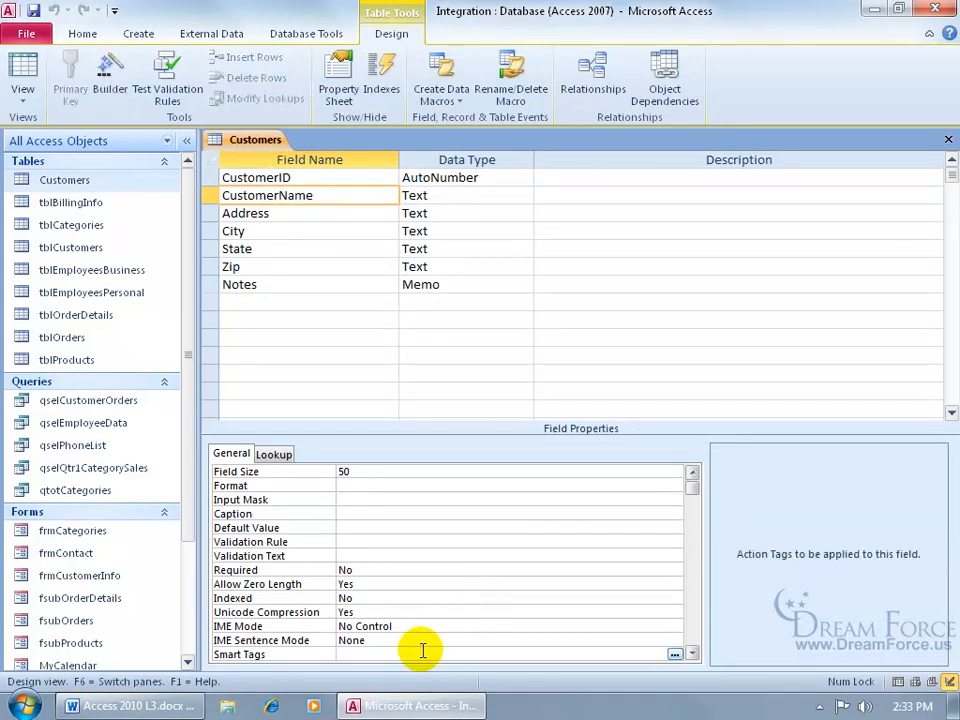
click(675, 654)
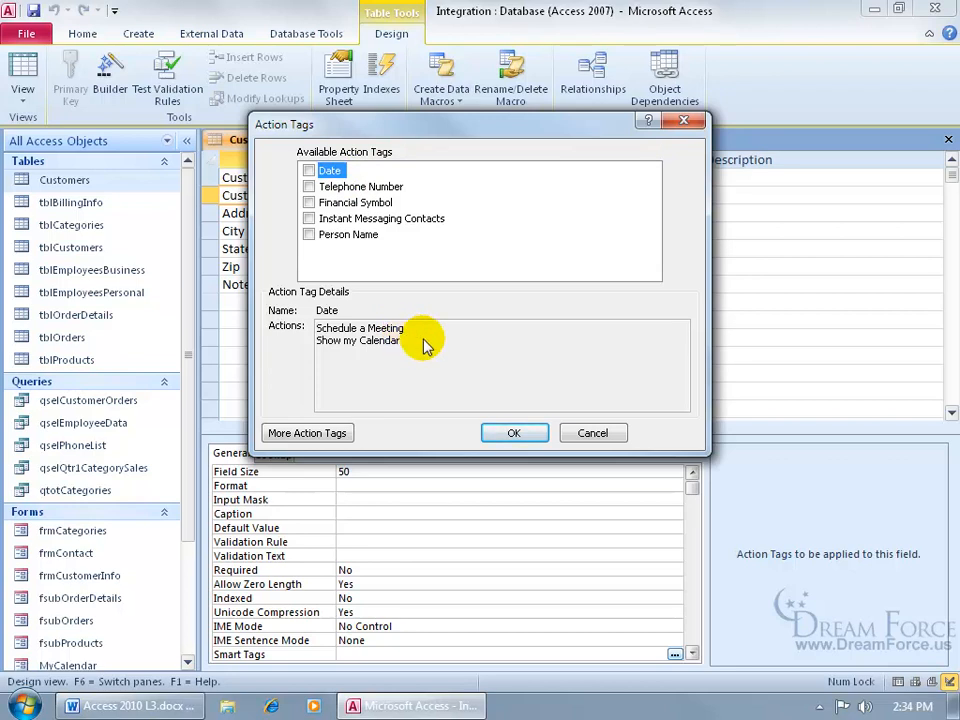
- Apply the Person Name action tag to CustomerName, save the table, and return to Datasheet view
click(378, 187)
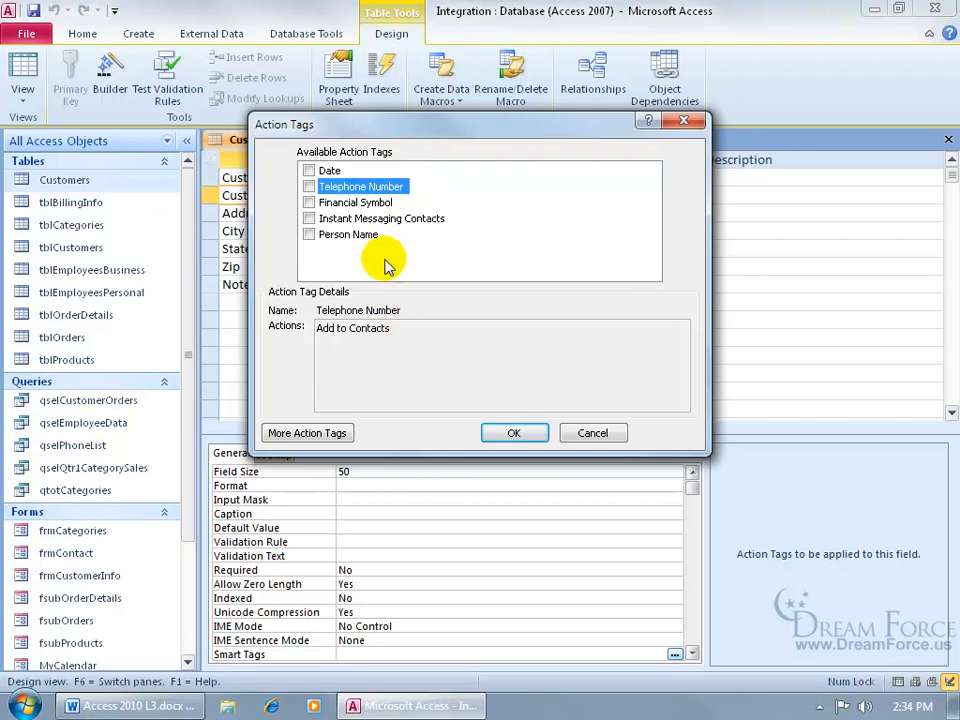
click(350, 234)
click(309, 234)
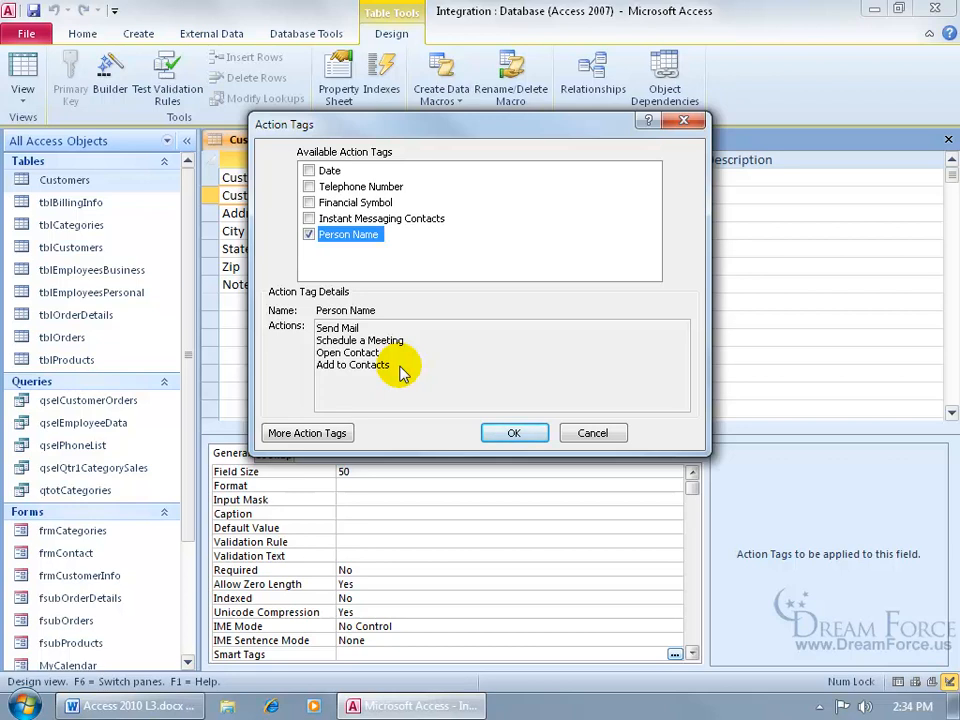
click(510, 433)
click(33, 10)
click(24, 66)
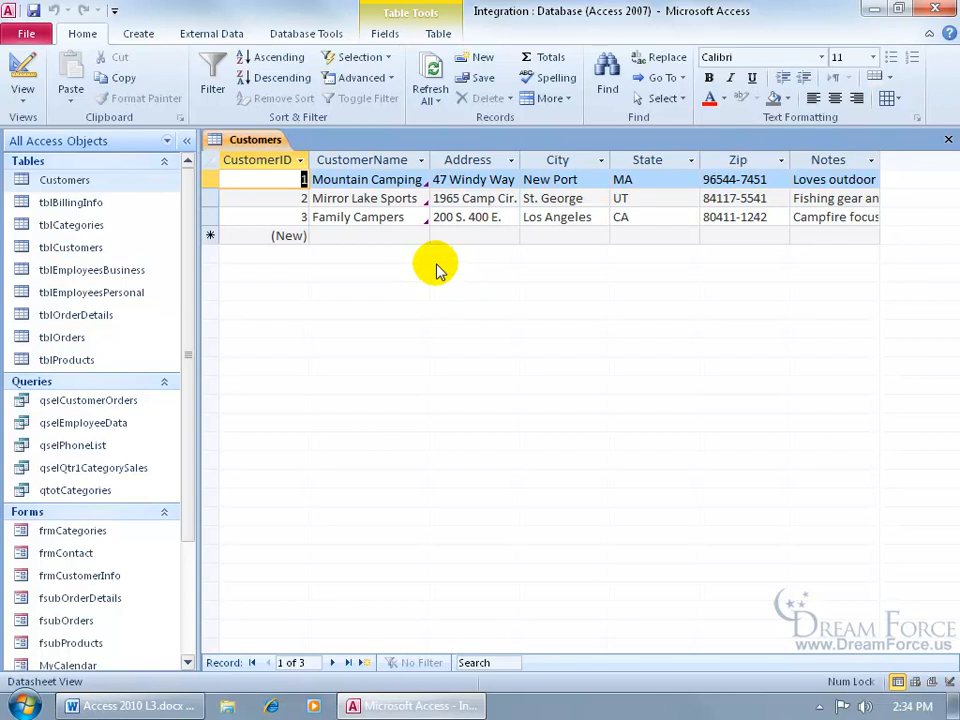
- After Open Contact fails for Mountain Camping, use its action tag to add it to Outlook contacts
mouse_move(417, 177)
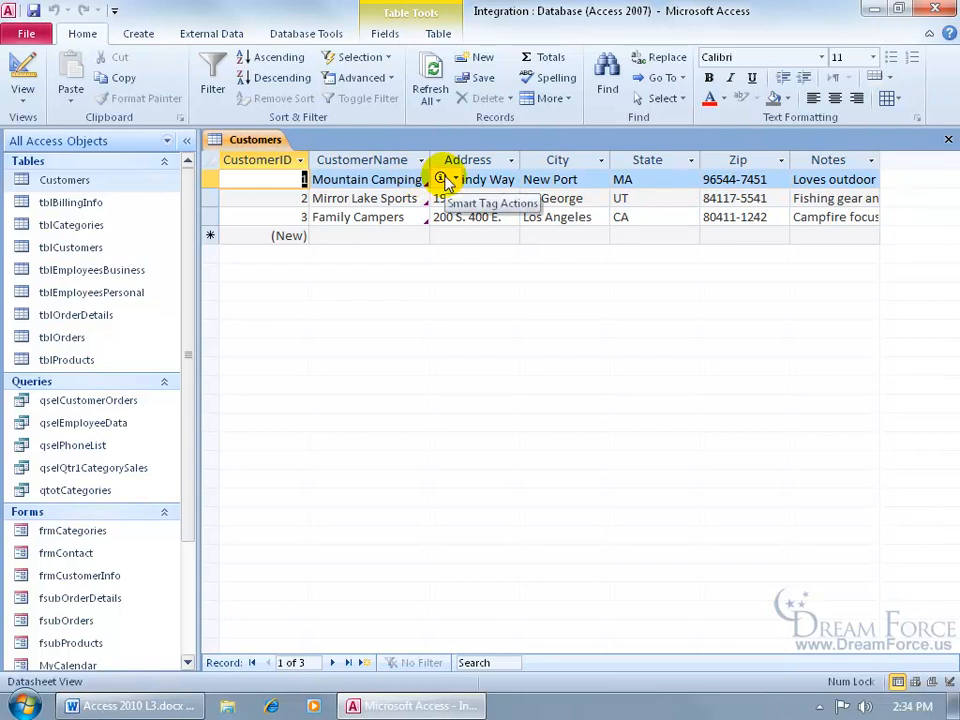
click(452, 179)
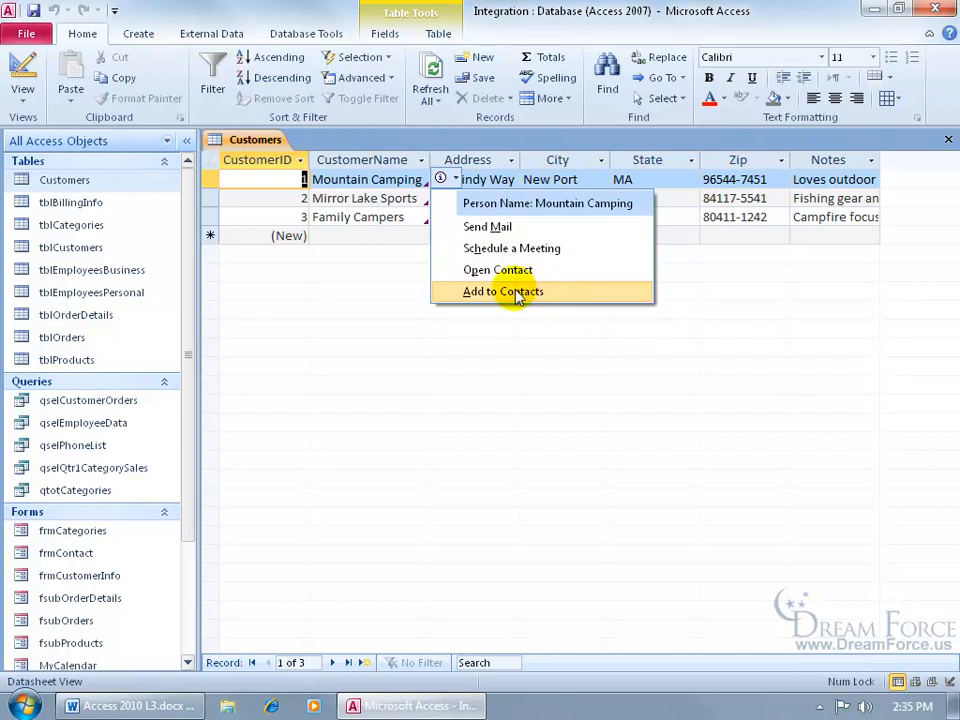
click(505, 270)
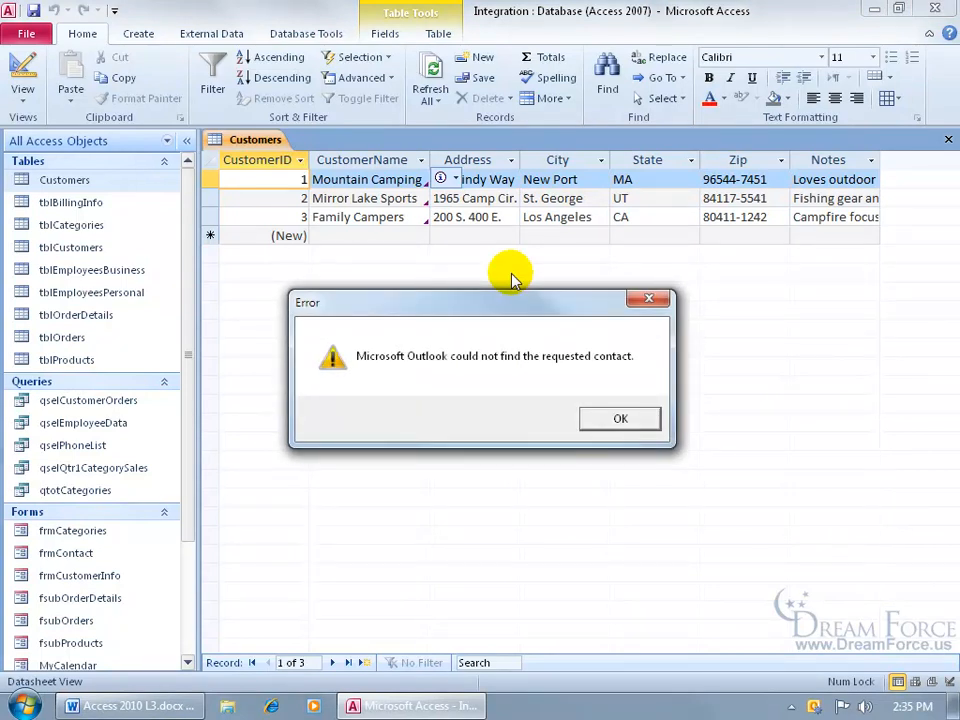
click(613, 418)
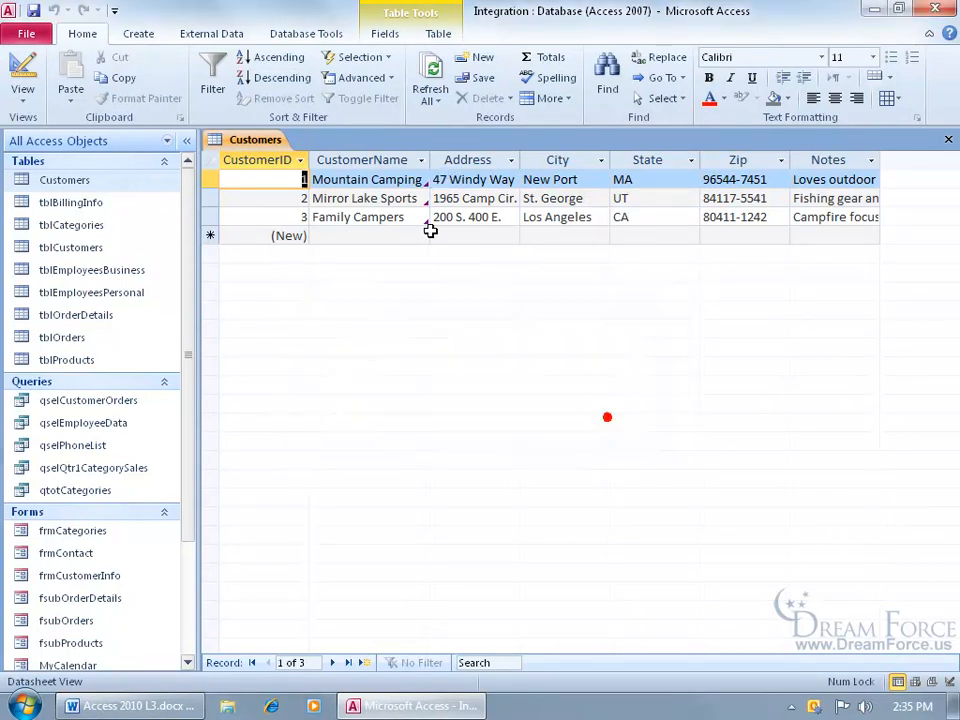
click(443, 182)
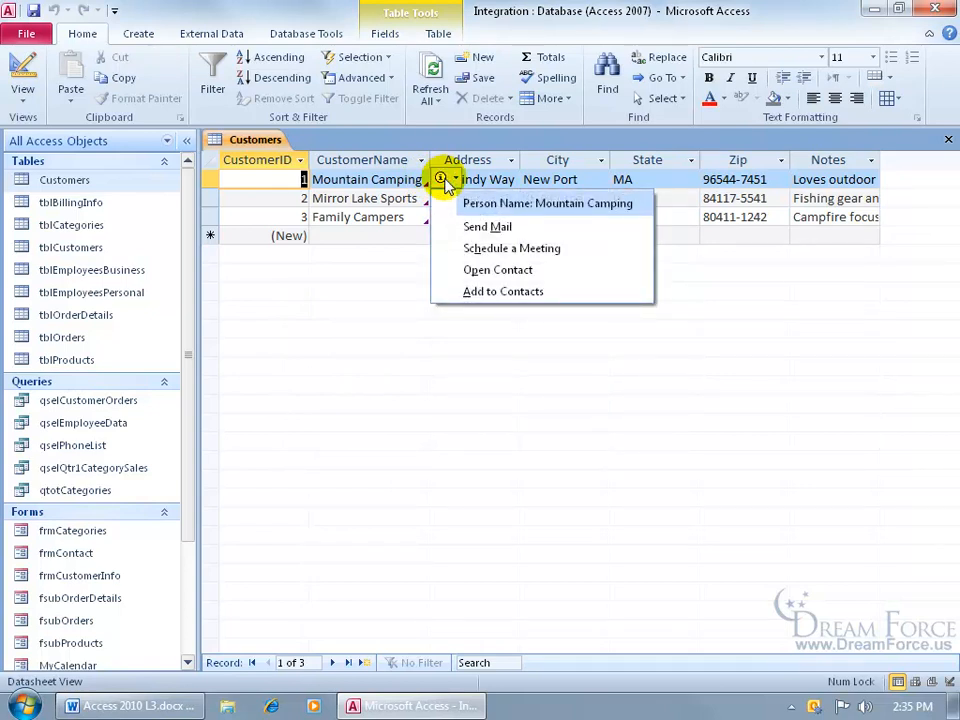
click(490, 292)
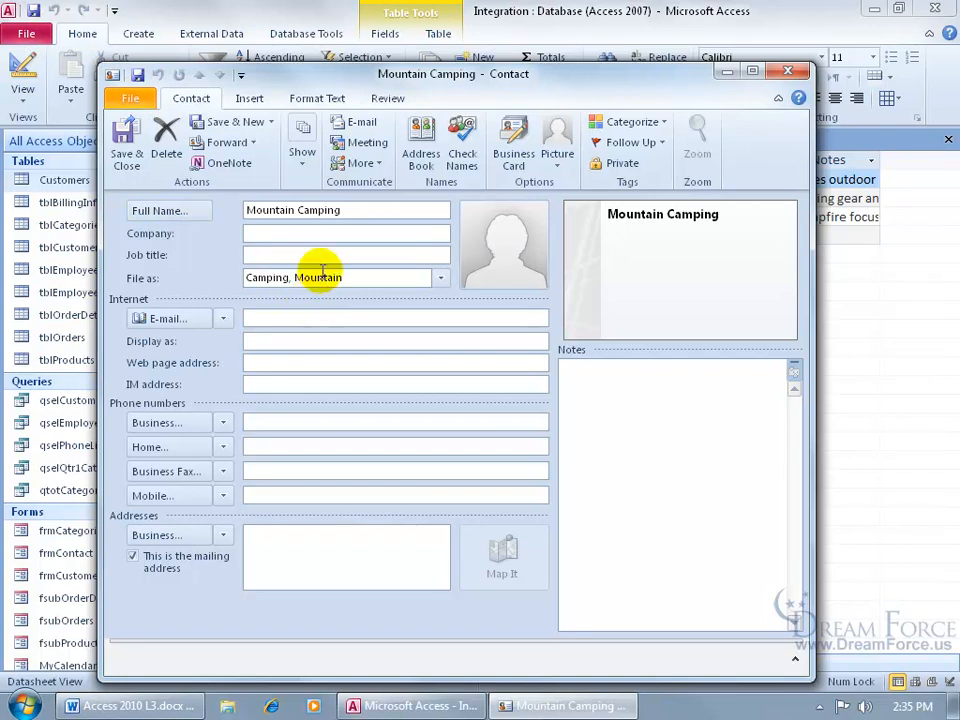
- Paste the contact's e-mail address into the Mountain Camping contact, then save and close it
click(301, 317)
key(ctrl+v)
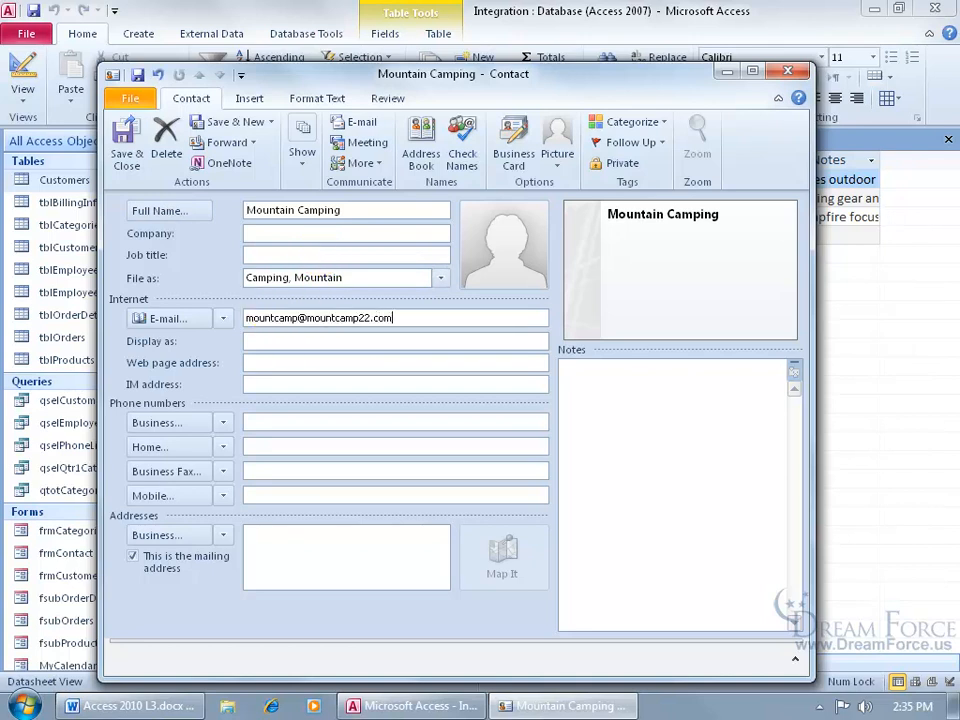
key(Tab)
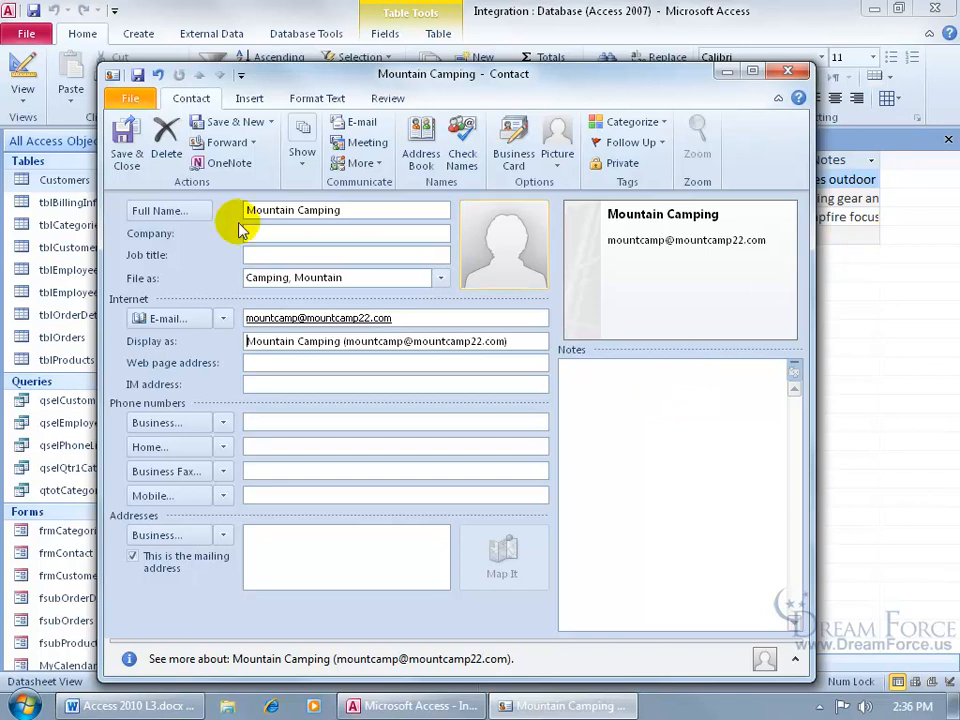
click(122, 140)
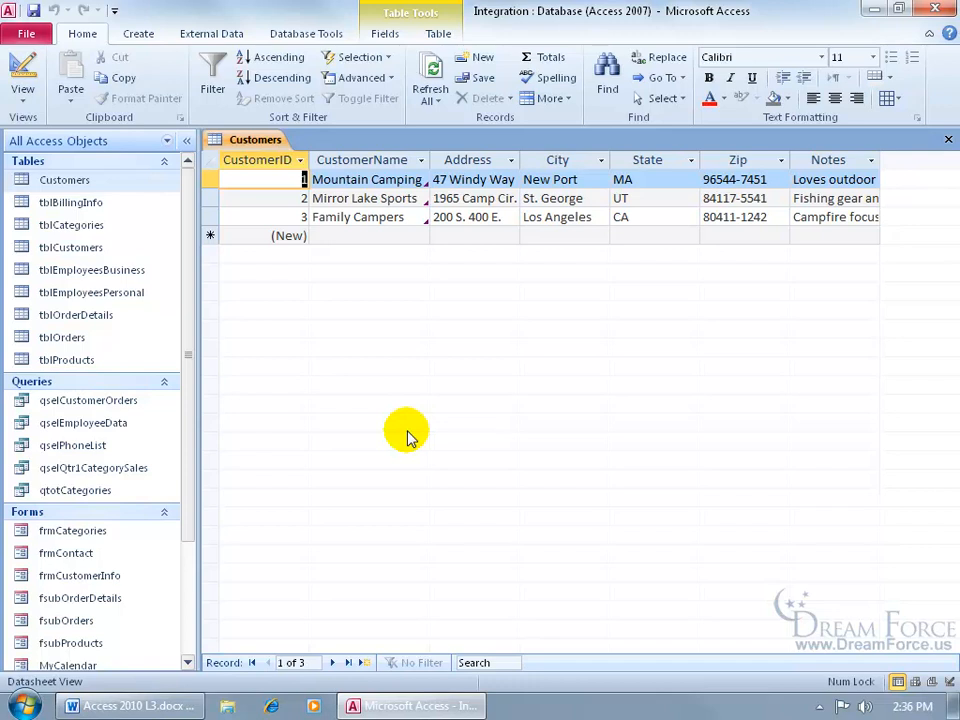
- Send Mountain Camping an e-mail titled 'hi' reading 'Just want to say boo!', signed with the sender's name
click(442, 179)
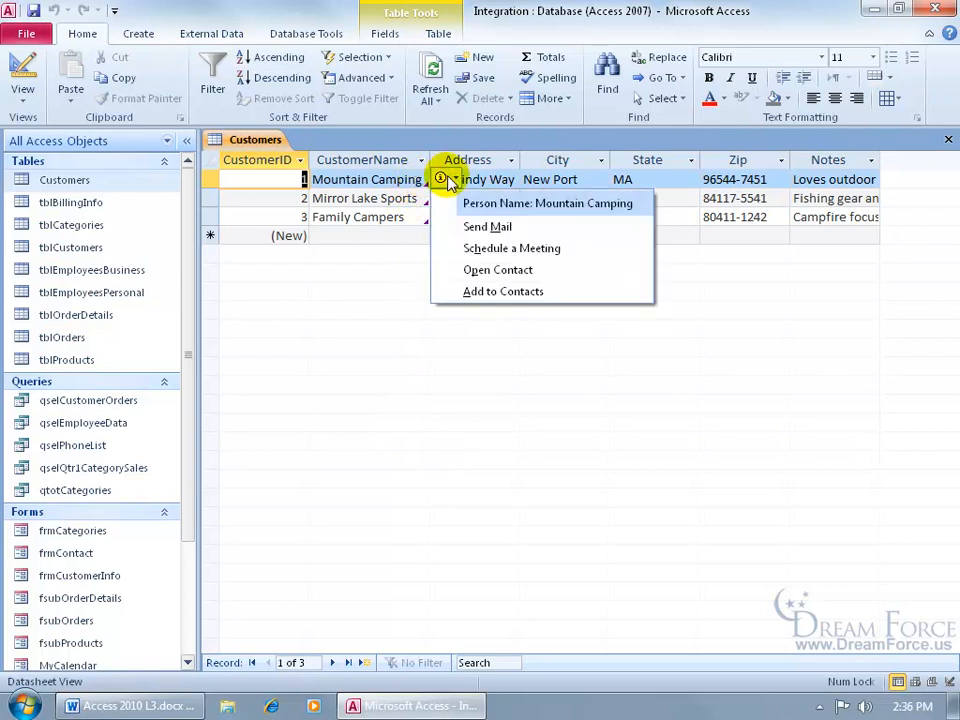
click(485, 228)
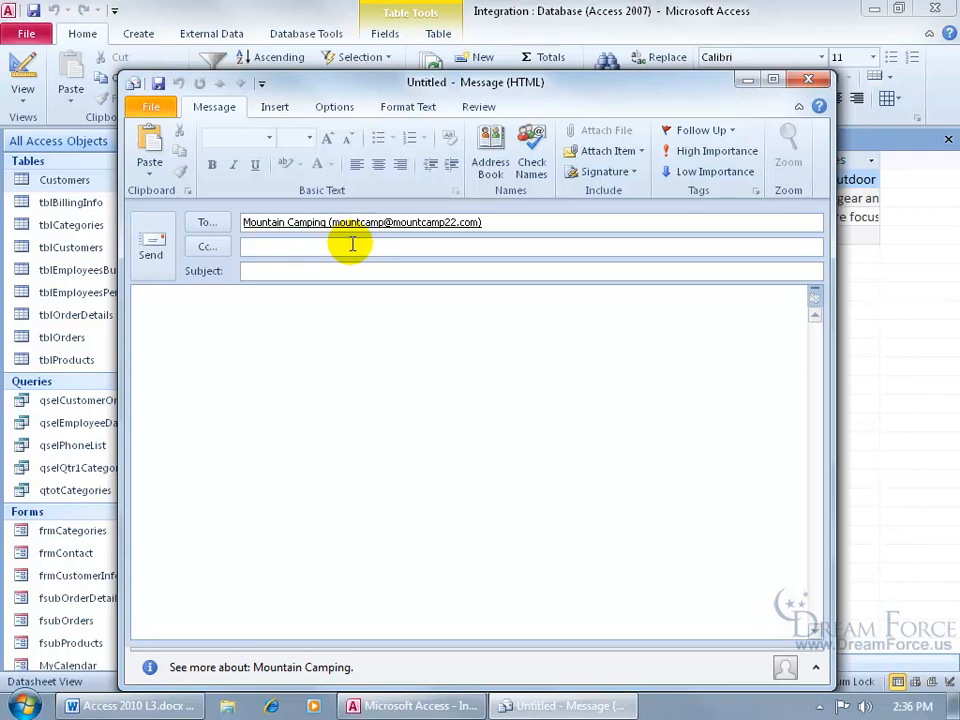
text(hi)
key(Tab)
text(Just w)
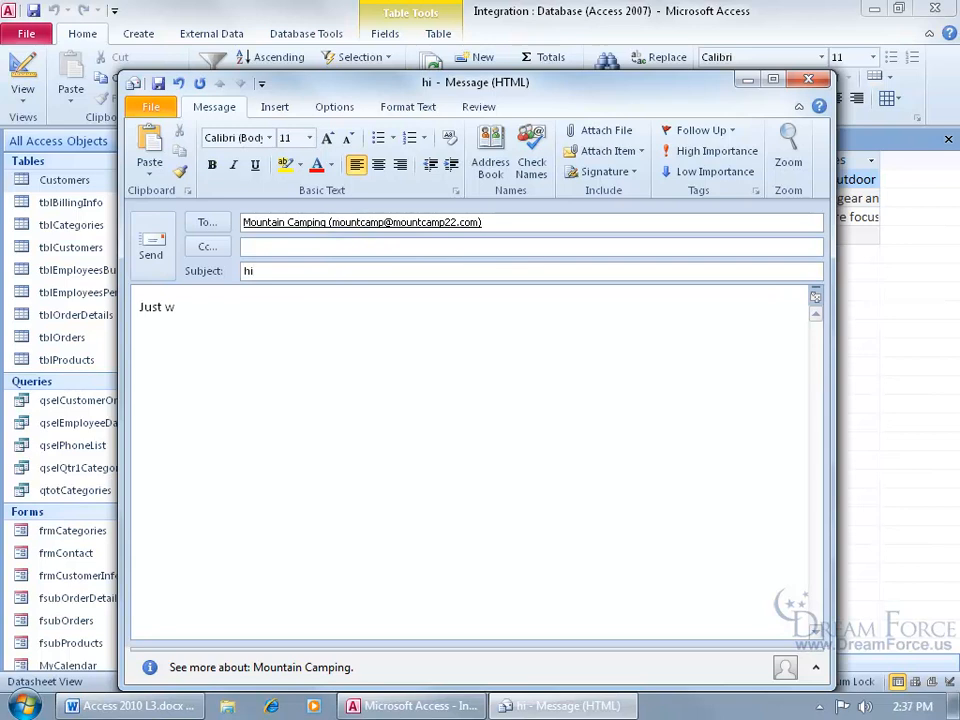
text(ant to say boo!)
key(Return)
text(Kirt)
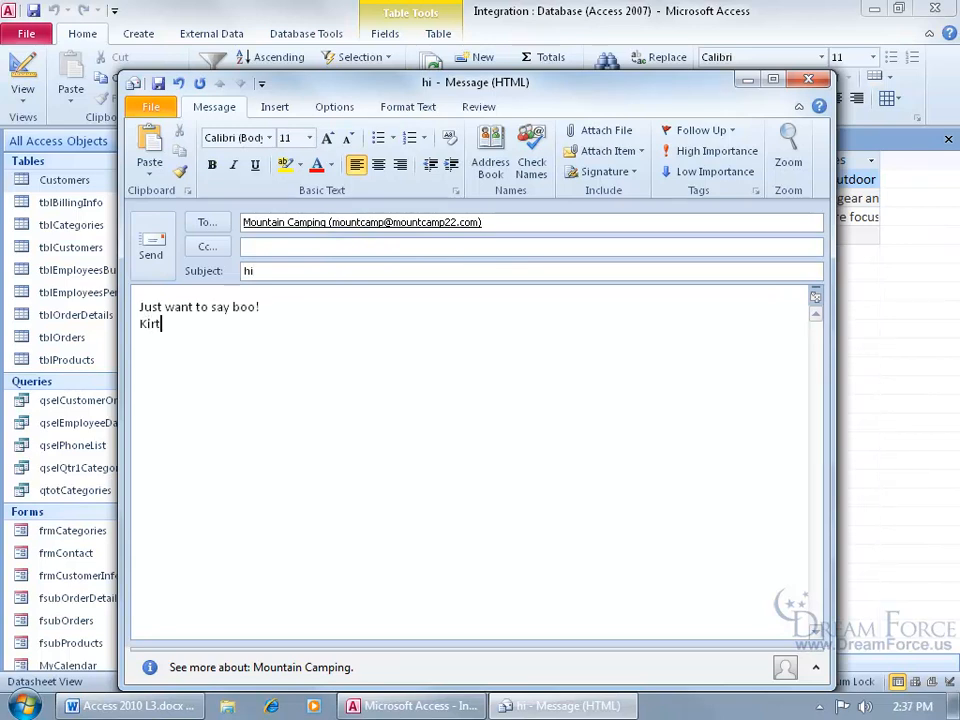
click(155, 250)
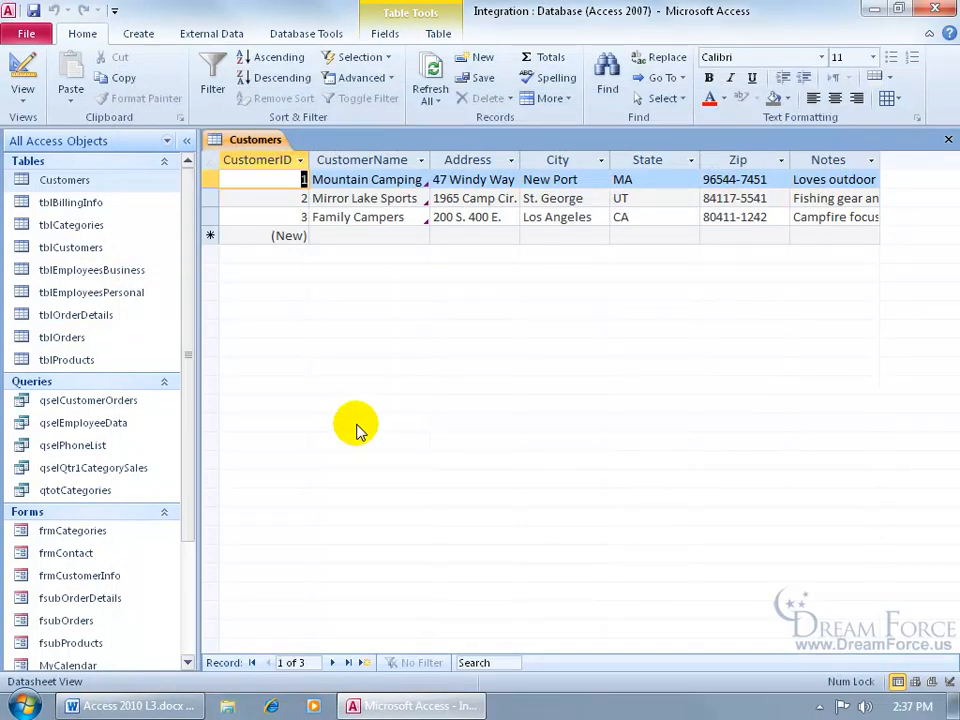
click(26, 706)
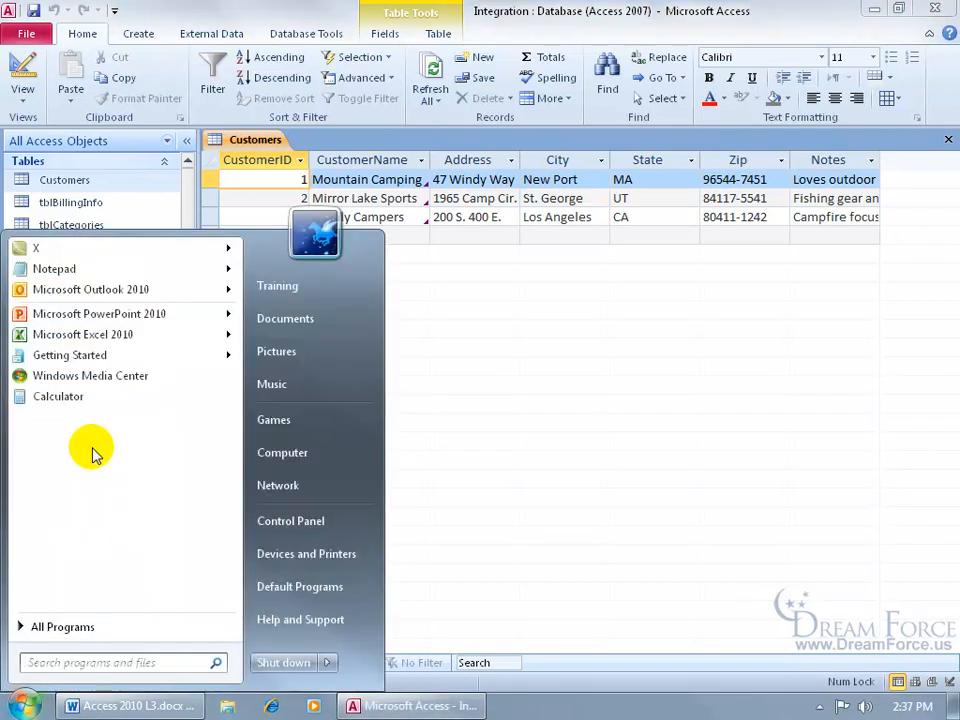
mouse_move(54, 288)
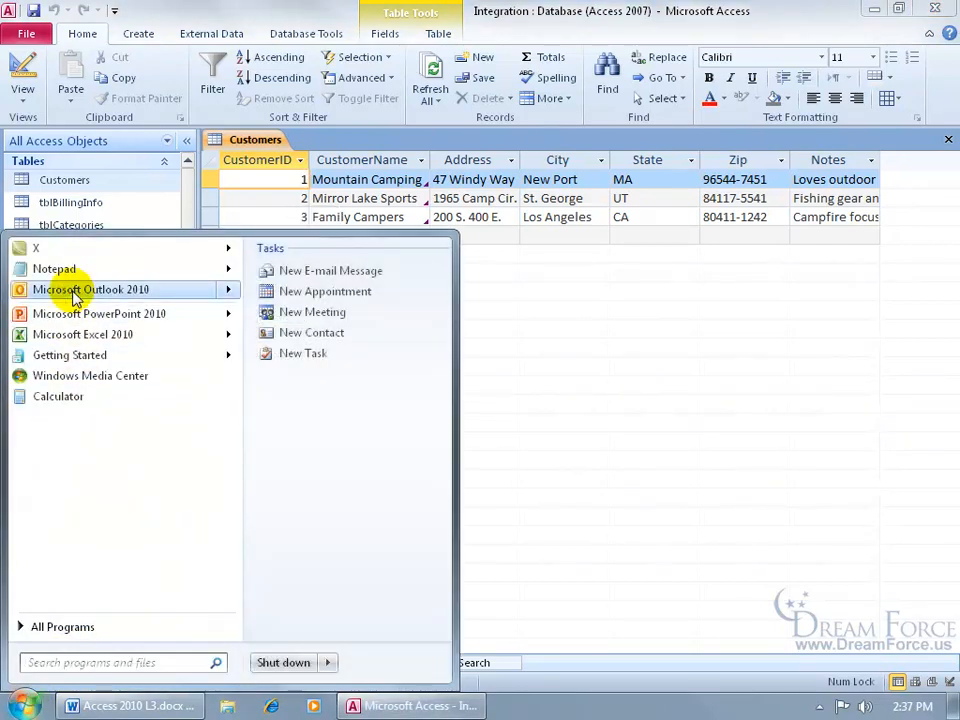
click(72, 290)
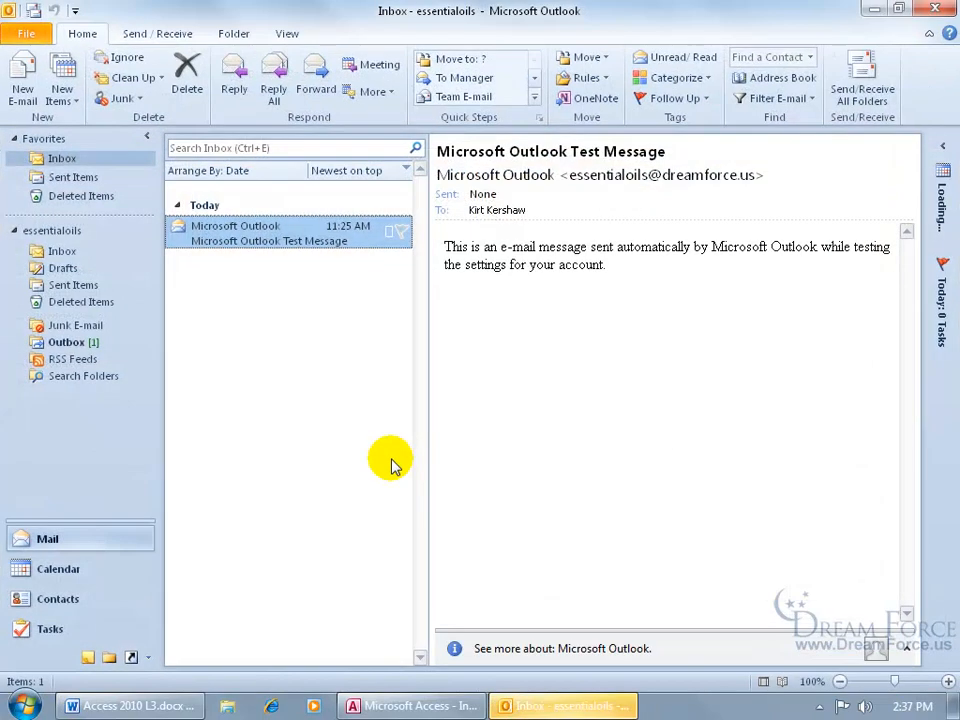
click(76, 342)
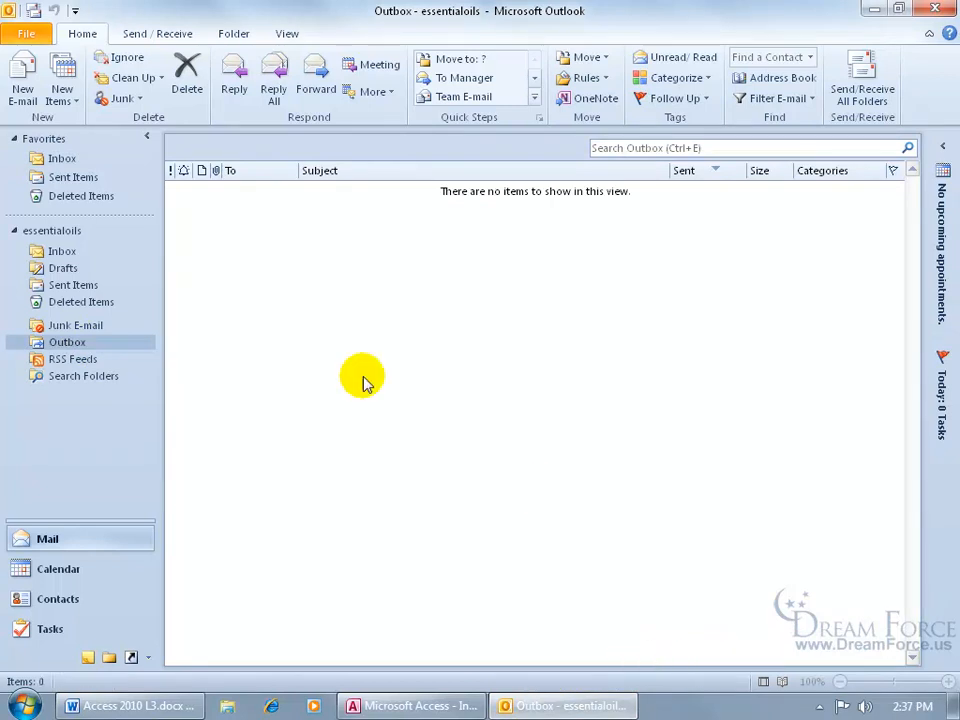
click(932, 10)
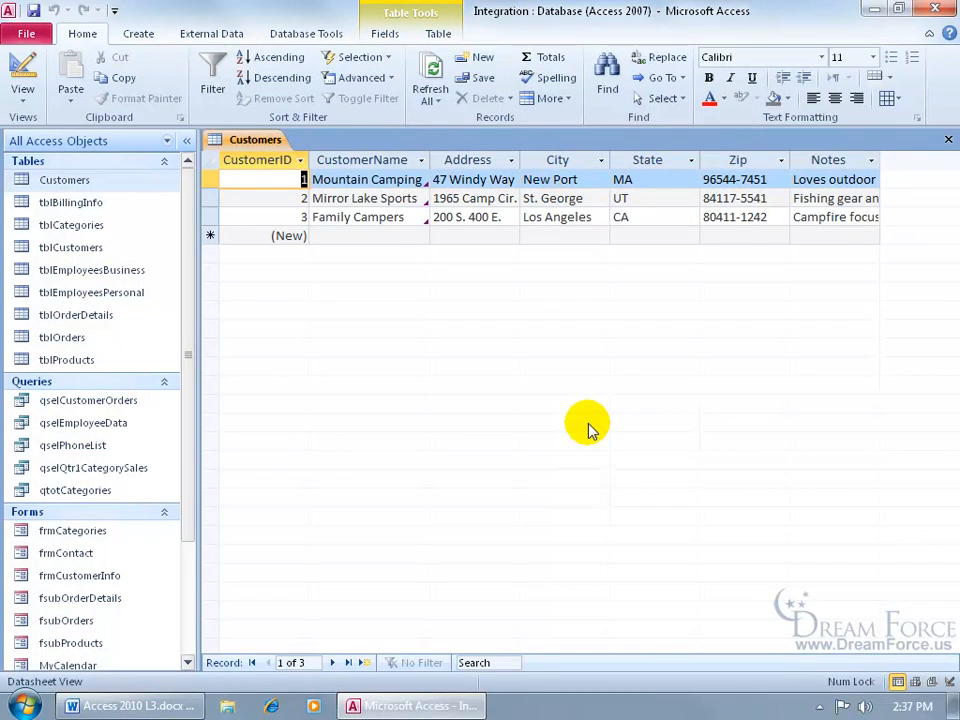
mouse_move(422, 174)
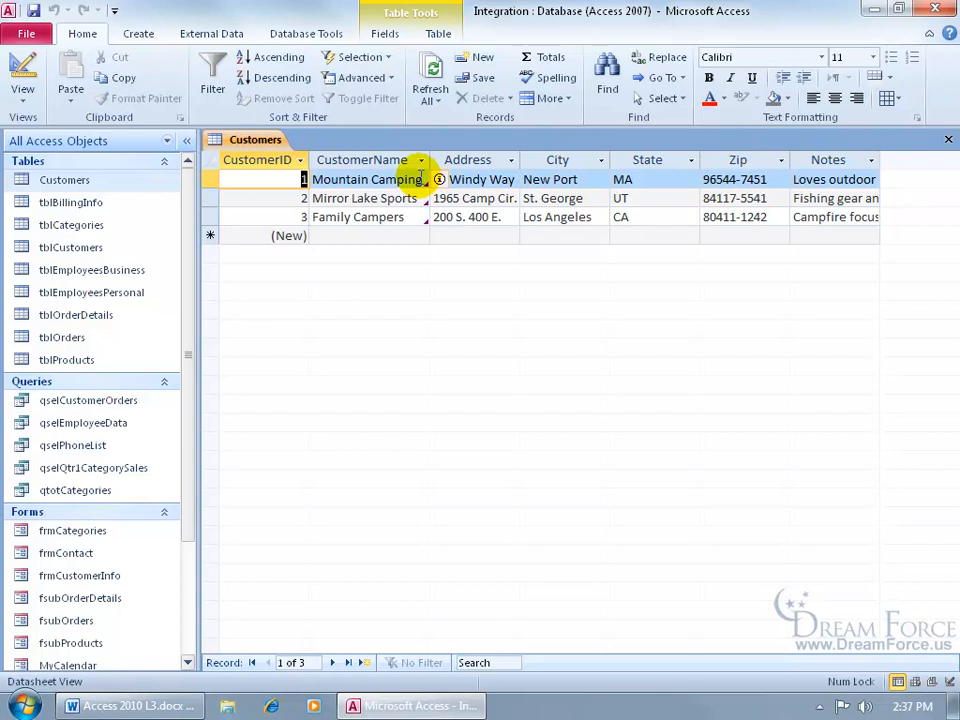
click(440, 179)
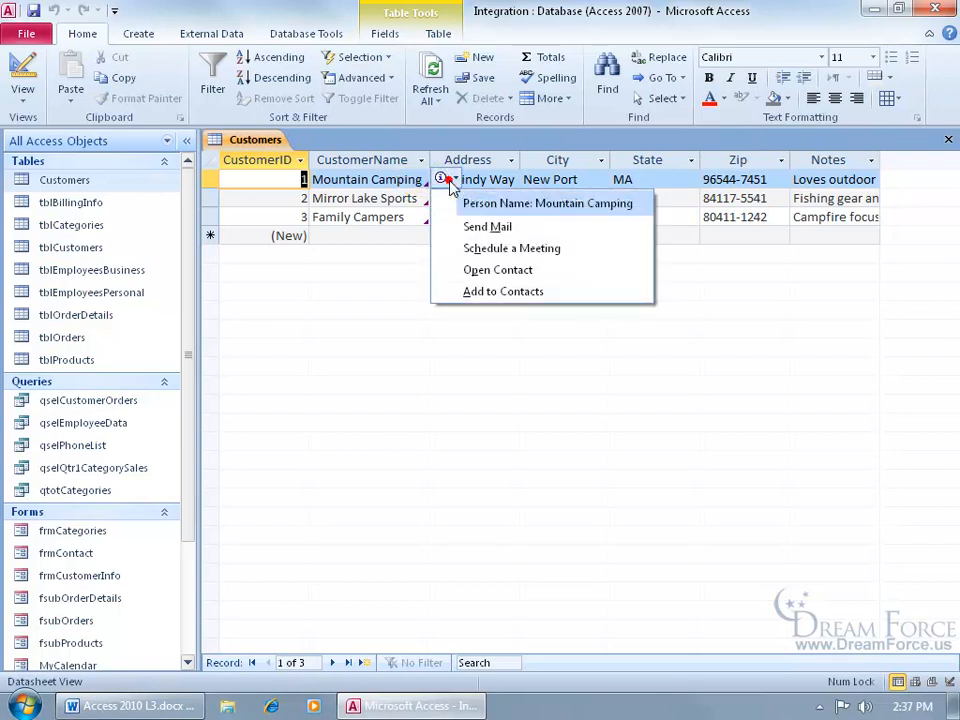
- Open Mountain Camping as an Outlook contact from its action tag and save and close it
click(478, 272)
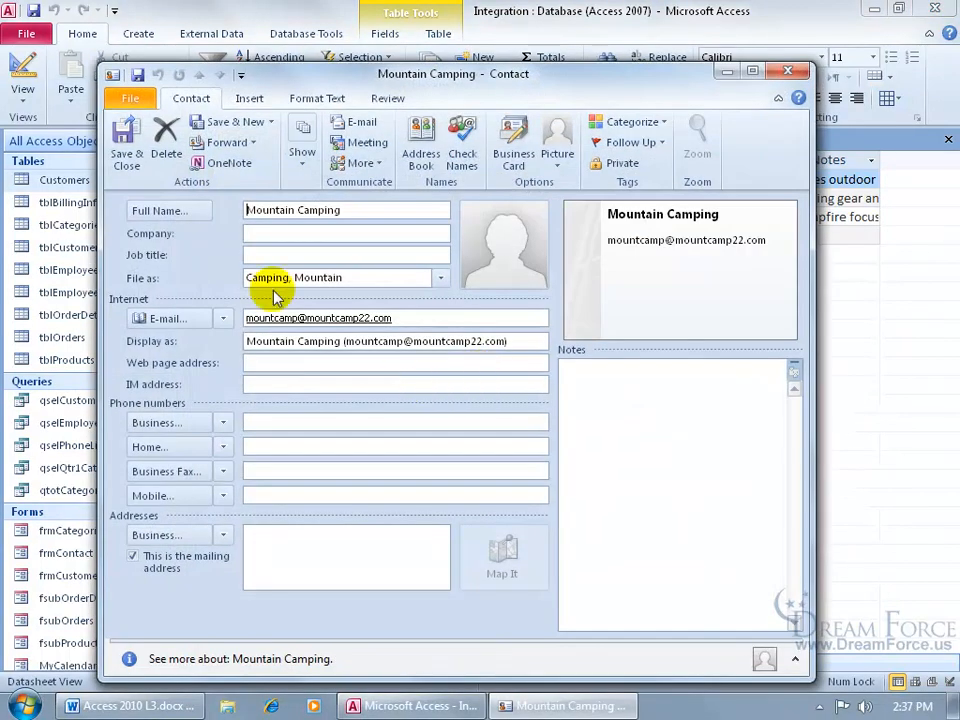
click(126, 135)
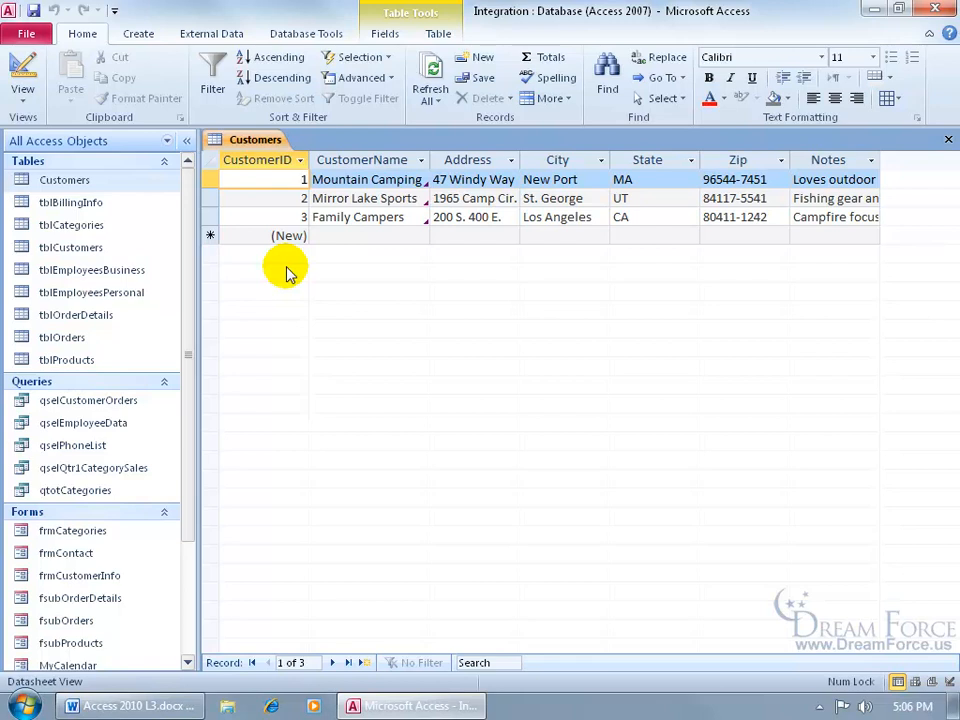
- Start the External Data Create E-mail wizard for Customers and keep the HTML form option
click(104, 188)
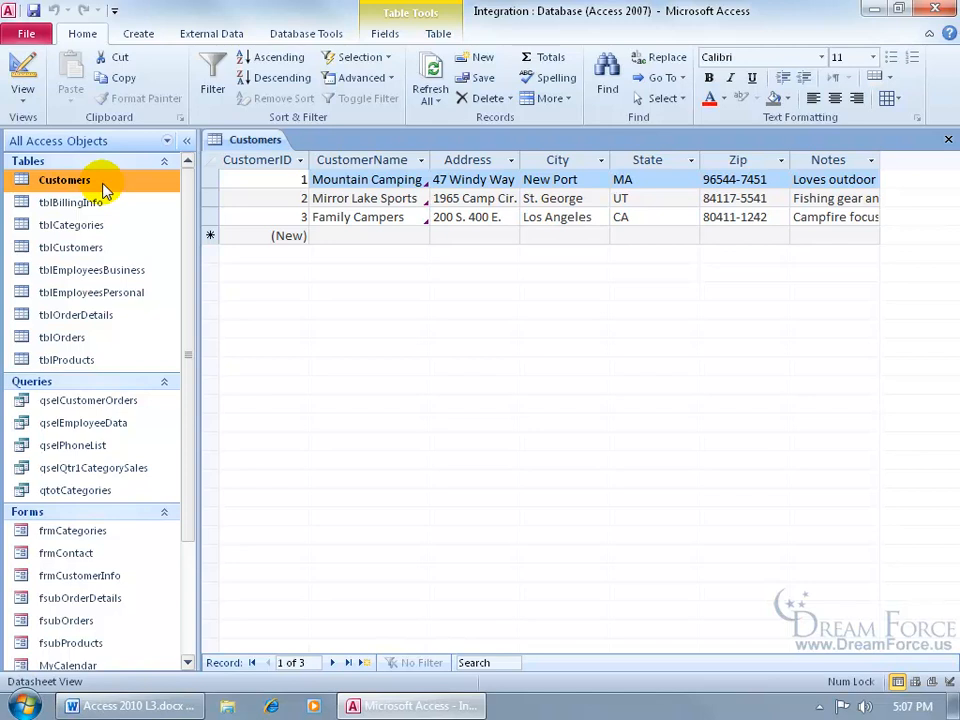
click(228, 38)
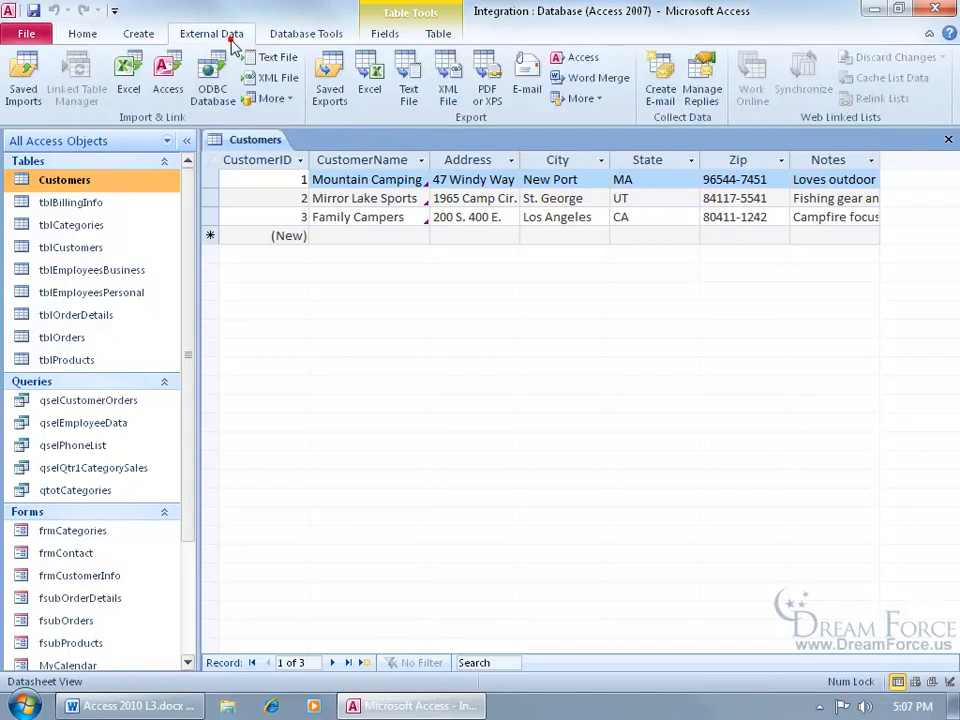
click(668, 96)
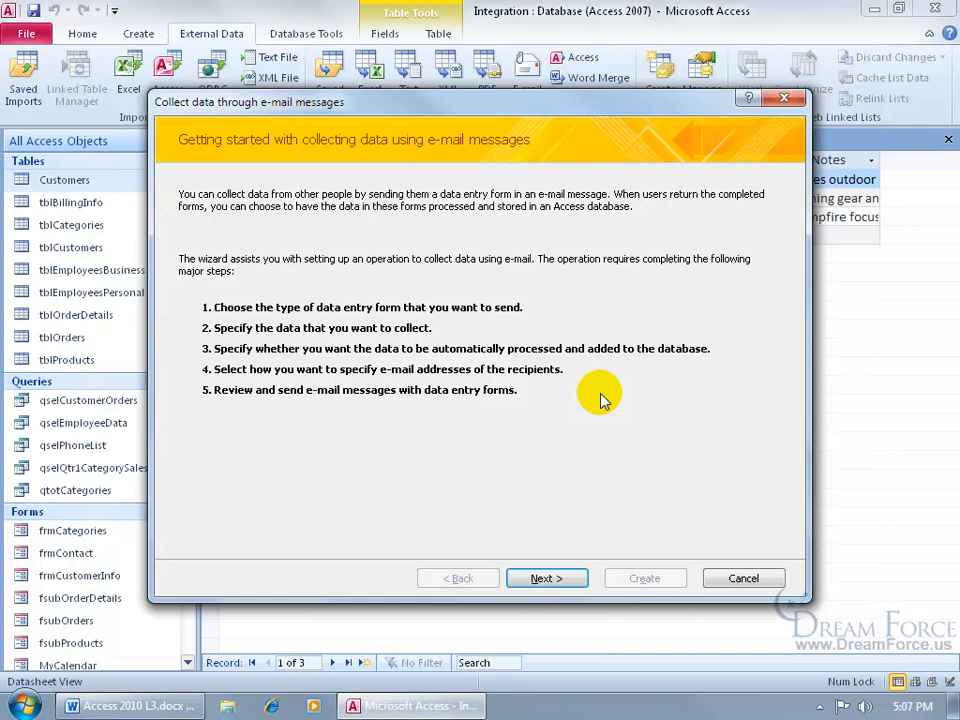
click(564, 578)
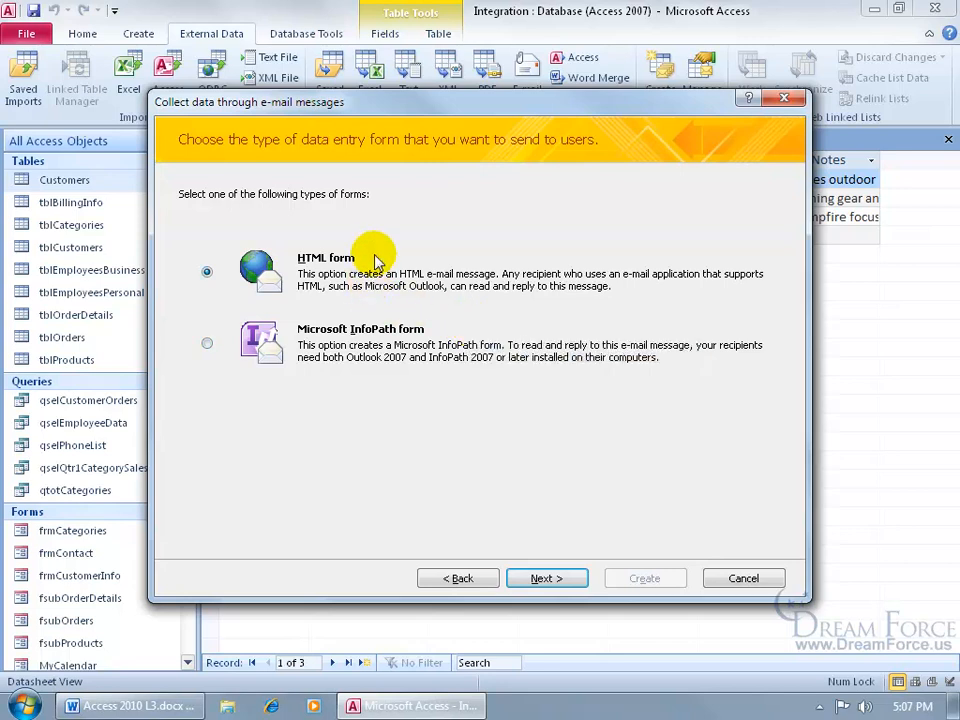
click(549, 579)
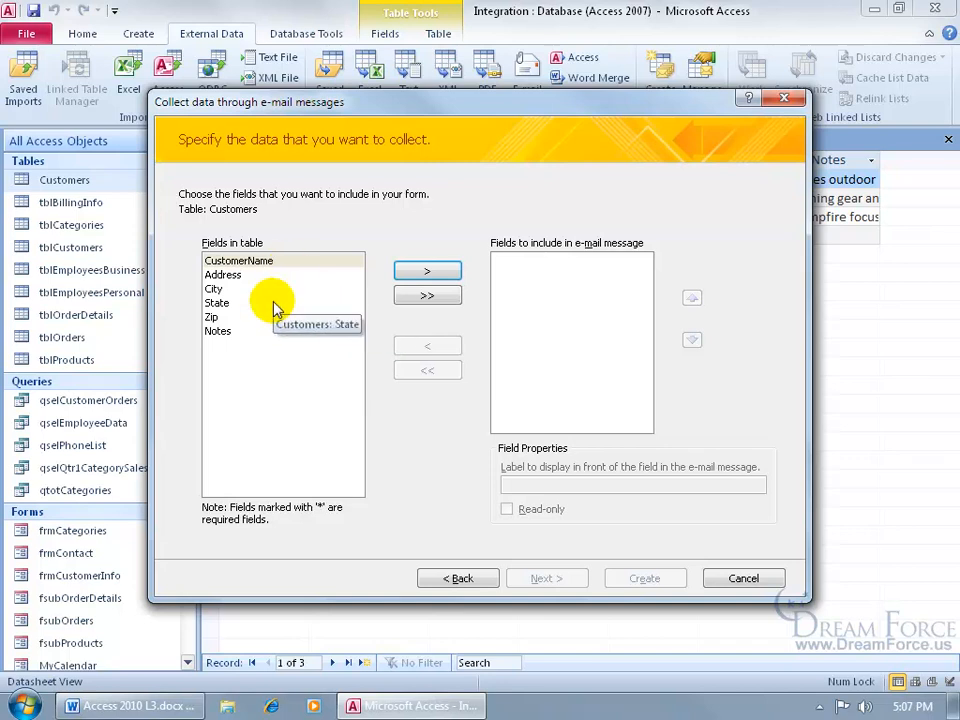
- Add all six Customers fields to the e-mail form, keeping CustomerName at the top
click(268, 261)
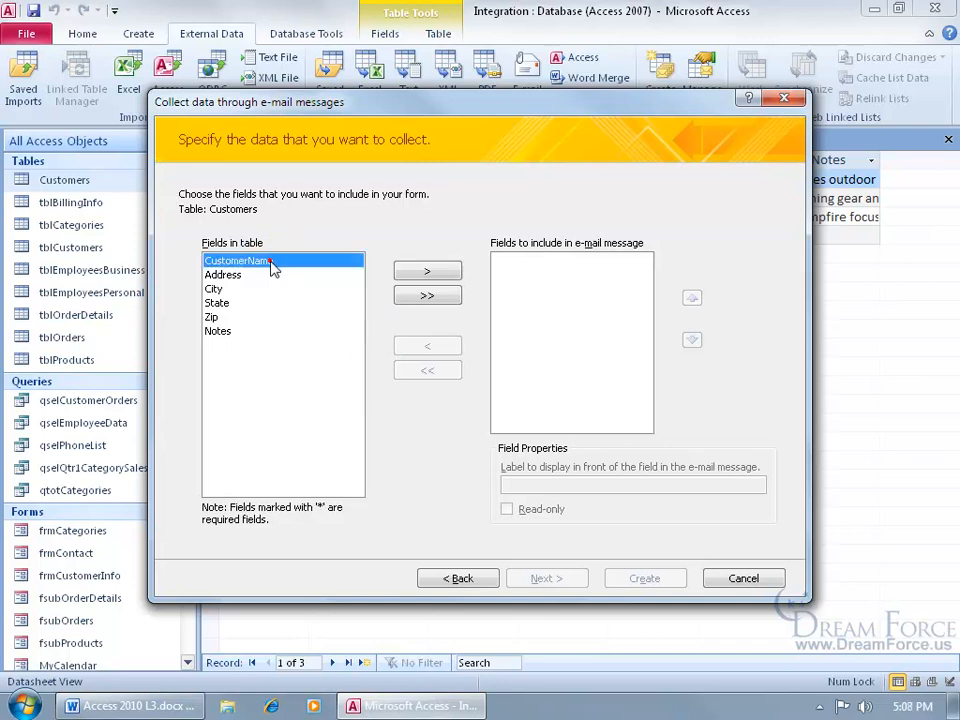
click(430, 272)
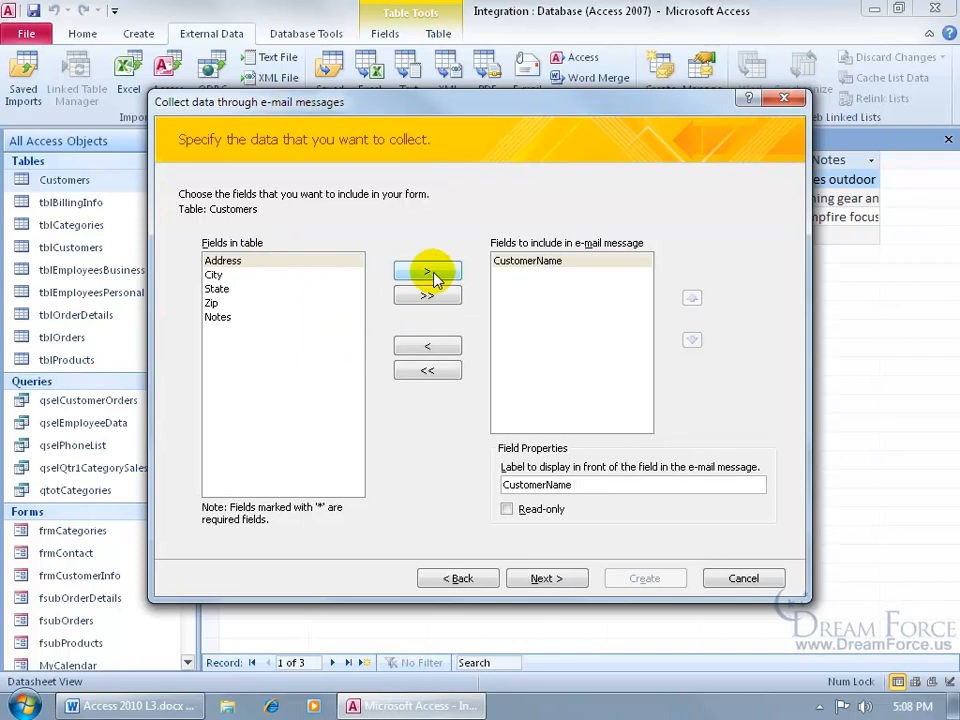
click(427, 295)
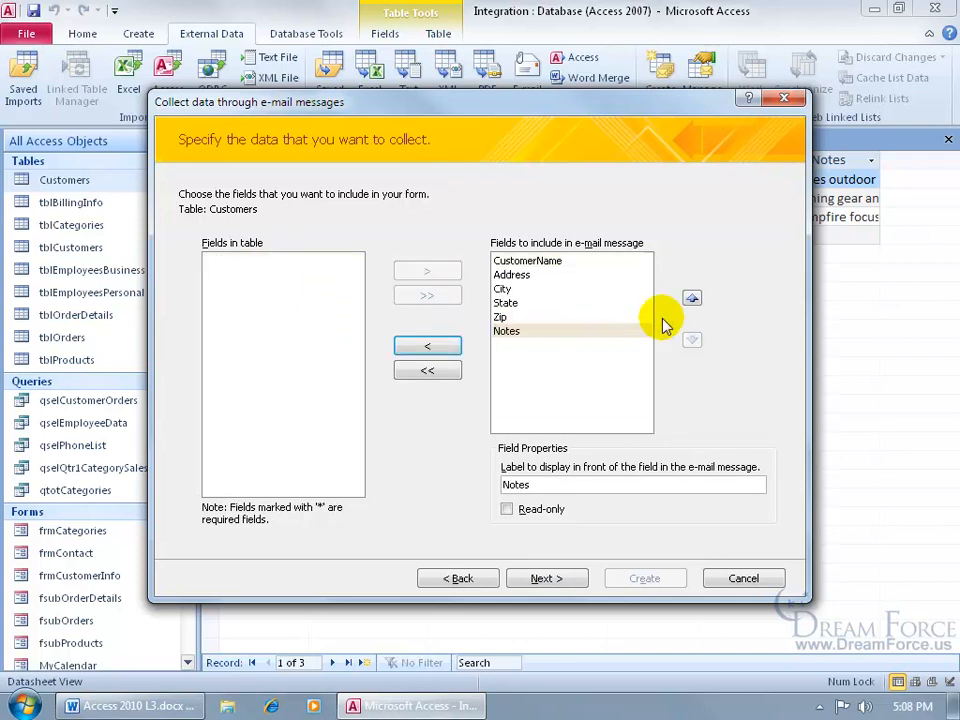
click(530, 260)
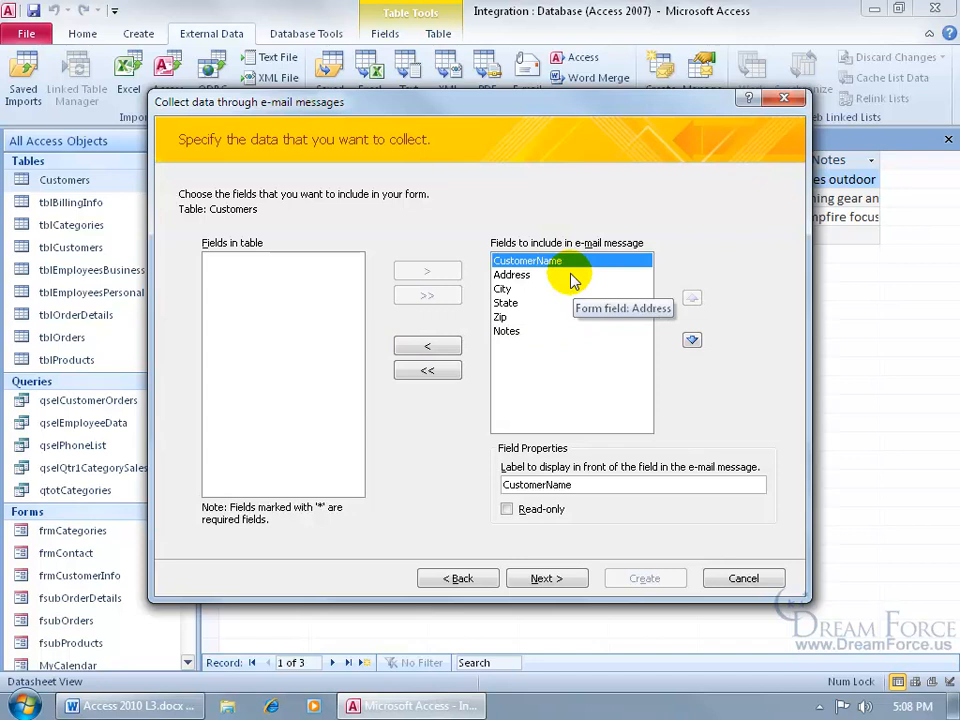
click(691, 339)
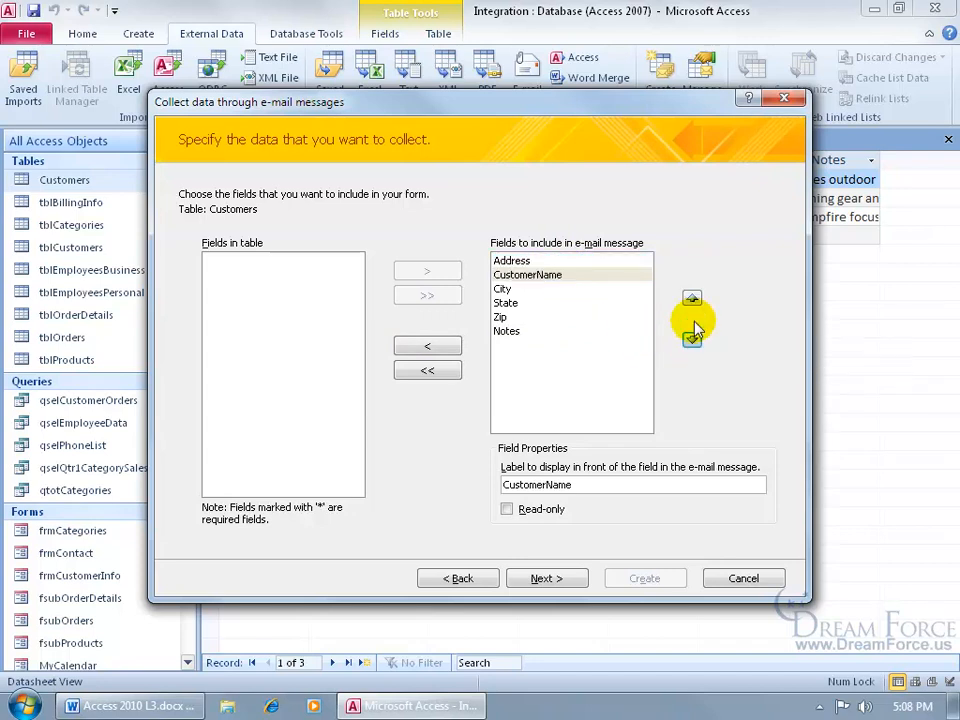
click(691, 297)
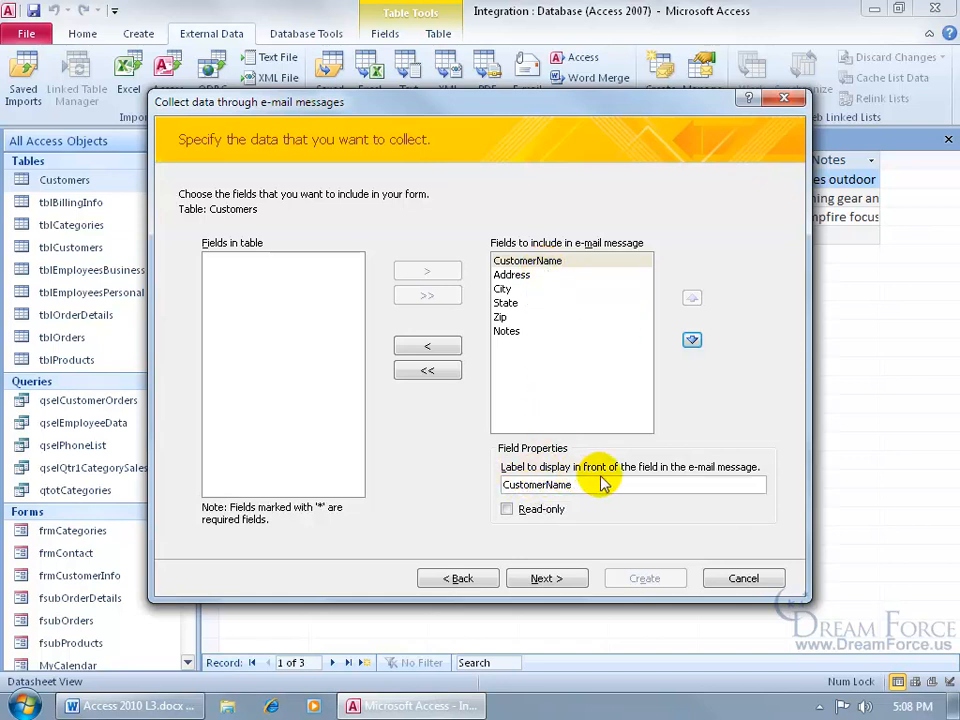
- Relabel CustomerName as 'Customer Name' and continue to the reply-processing options
click(547, 485)
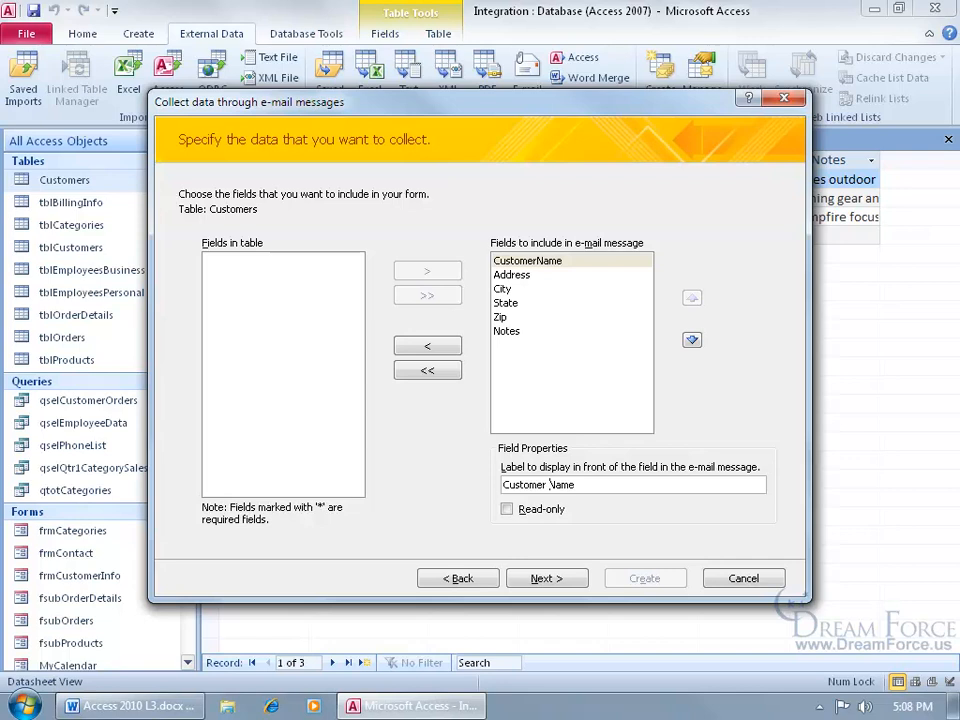
click(513, 274)
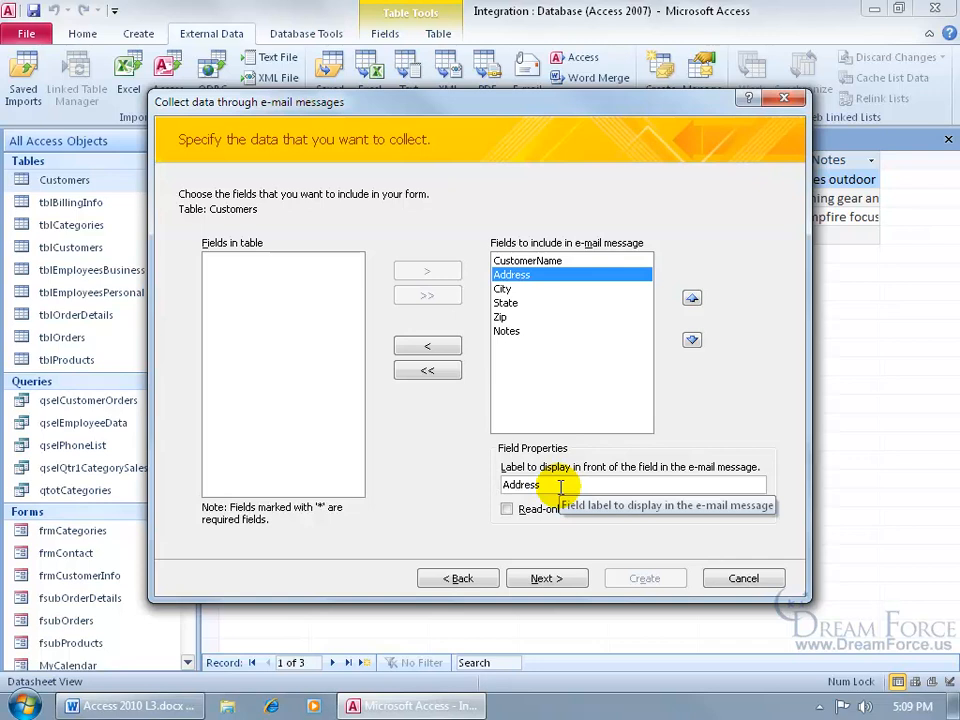
click(553, 261)
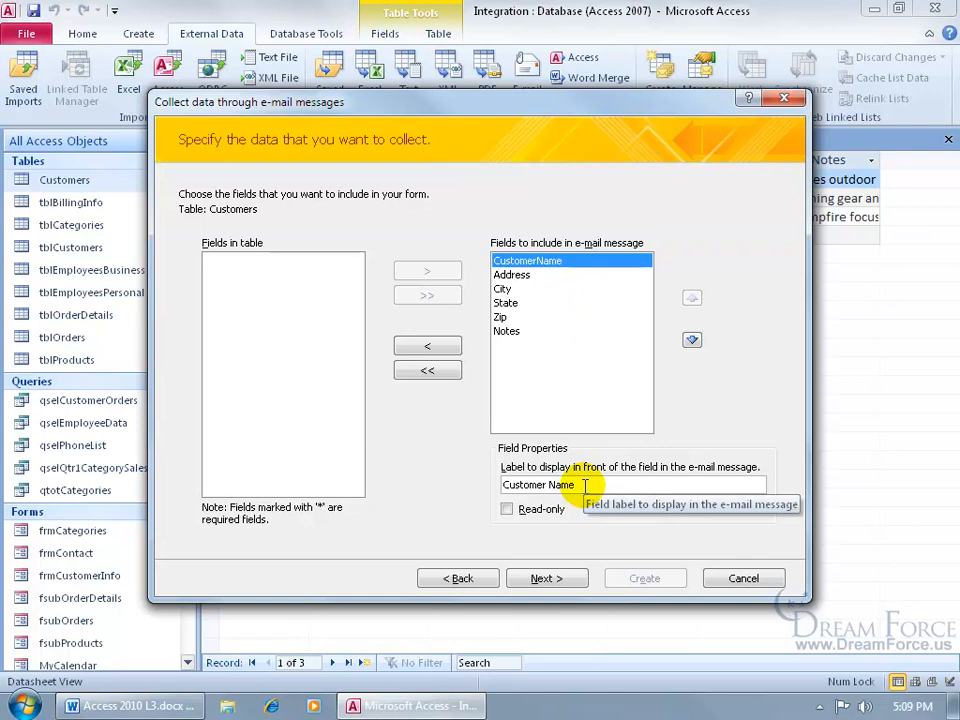
click(549, 579)
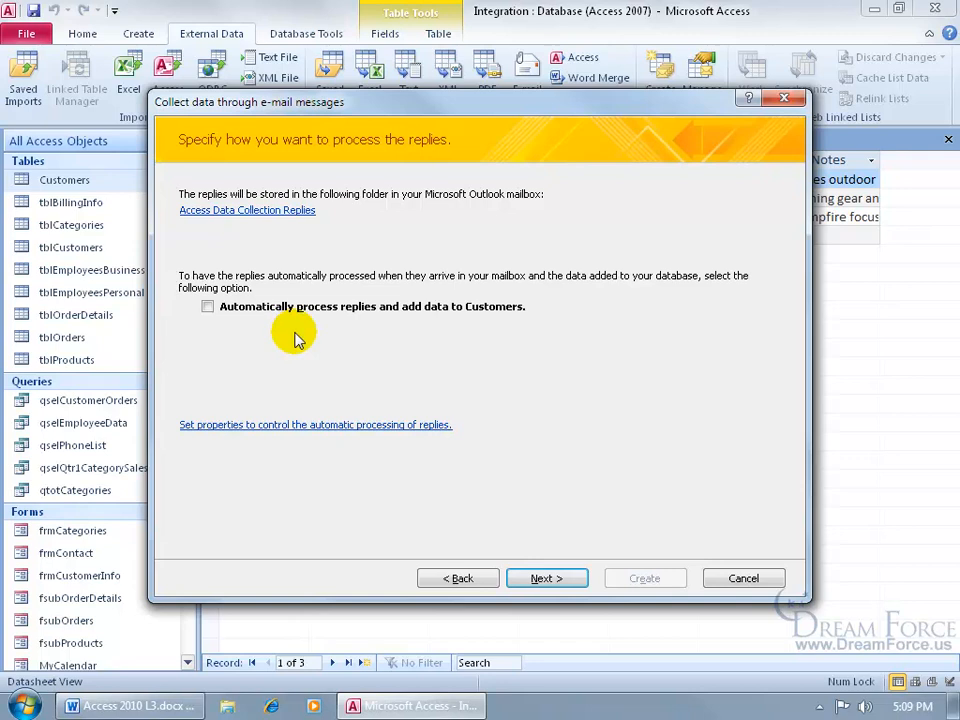
- Have replies added to Customers automatically, stopping reply processing on 9/9/2011
click(207, 307)
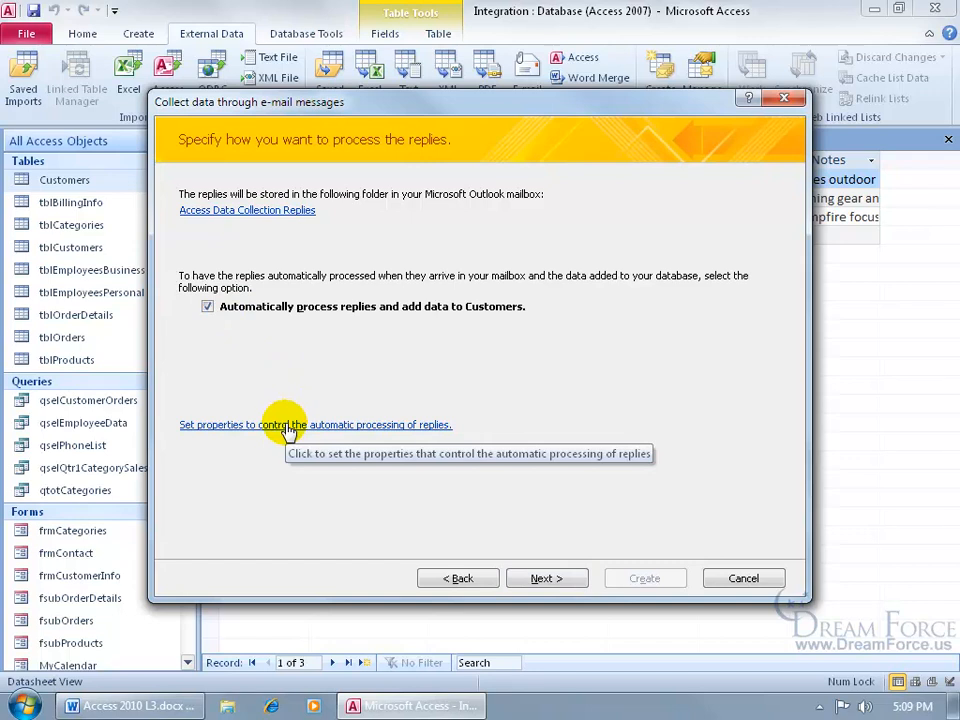
click(287, 427)
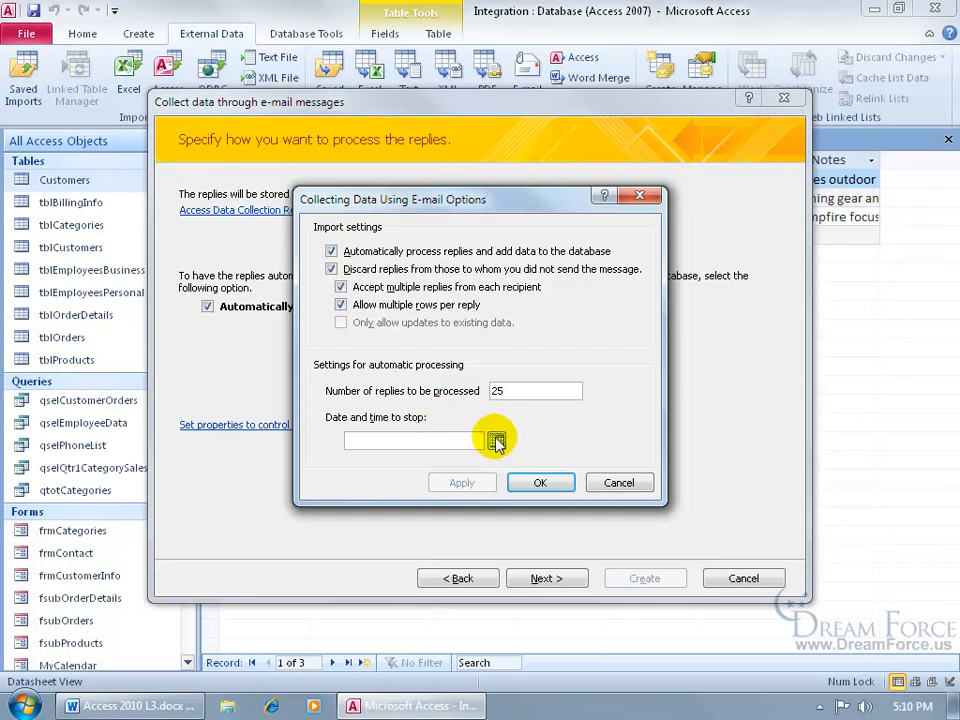
click(496, 440)
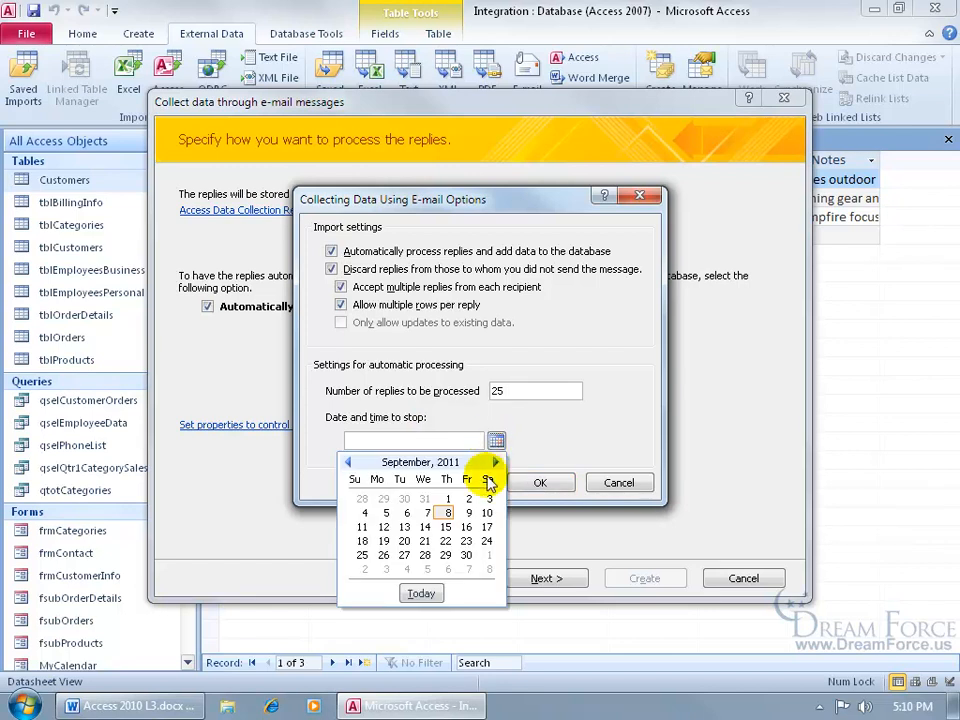
click(468, 512)
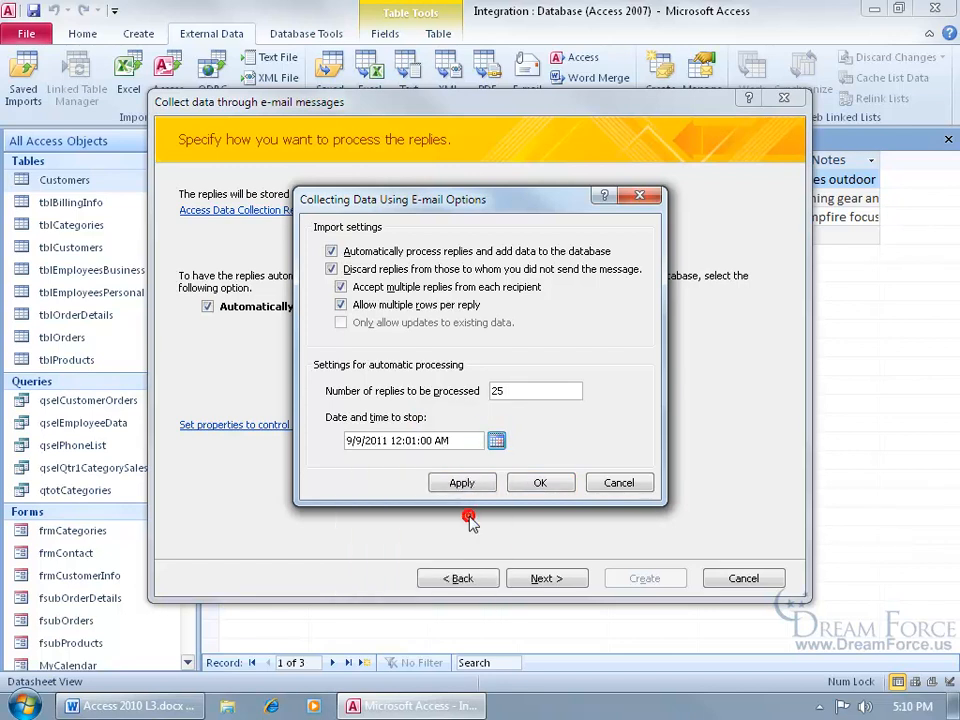
click(441, 441)
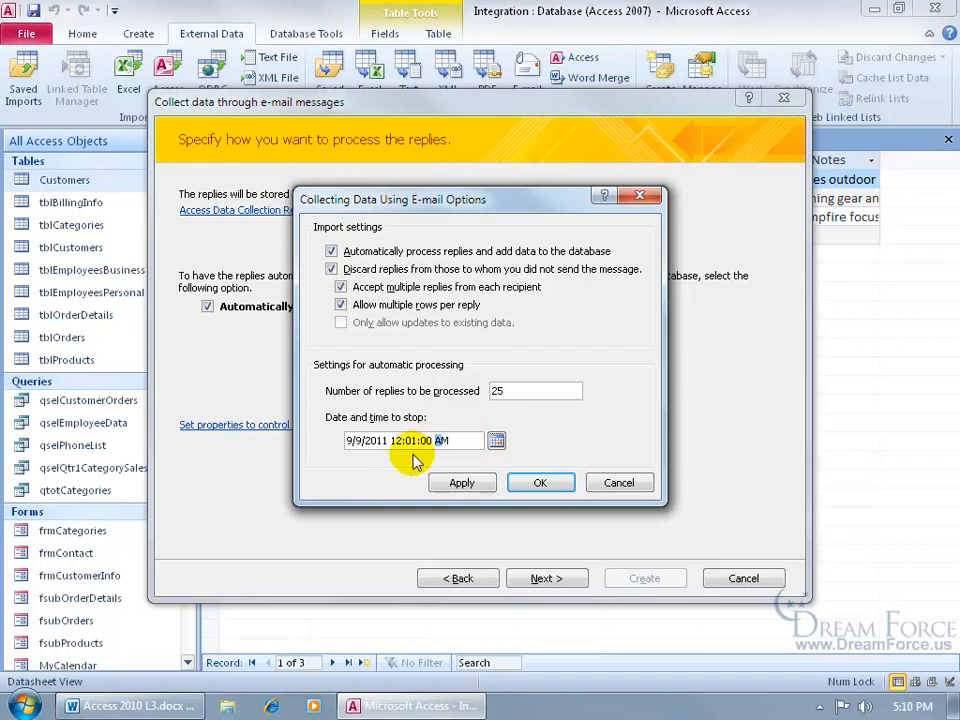
click(545, 578)
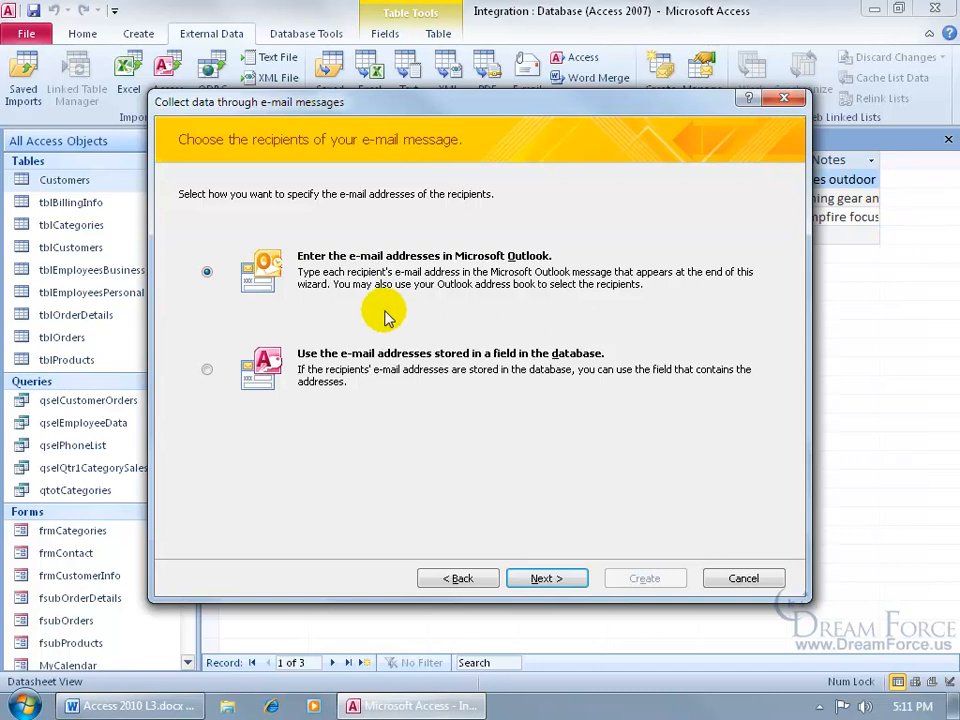
- Keep Outlook-entered addresses and change the e-mail subject to 'Fill out the Form please...'
click(553, 578)
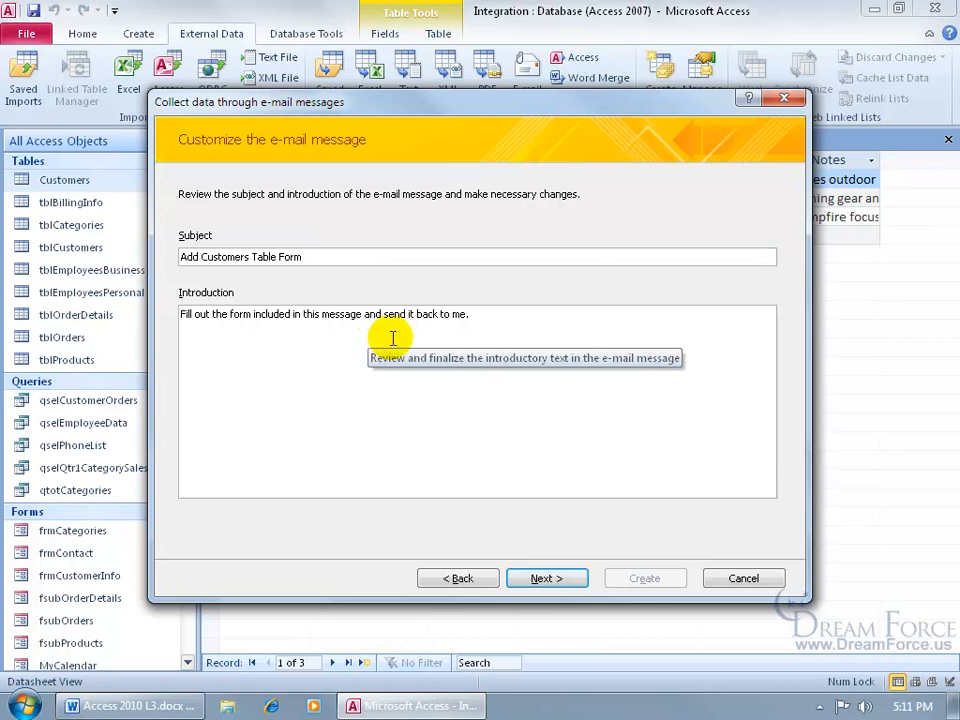
drag(276, 257, 168, 257)
text(Fill)
text( out the)
key(End)
text(please...)
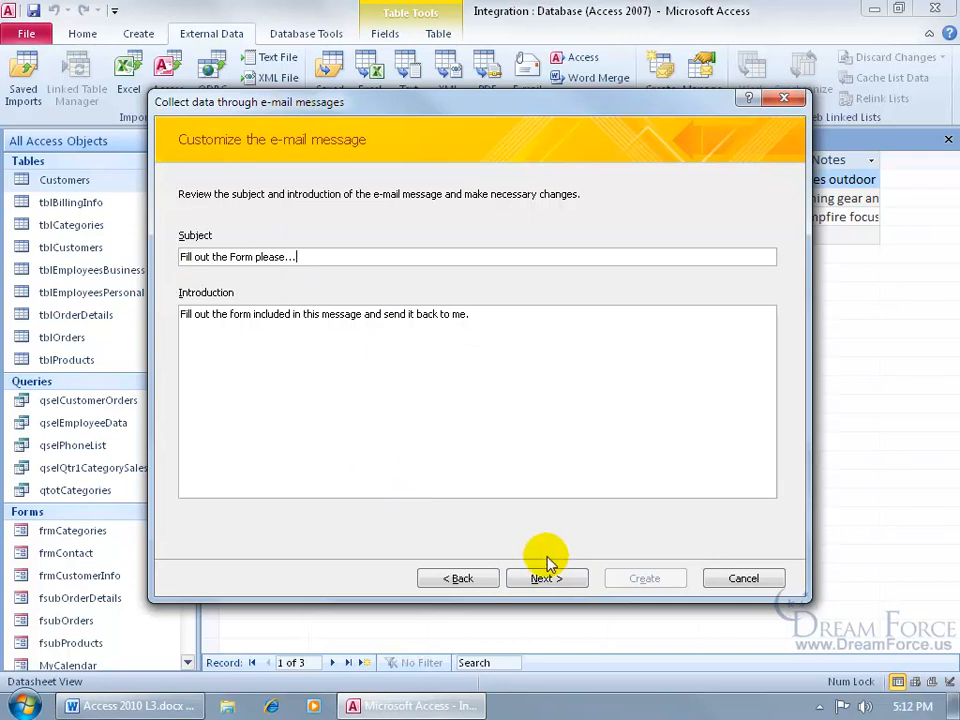
click(550, 578)
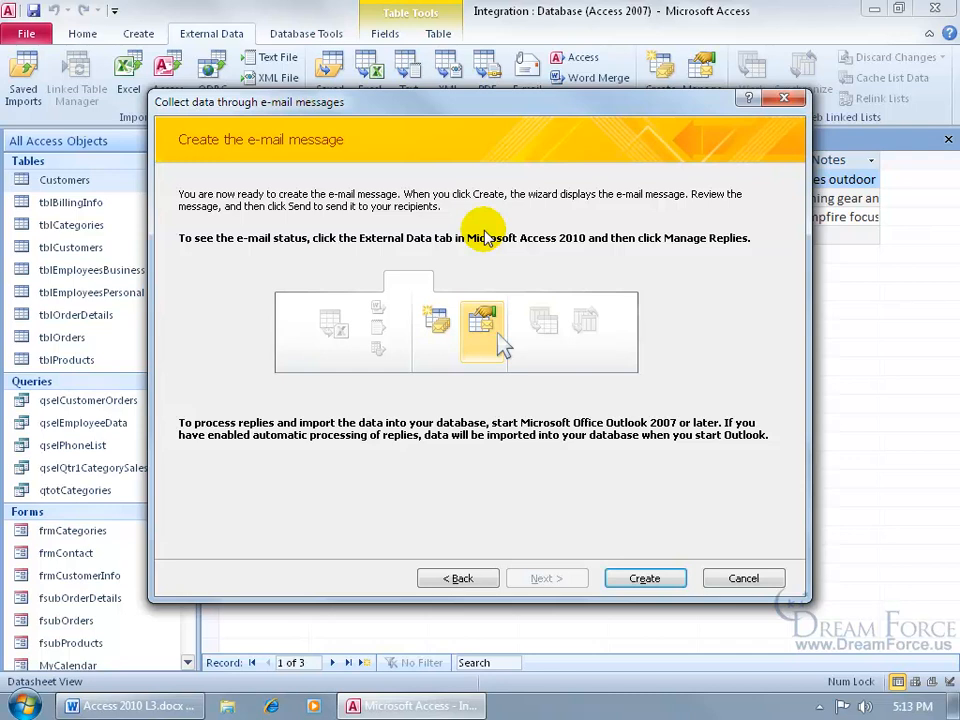
- Create the 'Fill out the Form please...' data-collection e-mail message
mouse_move(326, 270)
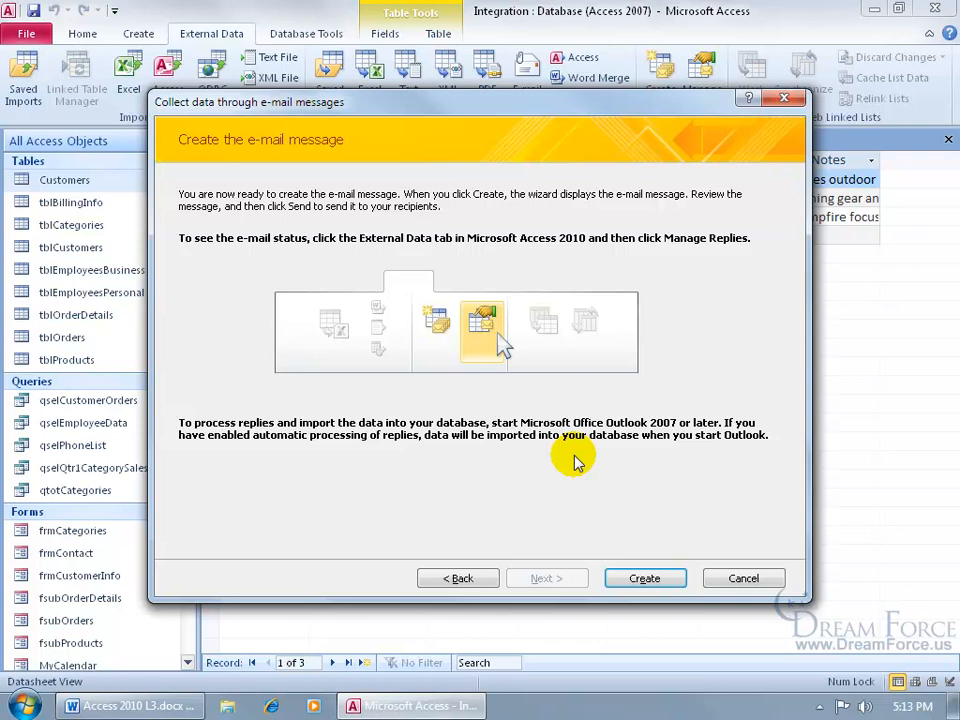
click(640, 578)
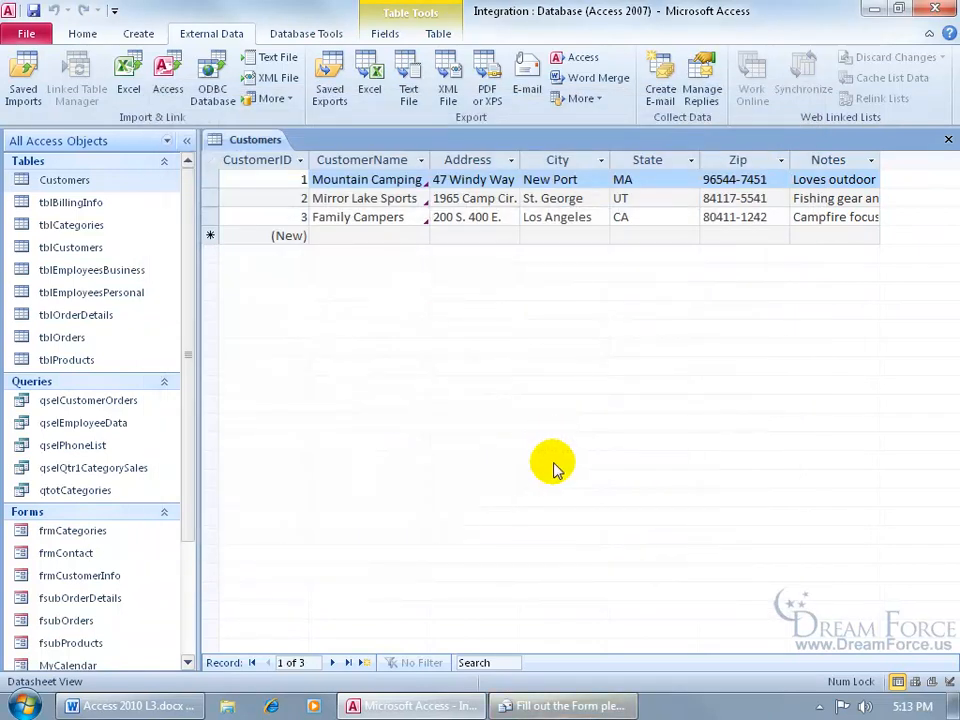
- Bring up and maximize the generated form e-mail, placing the cursor in the To field
click(622, 707)
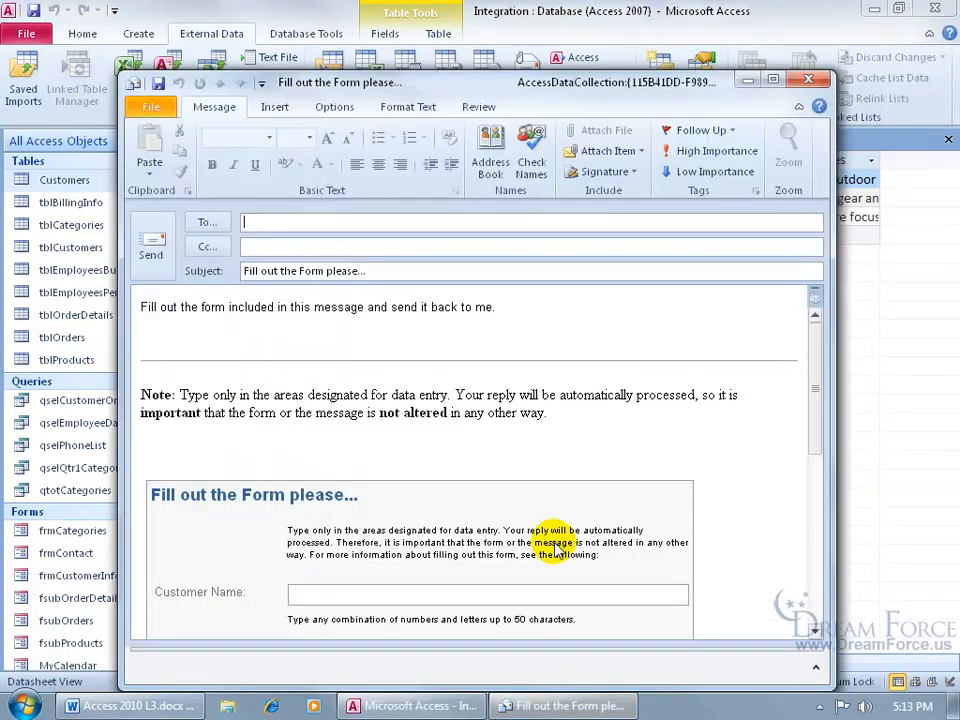
click(773, 80)
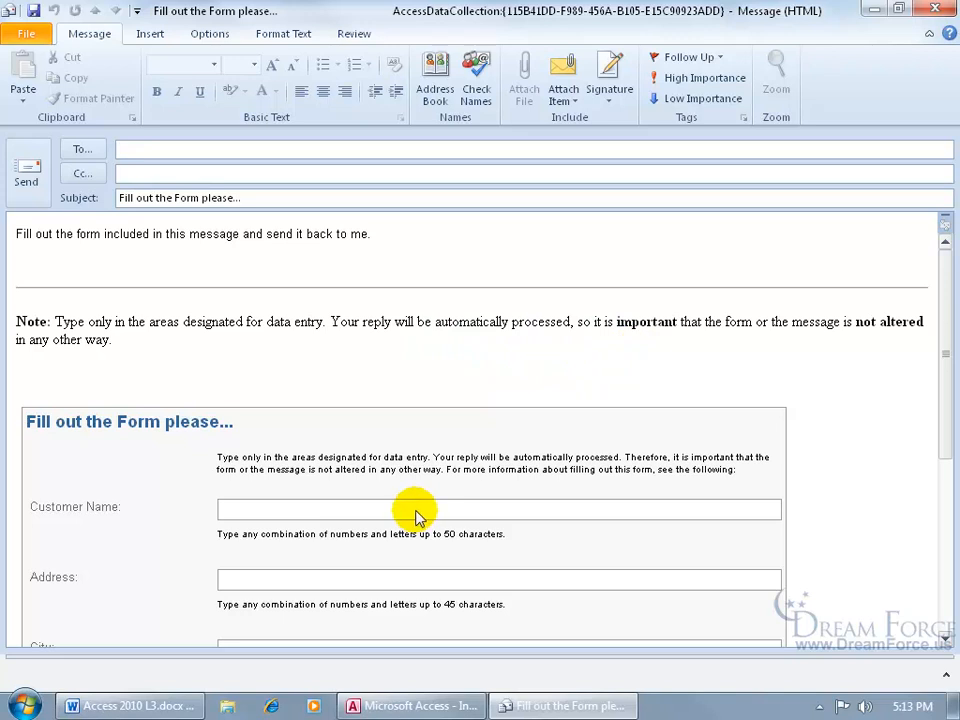
click(160, 149)
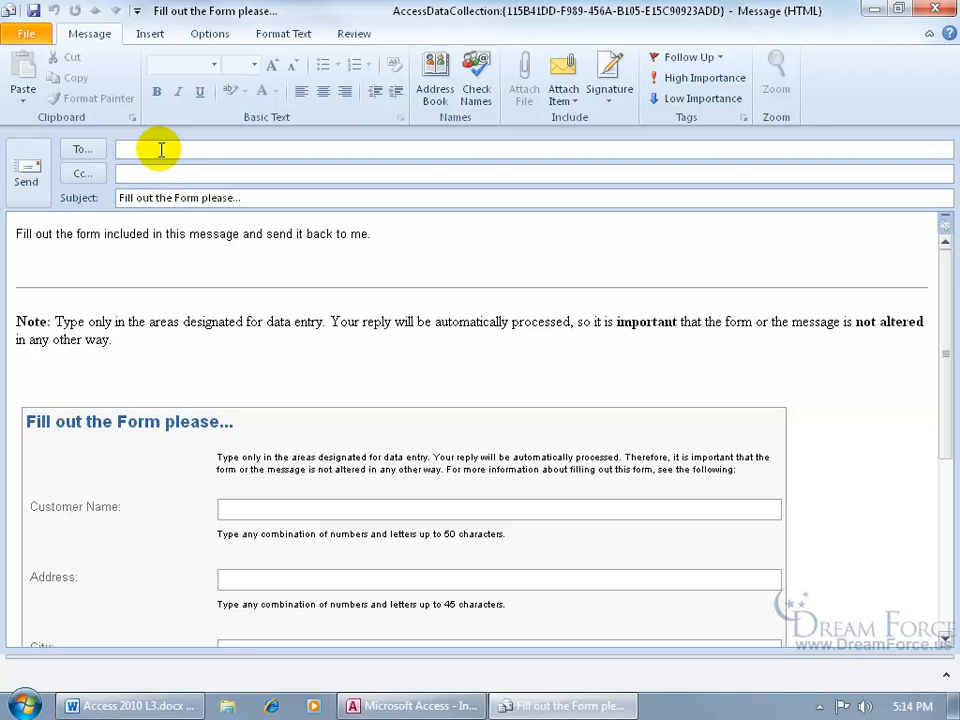
- Paste the two recipient addresses into To and send the form e-mail
key(ctrl+v)
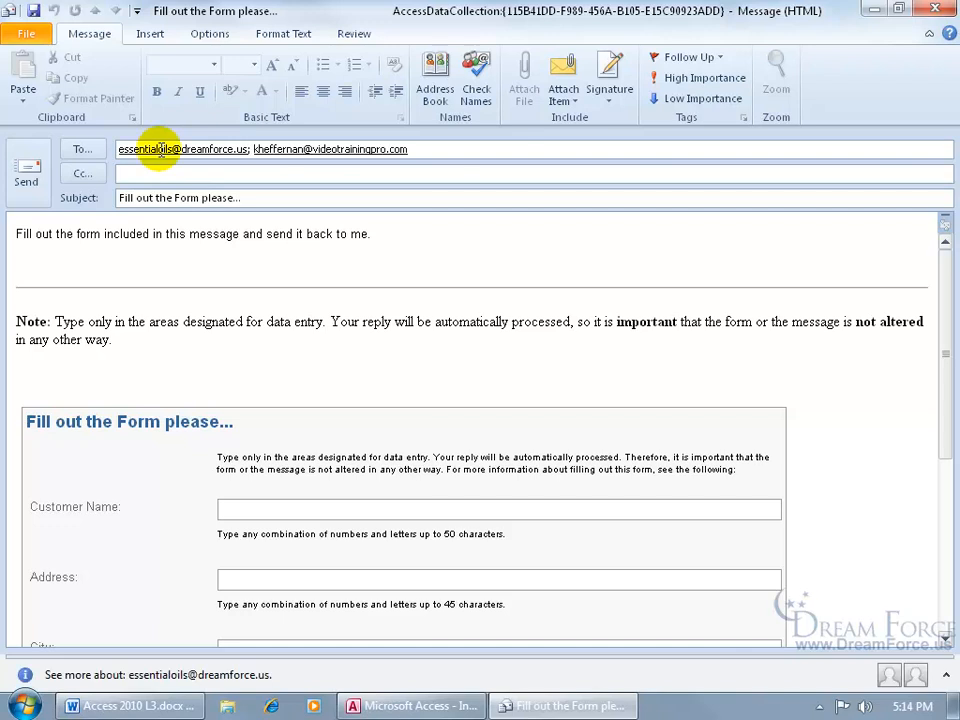
key(Tab)
click(26, 171)
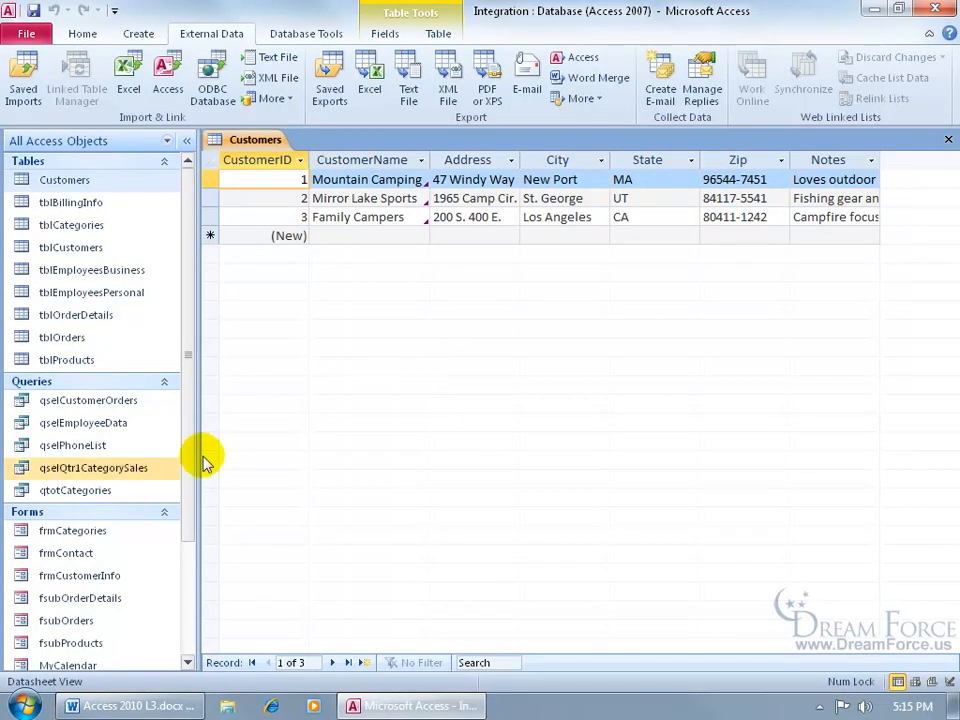
click(26, 704)
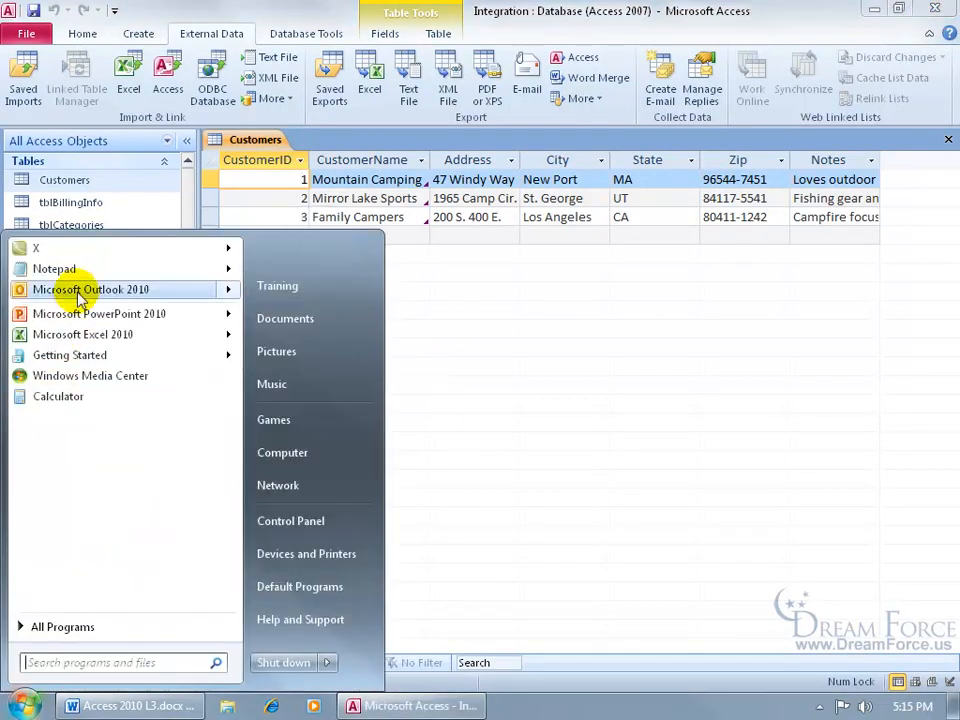
- Launch Outlook, check the Outbox, and run Send/Receive All Folders from the Inbox
click(78, 291)
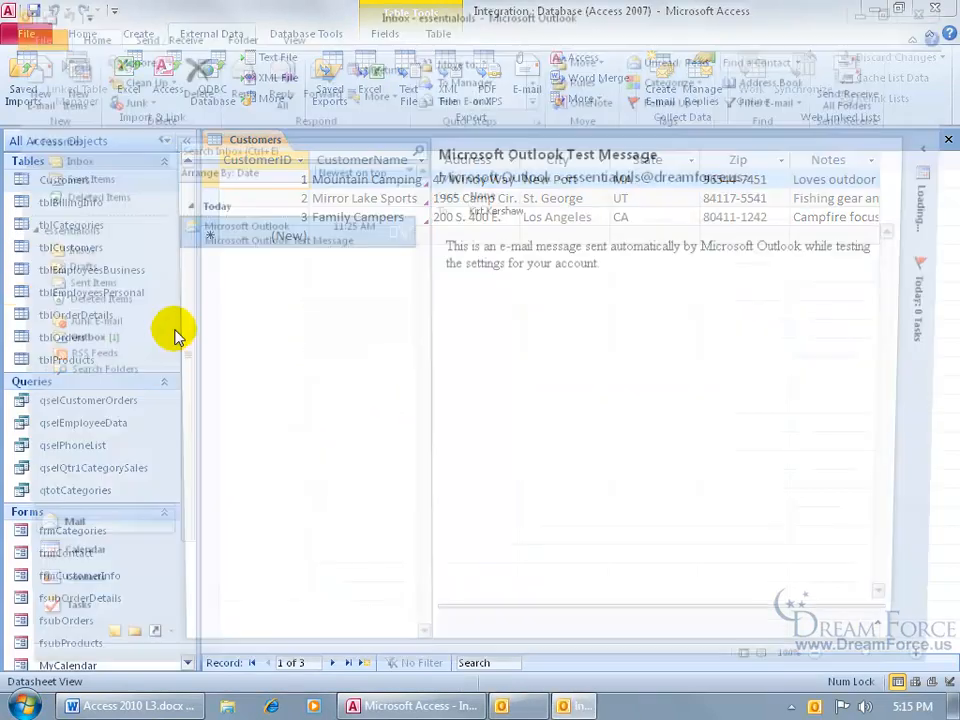
click(67, 342)
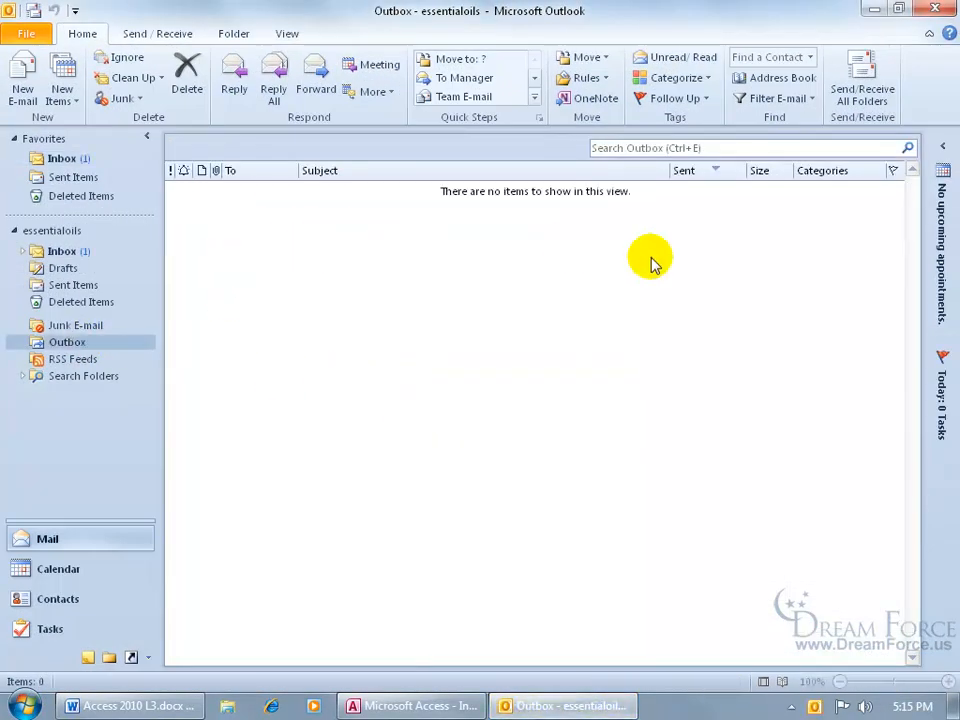
click(57, 159)
click(878, 76)
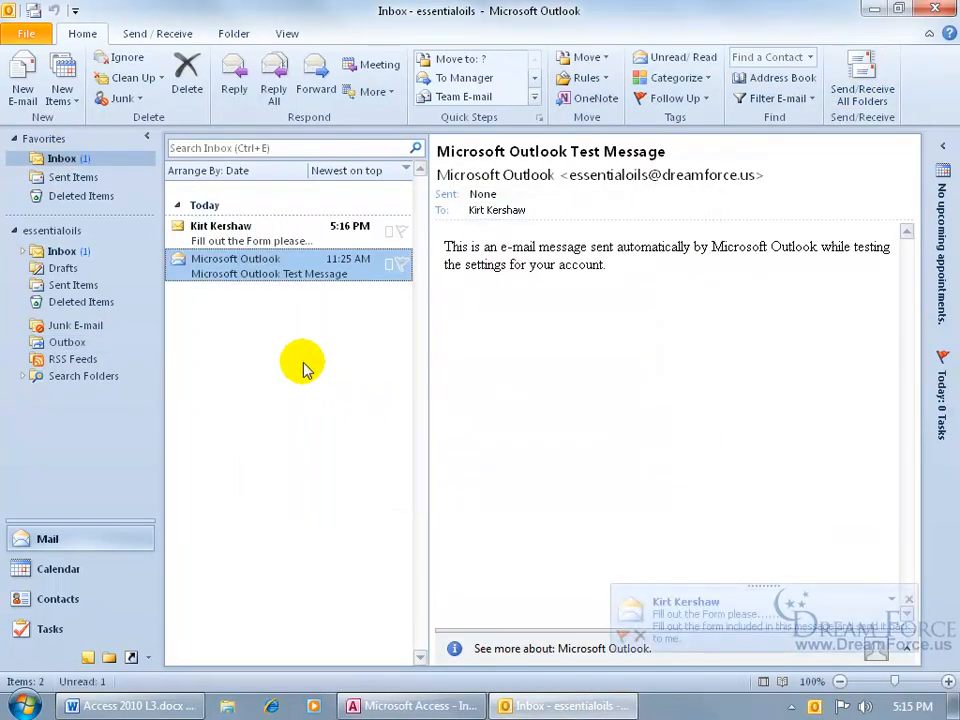
- Open the received 'Fill out the Form please...' message and start a reply
click(257, 240)
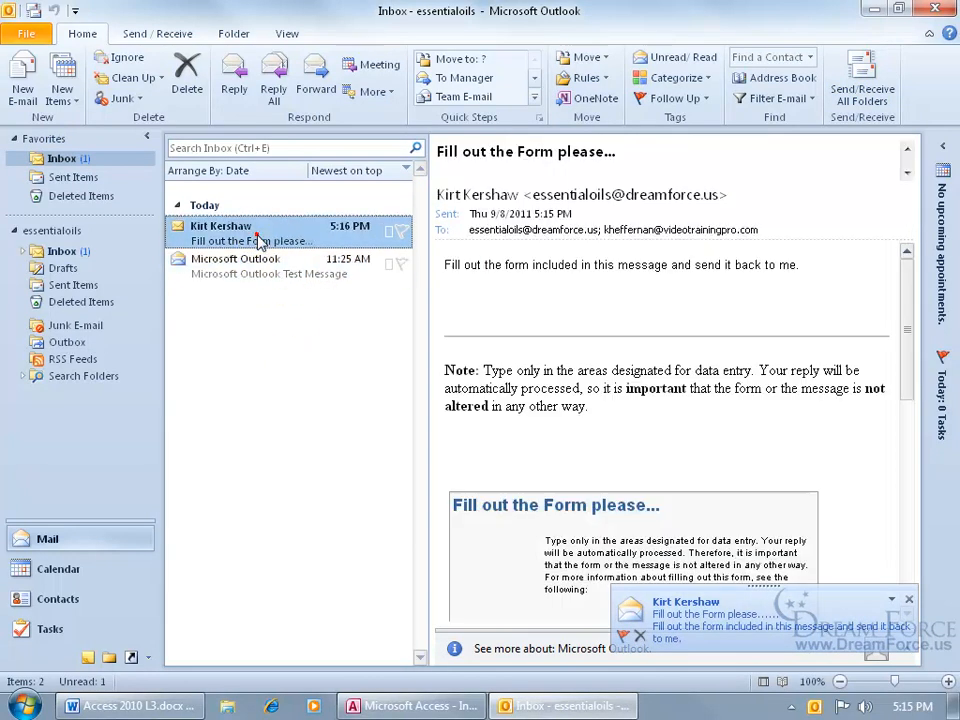
double_click(257, 240)
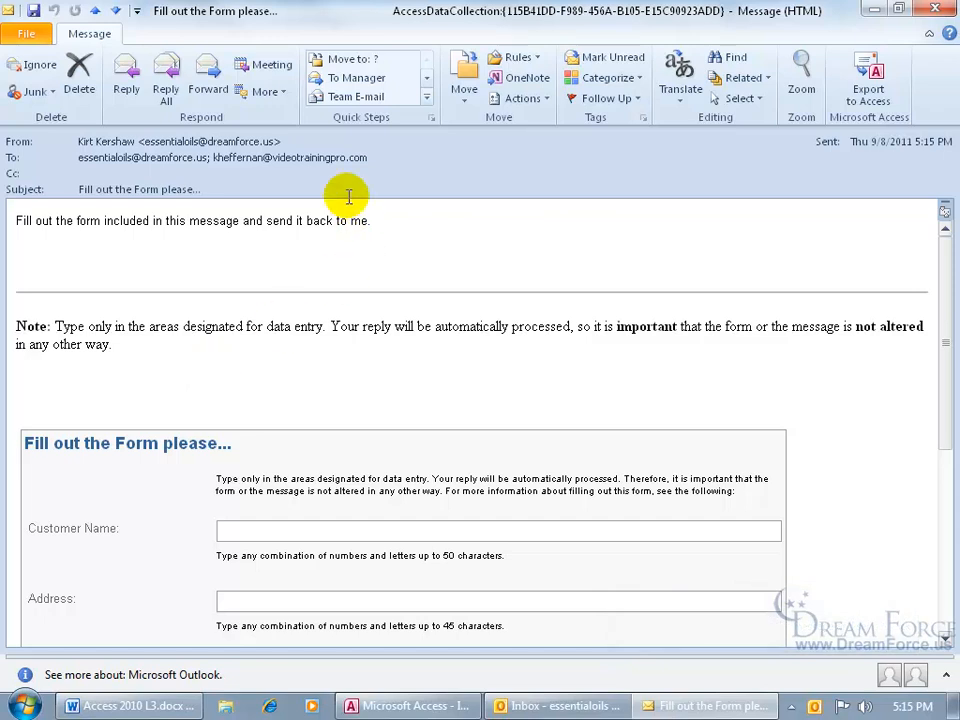
mouse_move(360, 154)
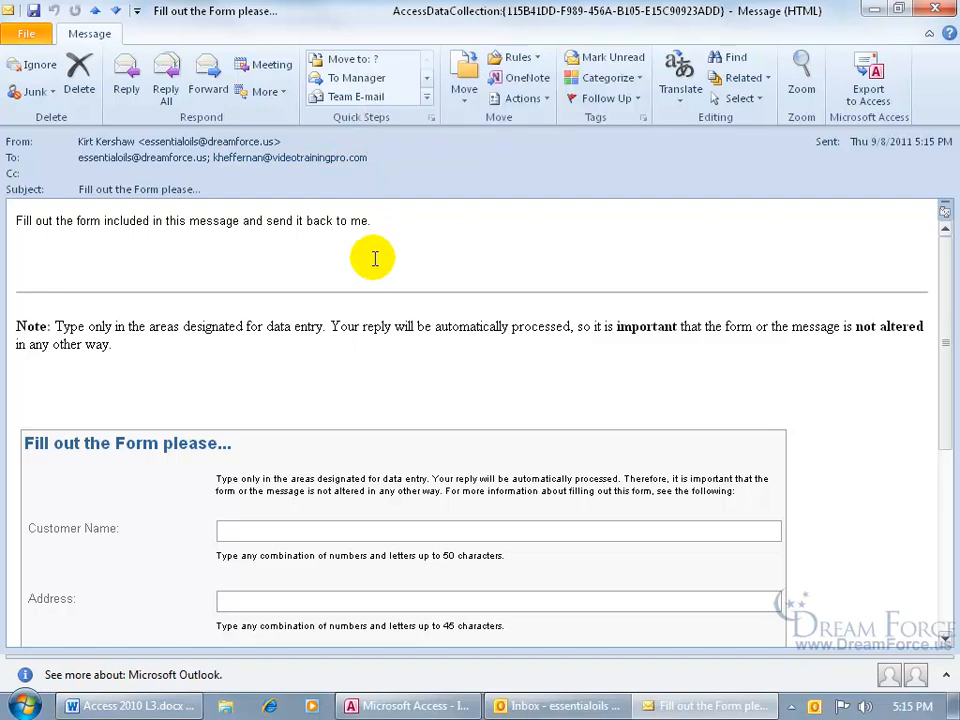
click(118, 86)
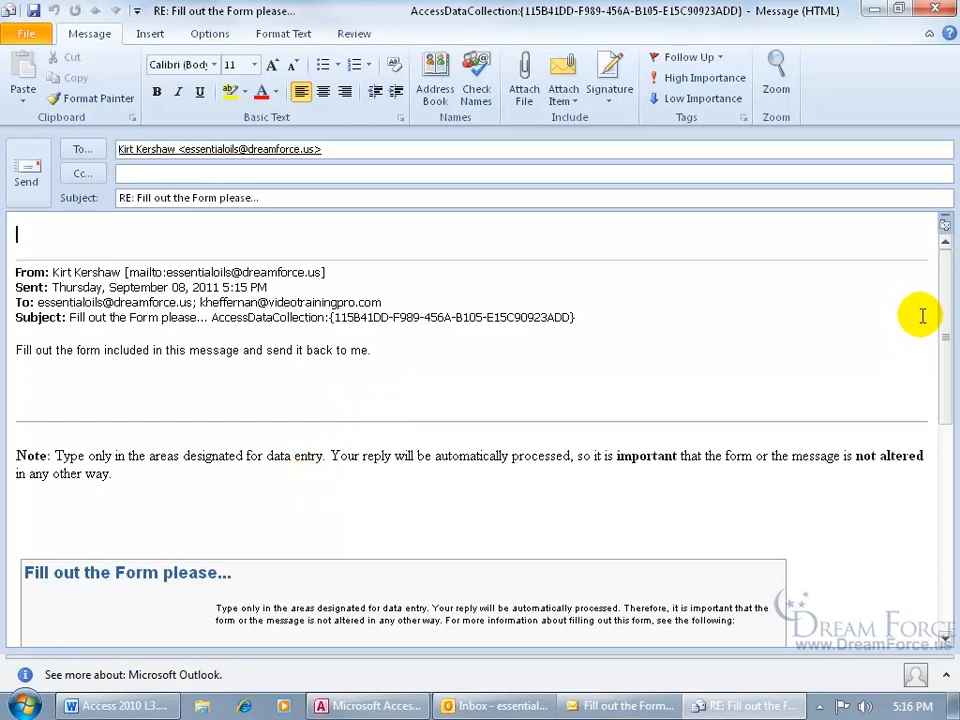
- Fill the reply form with a new customer's name and address details, then send it
drag(945, 300, 943, 408)
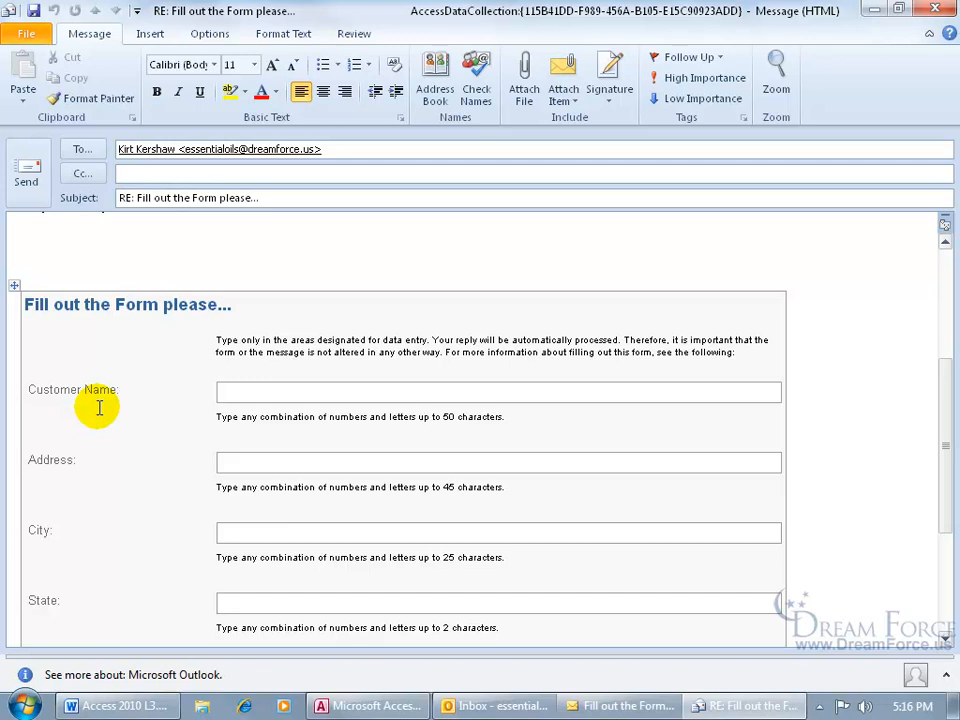
click(238, 395)
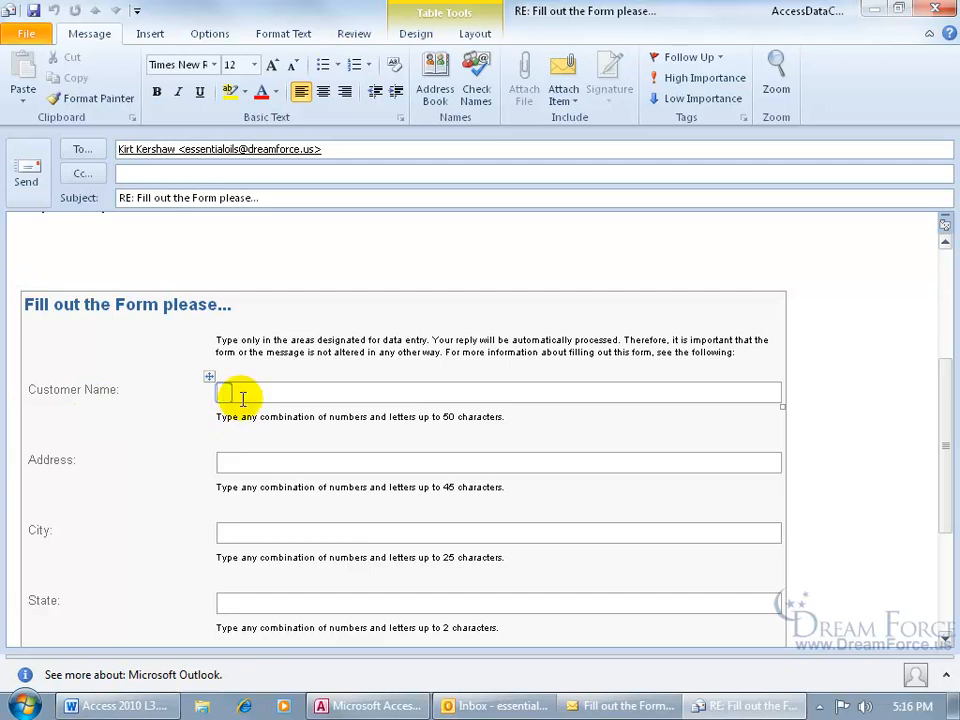
text(Blizzard Coast)
key(Tab)
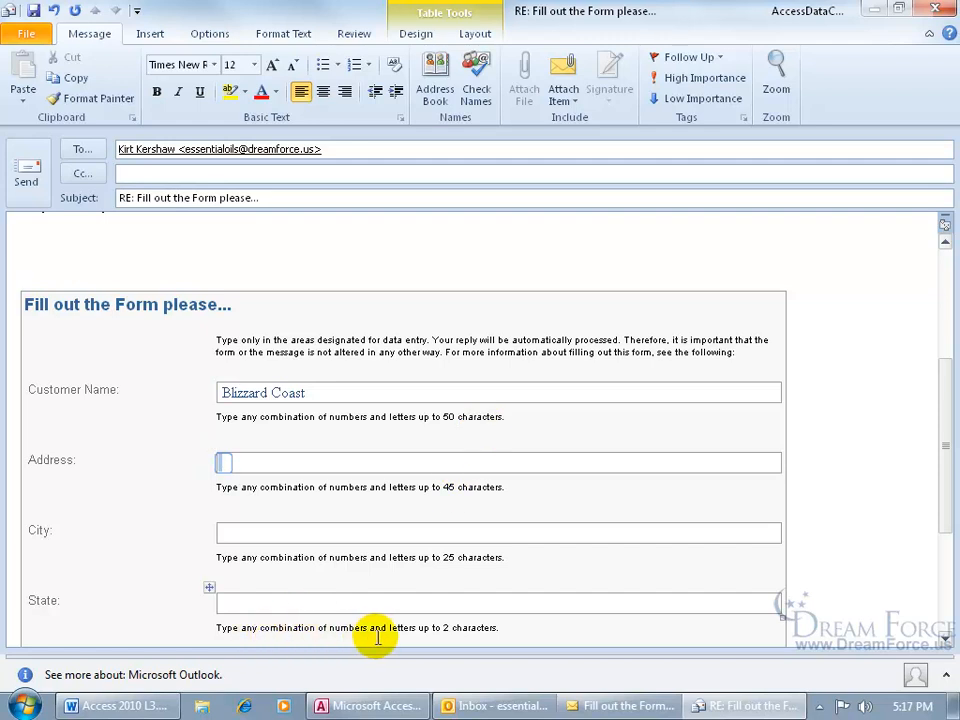
click(221, 464)
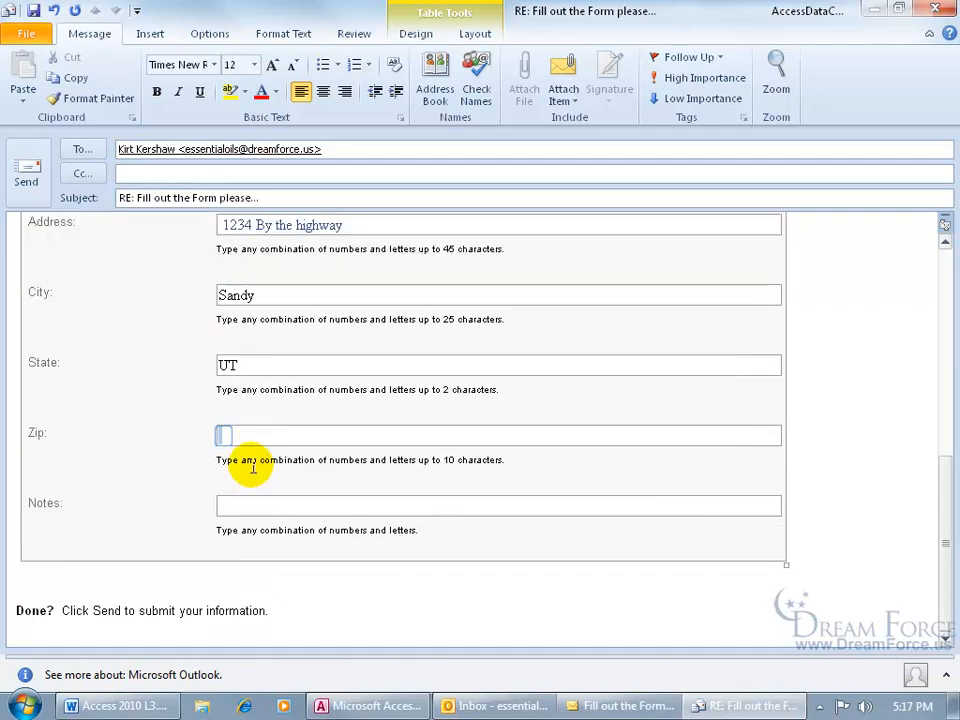
text(84092)
key(Tab)
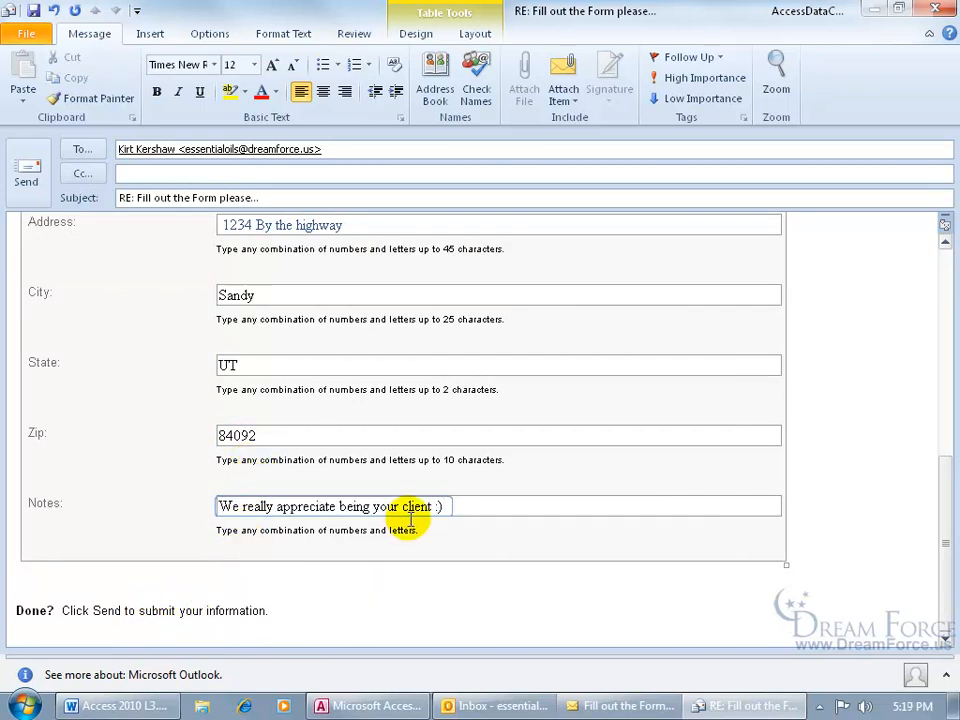
click(26, 172)
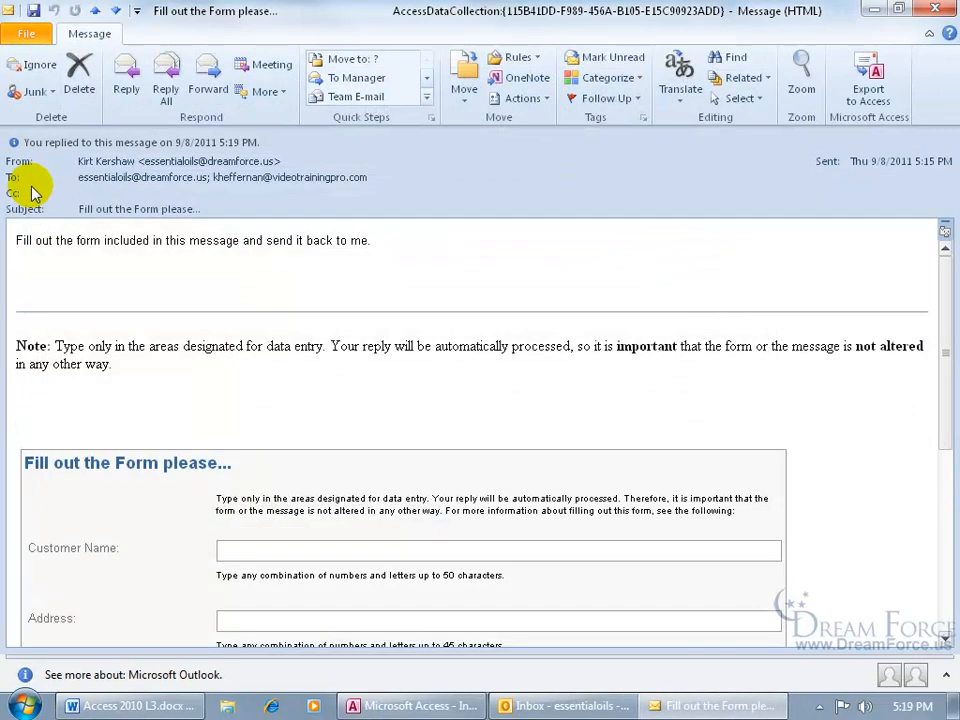
- Close the original message, relaunch Outlook, and run Send/Receive All Folders
click(934, 10)
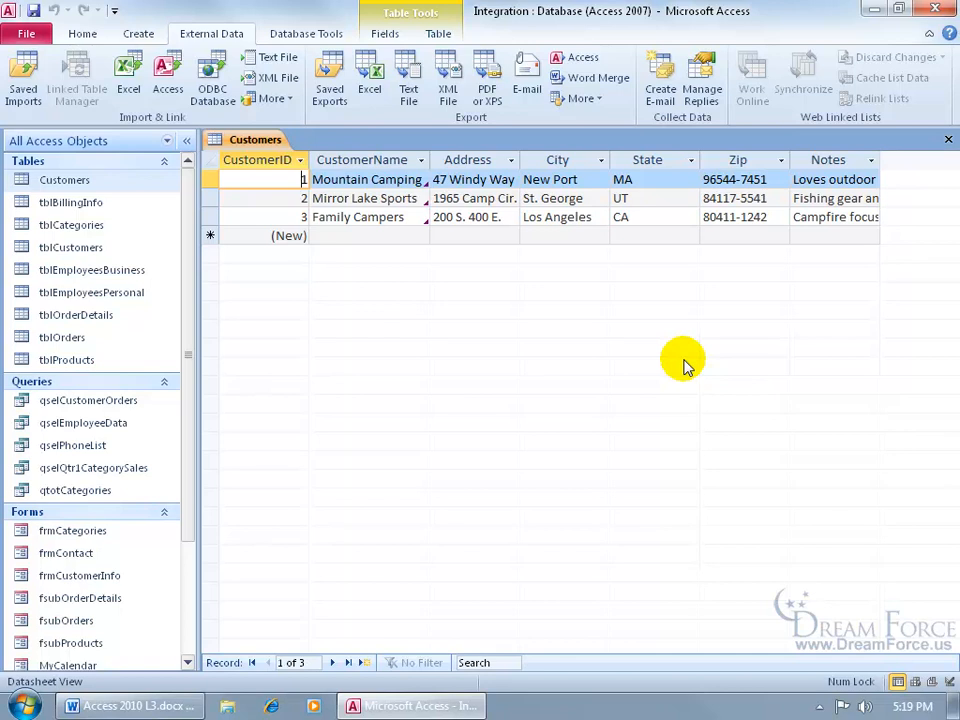
click(24, 706)
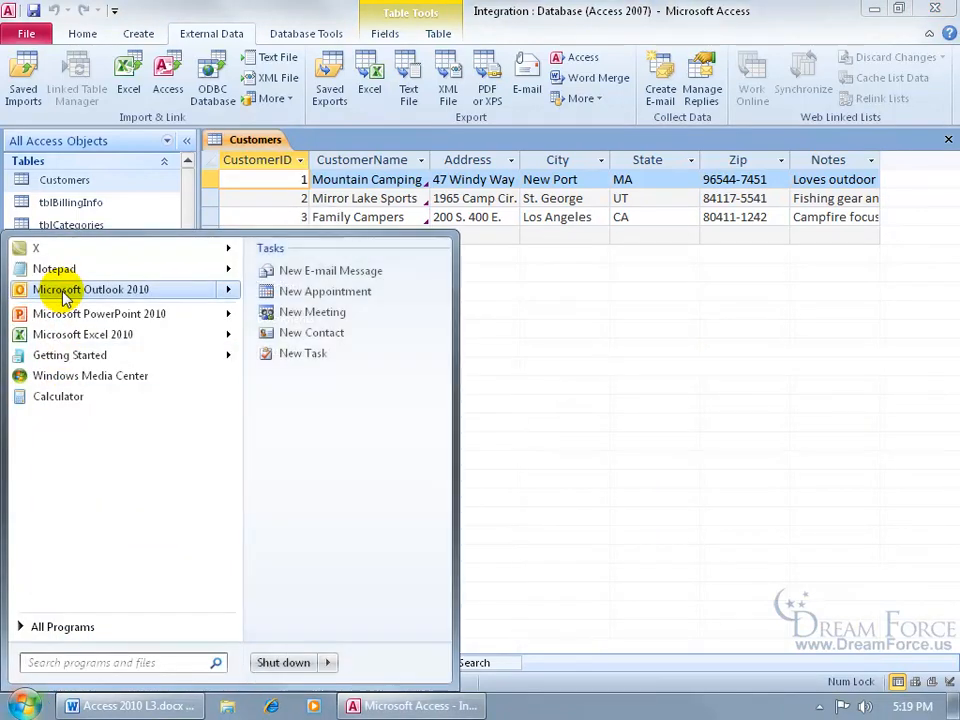
click(45, 288)
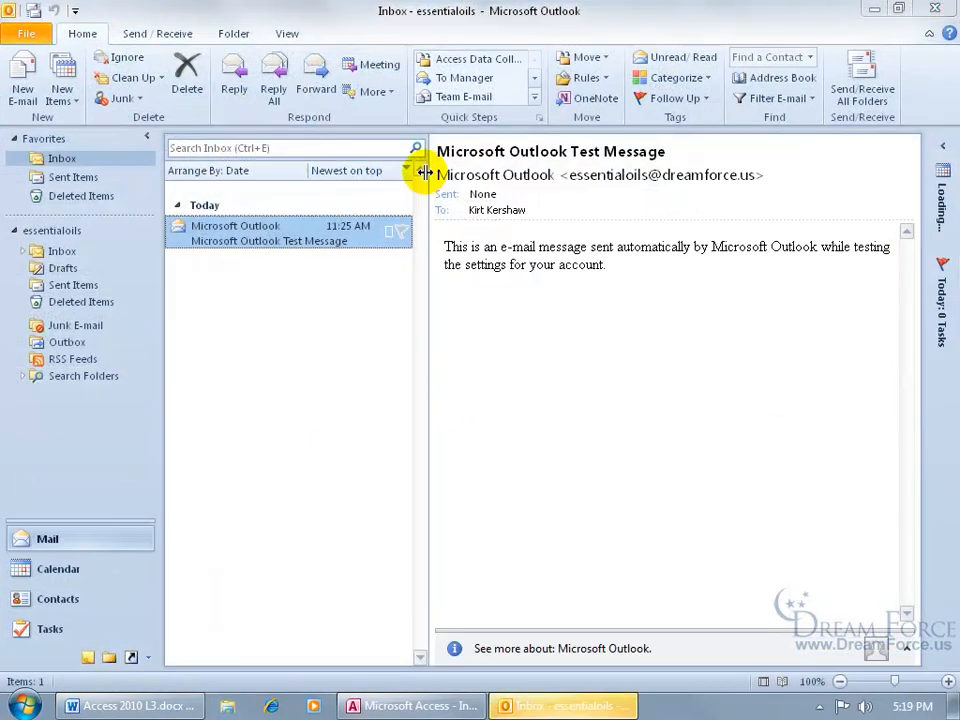
click(850, 100)
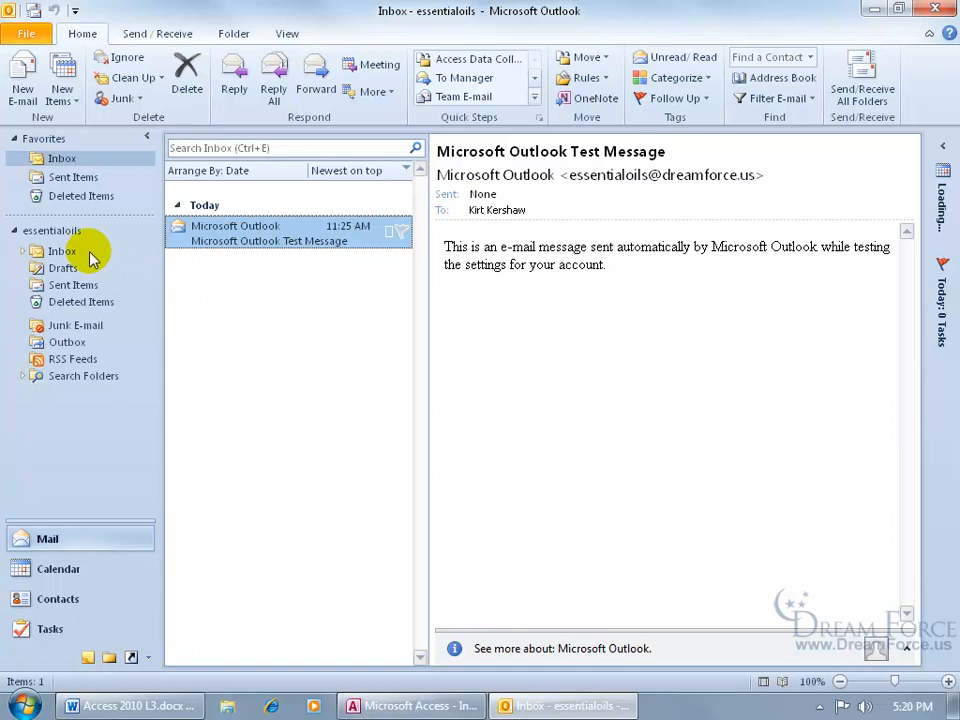
- View the Access Data Collection Replies folder under Inbox, then return to Access
click(23, 252)
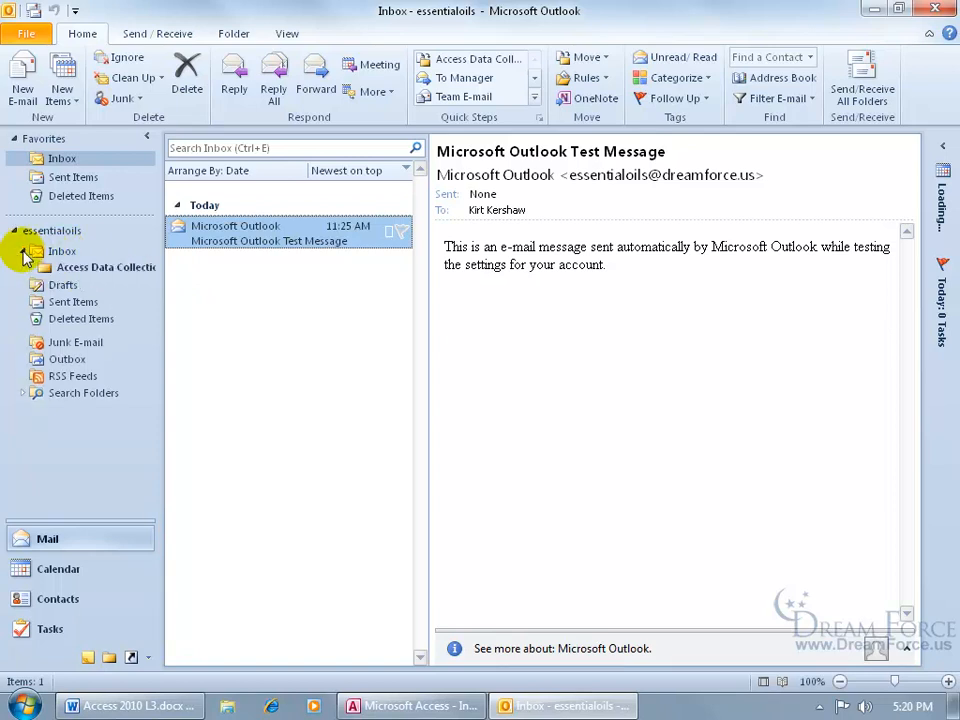
click(92, 272)
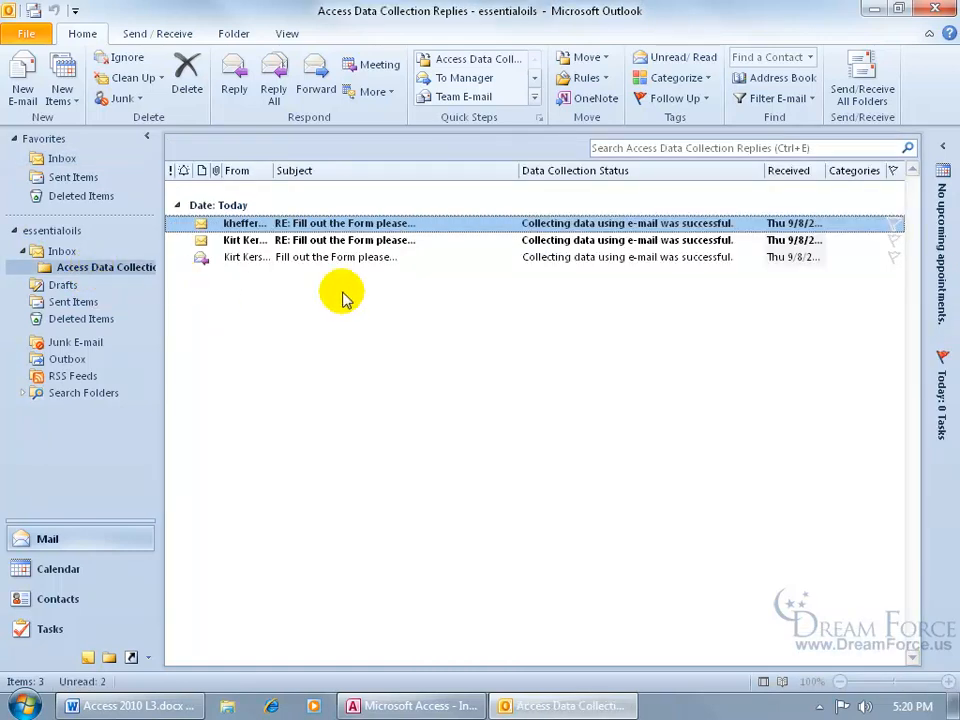
click(445, 707)
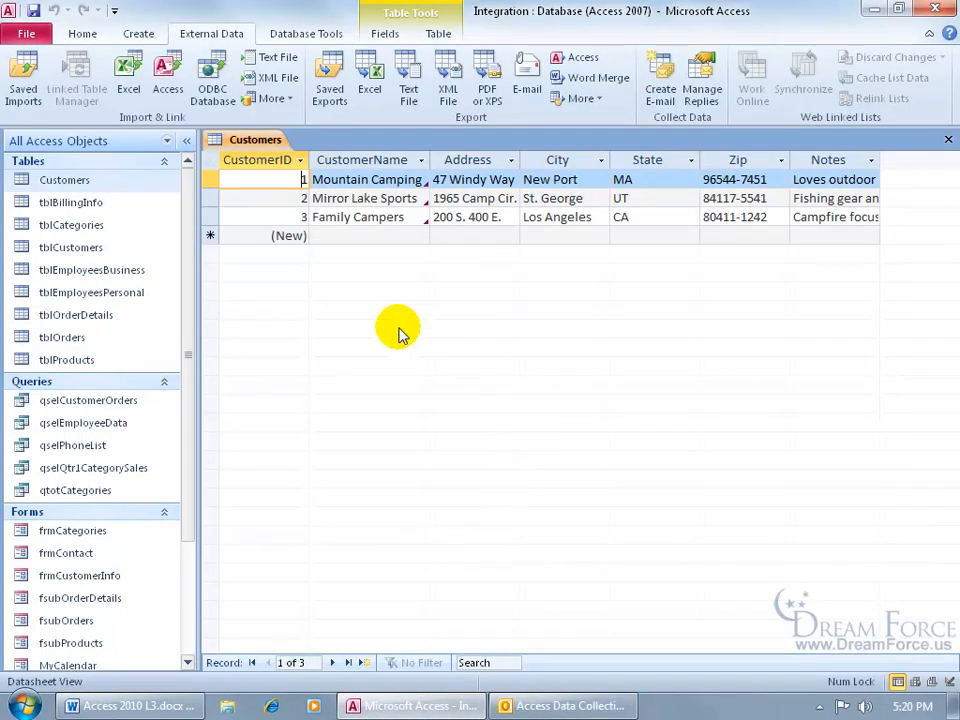
- Refresh All so the two e-mailed customers appear as records 4 and 5
click(82, 35)
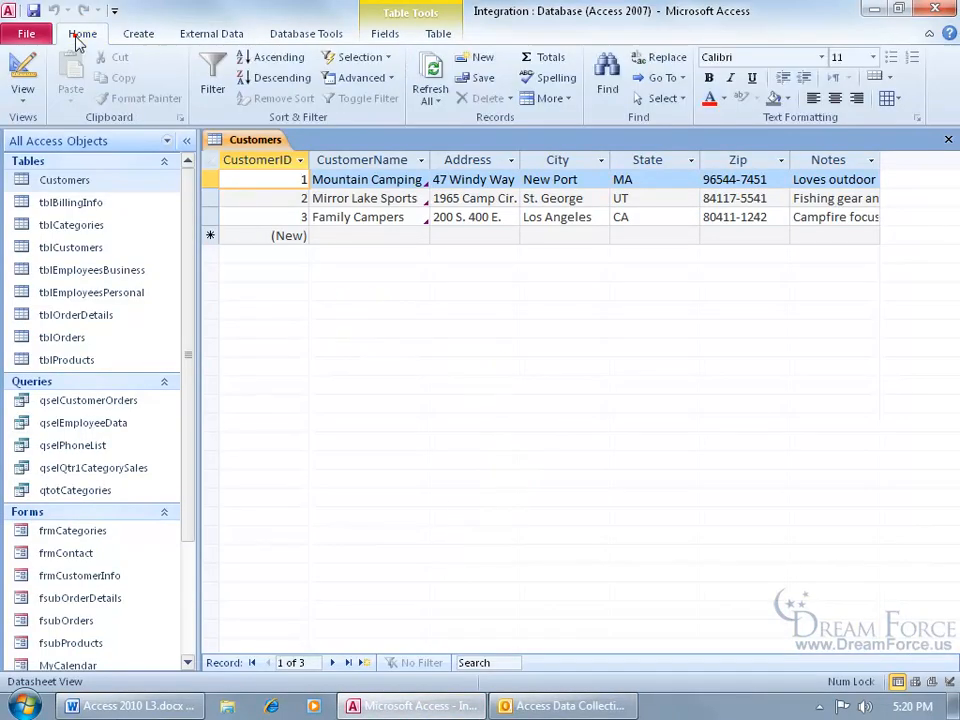
click(428, 75)
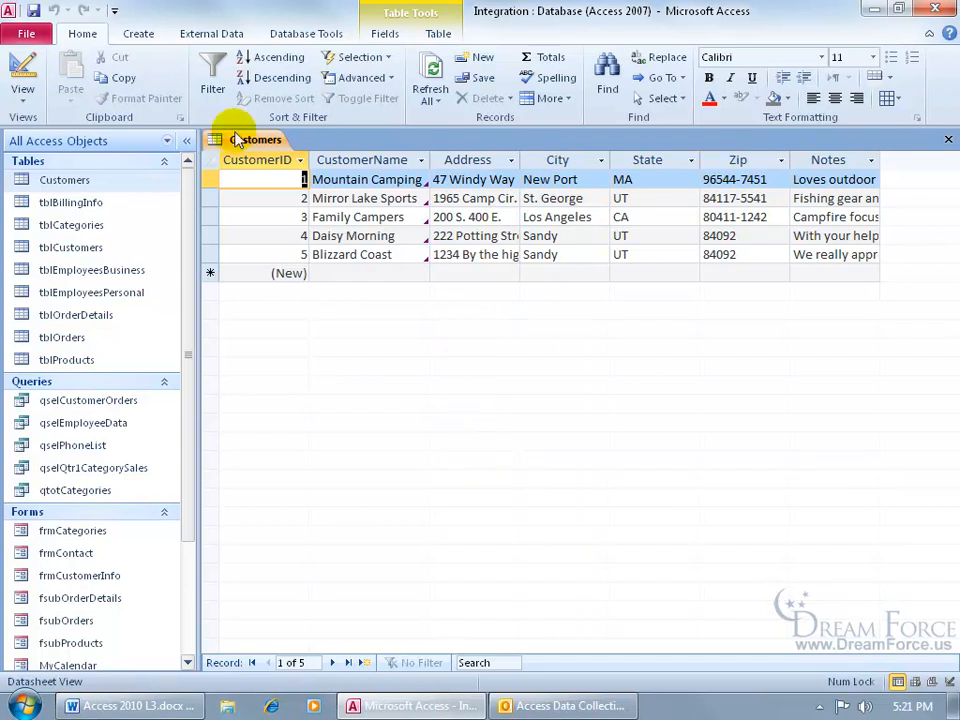
click(212, 33)
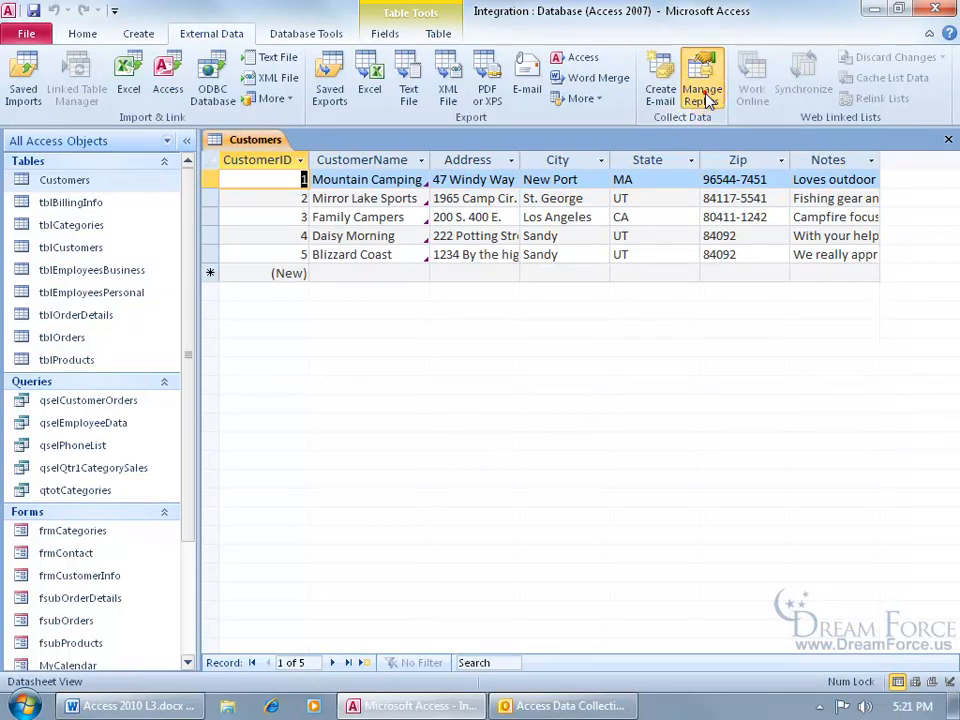
- Delete the 'Fill out the Form please...' message in Manage Replies after reviewing its options
click(705, 95)
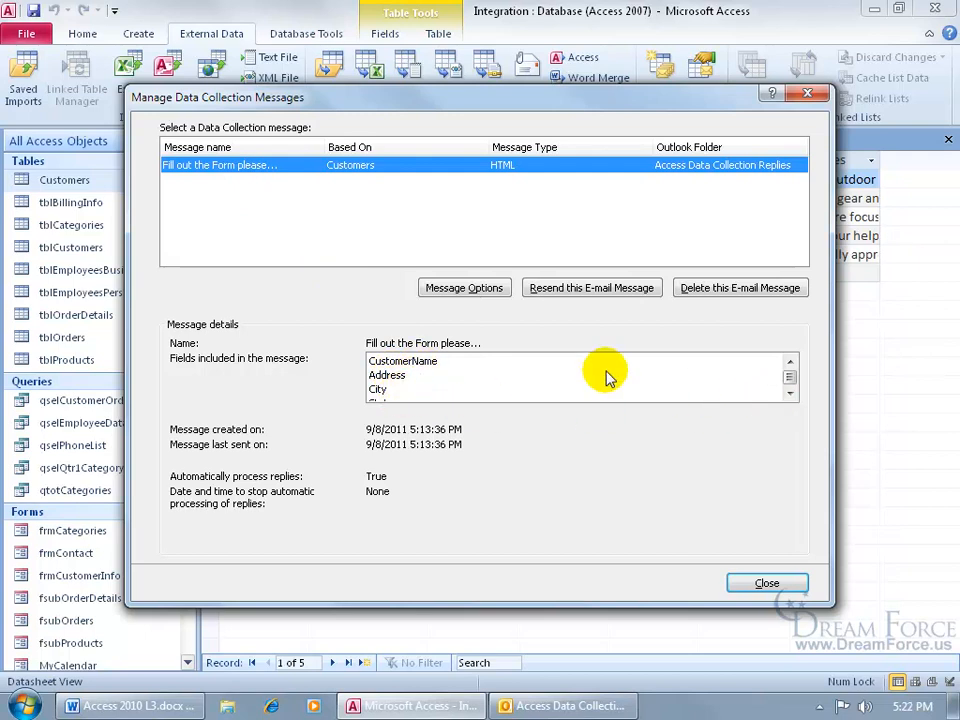
click(472, 289)
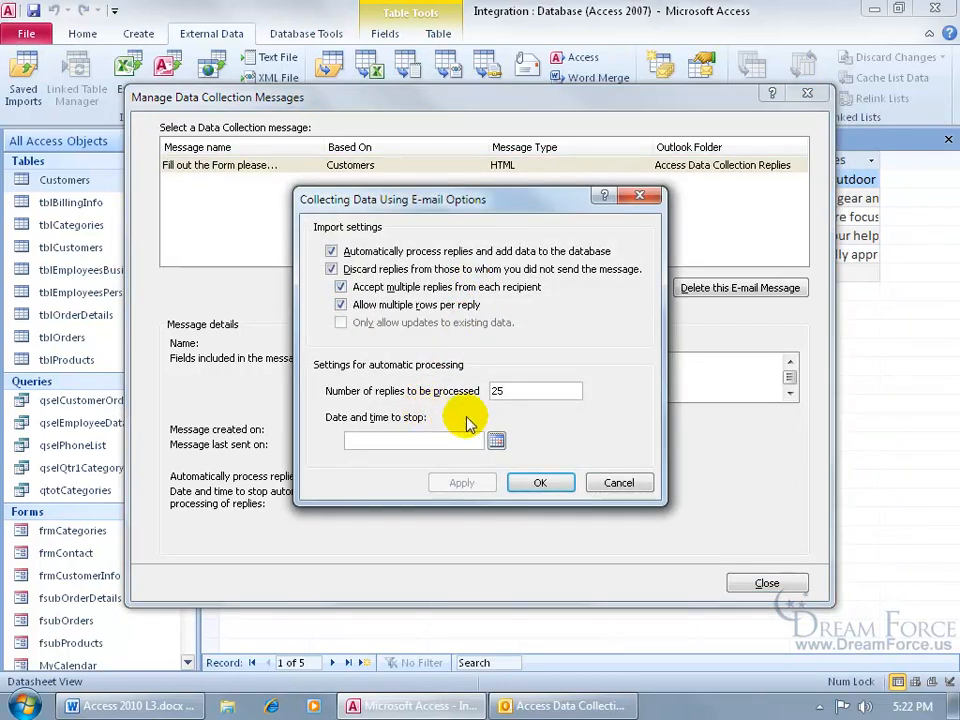
click(616, 484)
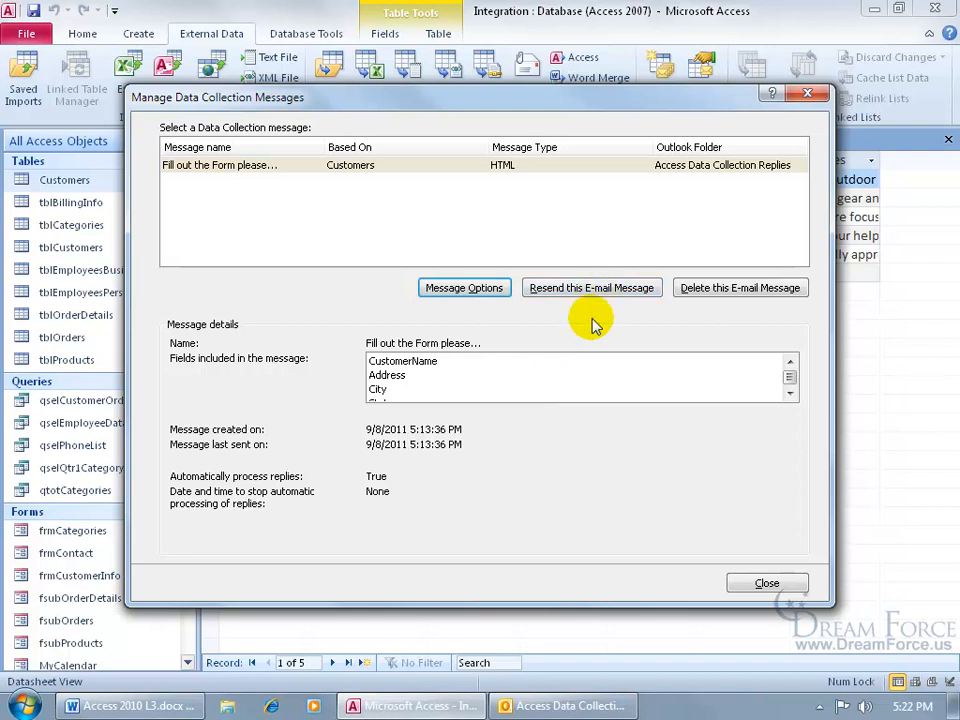
click(455, 168)
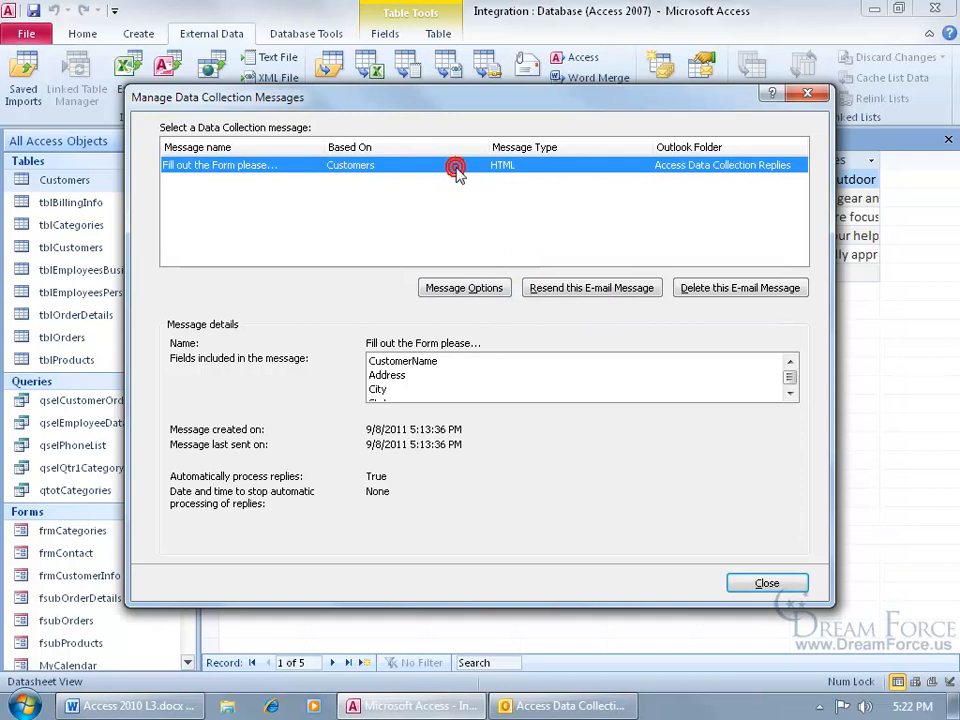
click(731, 292)
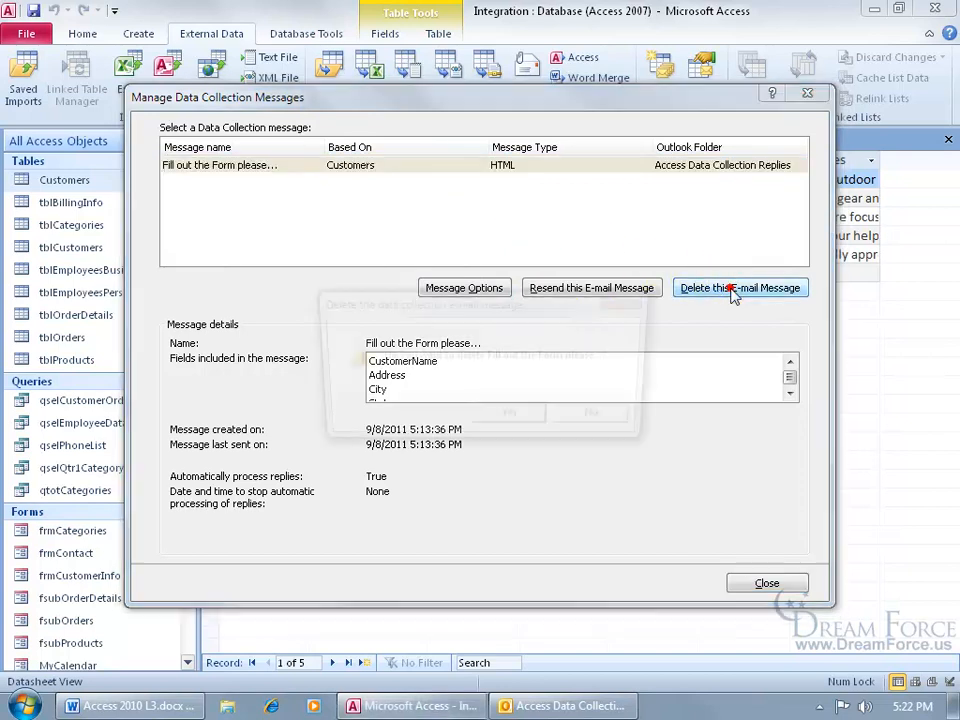
click(510, 421)
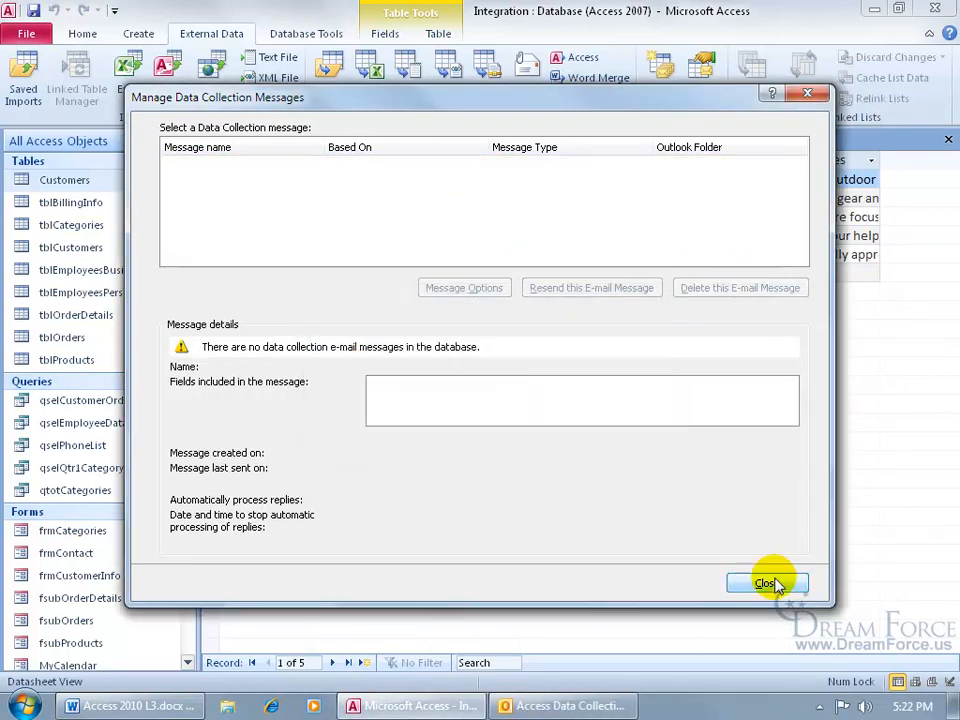
click(767, 581)
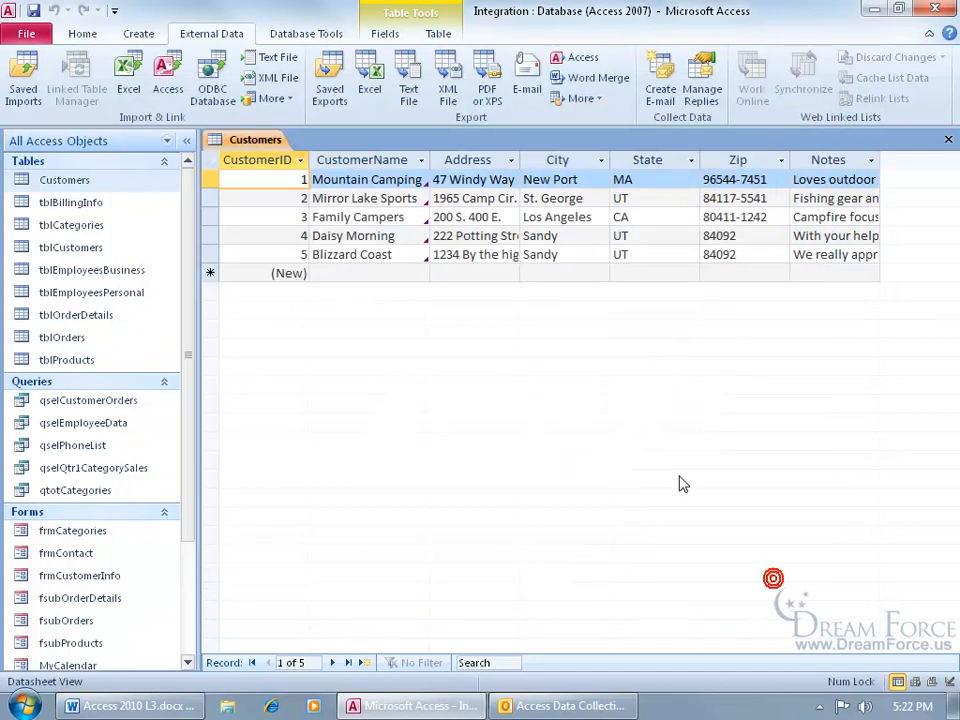
- In Outlook, delete the Access Data Collection Replies folder and confirm
click(567, 707)
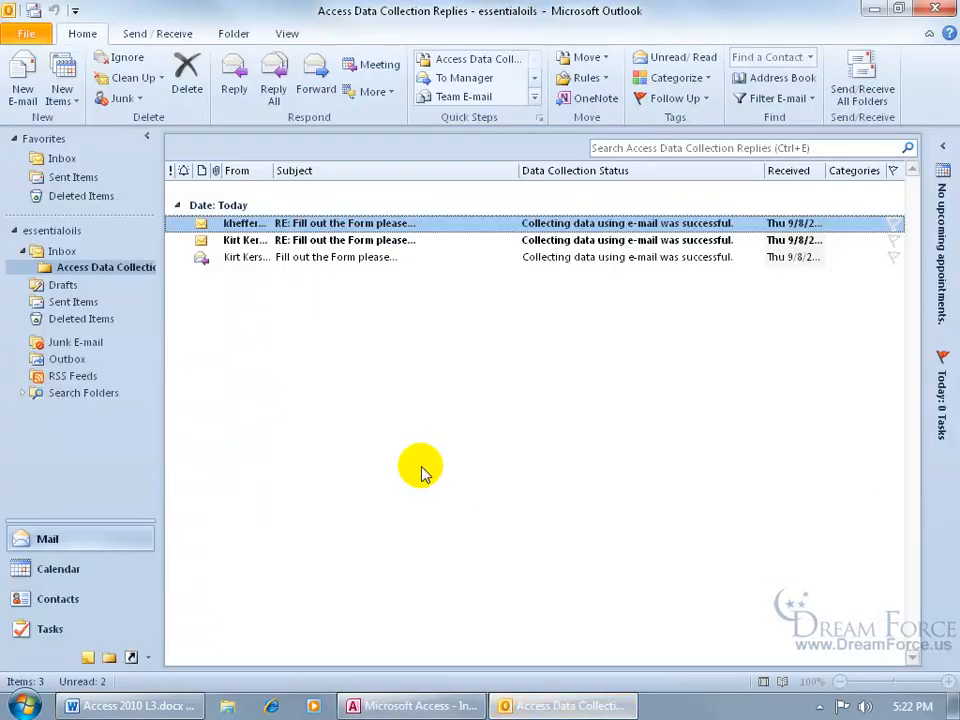
right_click(98, 268)
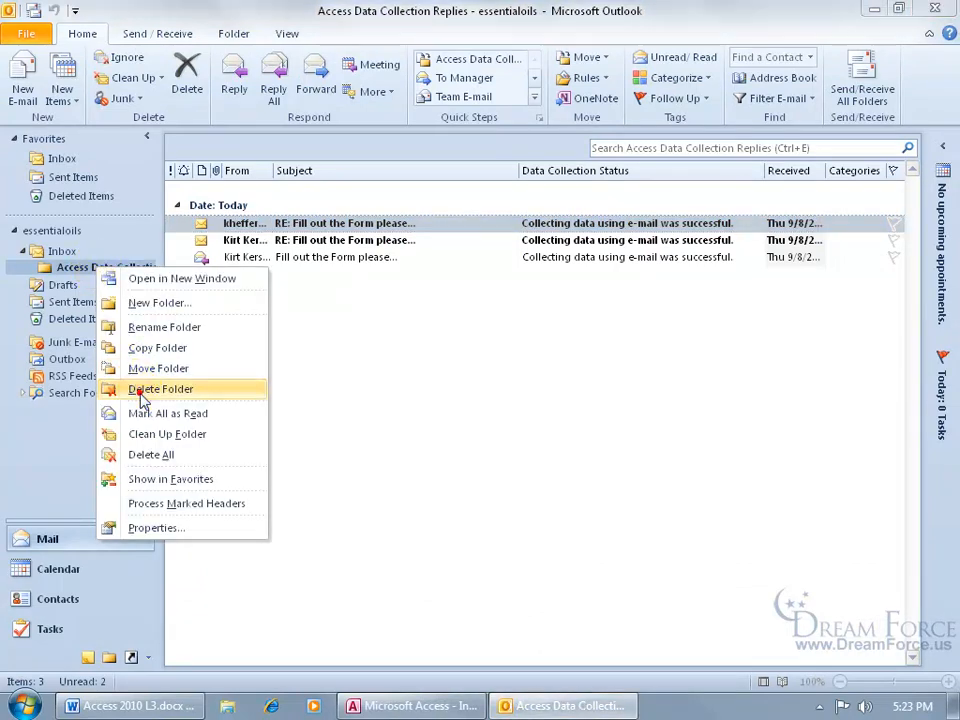
click(142, 400)
click(440, 405)
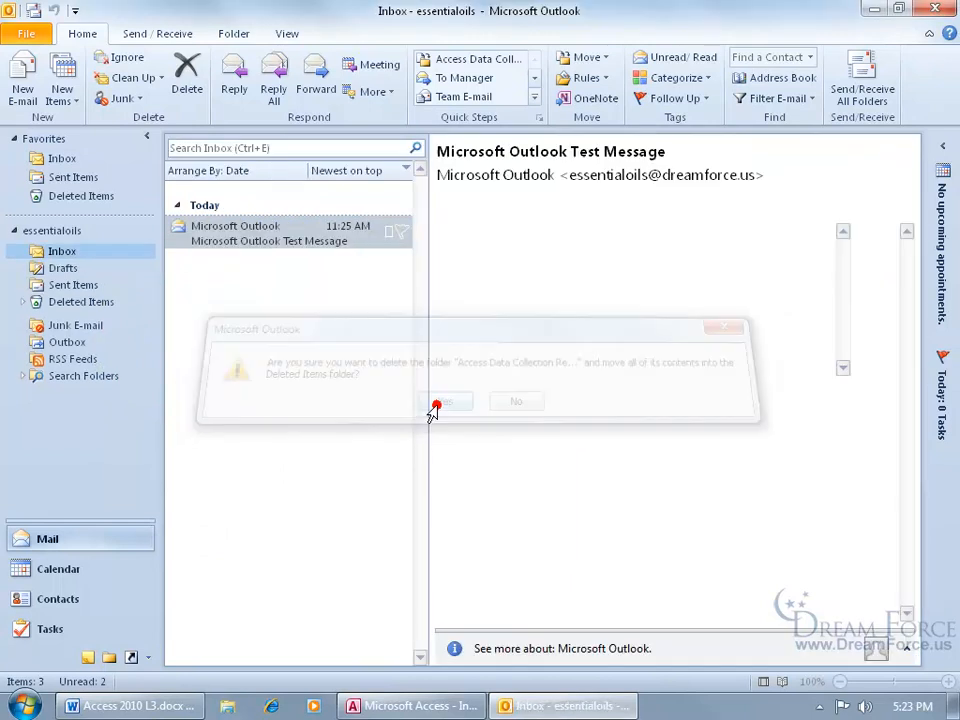
- Permanently delete the Access Data Collection Replies folder from Deleted Items
click(24, 303)
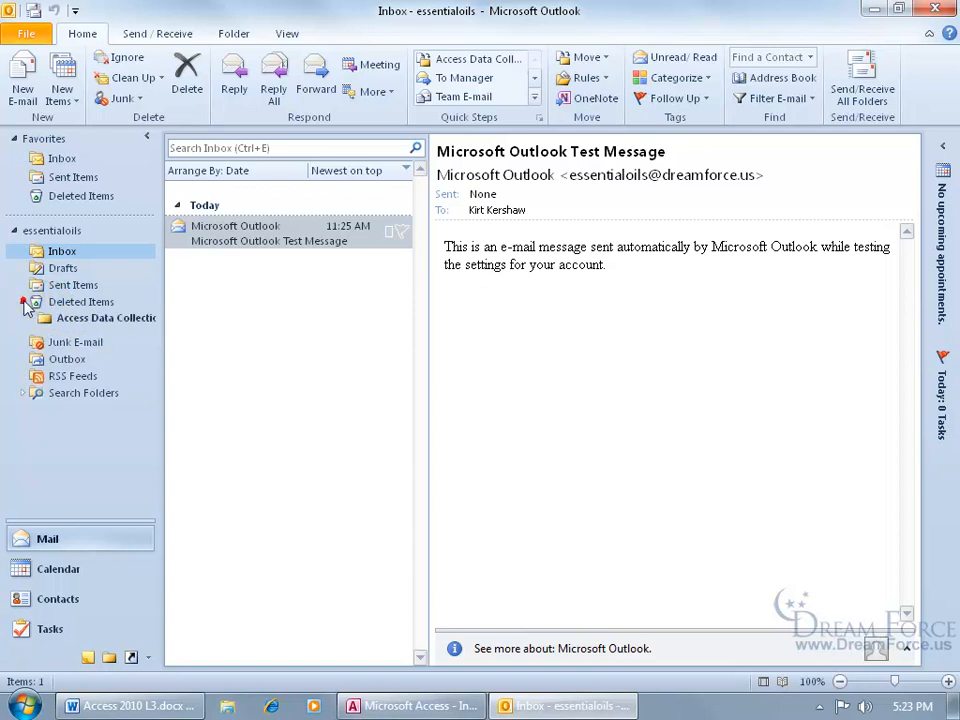
right_click(63, 321)
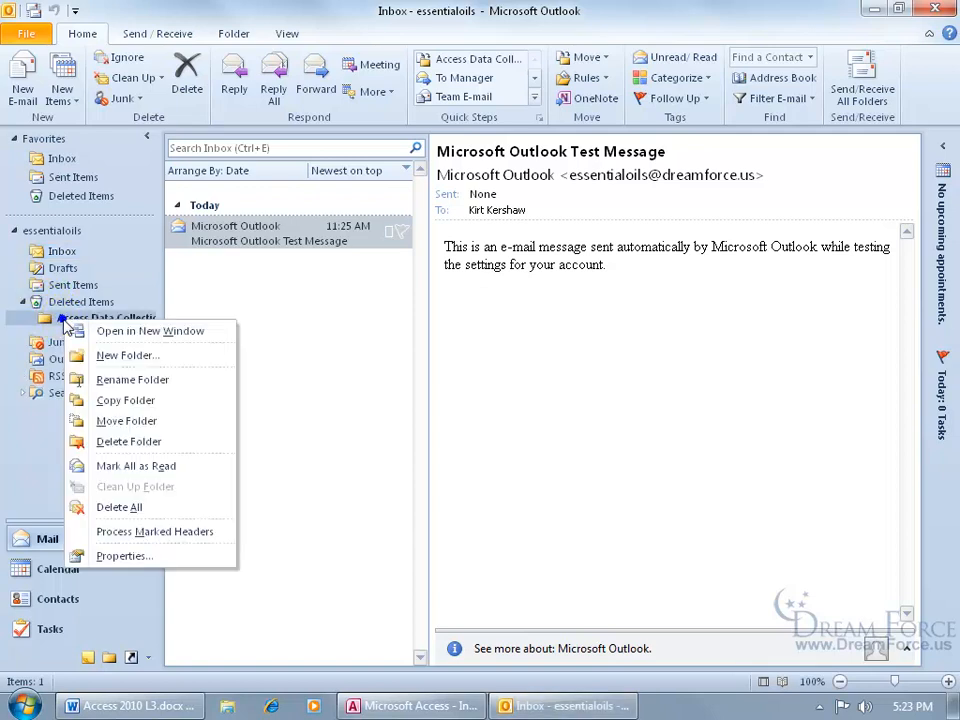
click(128, 441)
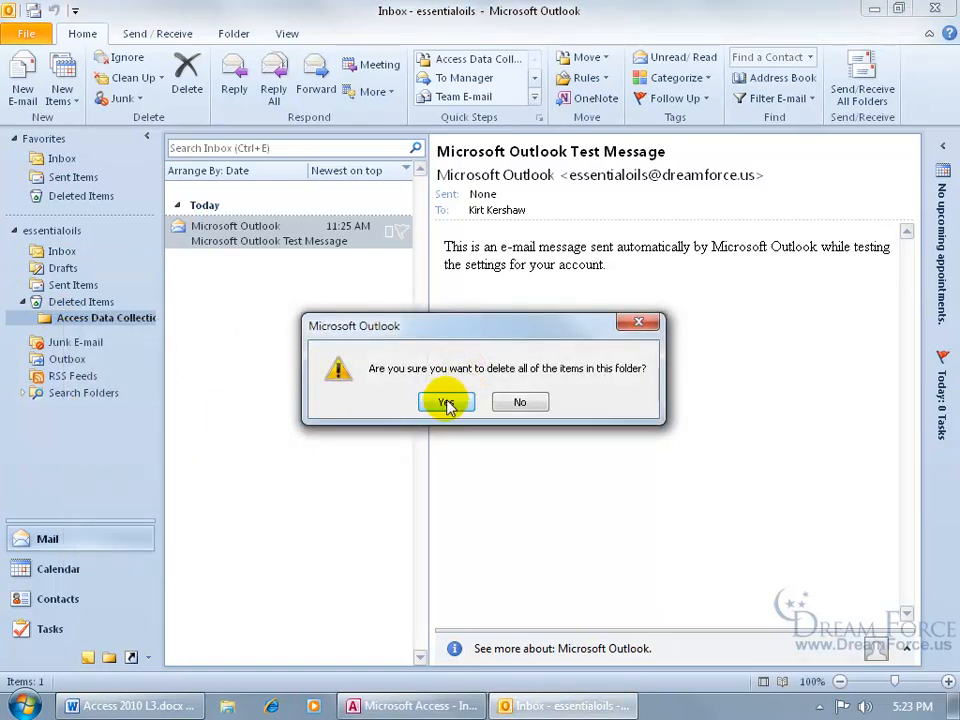
click(446, 403)
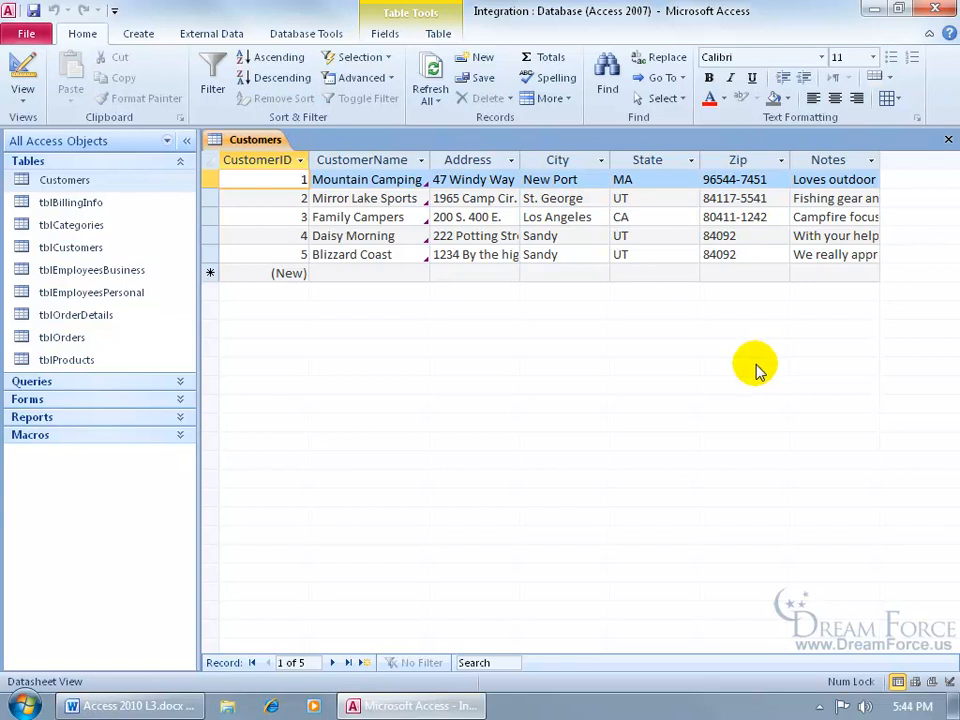
- In Customers design view, add a field named Attachment with the Attachment data type
right_click(258, 141)
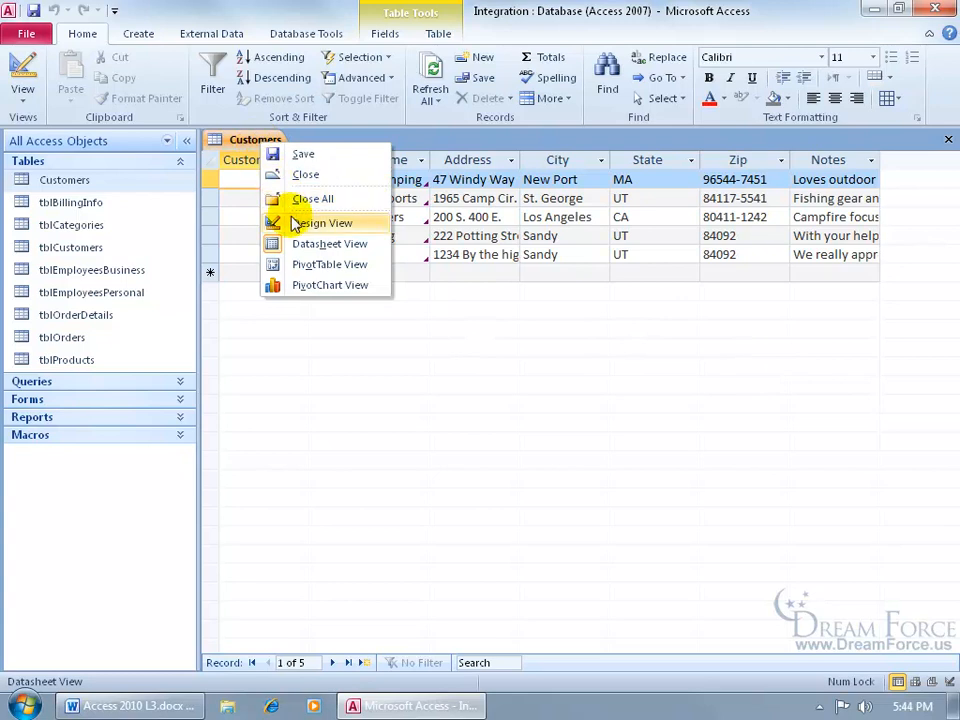
click(295, 222)
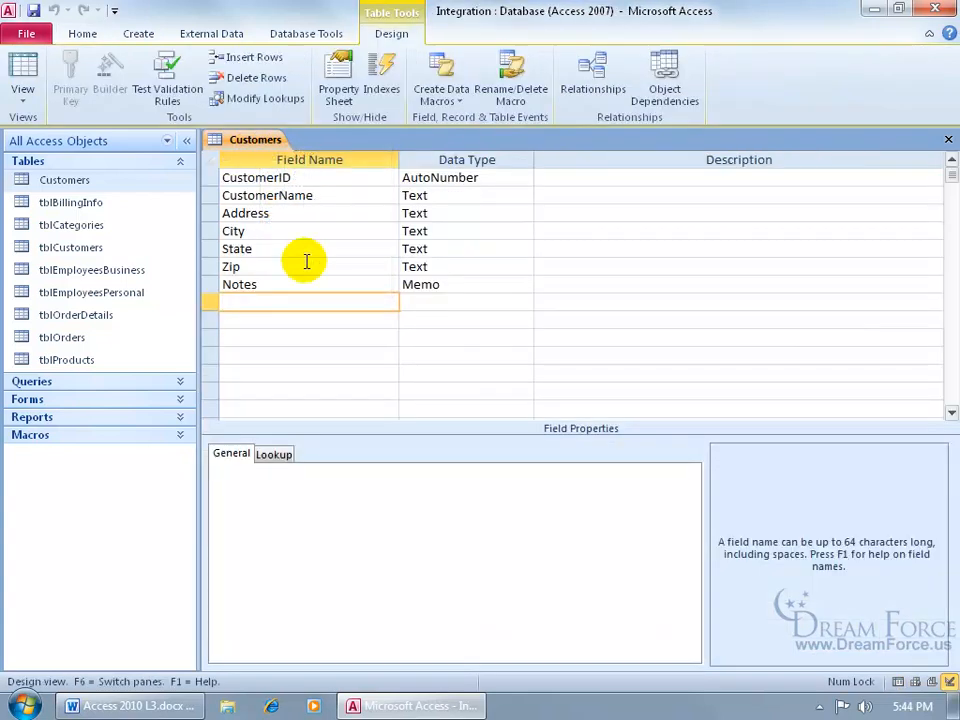
text(Attachment)
key(Tab)
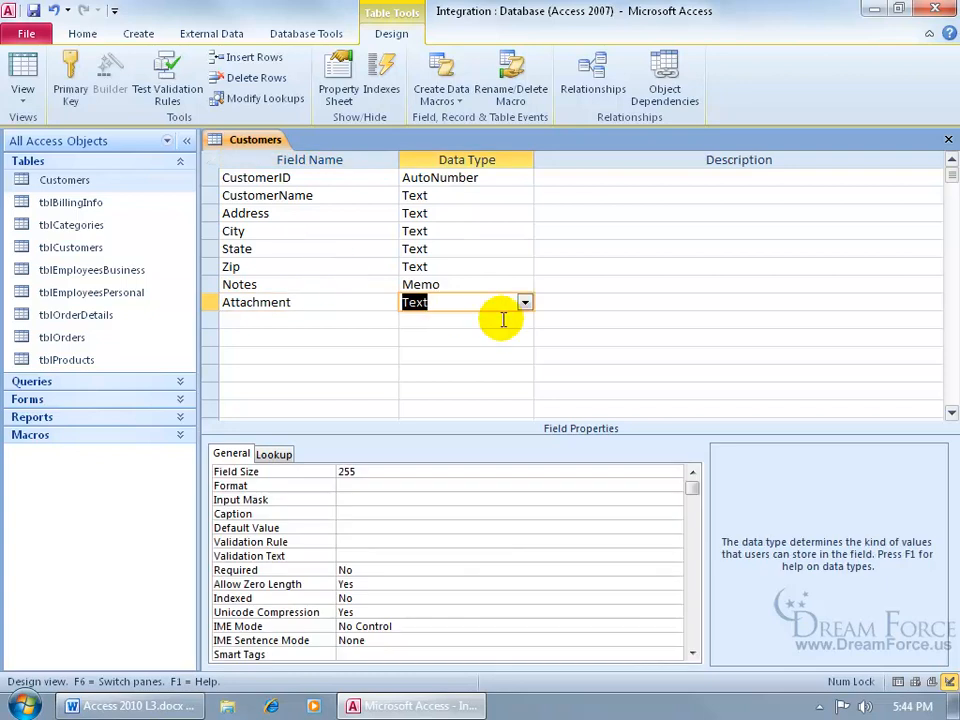
click(524, 302)
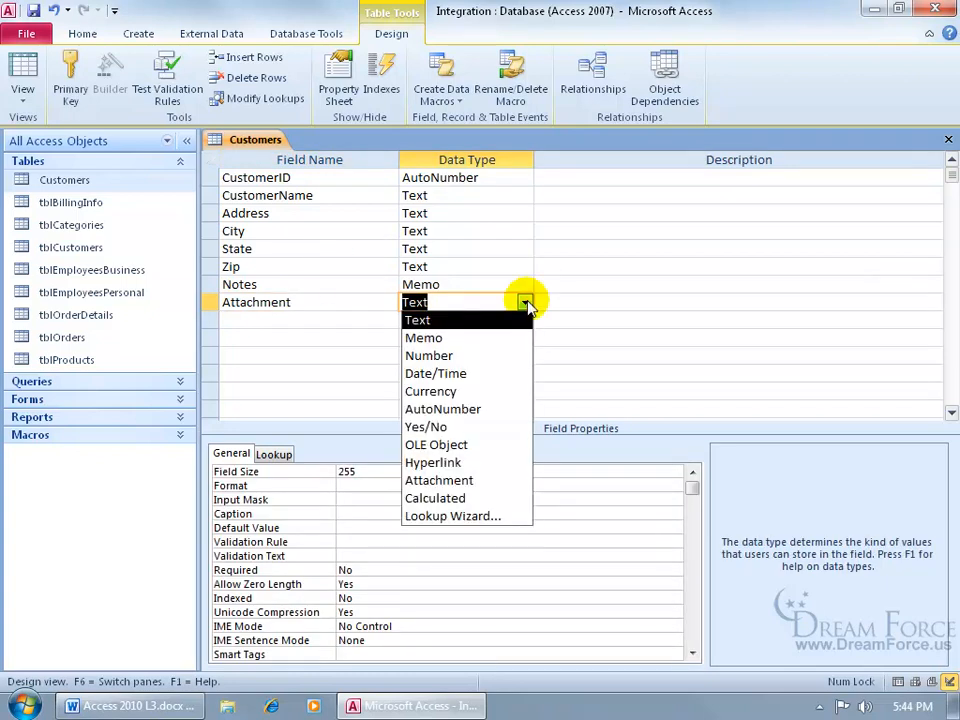
click(512, 481)
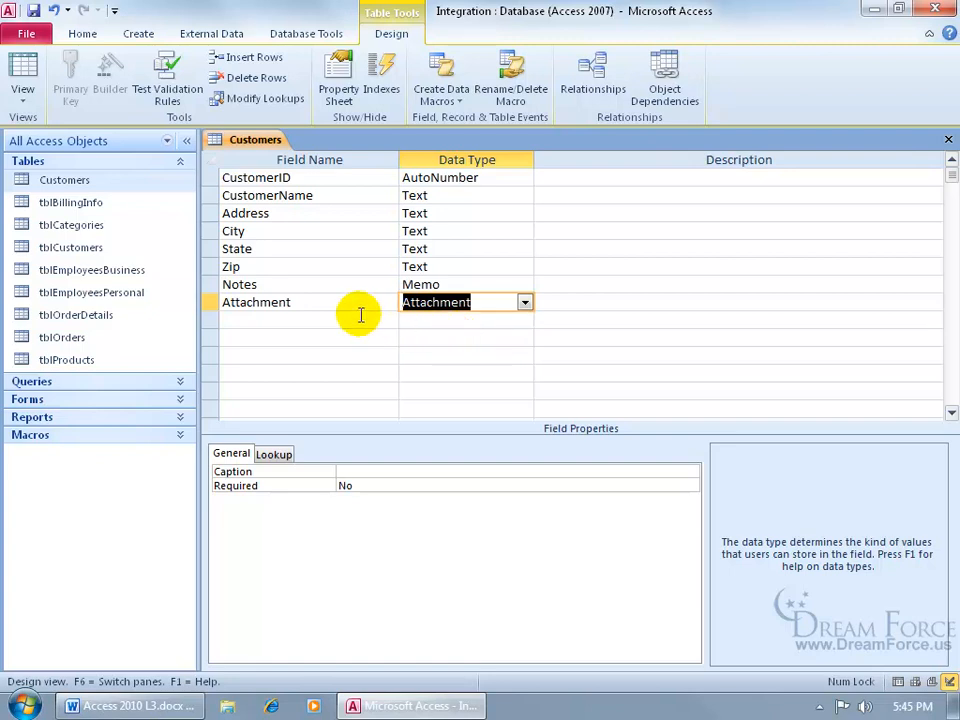
- Give the Attachment field the caption 'Report' and save the table design
click(372, 469)
text(Report)
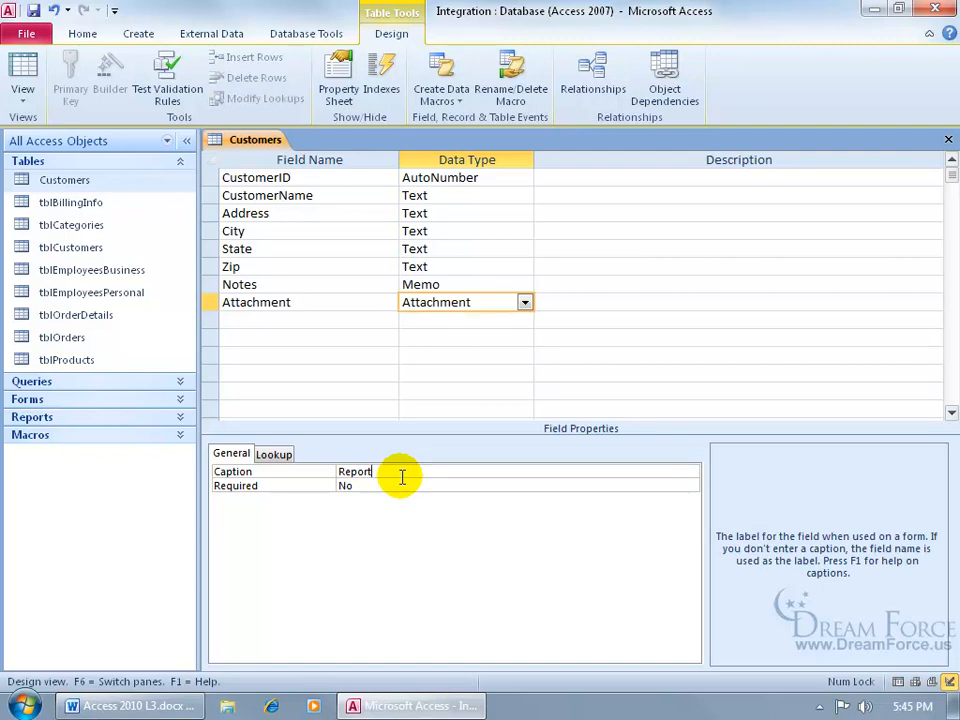
click(22, 62)
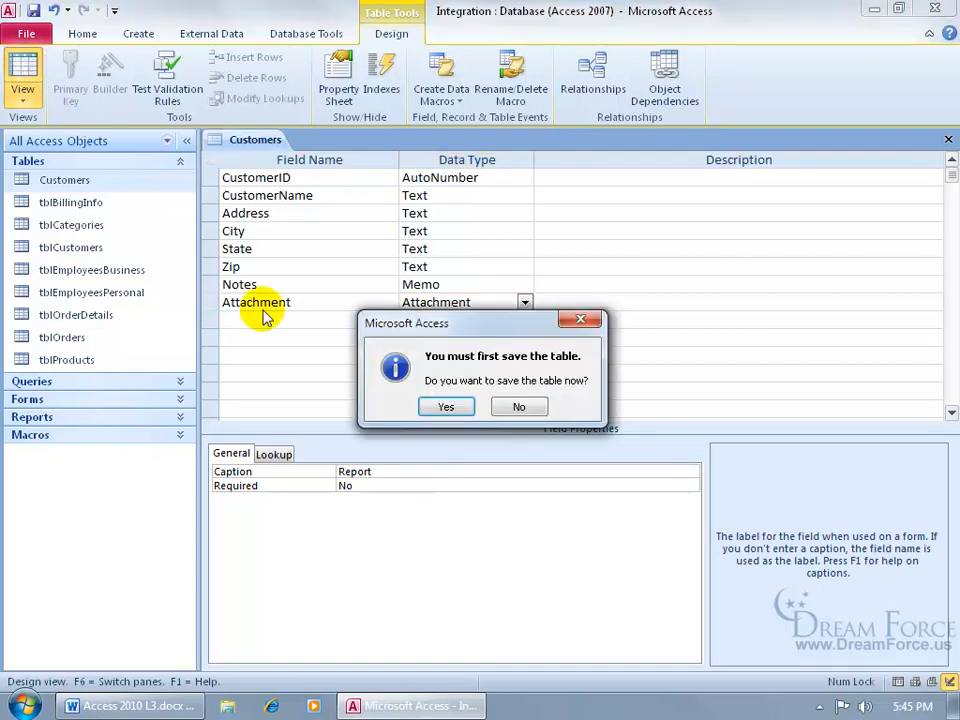
click(446, 408)
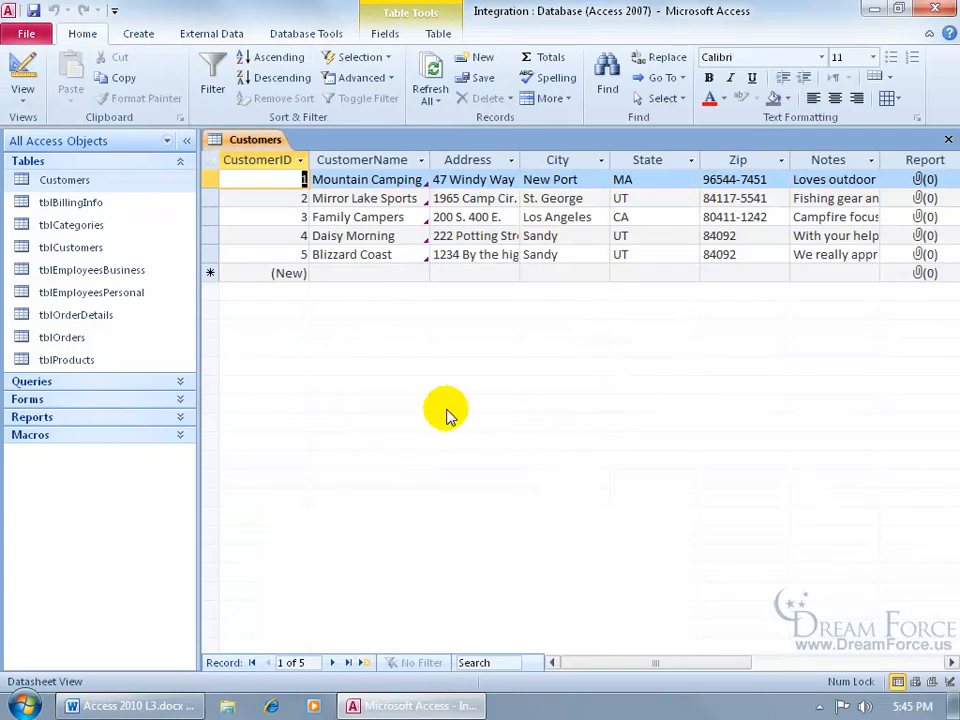
- Attach Books.png and Delete Certificates Path.docx from Desktop\Exercises to New Port's Report field
drag(690, 664, 758, 666)
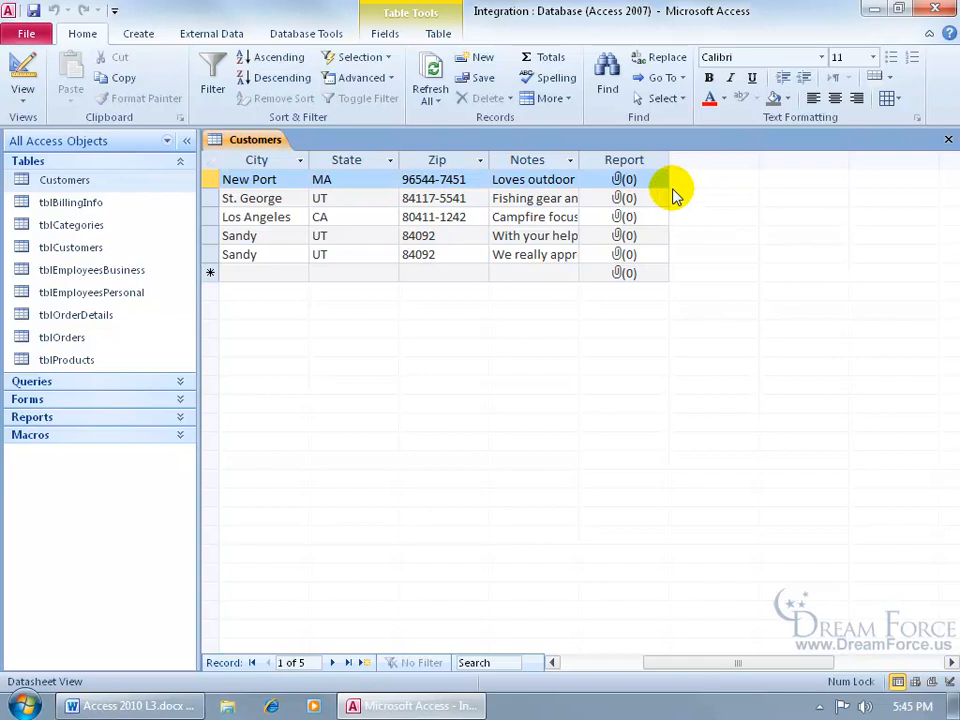
double_click(622, 179)
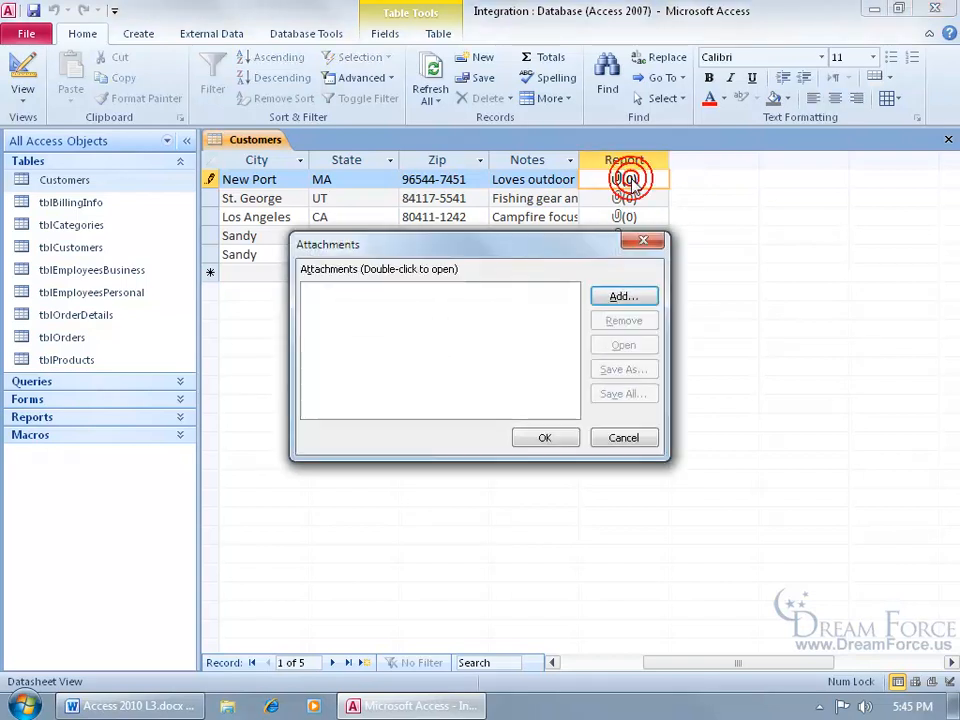
click(638, 297)
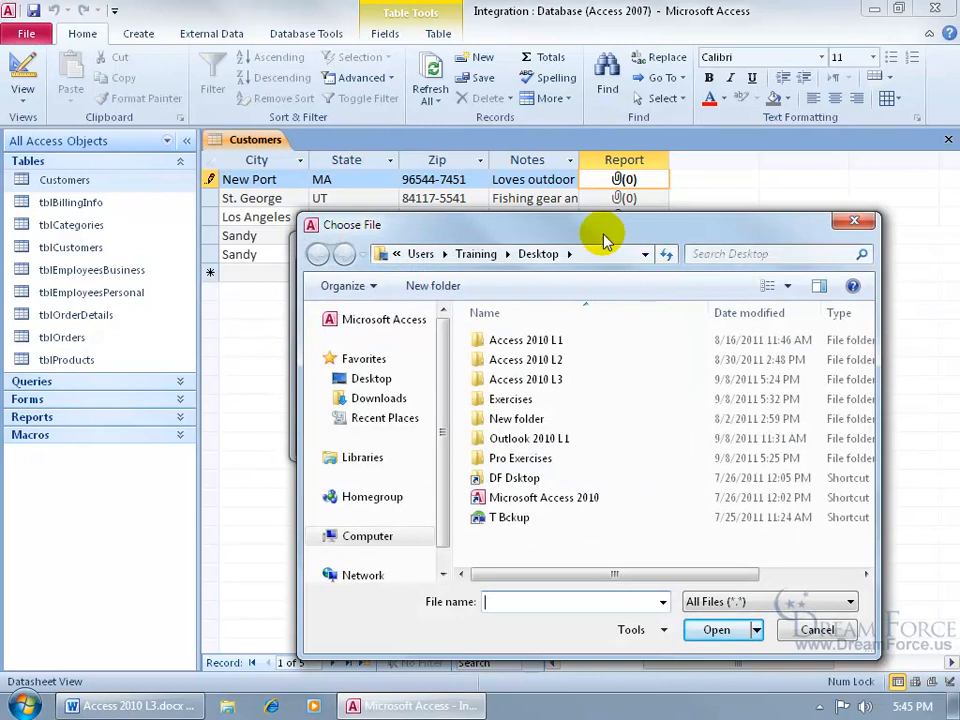
double_click(500, 402)
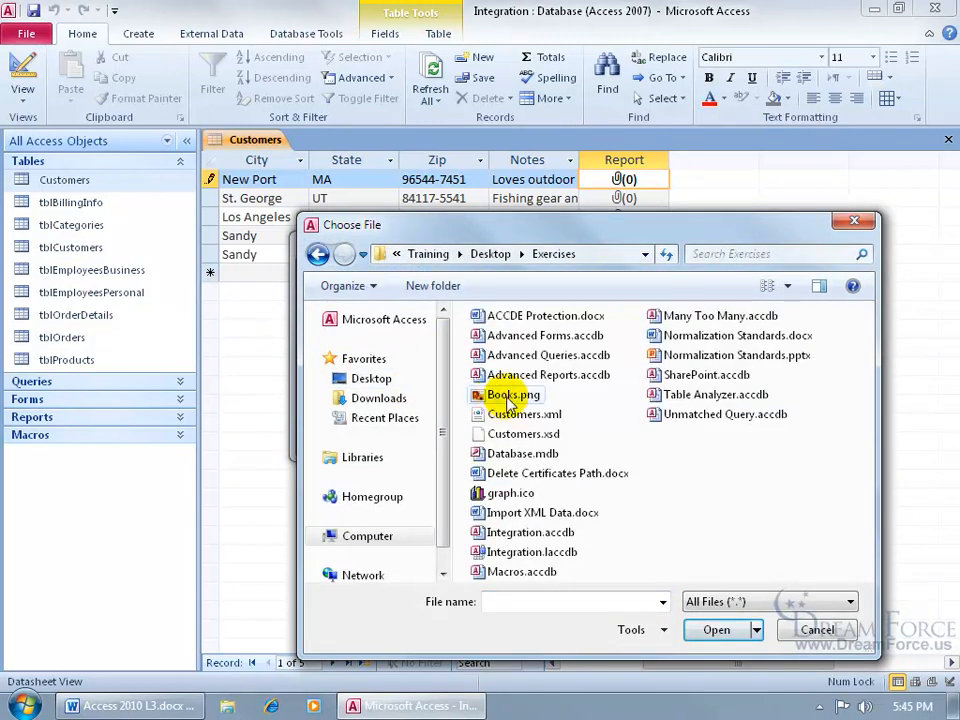
double_click(510, 396)
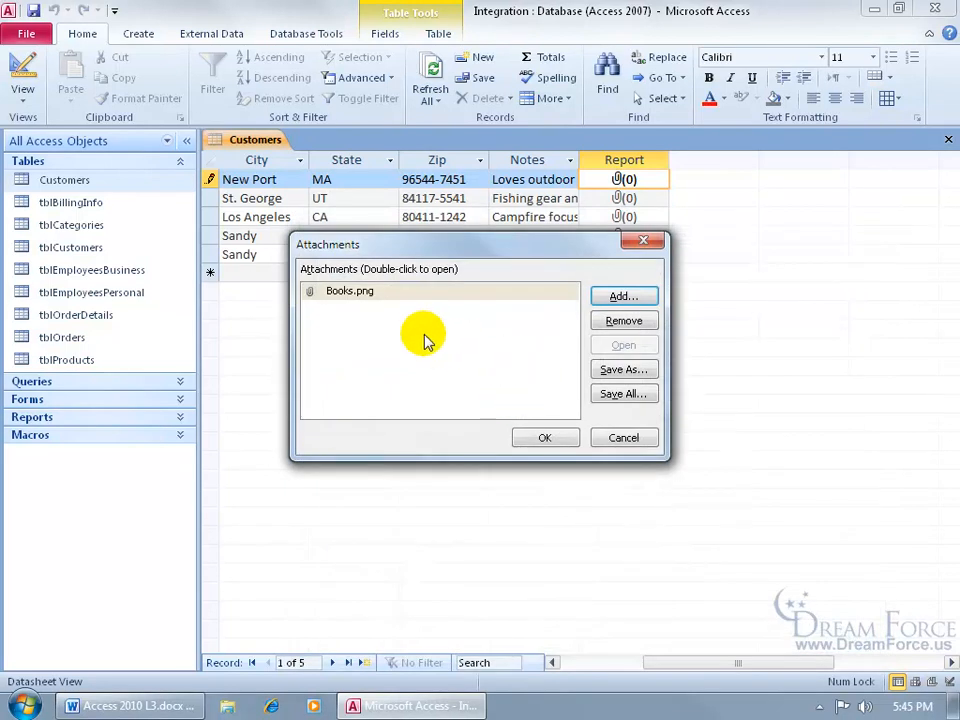
click(623, 297)
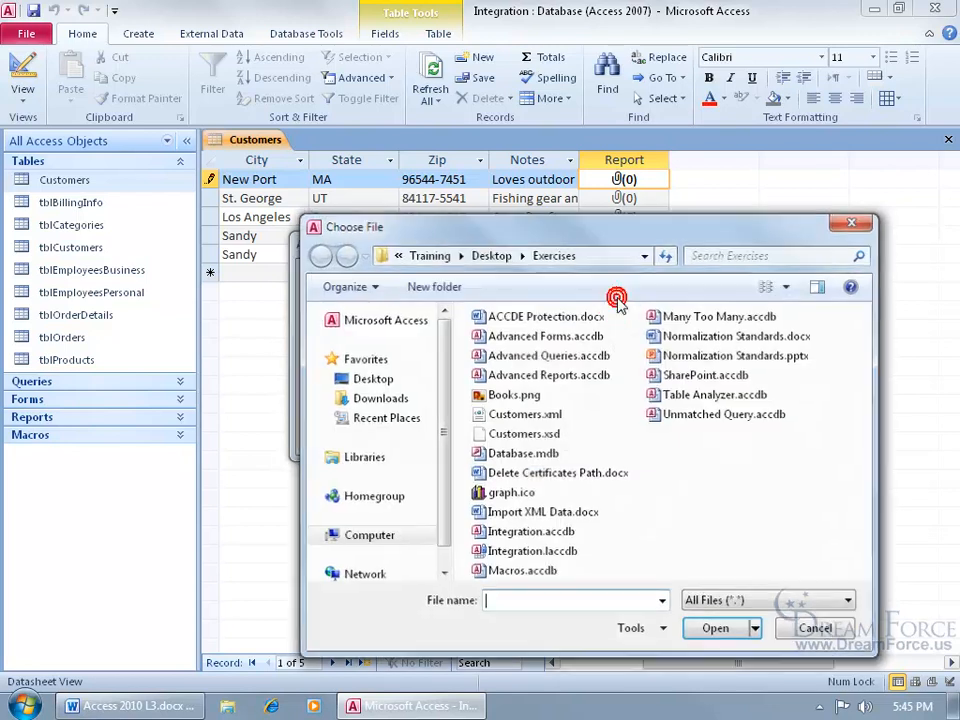
double_click(546, 474)
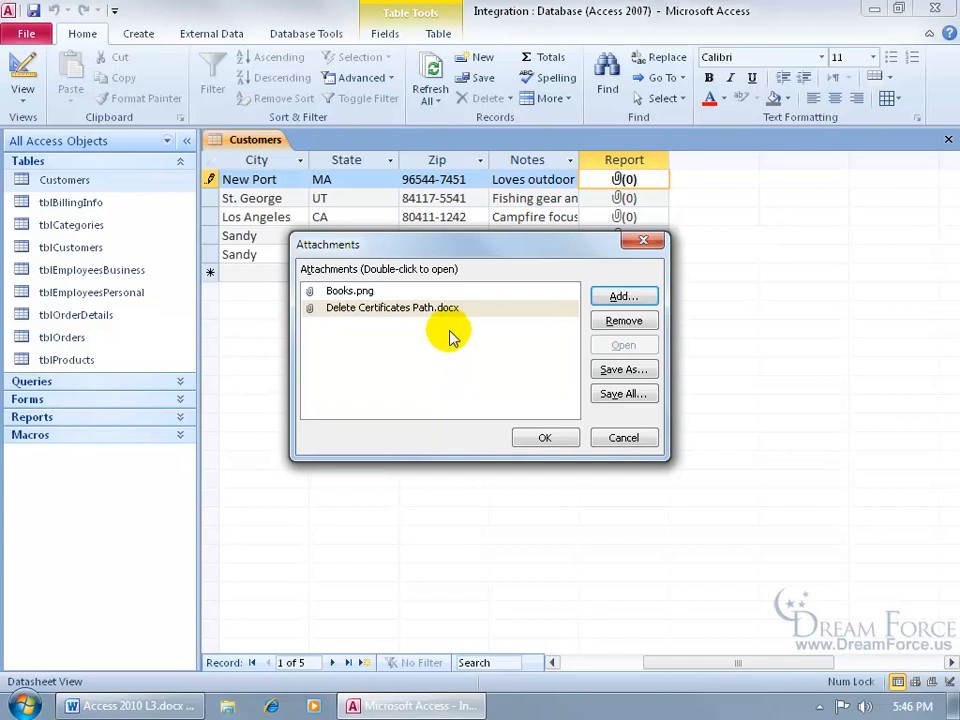
click(523, 437)
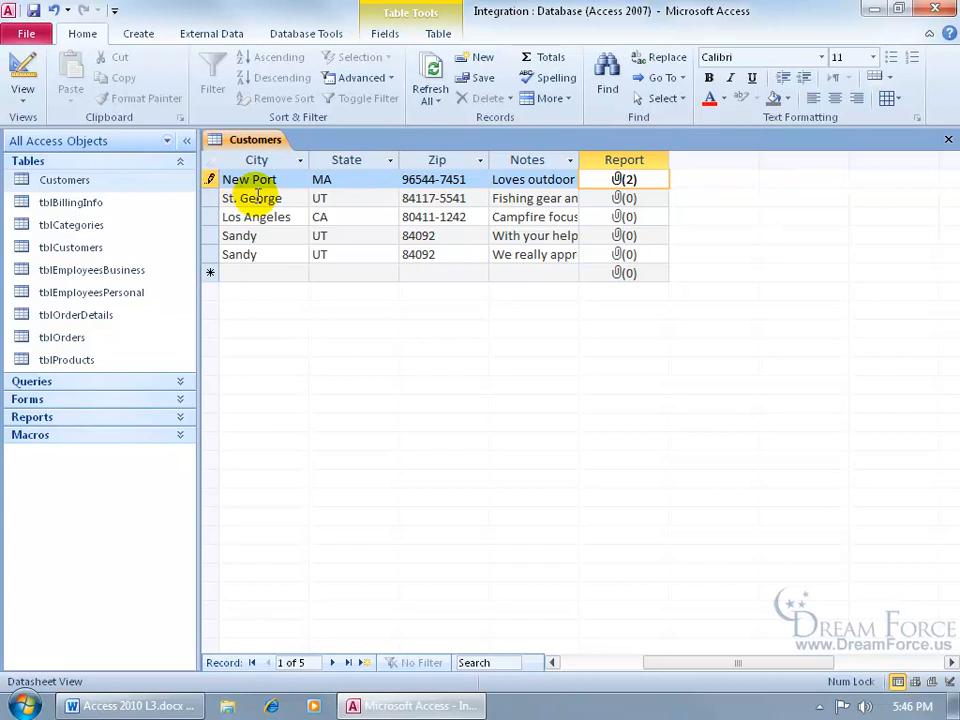
click(255, 197)
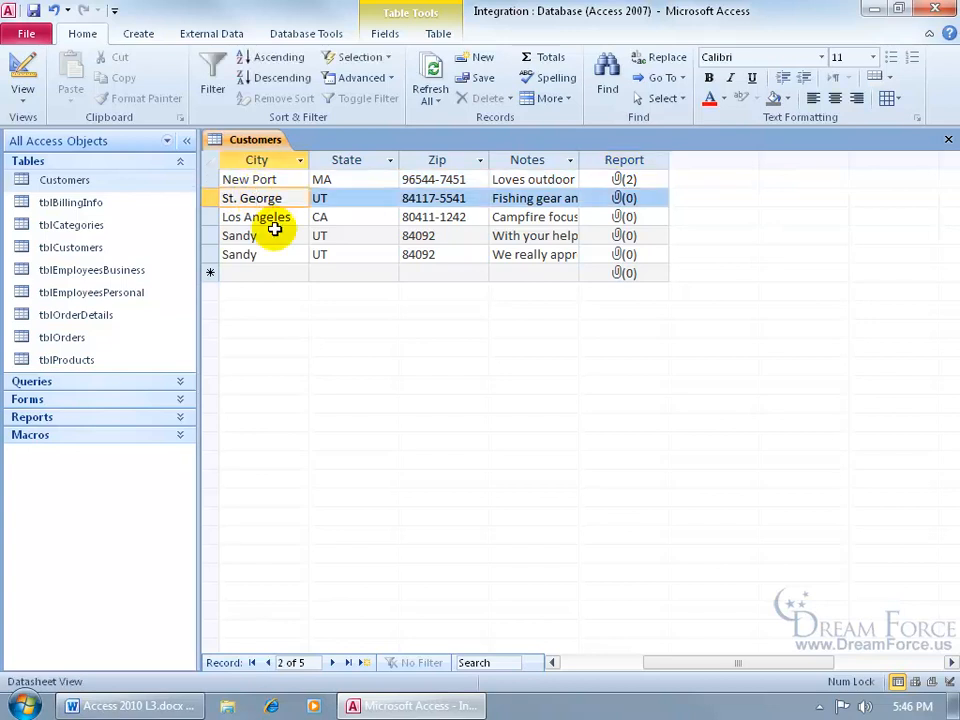
double_click(624, 179)
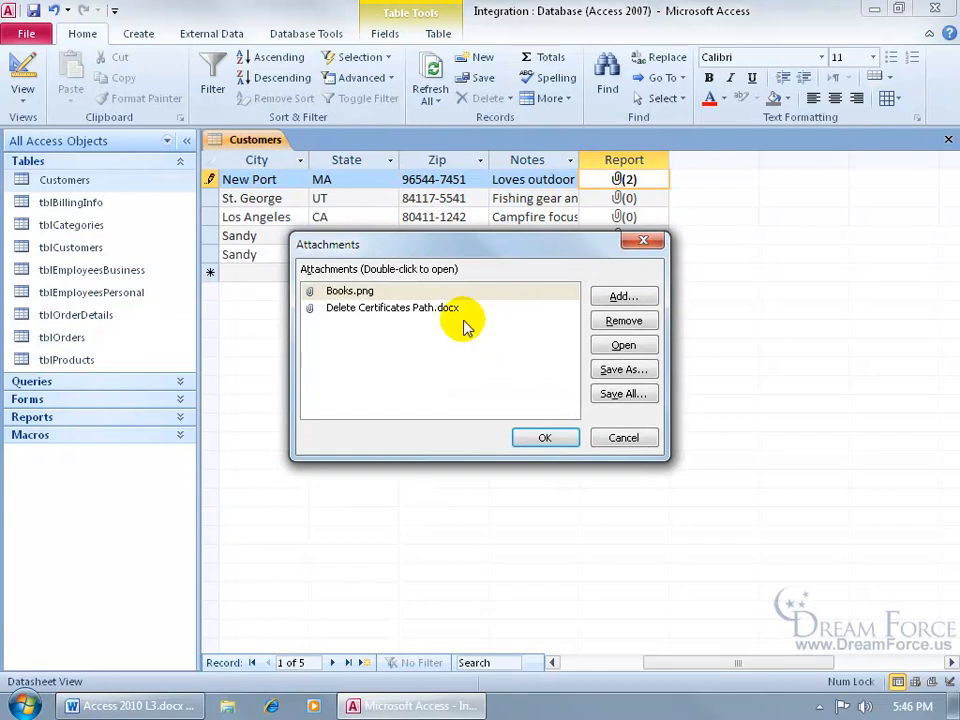
click(326, 291)
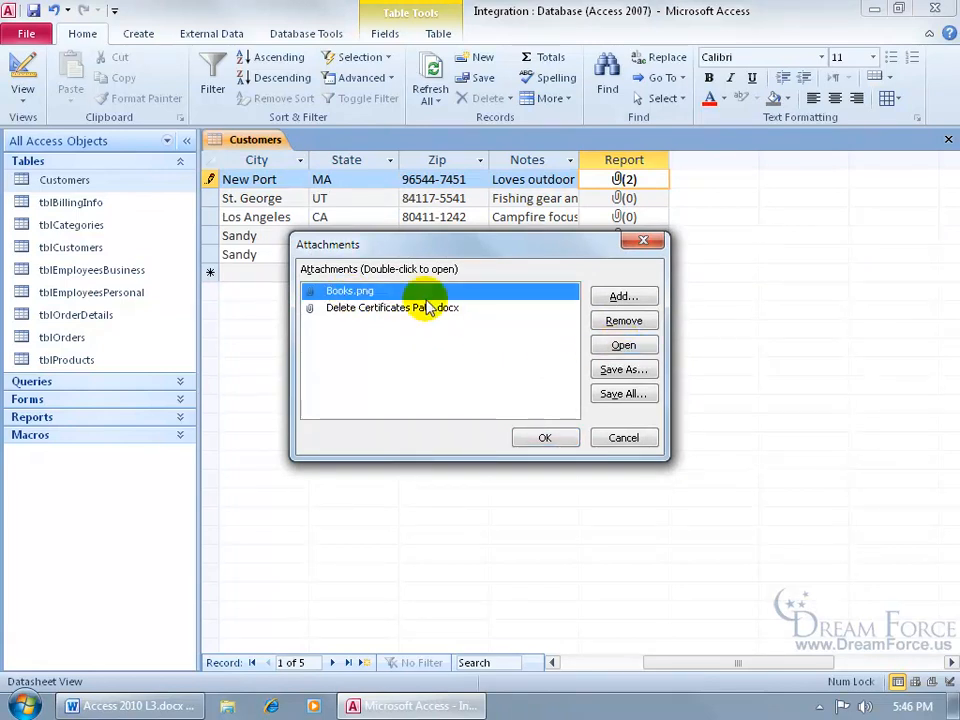
double_click(369, 291)
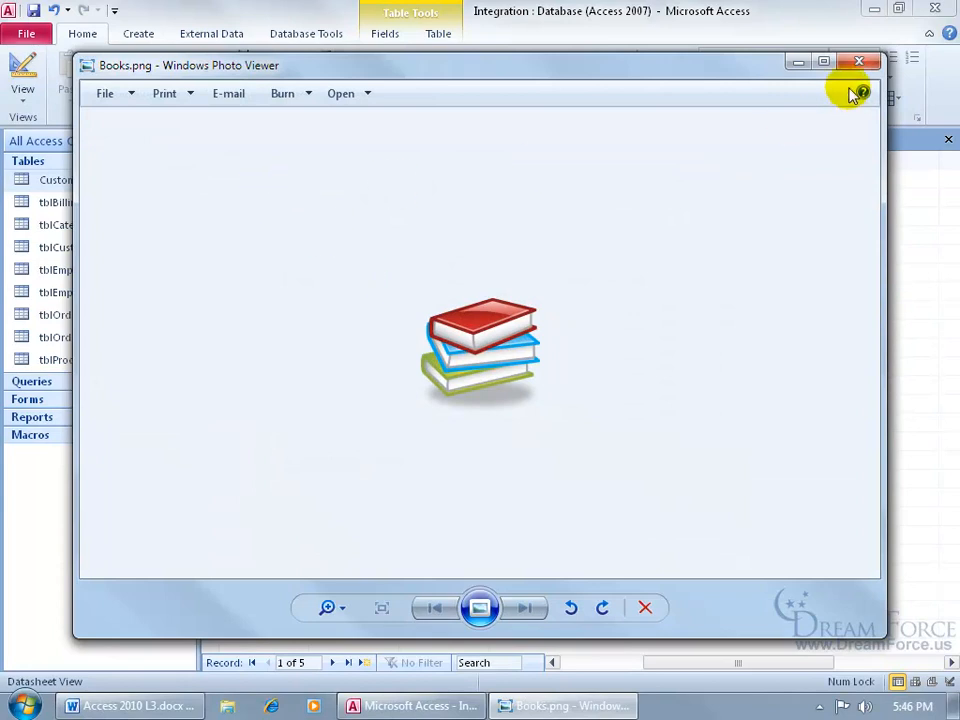
click(858, 61)
click(400, 310)
double_click(399, 310)
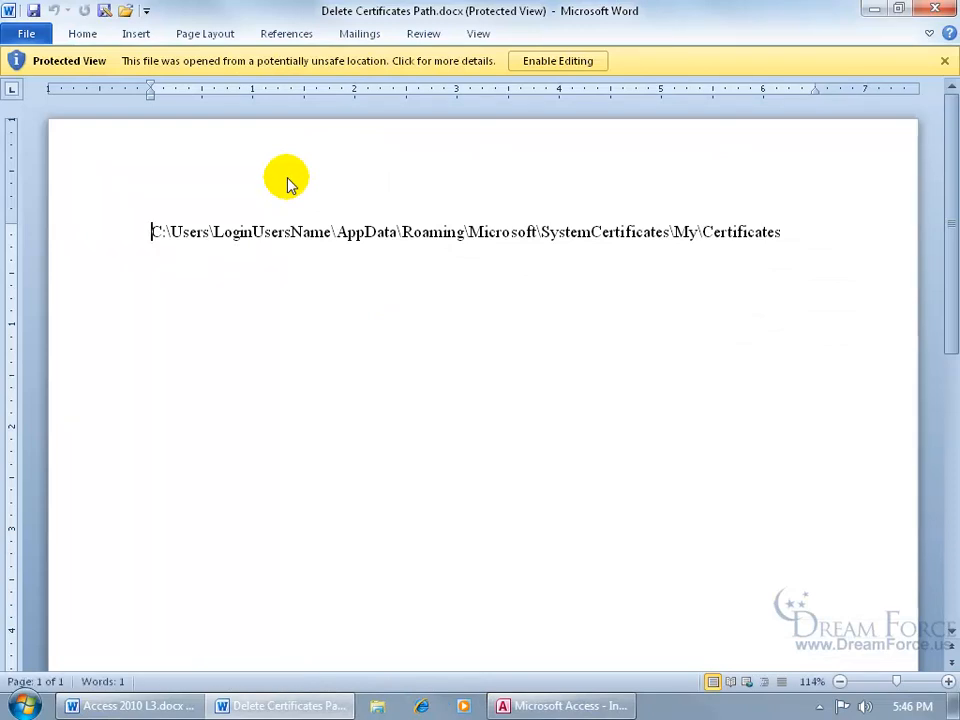
click(936, 9)
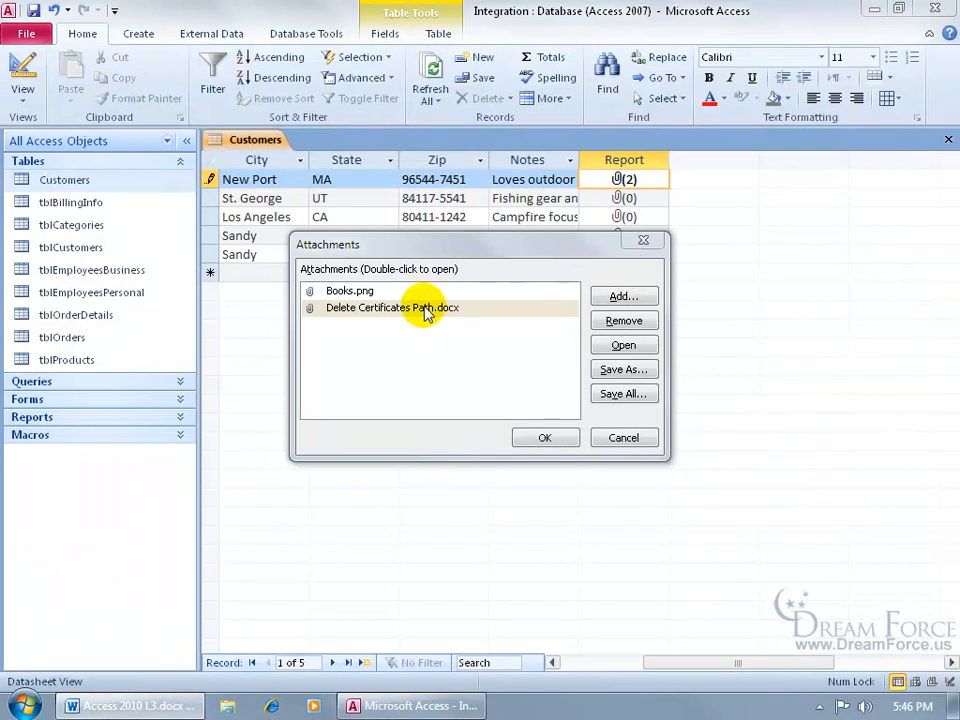
click(422, 307)
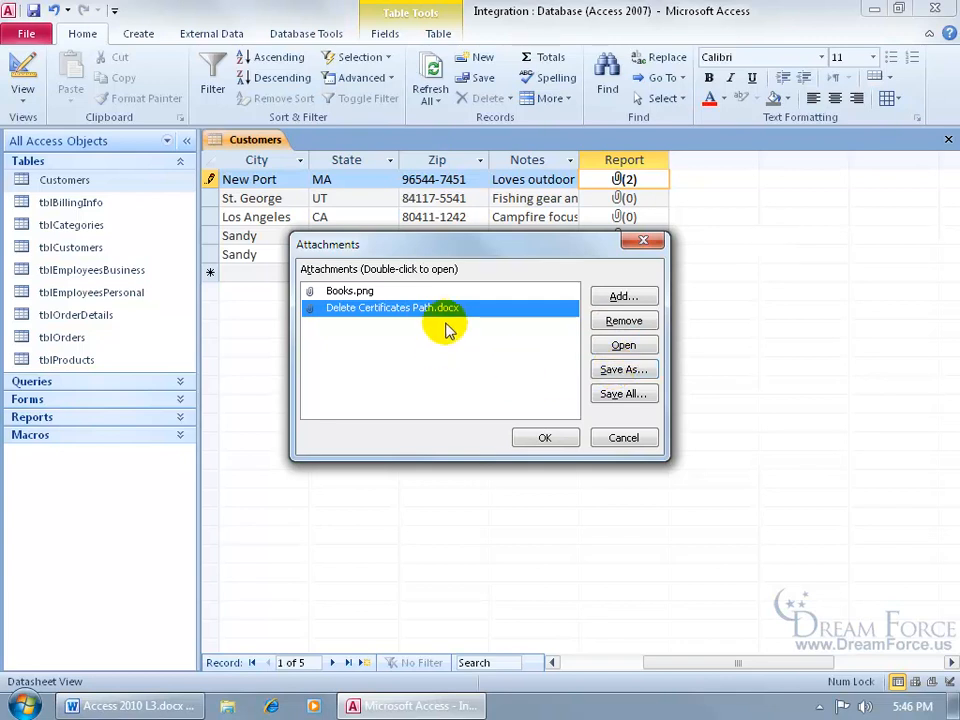
click(610, 371)
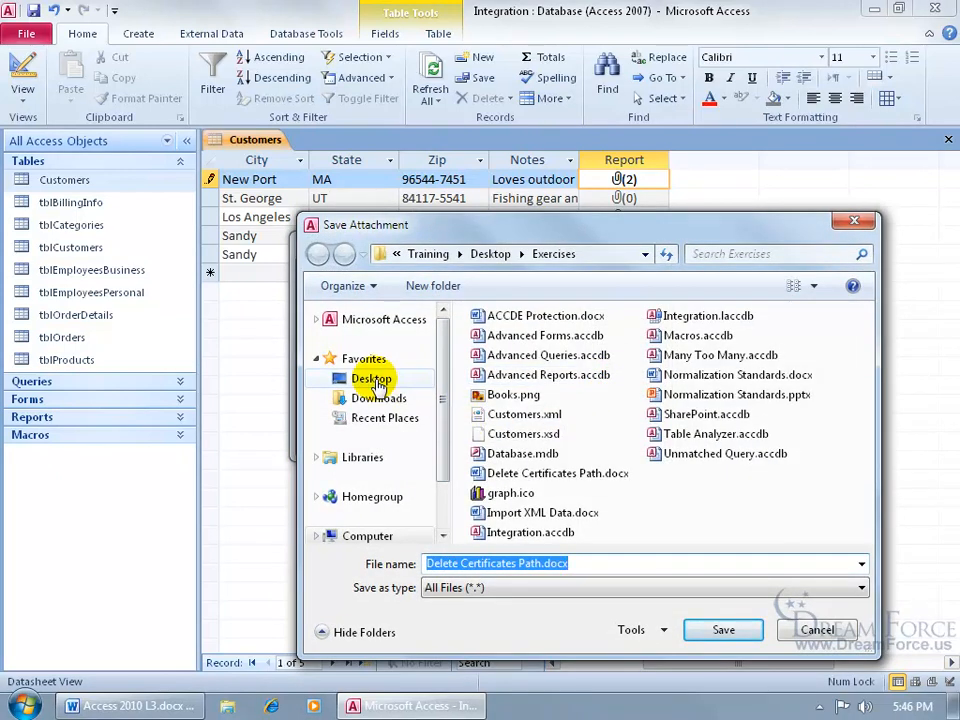
click(815, 630)
click(624, 438)
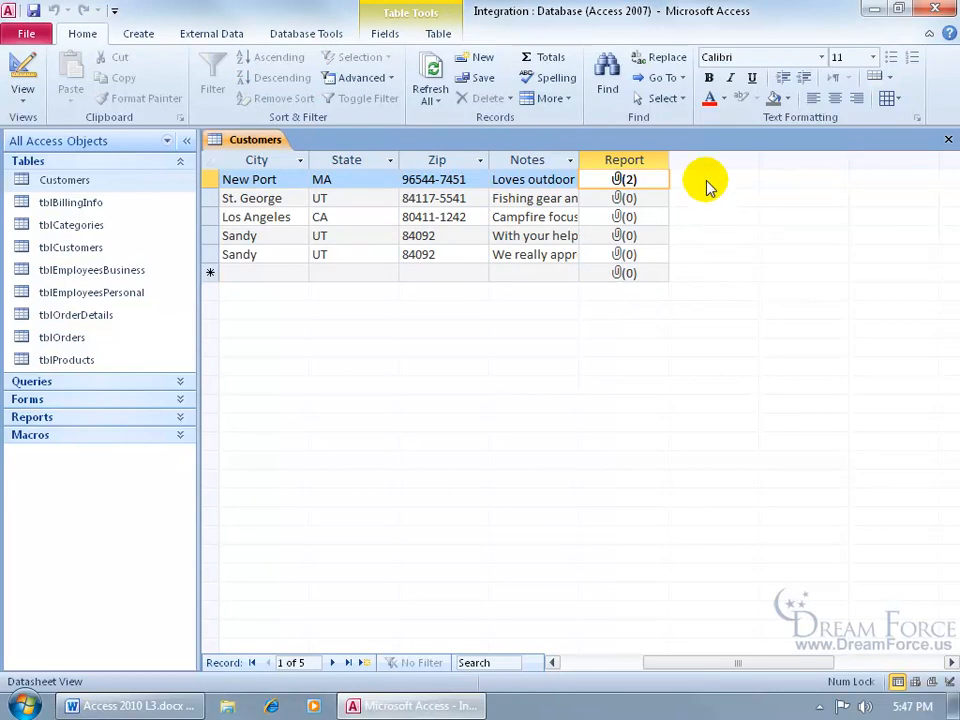
- Close the Customers table and create a quick Customers form shown in Form View
click(946, 139)
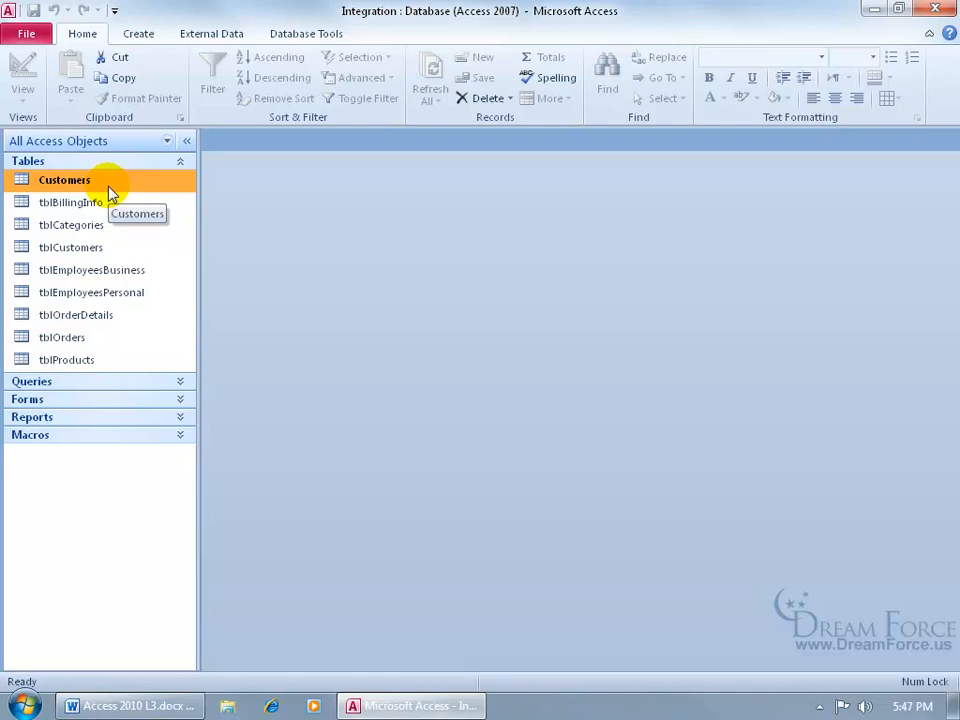
click(138, 34)
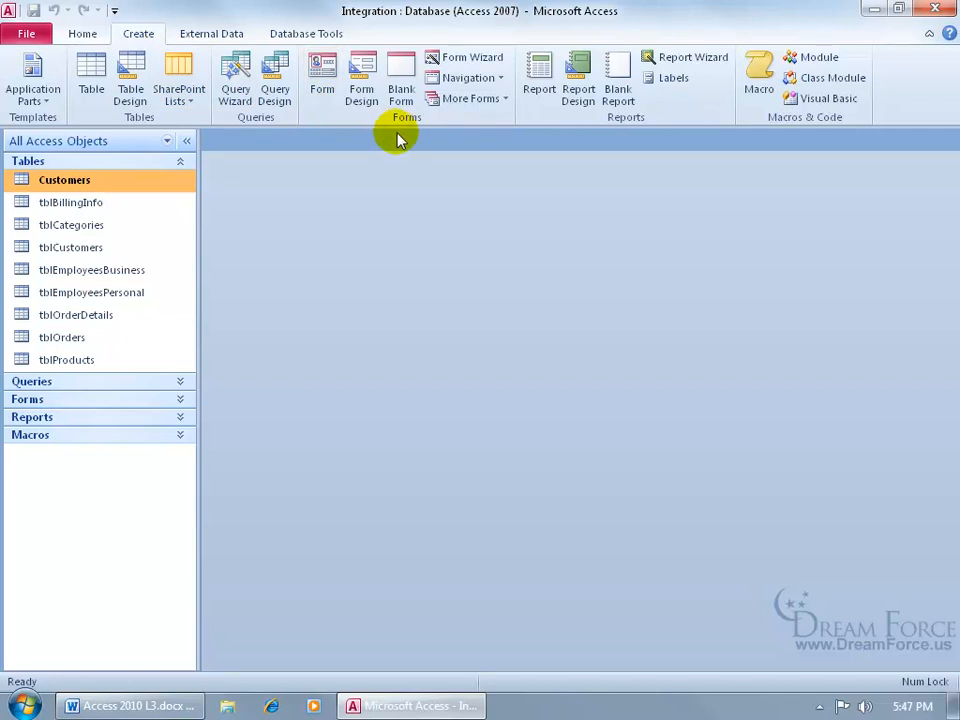
click(322, 80)
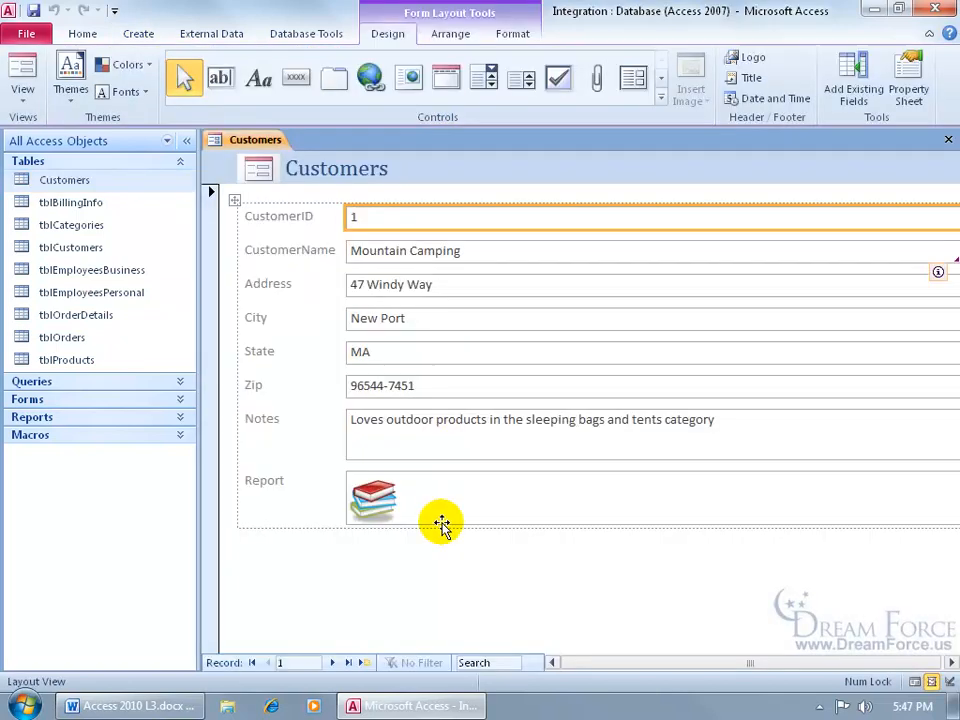
right_click(248, 146)
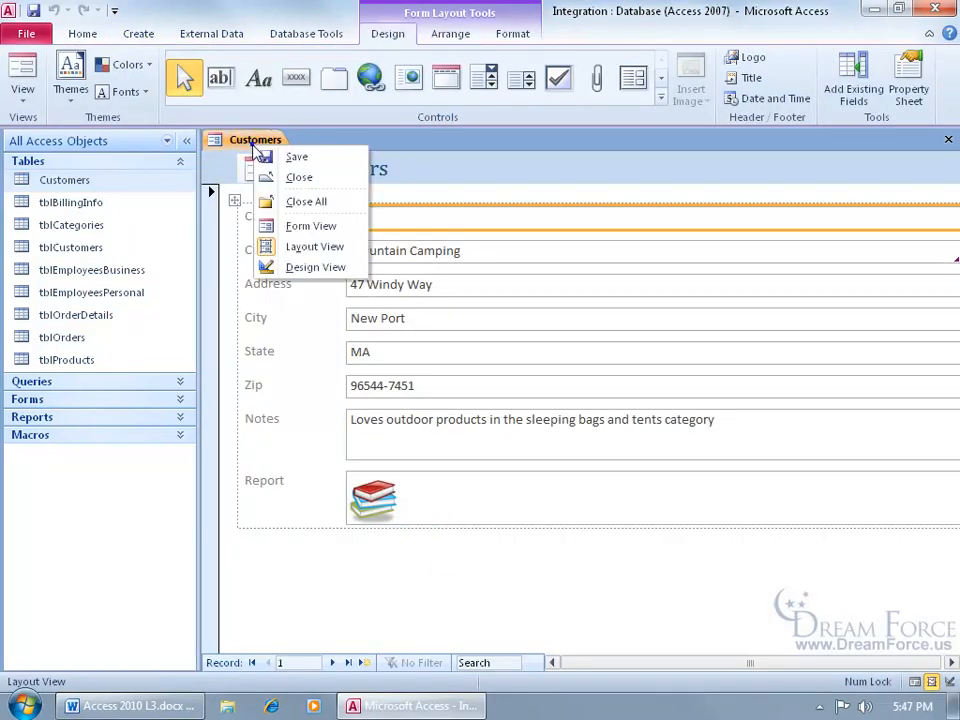
click(293, 226)
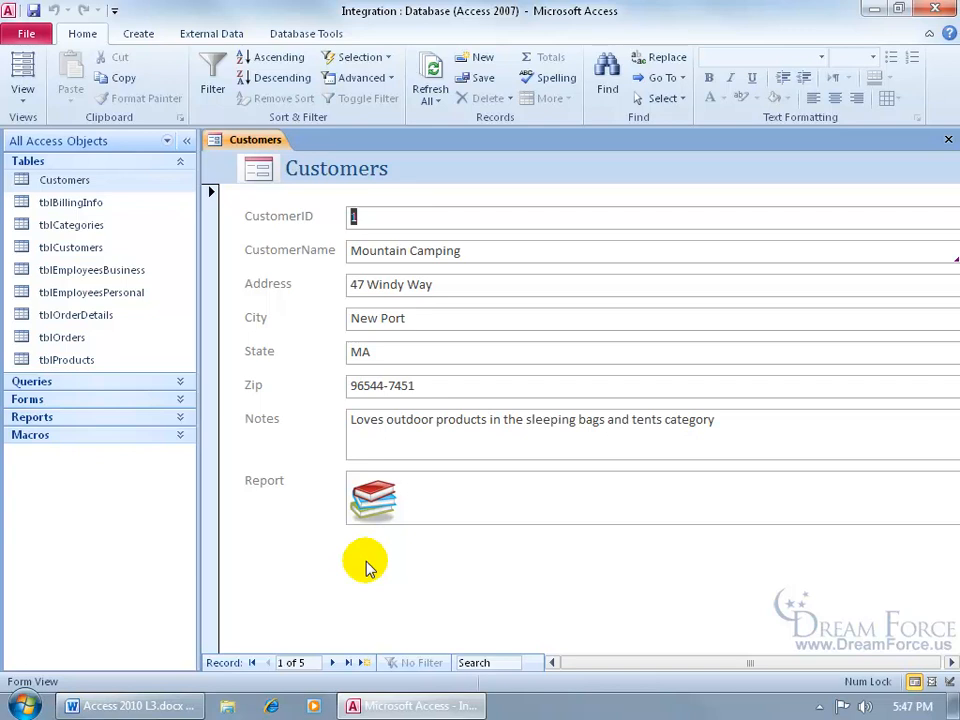
- Step through the first record's attachments and open its attachment list
click(380, 497)
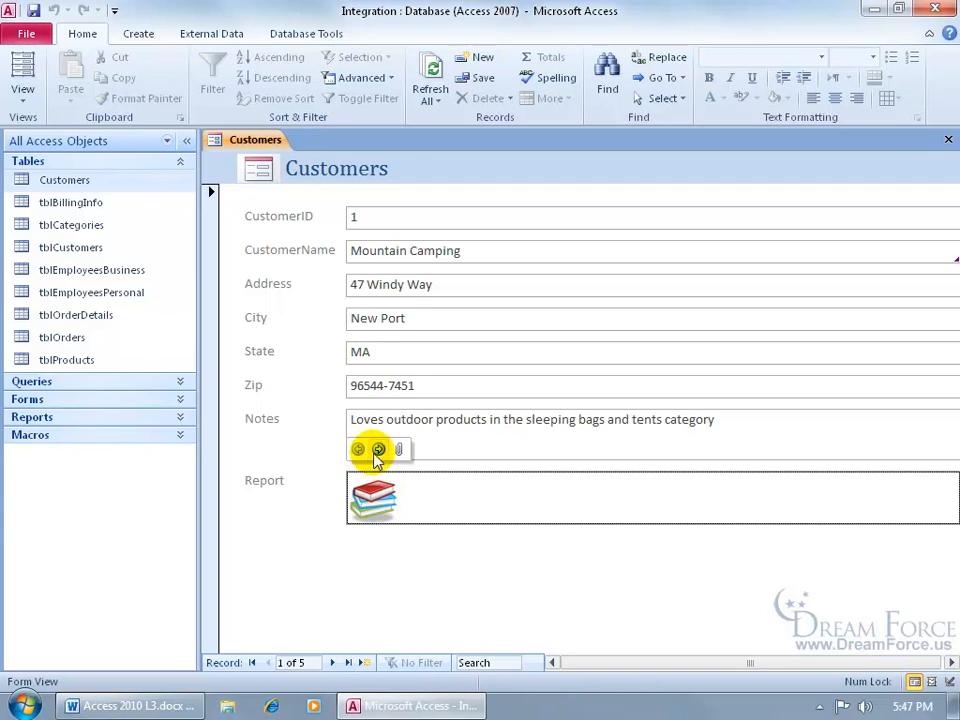
click(378, 450)
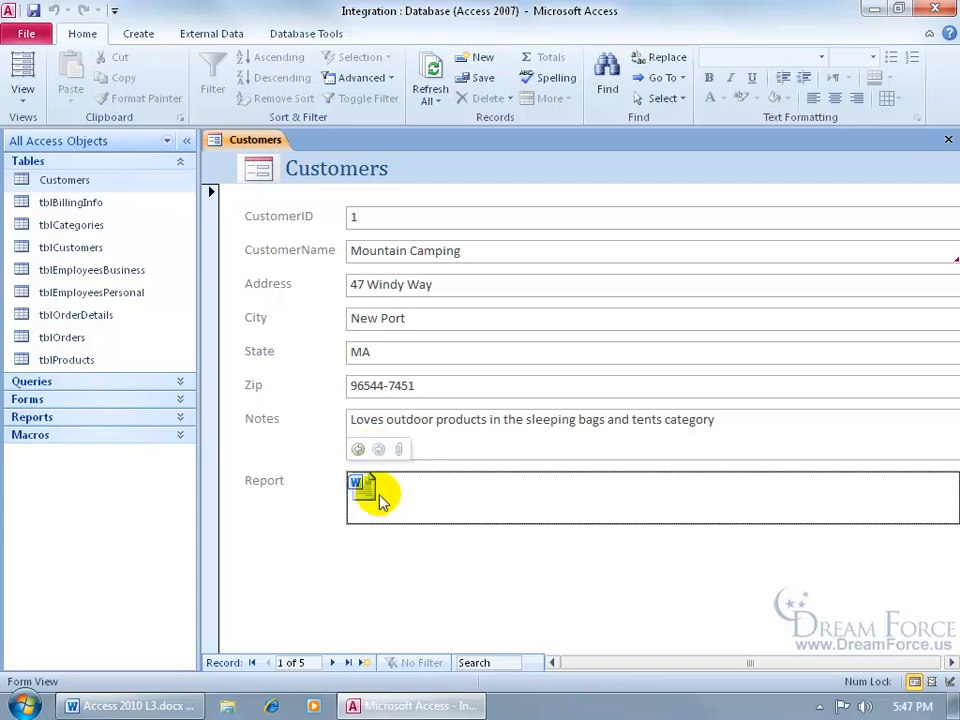
click(358, 449)
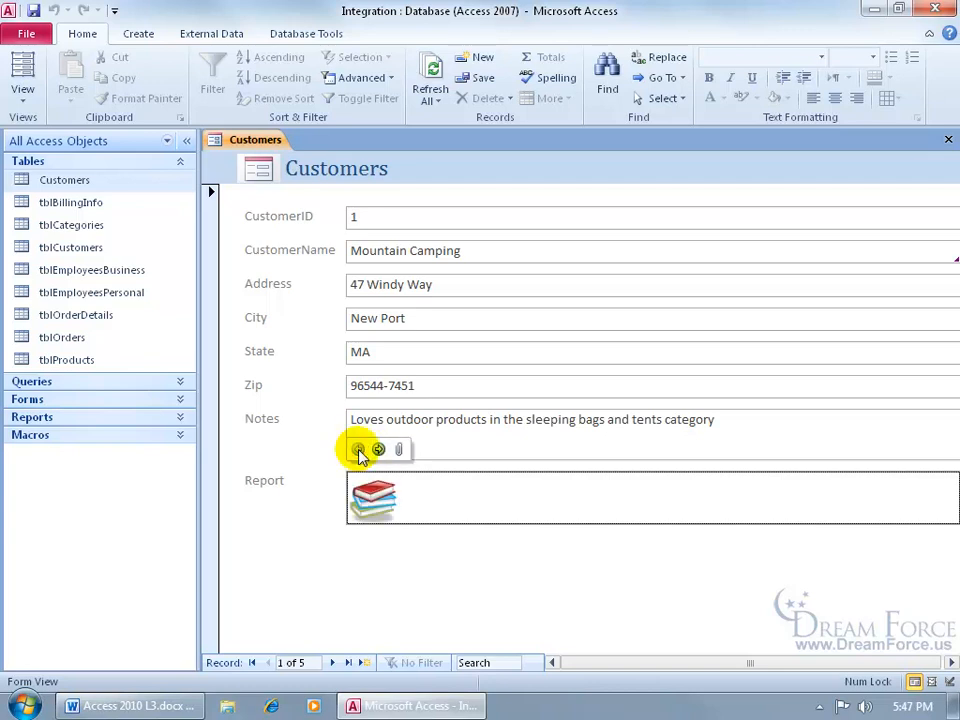
click(399, 449)
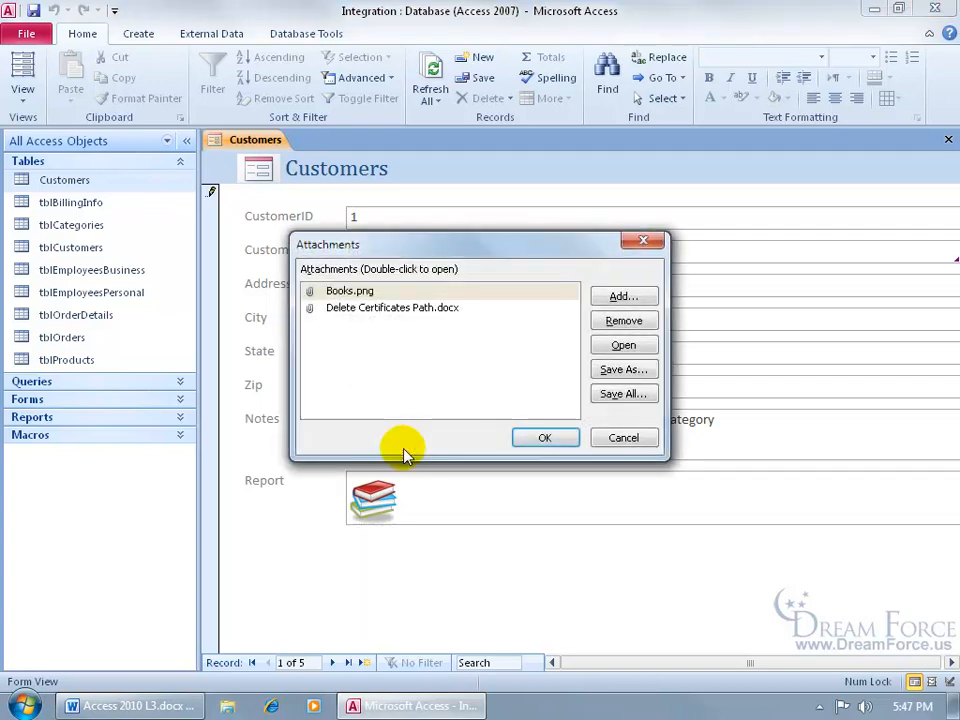
- Close the attachment list and use the Report field's Forward and Back commands
click(562, 439)
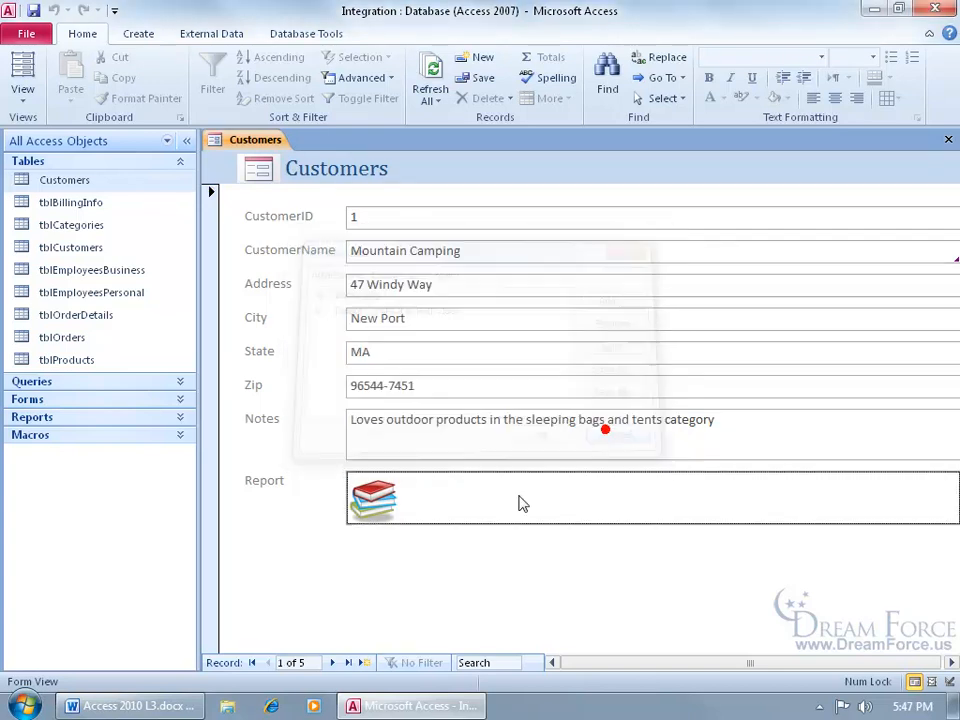
right_click(435, 502)
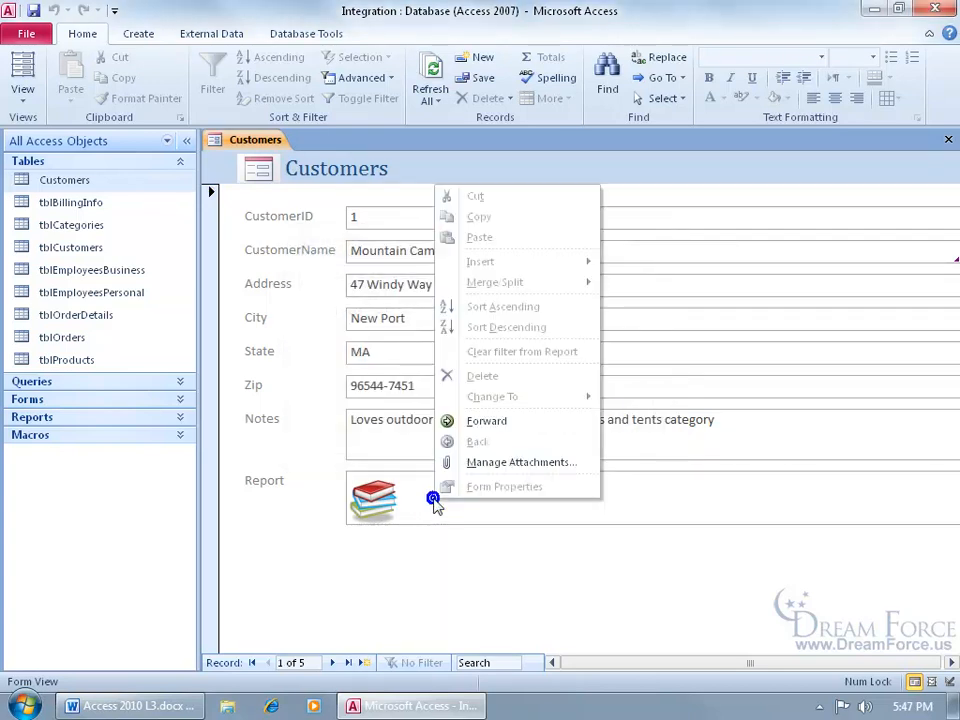
click(491, 422)
right_click(473, 490)
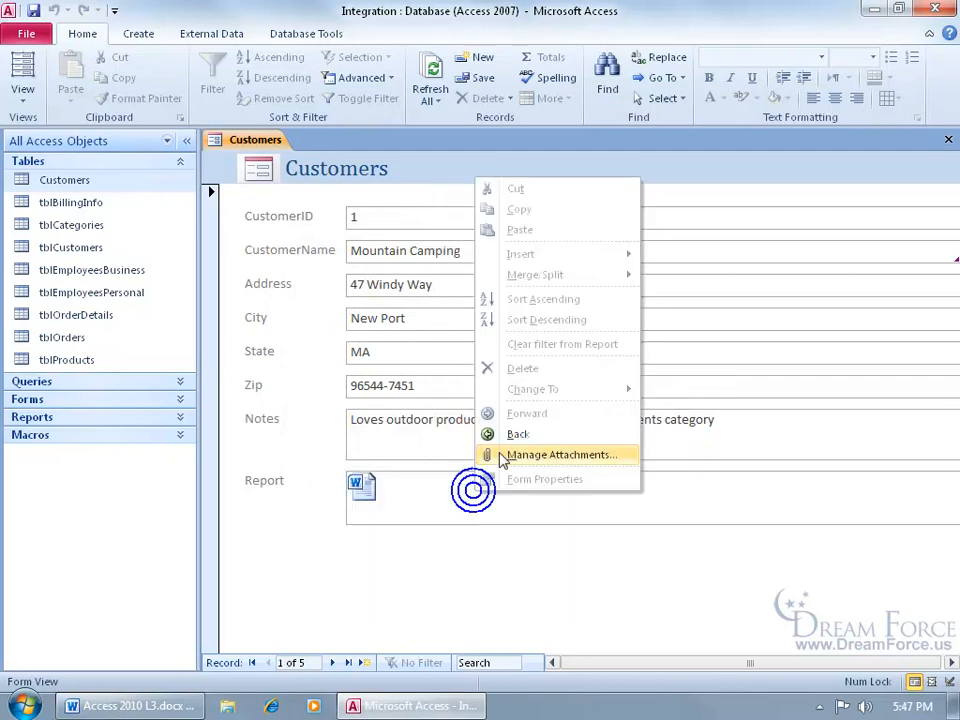
click(506, 436)
- Open Manage Attachments from the field's menu, cancel it, then reopen the attachment list
right_click(489, 504)
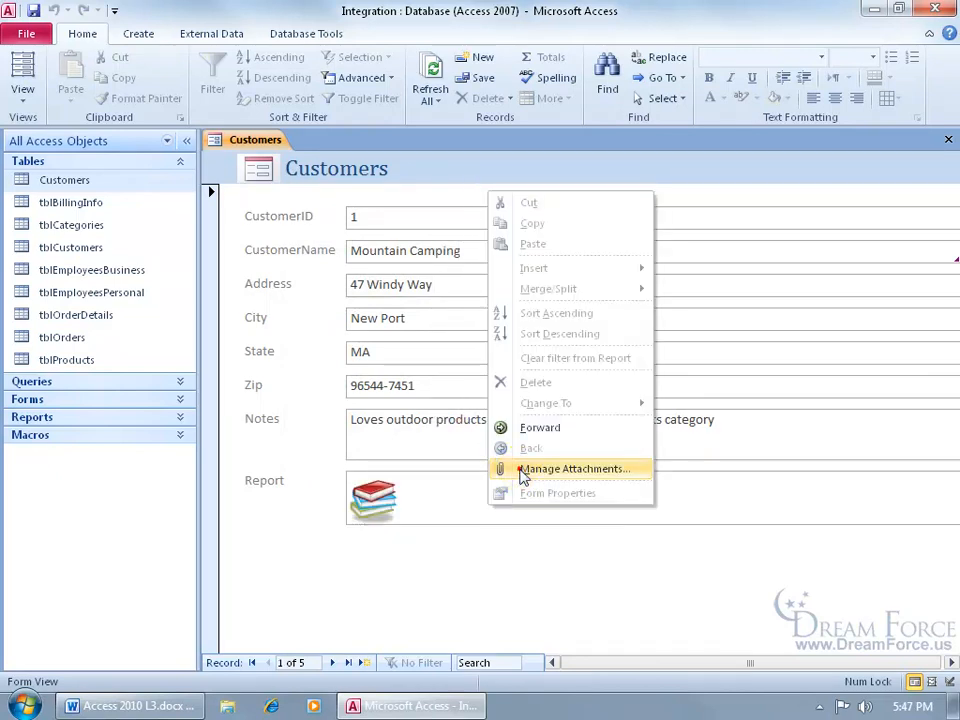
click(519, 467)
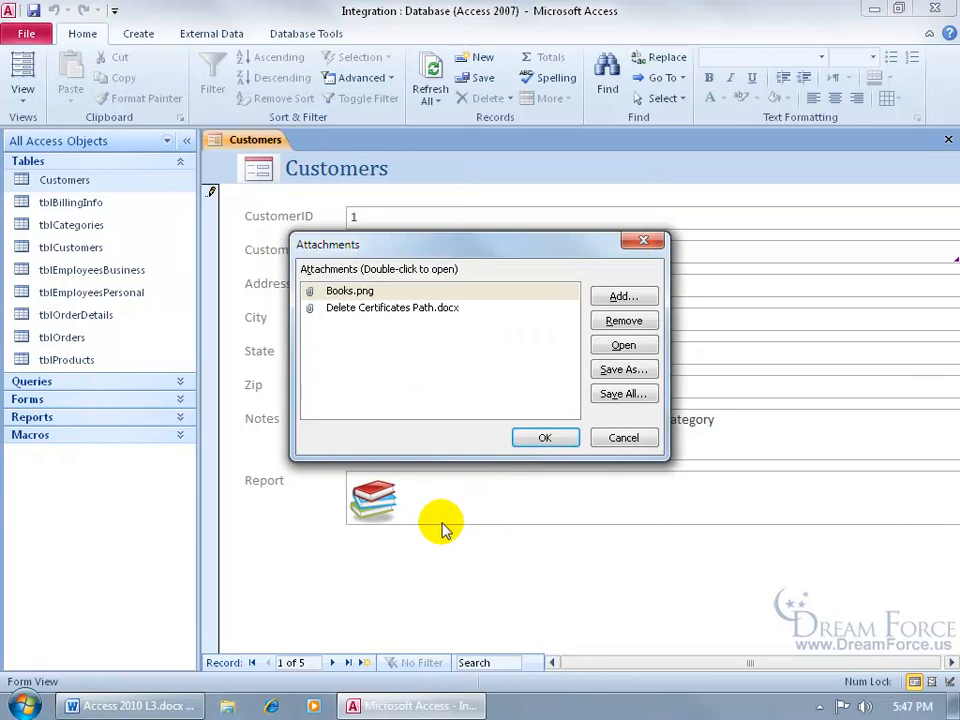
click(619, 437)
double_click(383, 500)
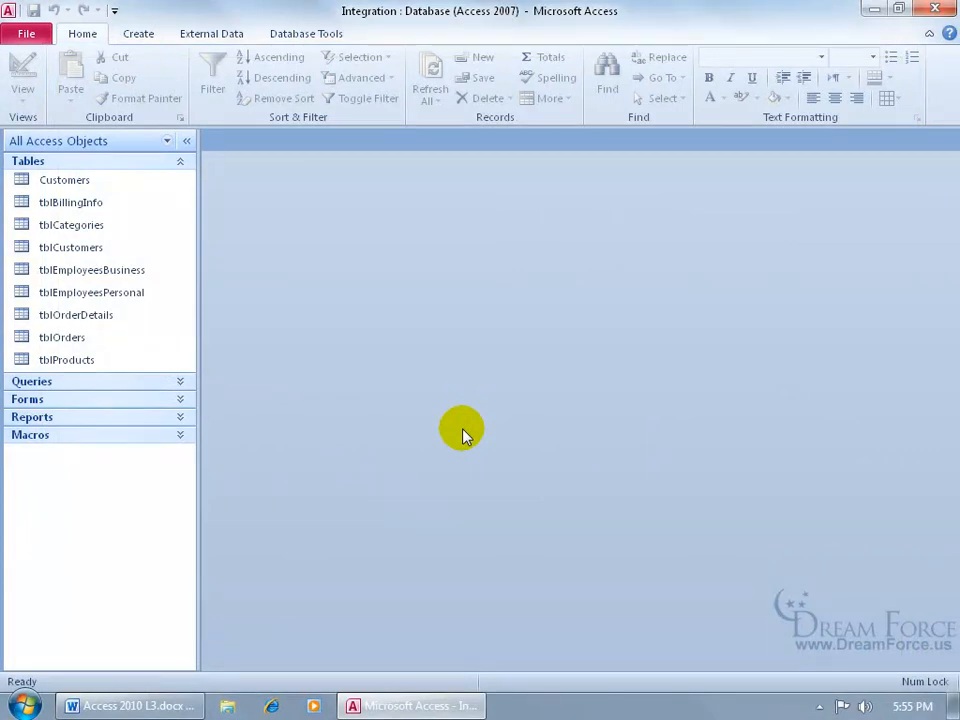
click(26, 35)
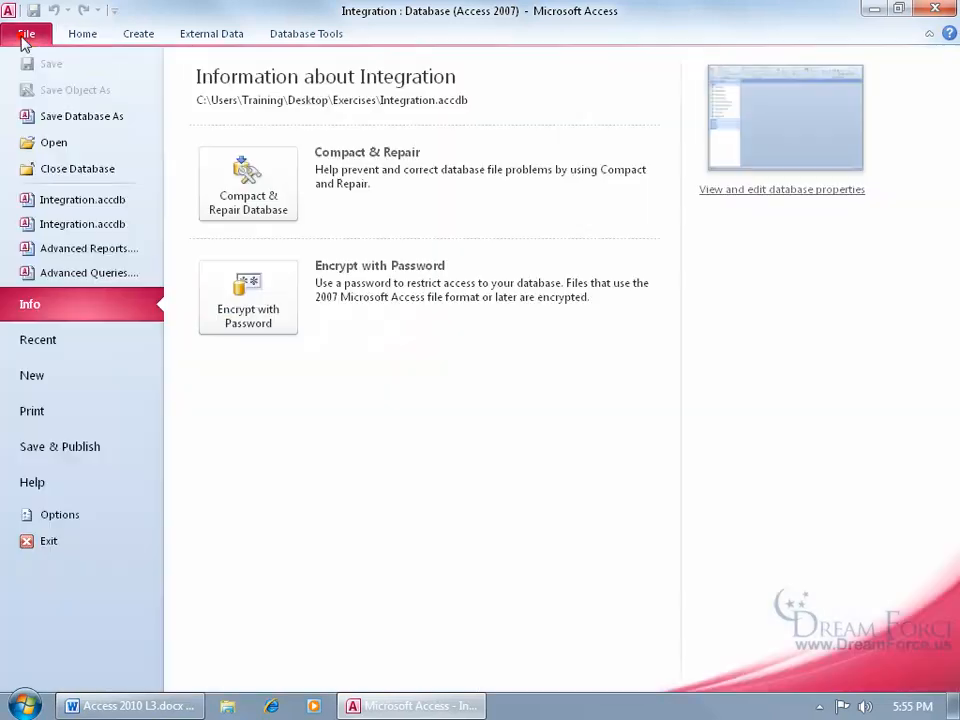
click(108, 447)
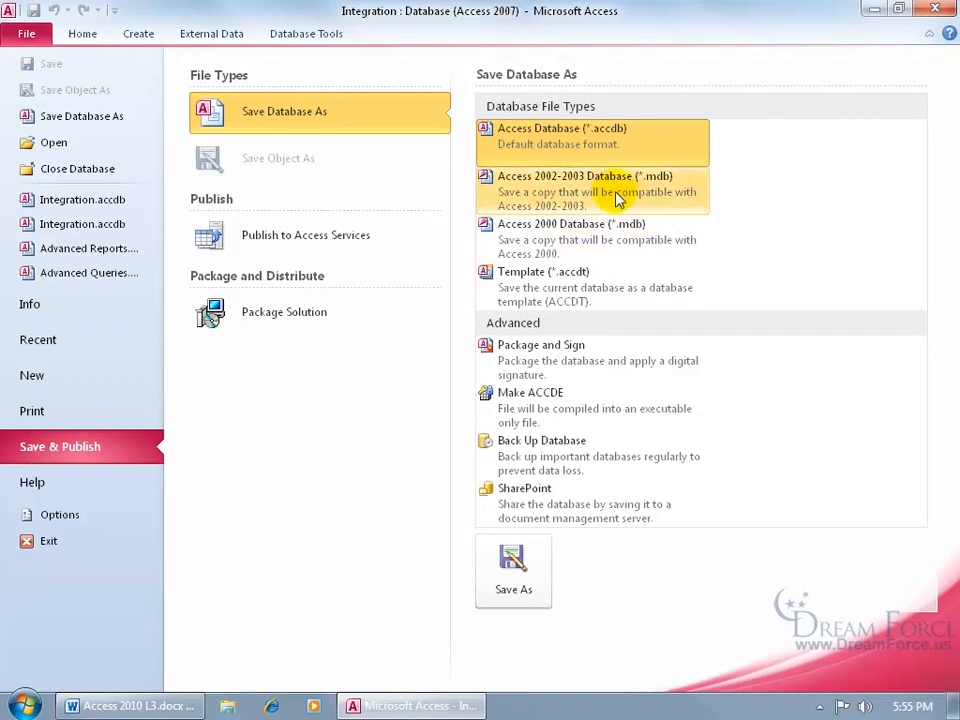
click(615, 189)
click(515, 566)
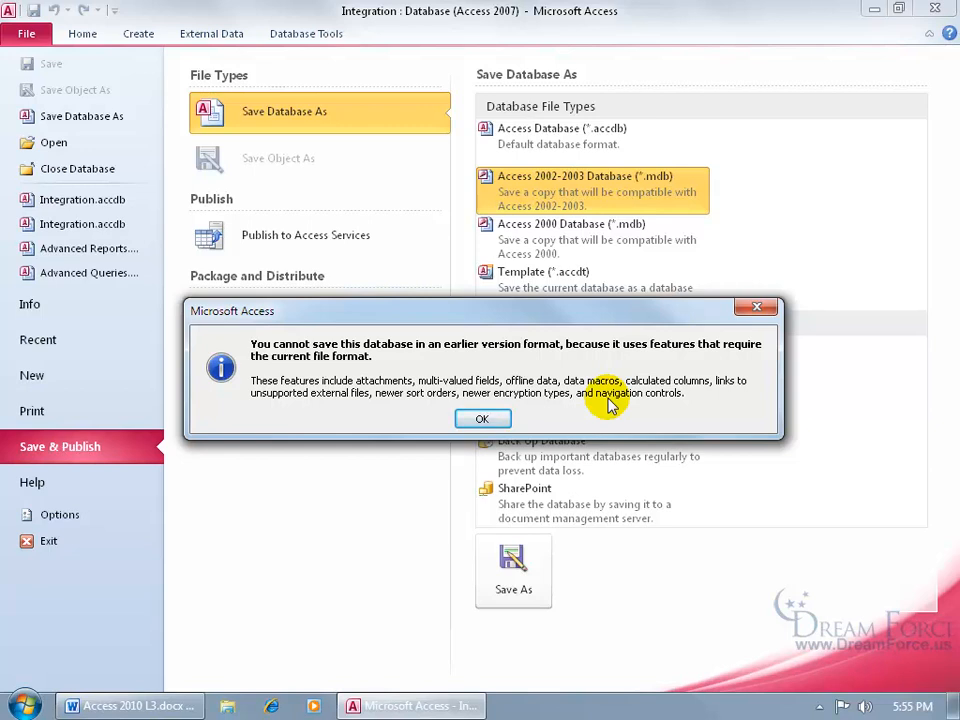
click(487, 418)
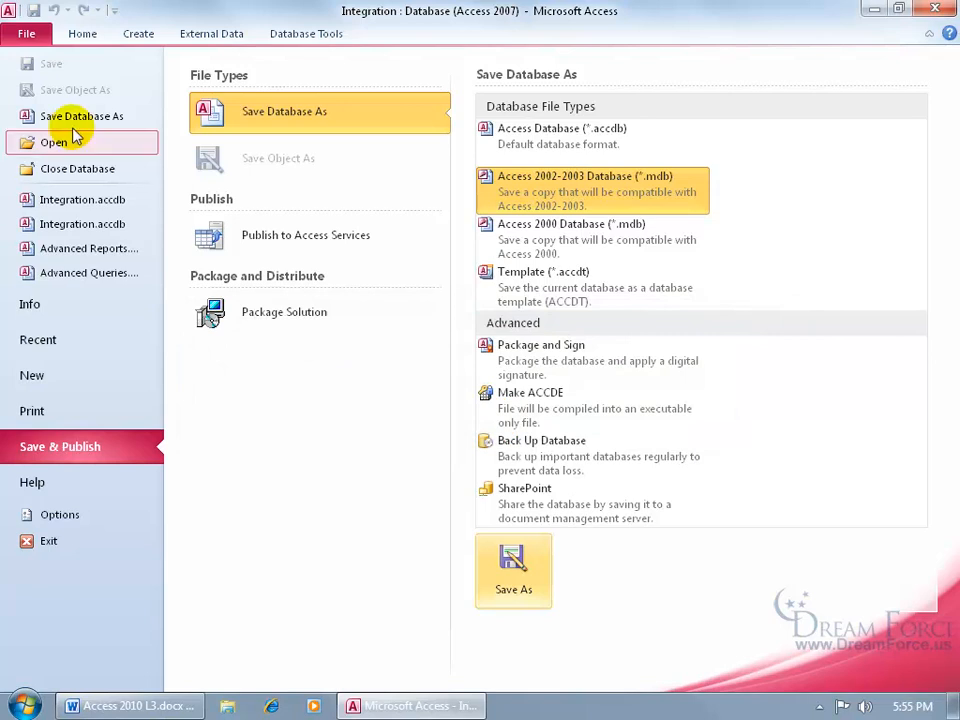
click(28, 32)
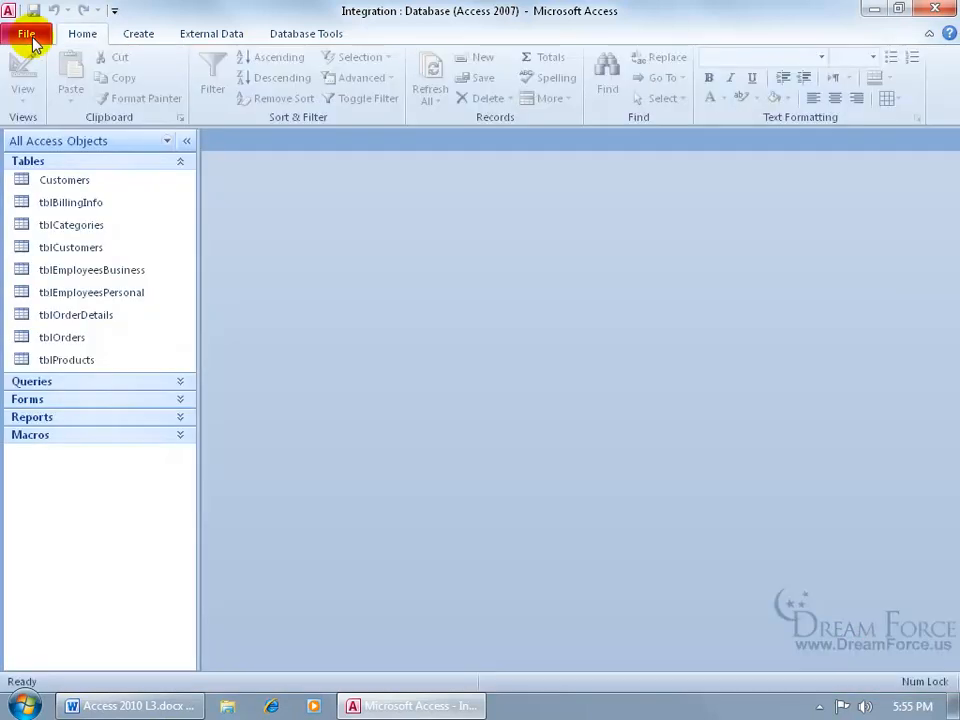
- Open Customers in Design View, delete the Attachment field, and save the table
double_click(71, 185)
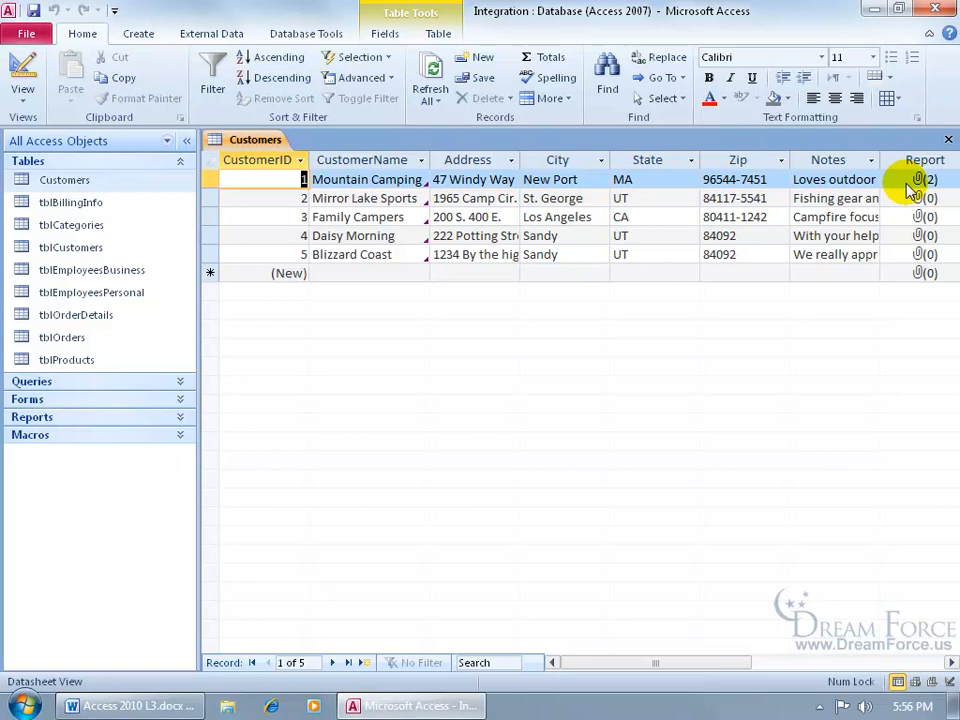
right_click(252, 146)
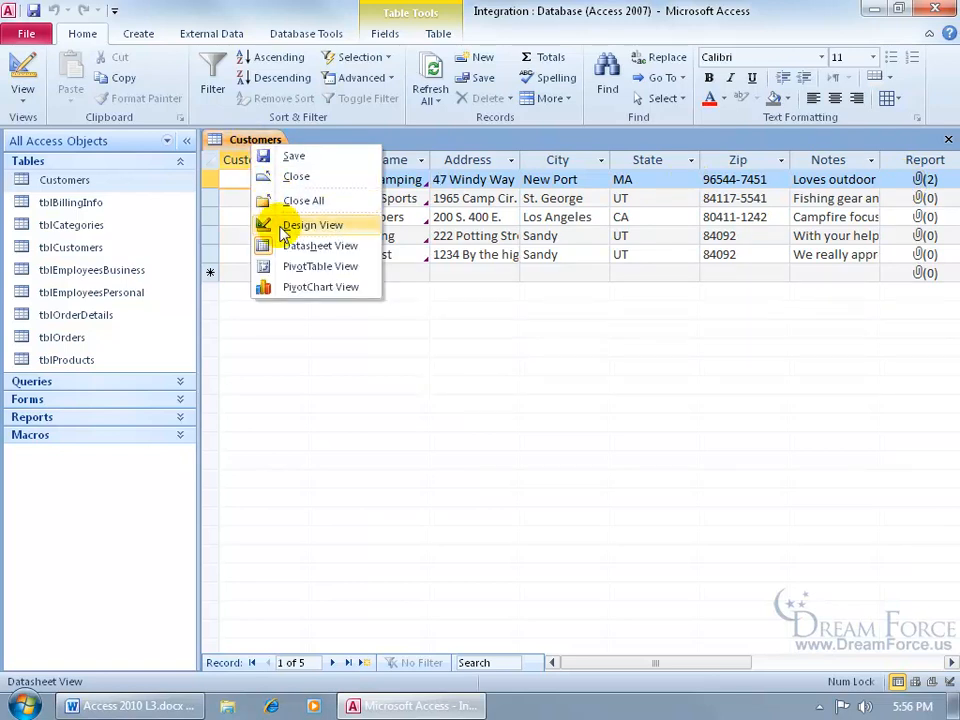
click(285, 226)
click(211, 304)
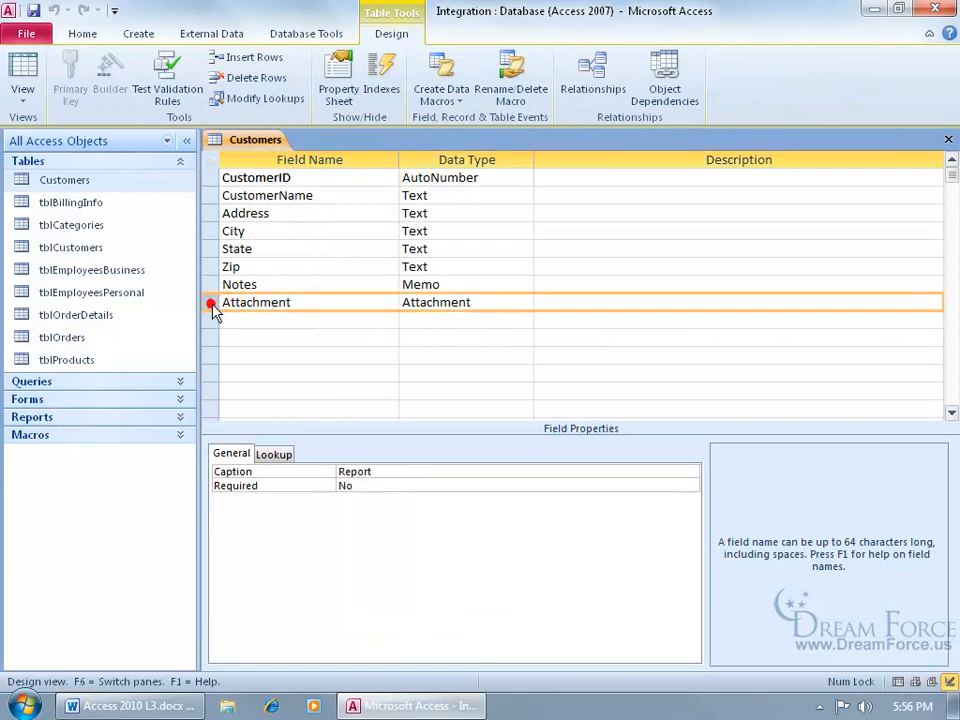
key(Delete)
click(436, 405)
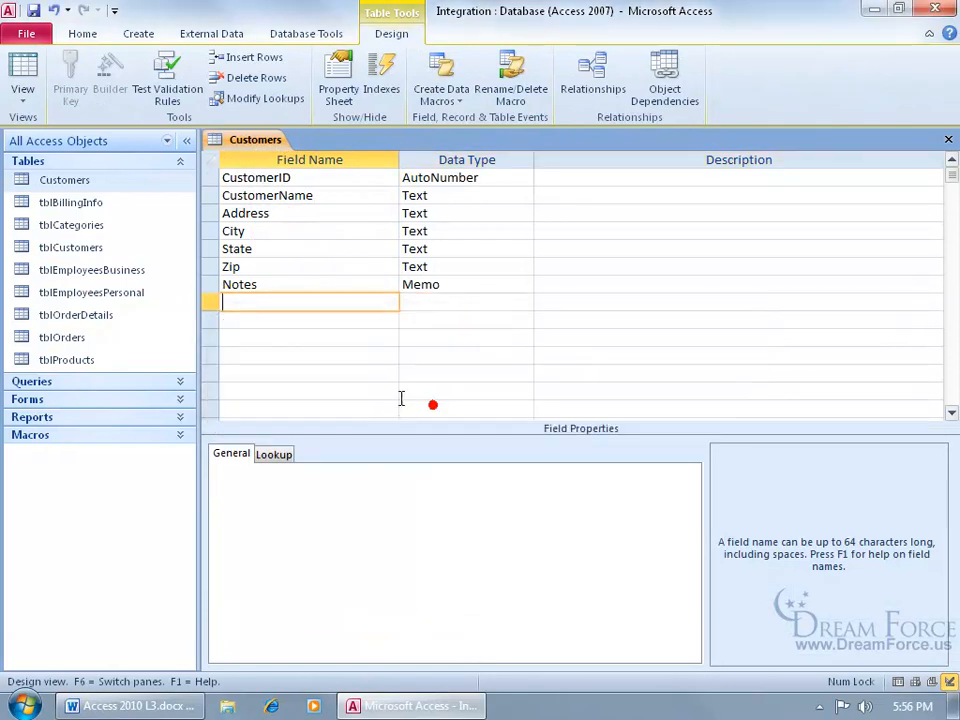
click(24, 68)
click(446, 405)
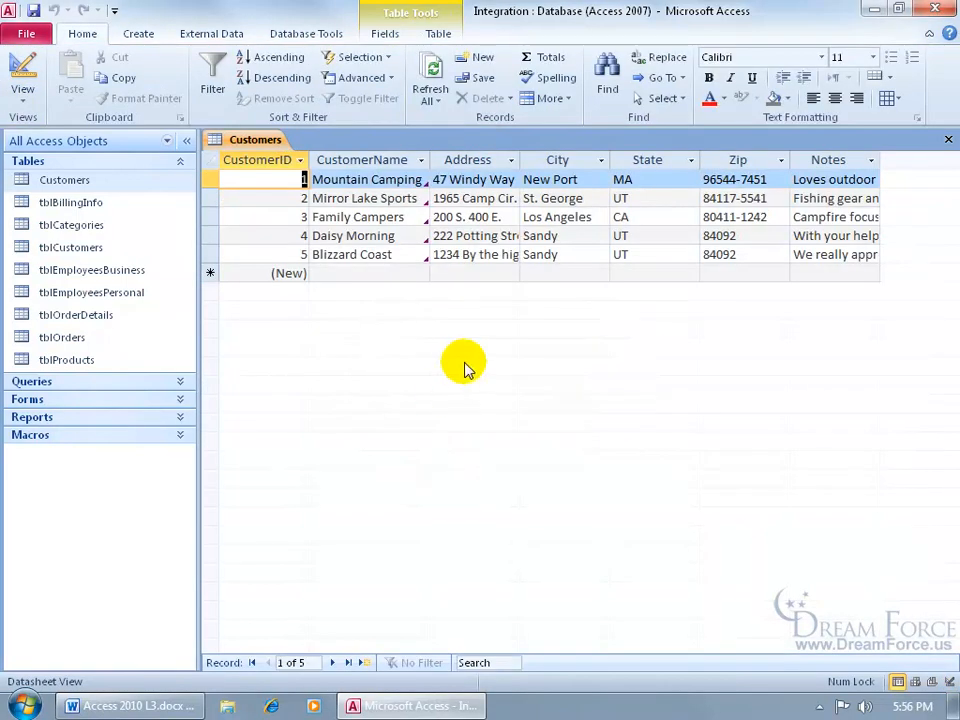
- Close the table and start a Save As in Access 2002-2003 Database format
click(950, 141)
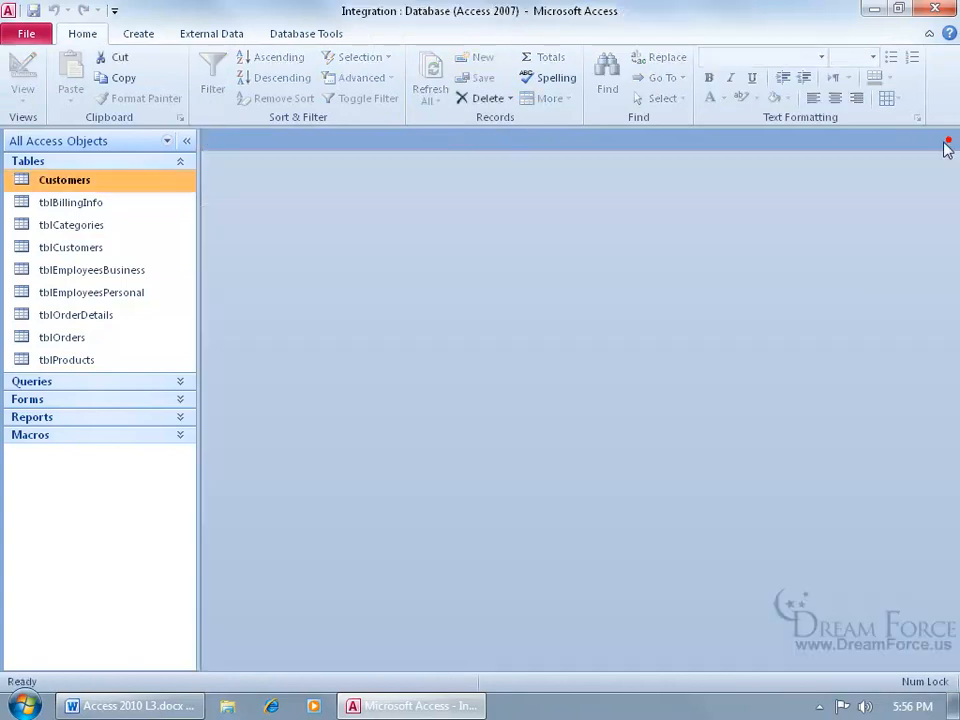
click(26, 33)
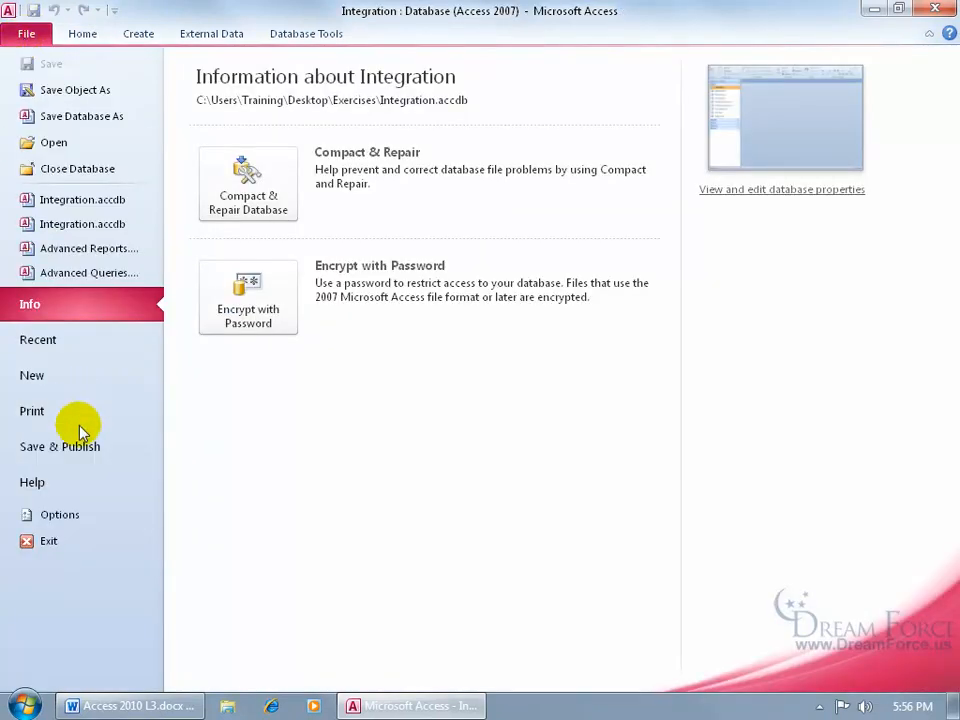
click(60, 446)
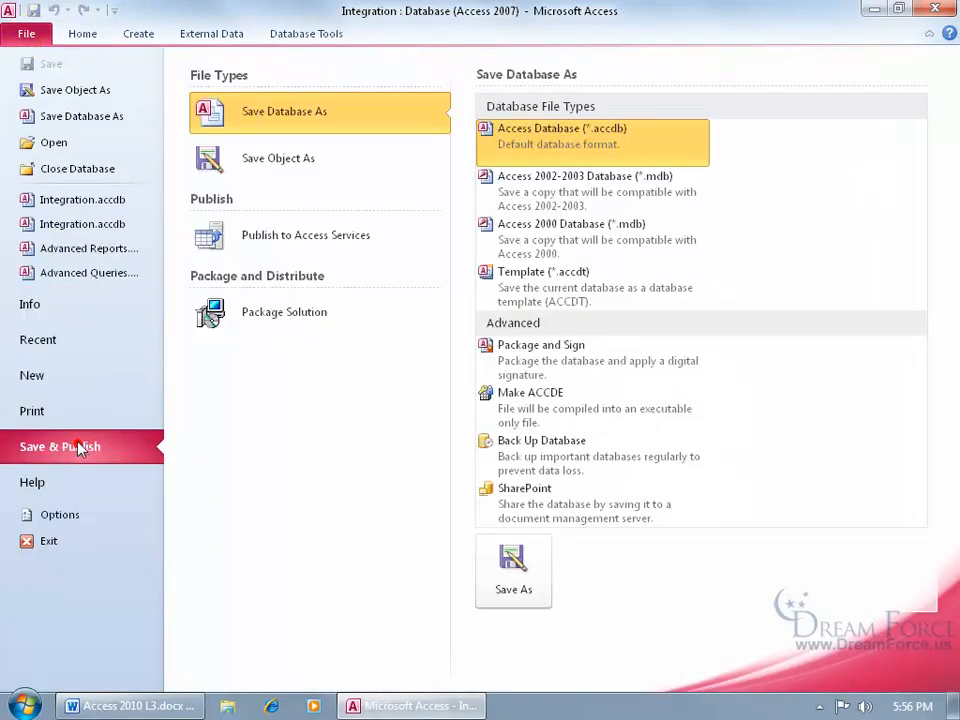
click(604, 189)
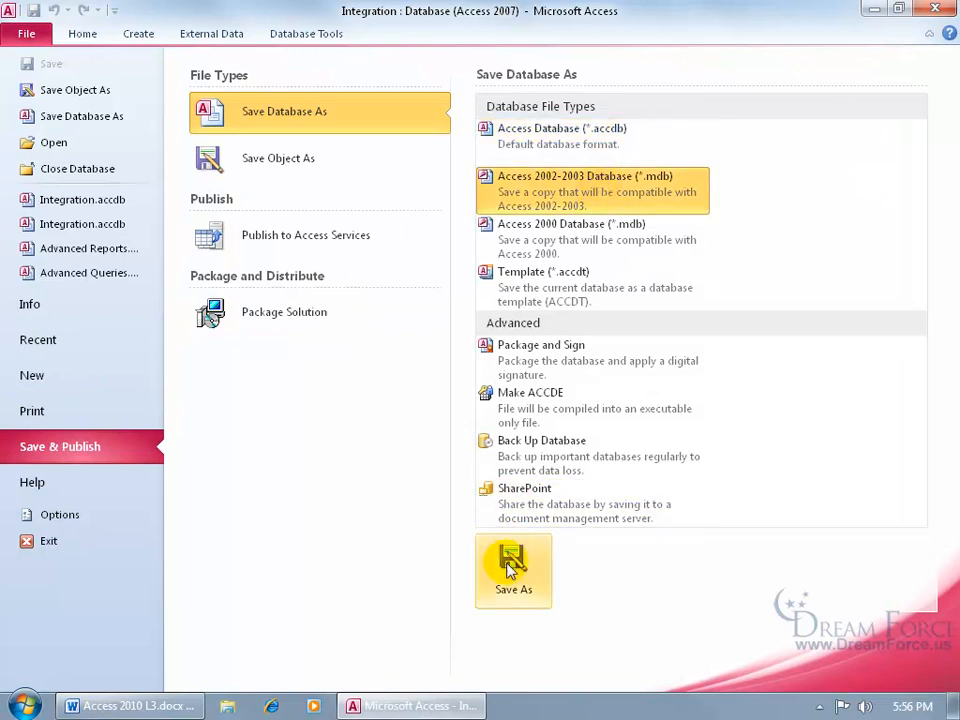
click(508, 560)
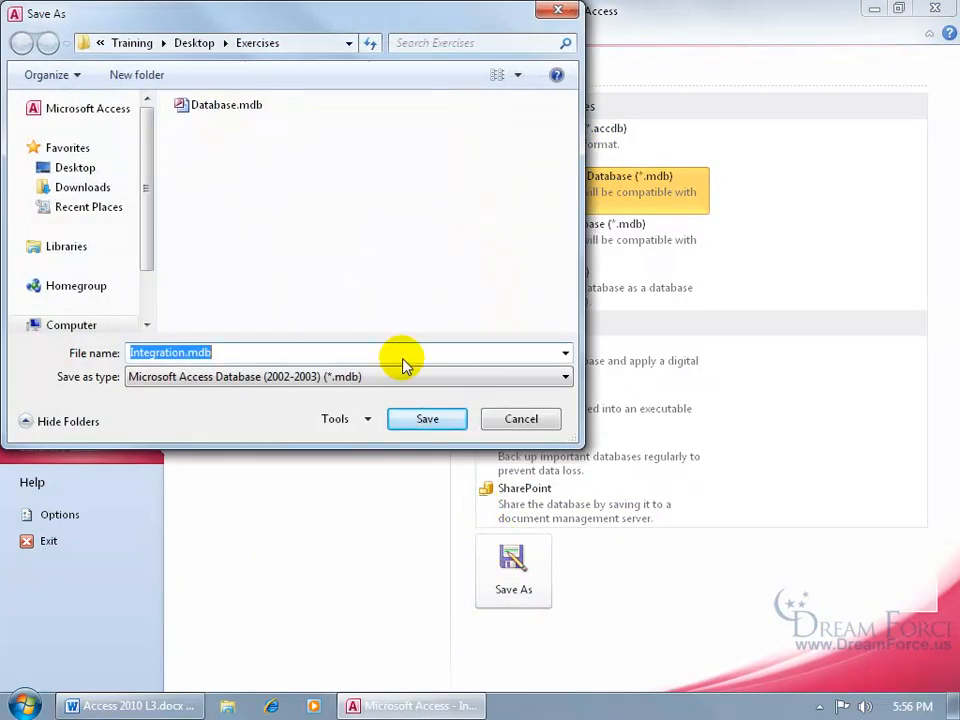
- Save Integration.mdb to the Desktop and dismiss the missing MSCAL.OCX reference warnings
drag(228, 17, 413, 100)
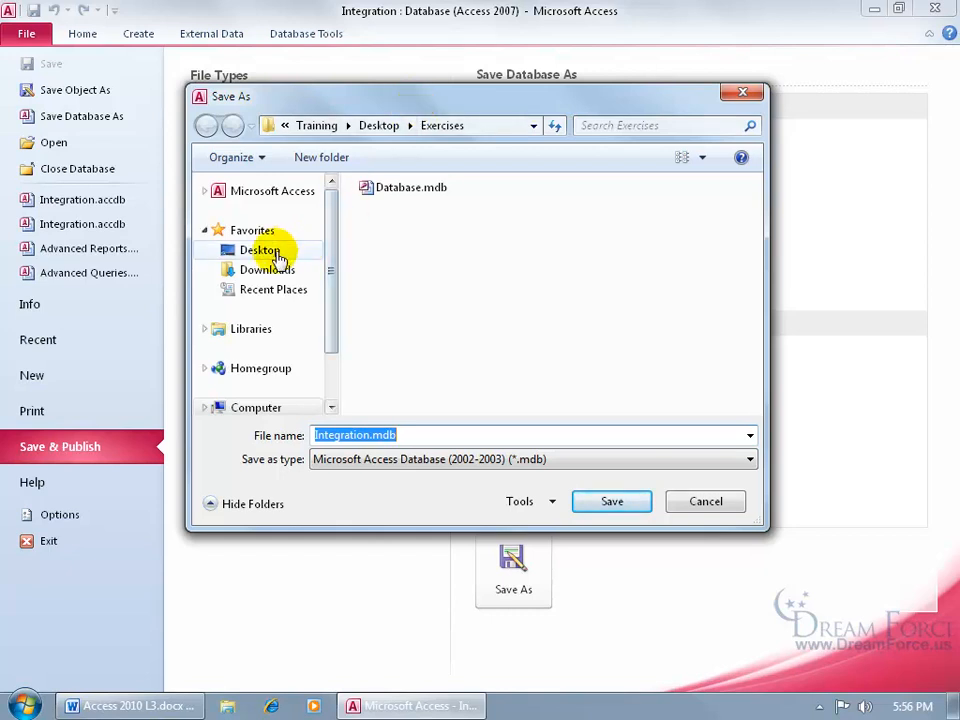
click(270, 251)
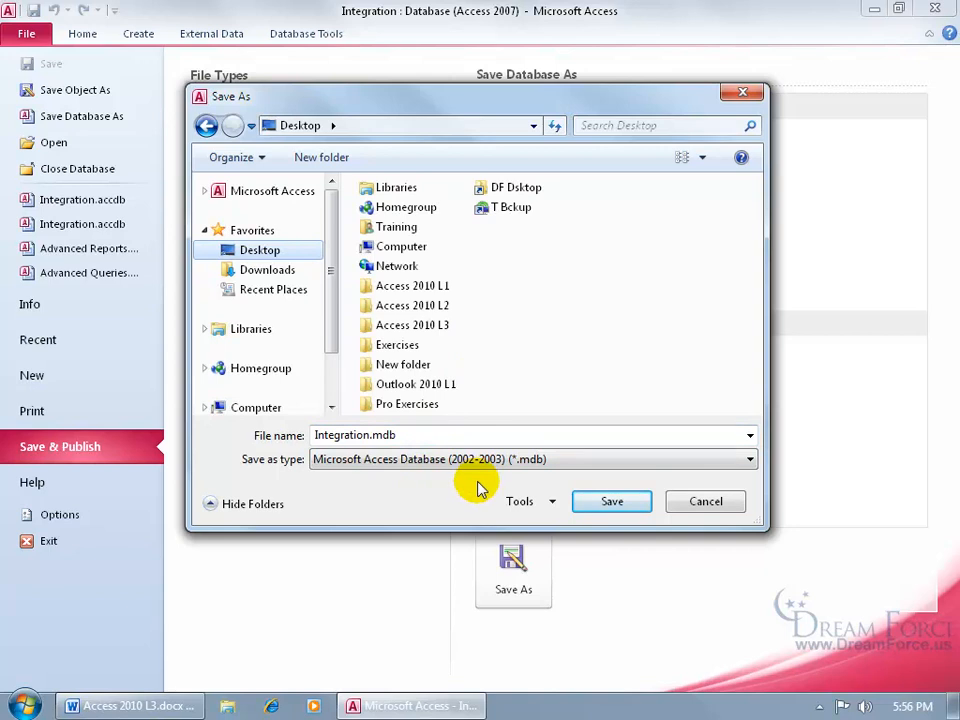
click(611, 501)
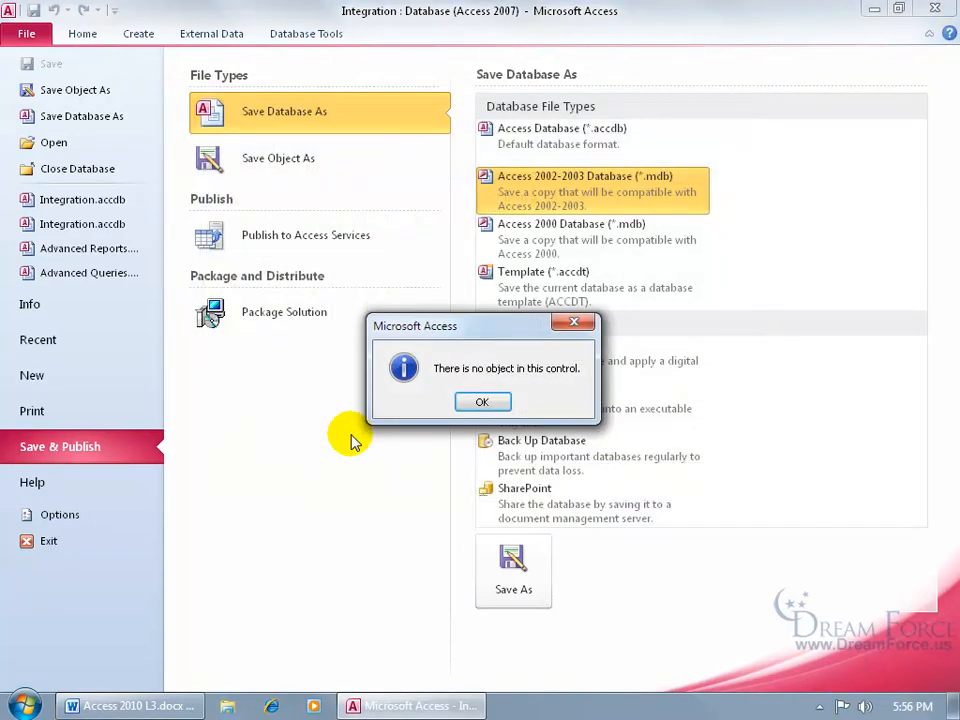
click(482, 402)
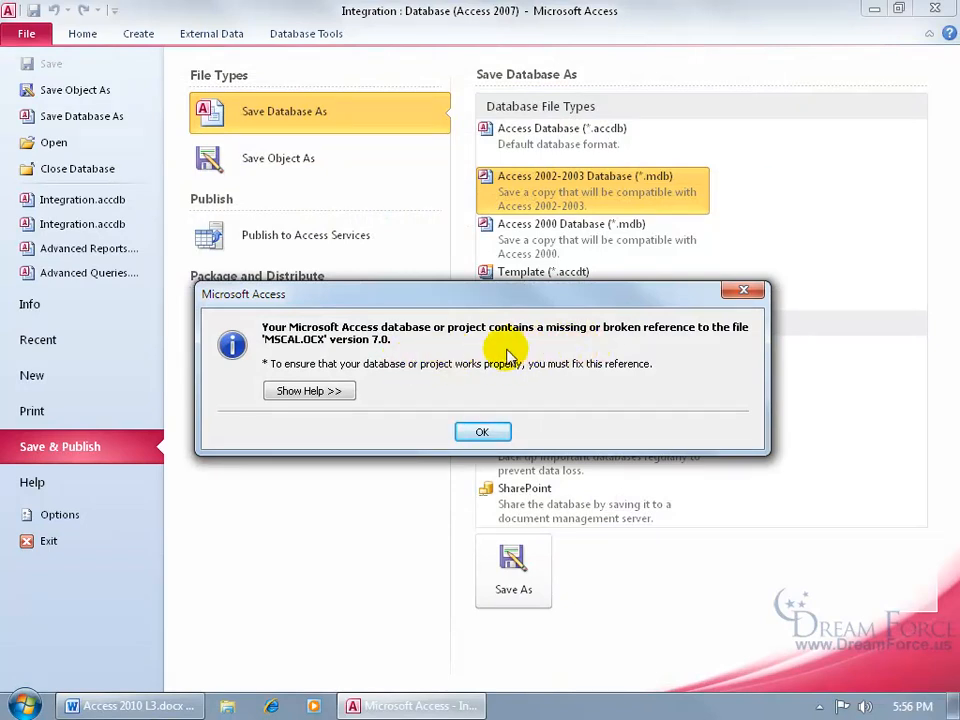
click(481, 432)
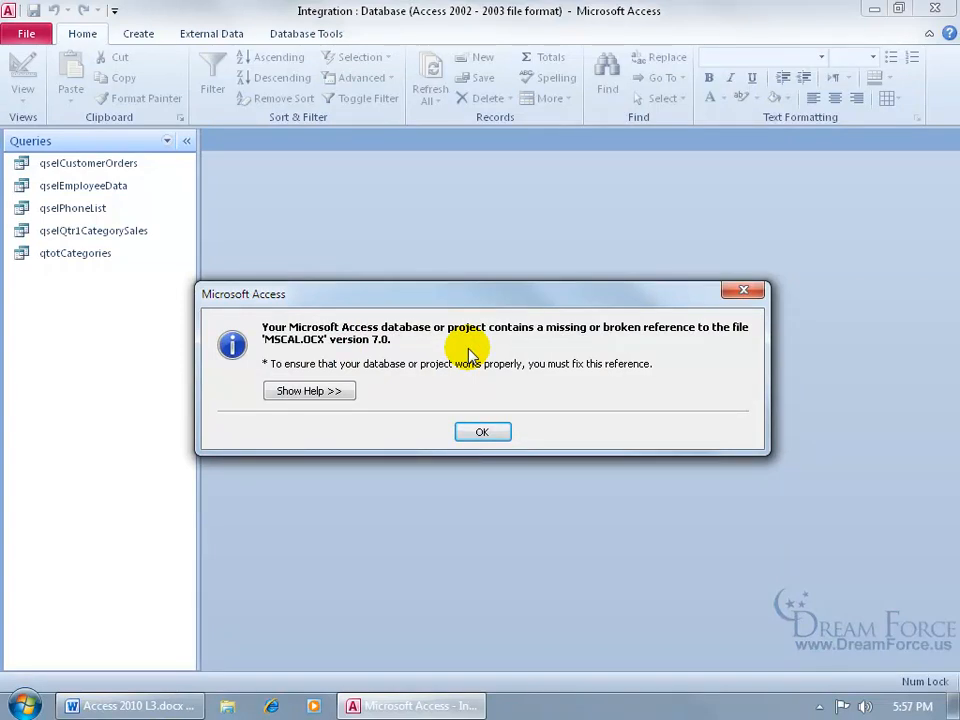
click(488, 434)
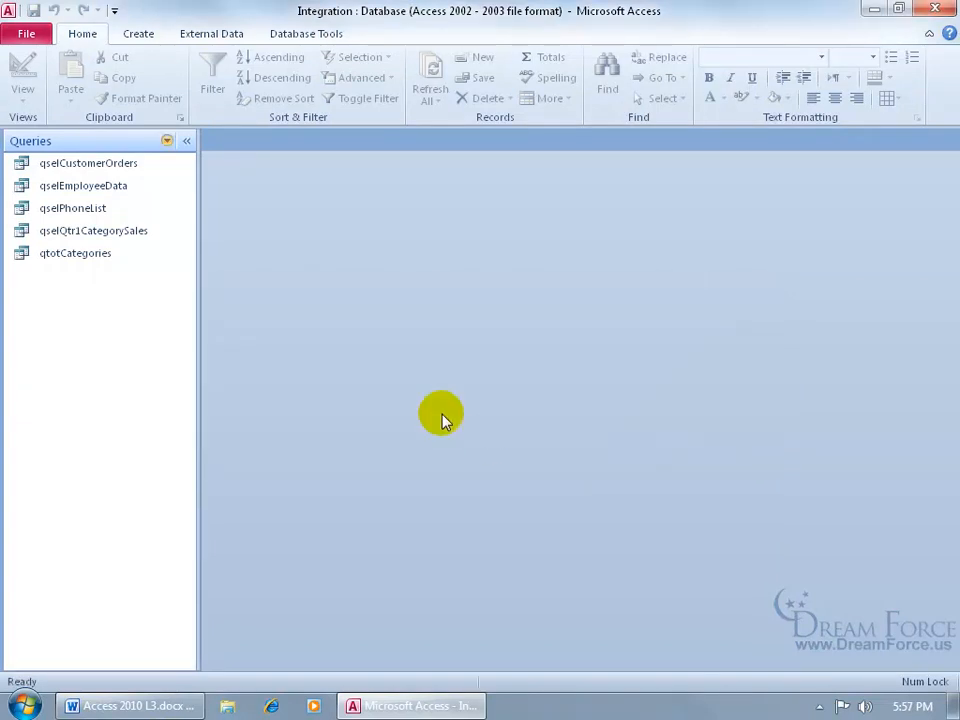
- Show All Access Objects in the navigation pane, then close Access
click(167, 141)
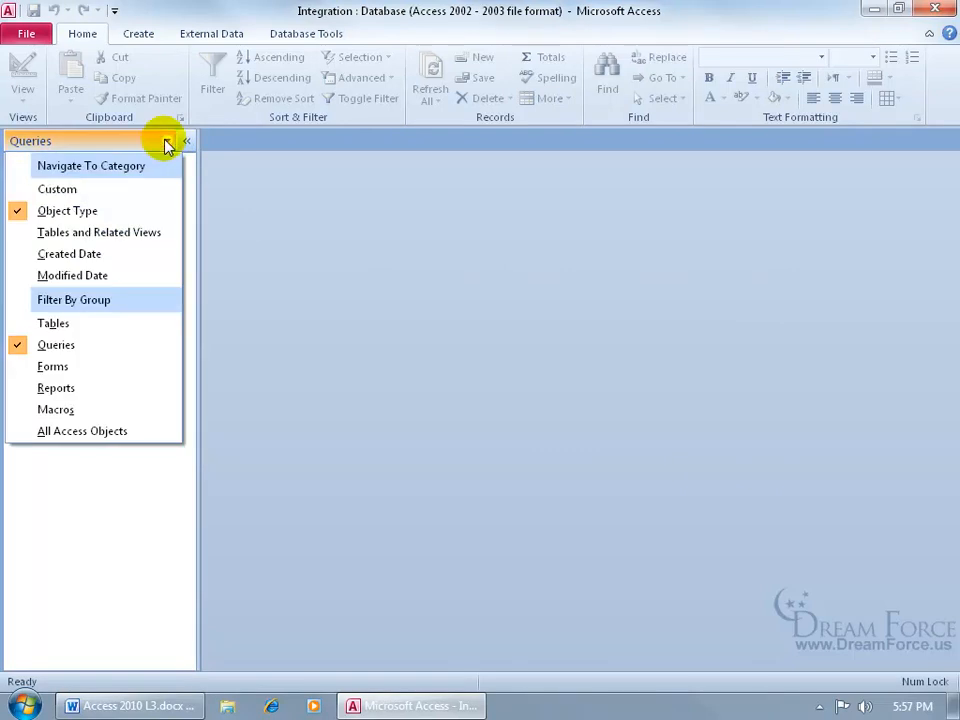
click(148, 433)
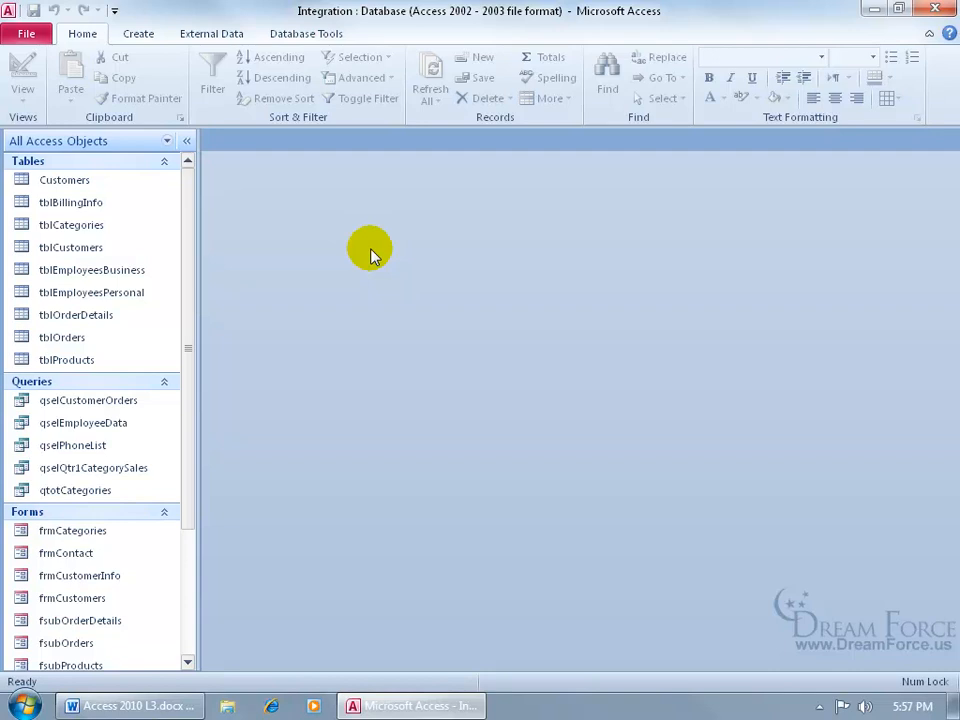
click(930, 10)
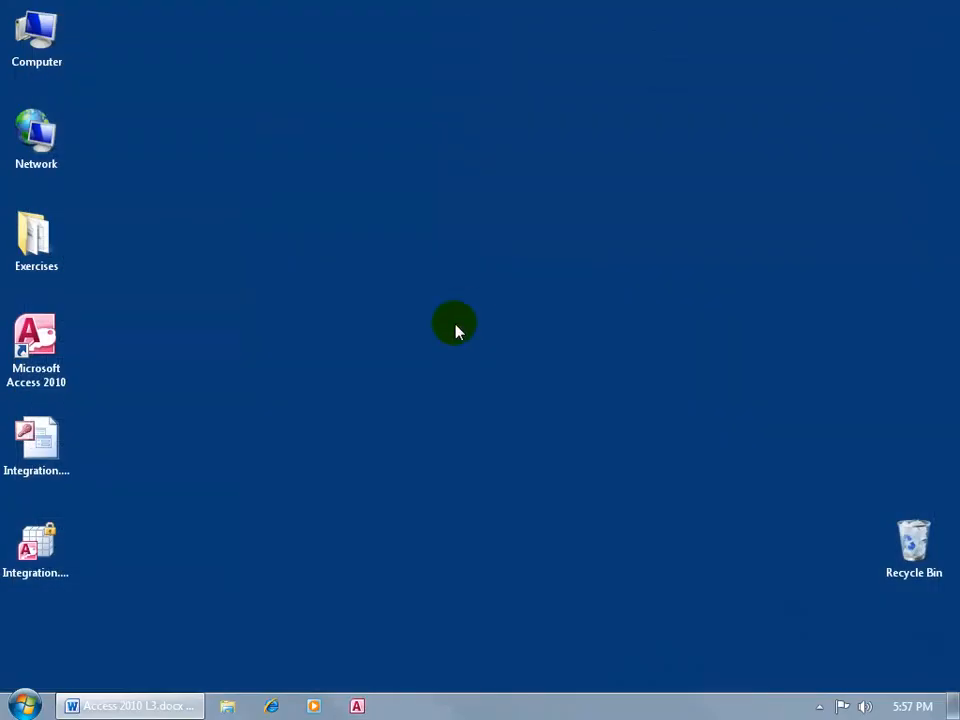
- Select the Integration.mdb desktop icon and open the desktop Exercises folder
click(66, 445)
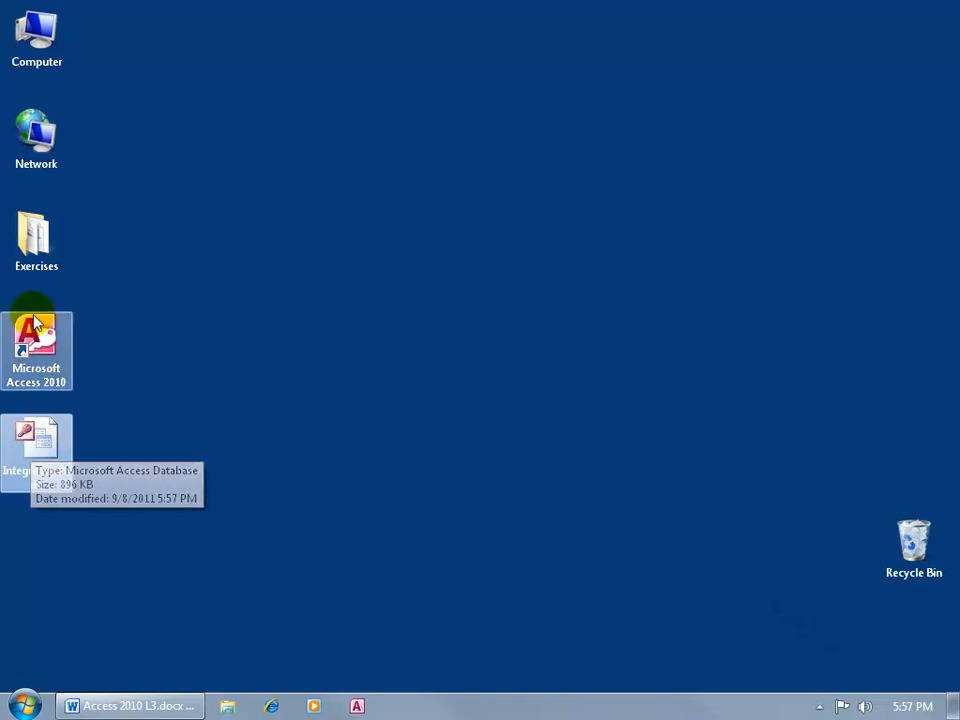
double_click(34, 240)
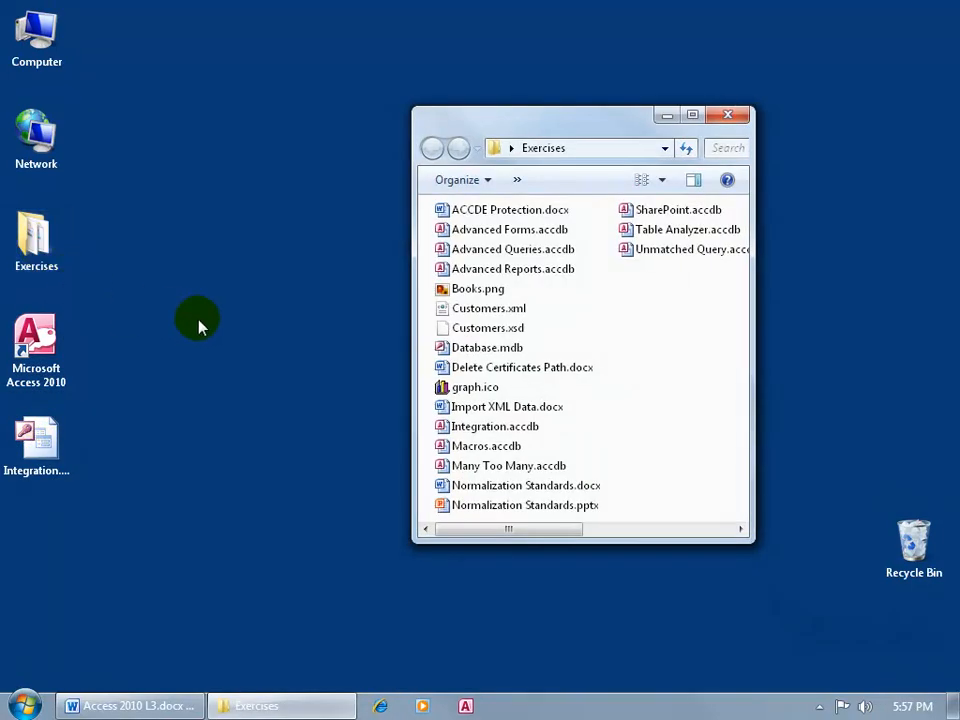
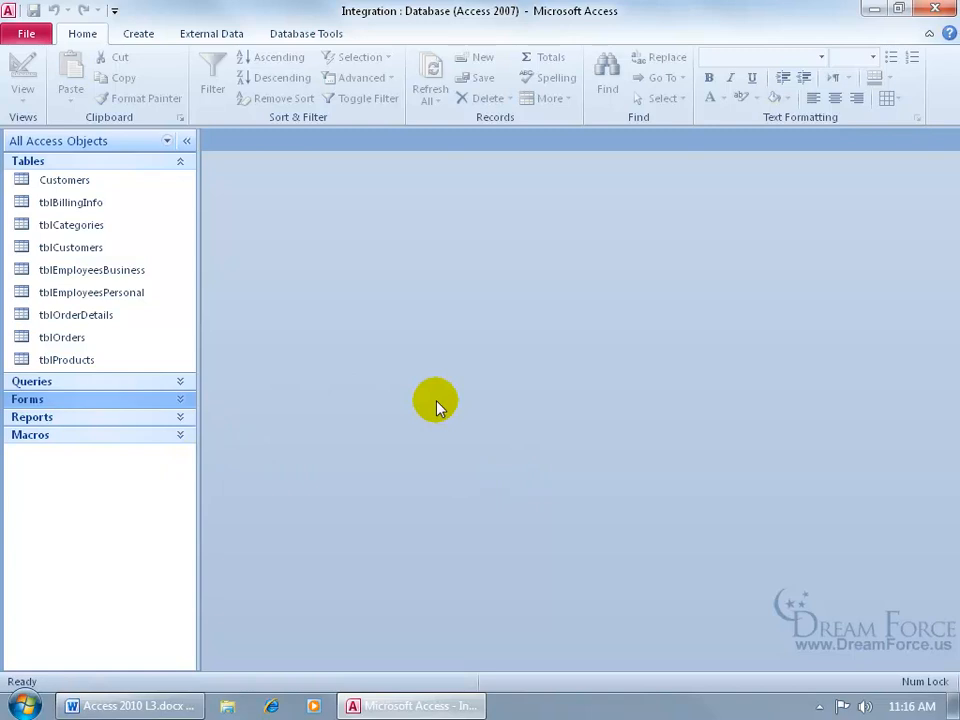
- From the Create tab's Navigation list, start a new Horizontal Tabs navigation form
click(142, 34)
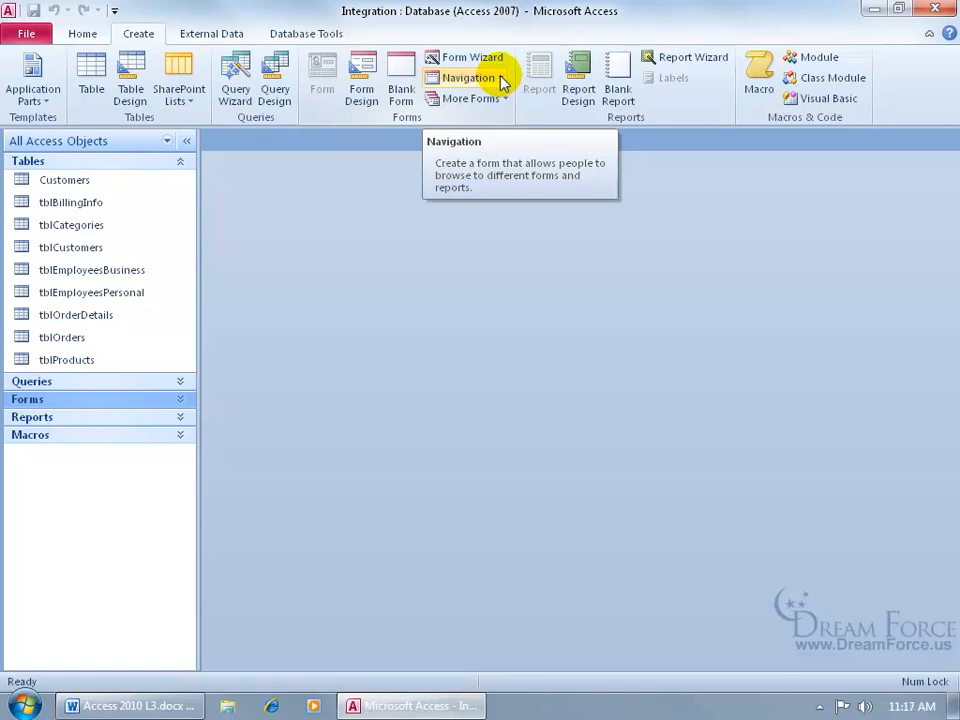
click(501, 80)
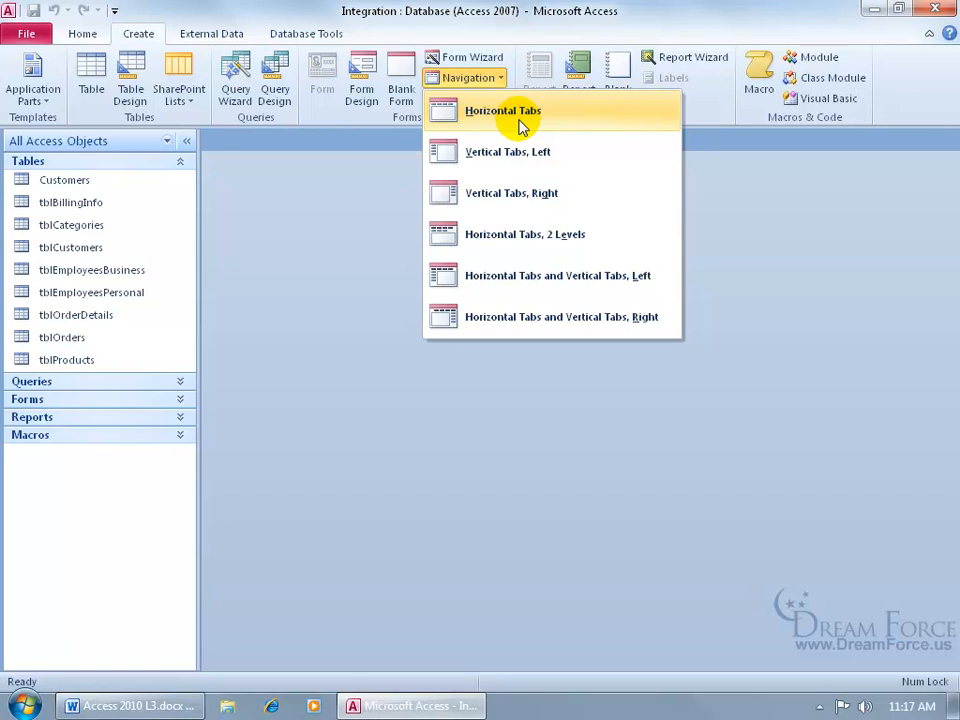
click(520, 122)
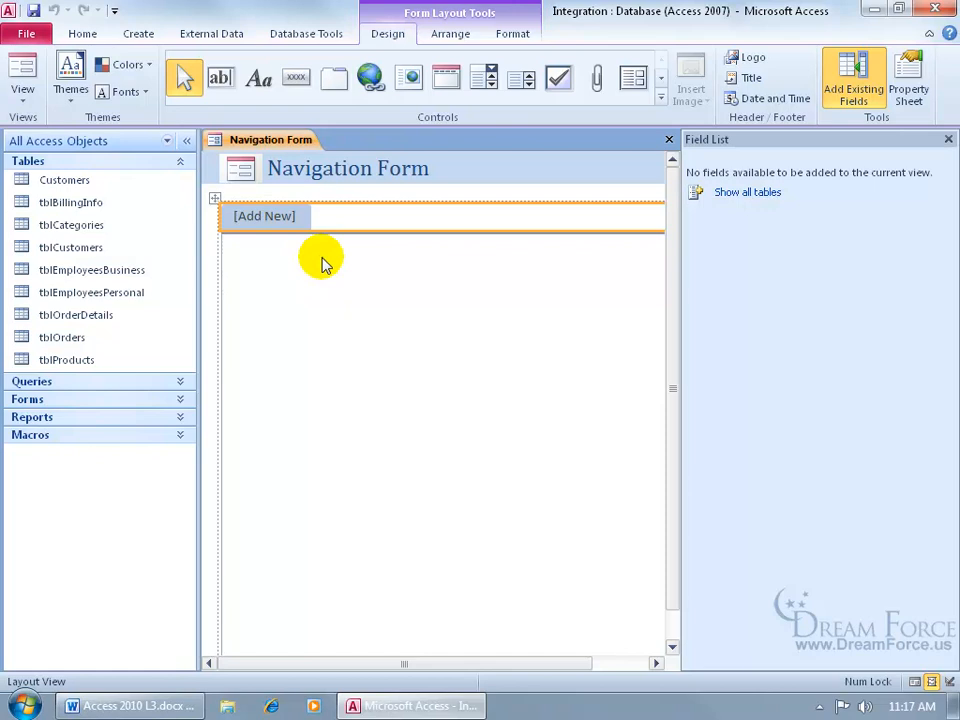
- Add frmCustomers and fsubOrderDetails as the first two tabs, closing the Field List
click(186, 400)
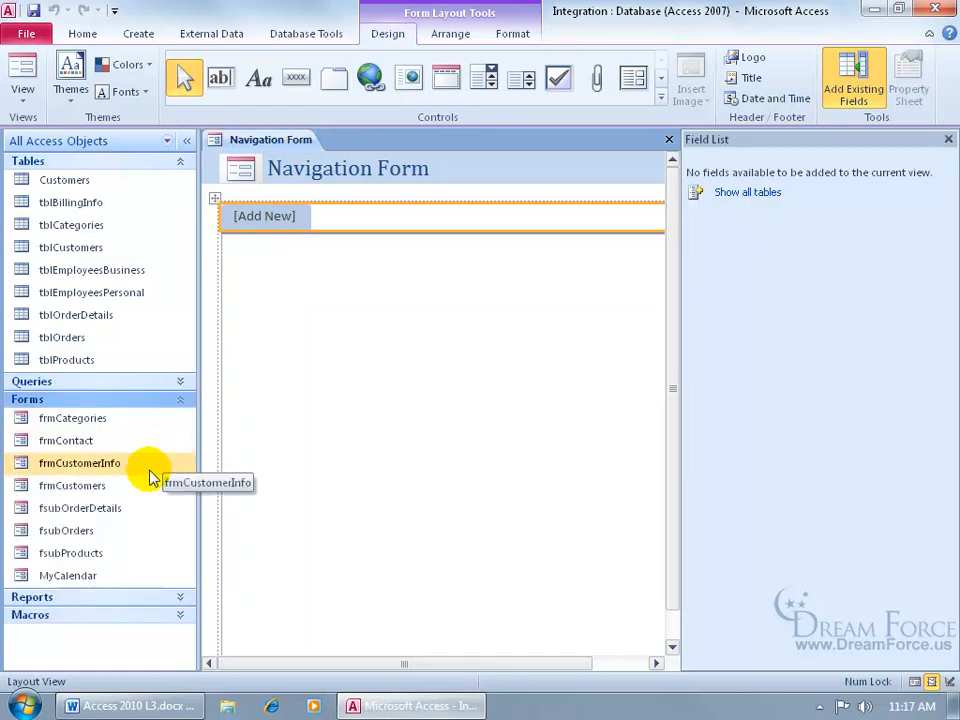
click(85, 488)
drag(85, 488, 279, 215)
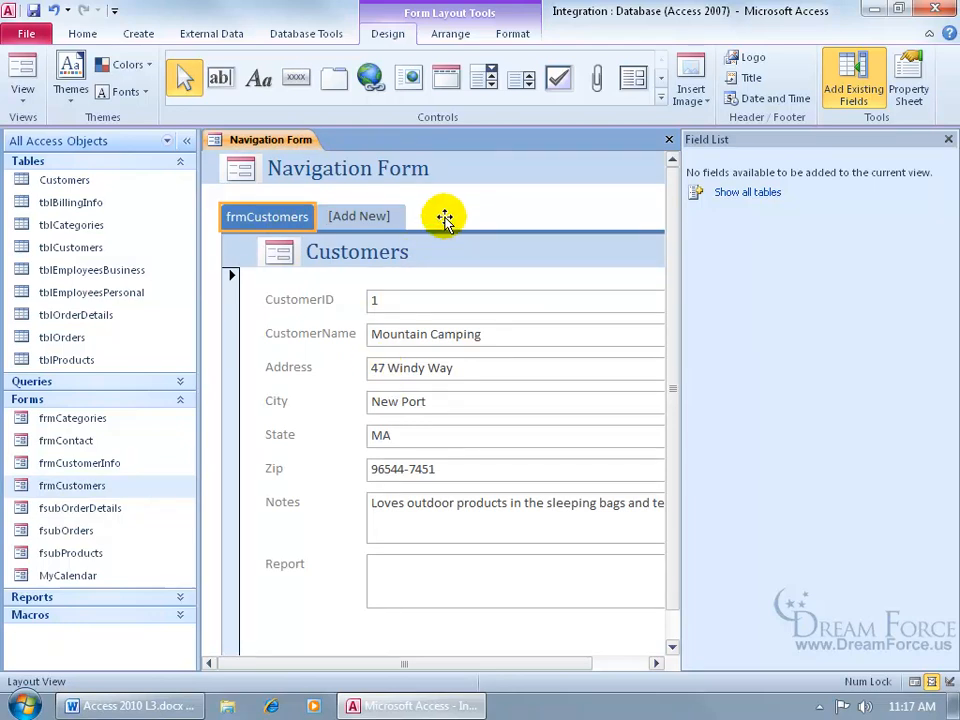
click(948, 139)
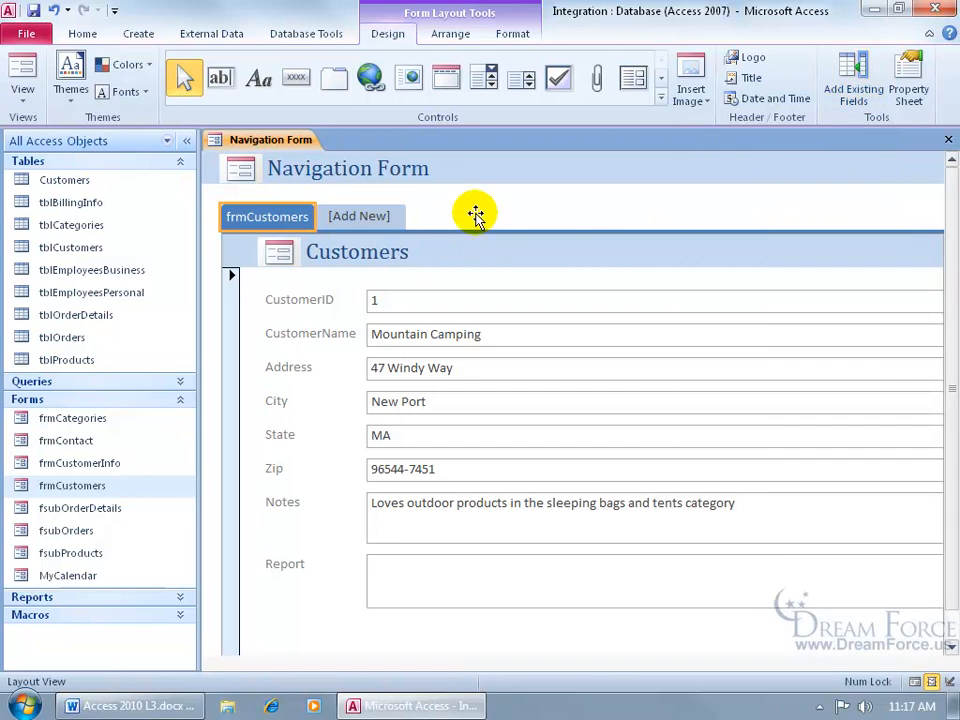
click(84, 510)
drag(84, 510, 380, 212)
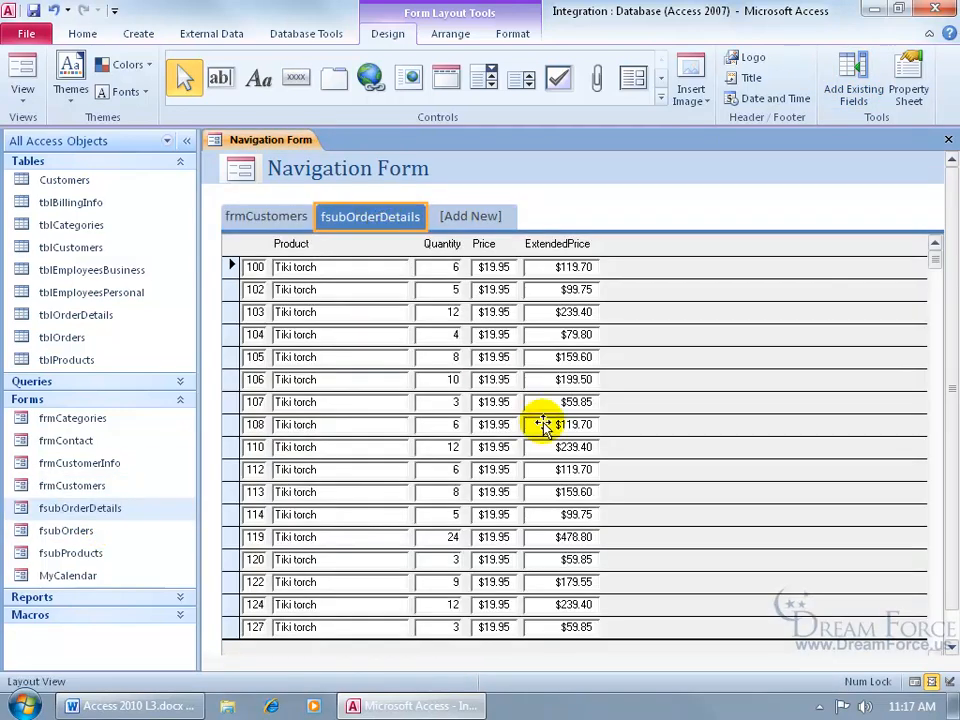
- Expand Reports and add rptQtr1Final as the third tab
click(182, 600)
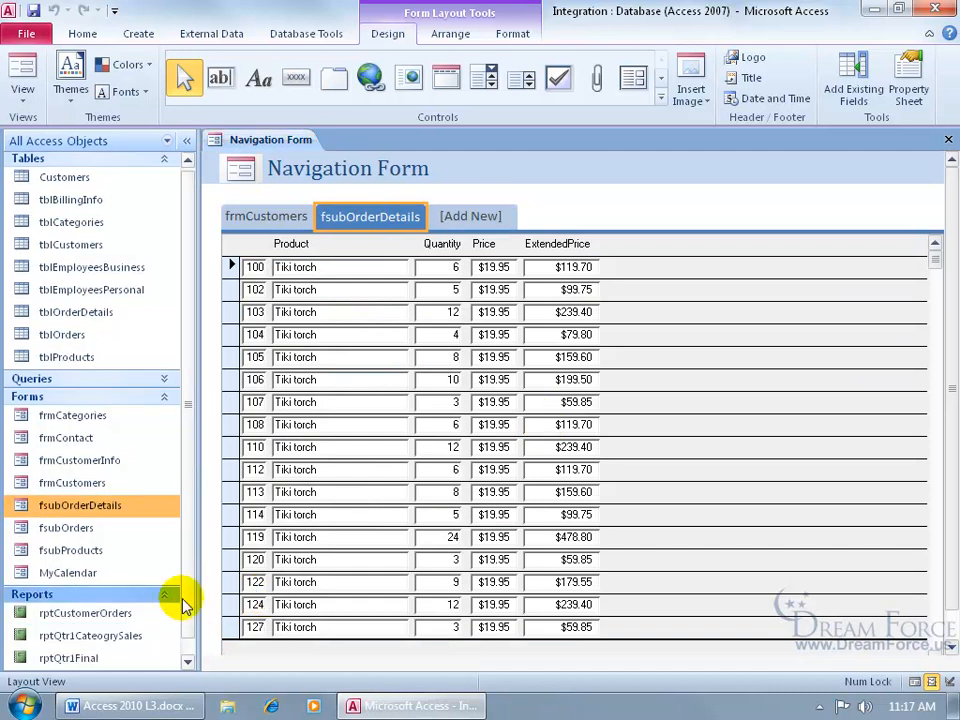
drag(188, 606, 188, 622)
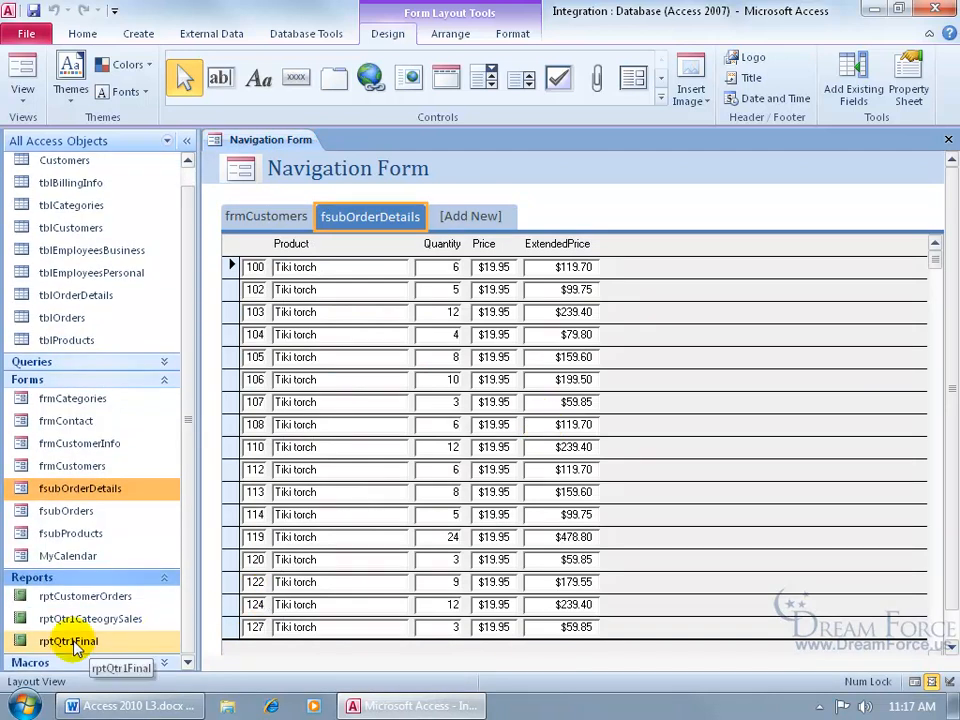
mouse_move(64, 642)
mouse_down()
mouse_move(469, 268)
mouse_move(482, 219)
mouse_up()
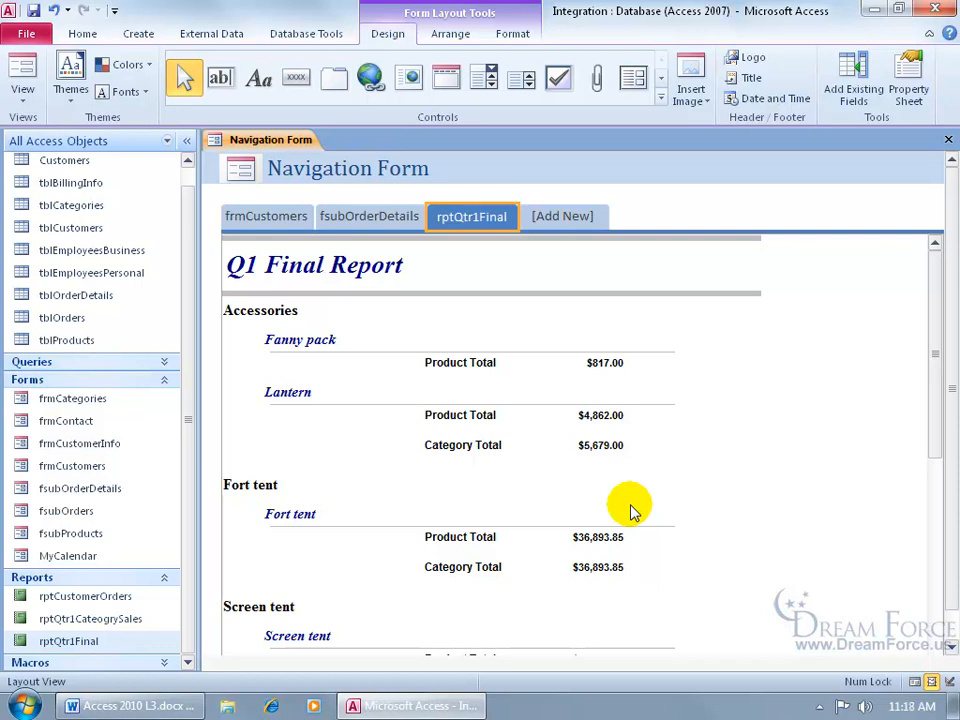
click(26, 30)
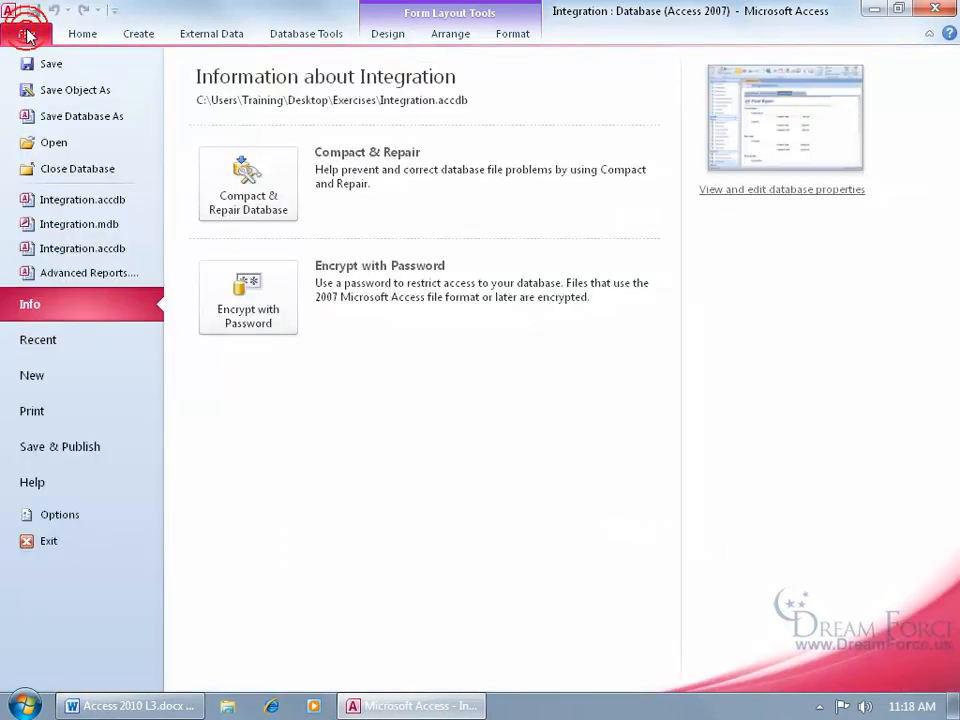
click(72, 412)
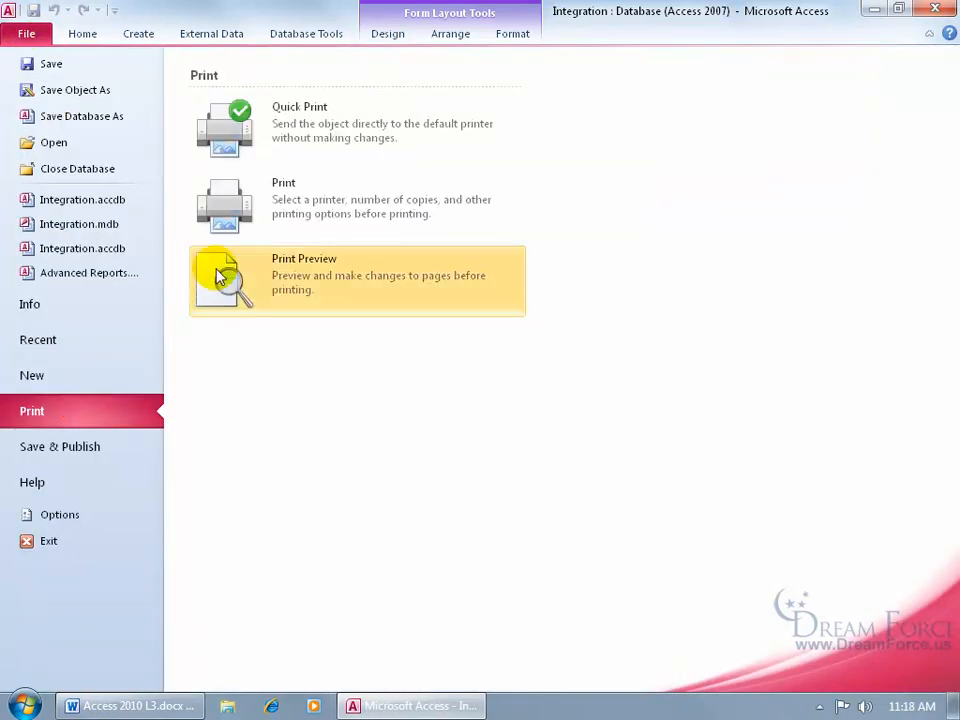
click(215, 268)
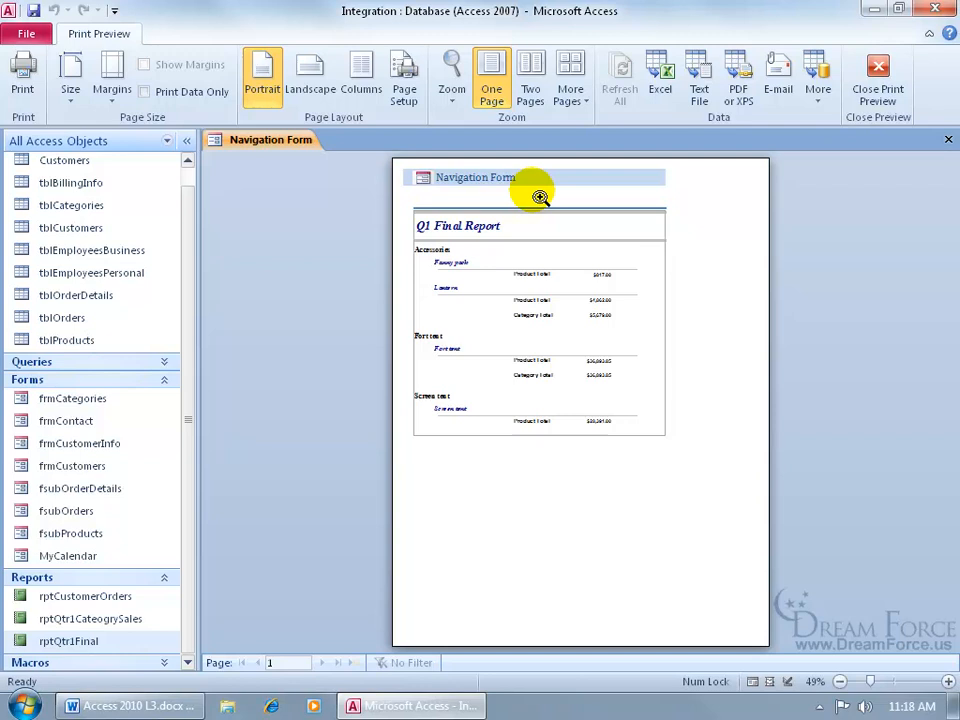
click(875, 67)
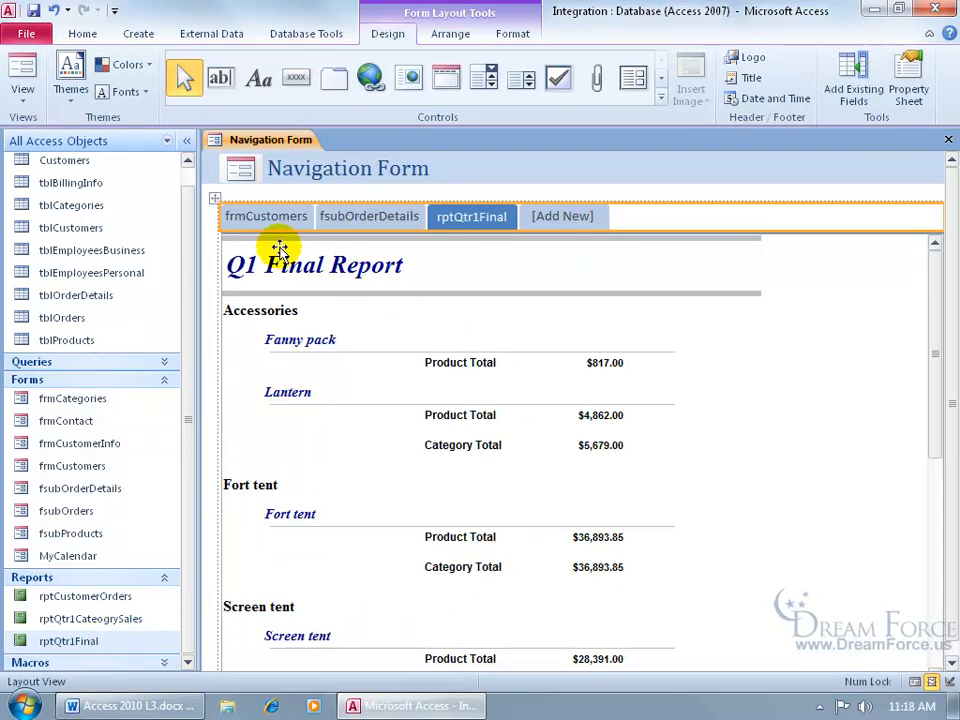
- Switch the navigation form to Form View and test the frmCustomers and fsubOrderDetails tabs
right_click(294, 144)
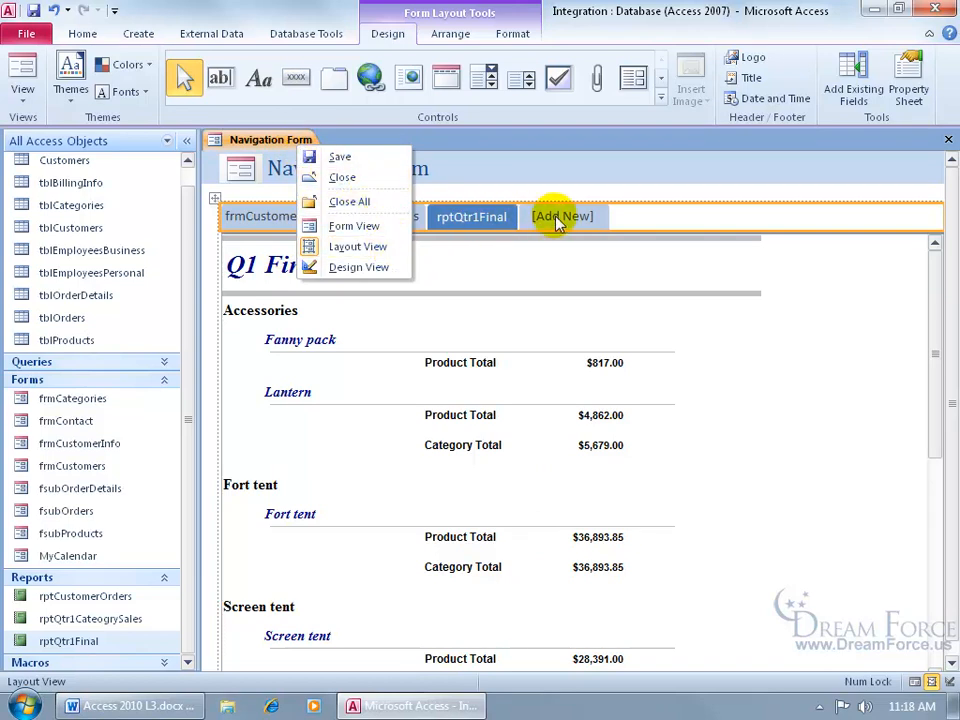
click(362, 226)
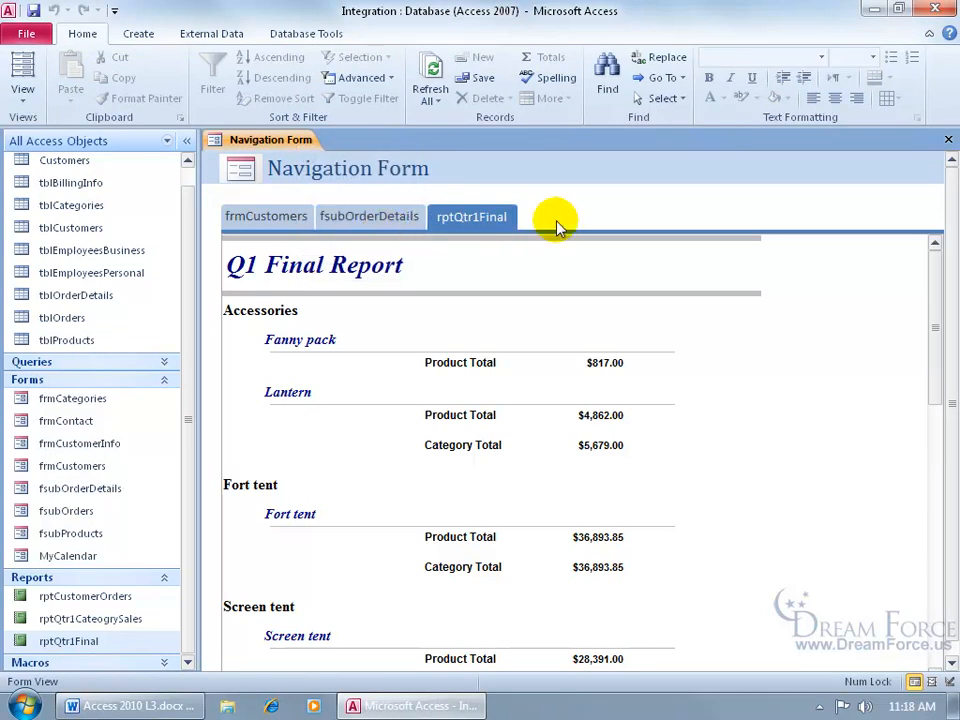
click(300, 218)
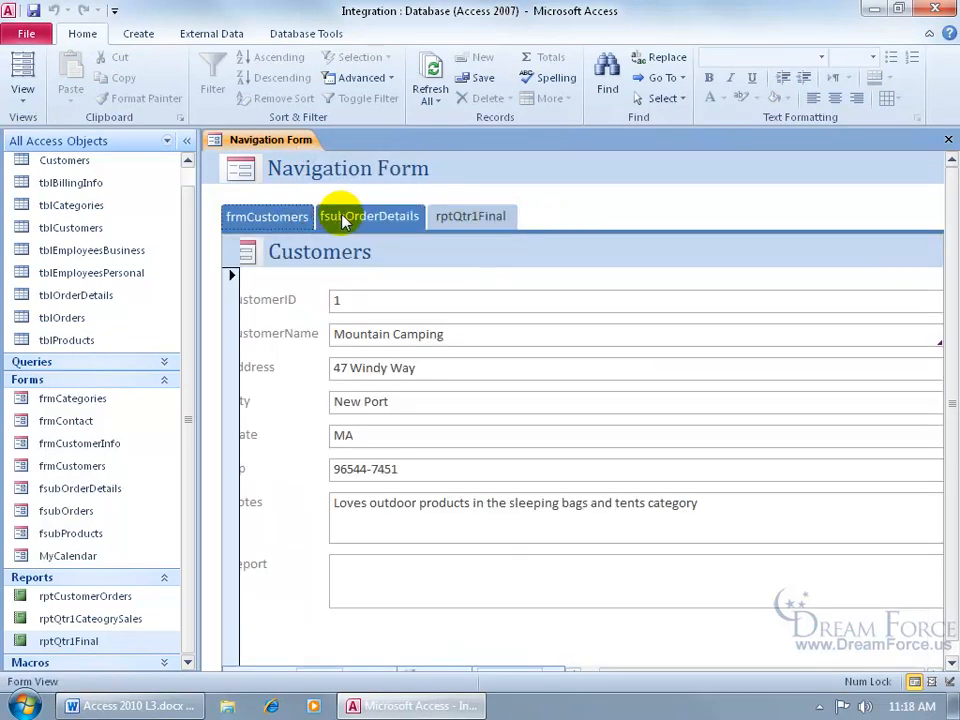
click(367, 224)
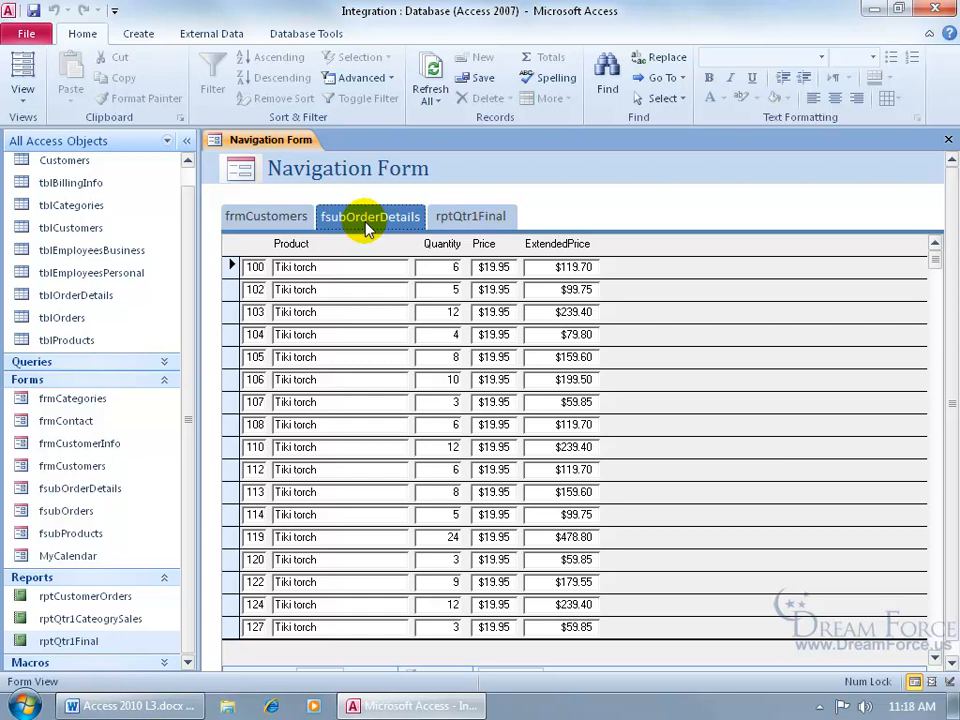
click(305, 216)
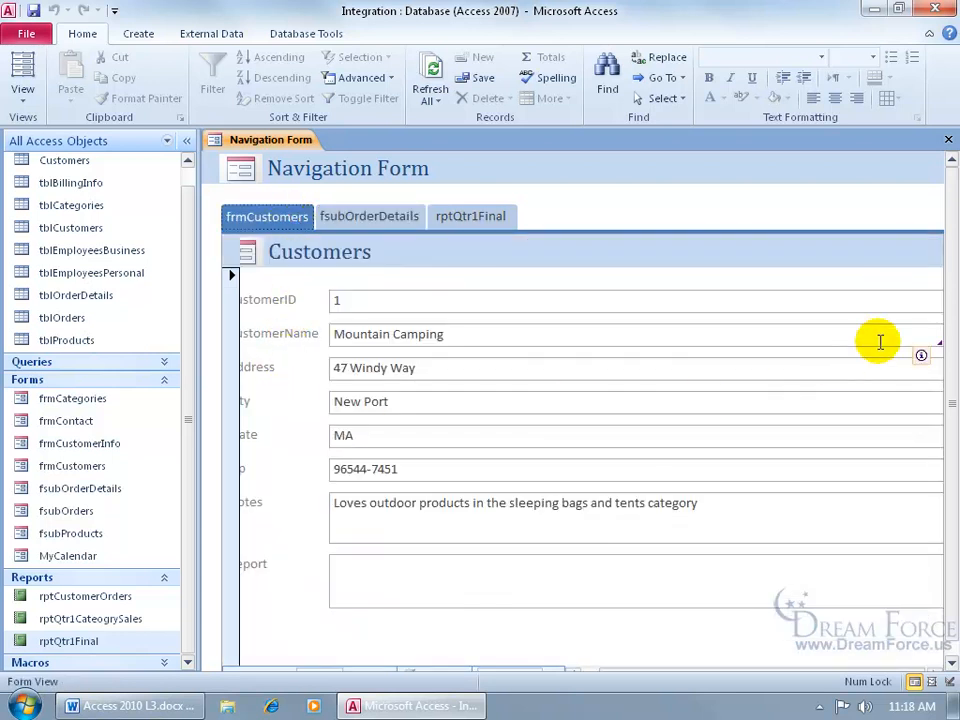
scroll(949, 296, down, 1)
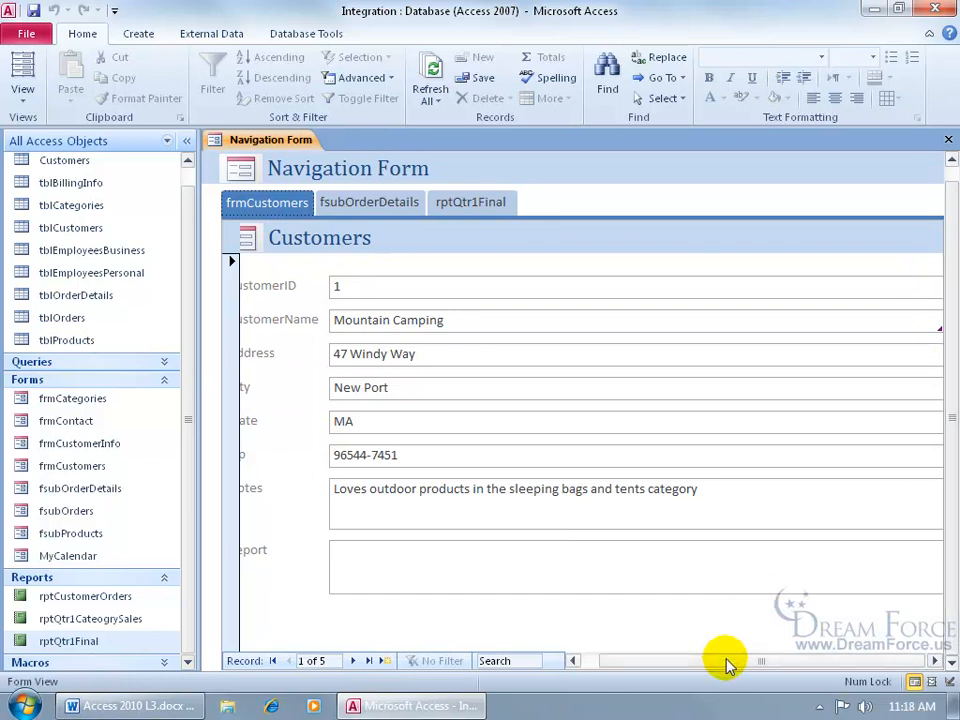
drag(727, 665, 681, 671)
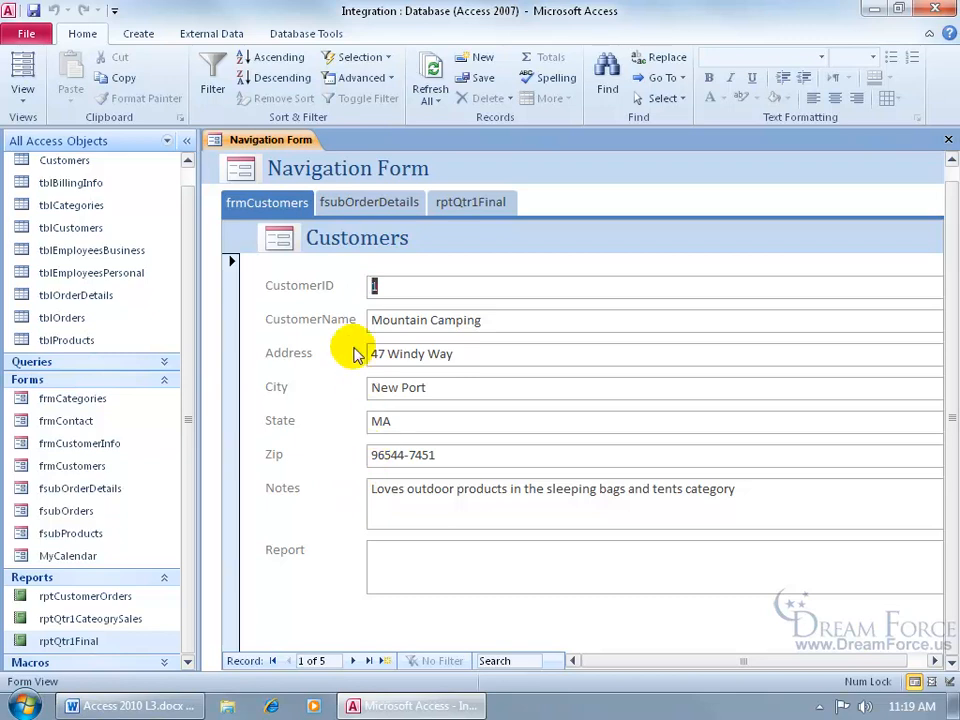
- Save the navigation form under the name frmNavForm, then close it
click(33, 10)
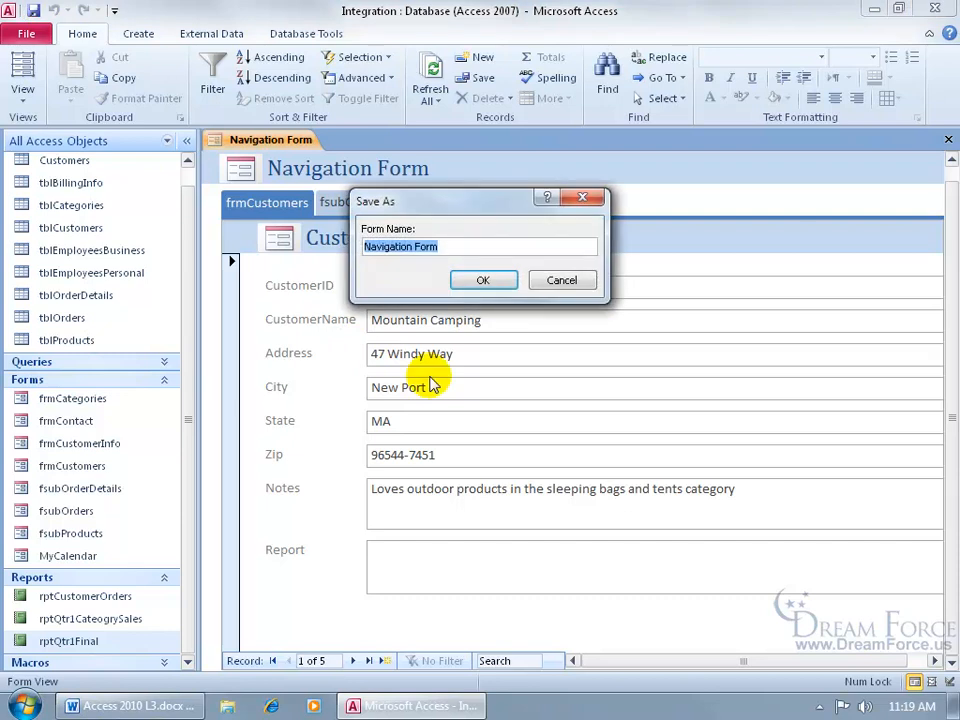
text(frmNavForm)
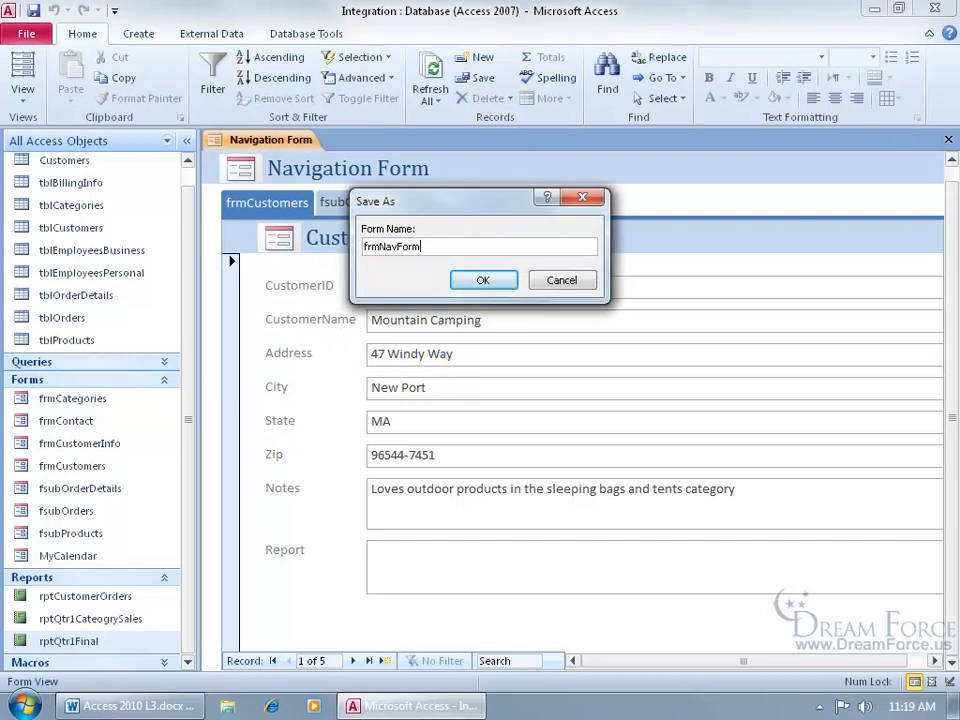
key(Return)
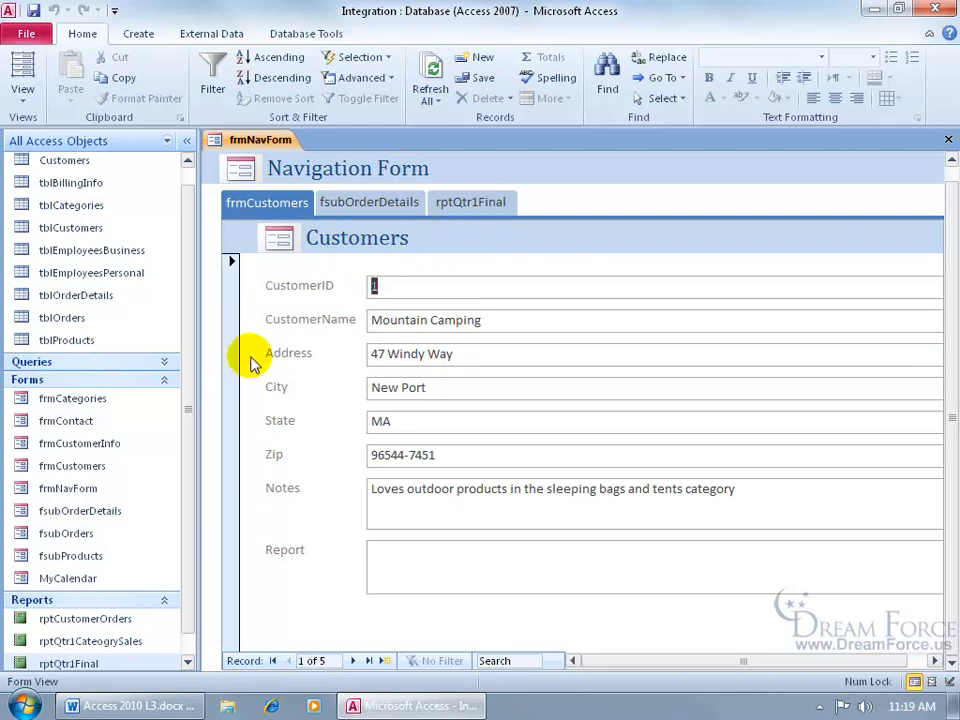
click(948, 139)
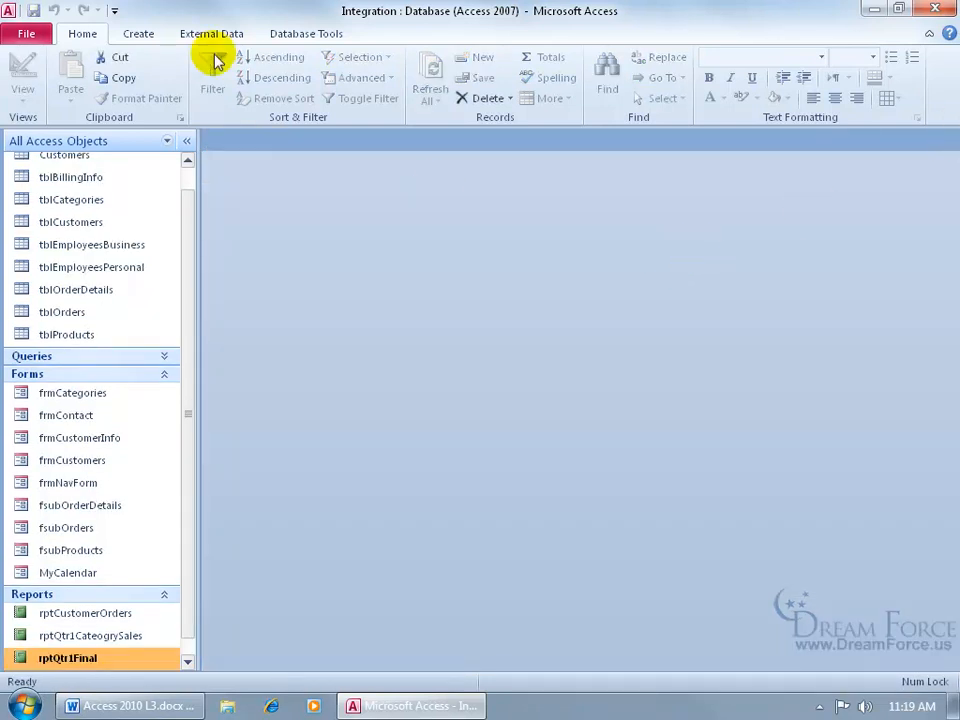
- Start a navigation form with the Horizontal Tabs and Vertical Tabs, Left layout
click(138, 33)
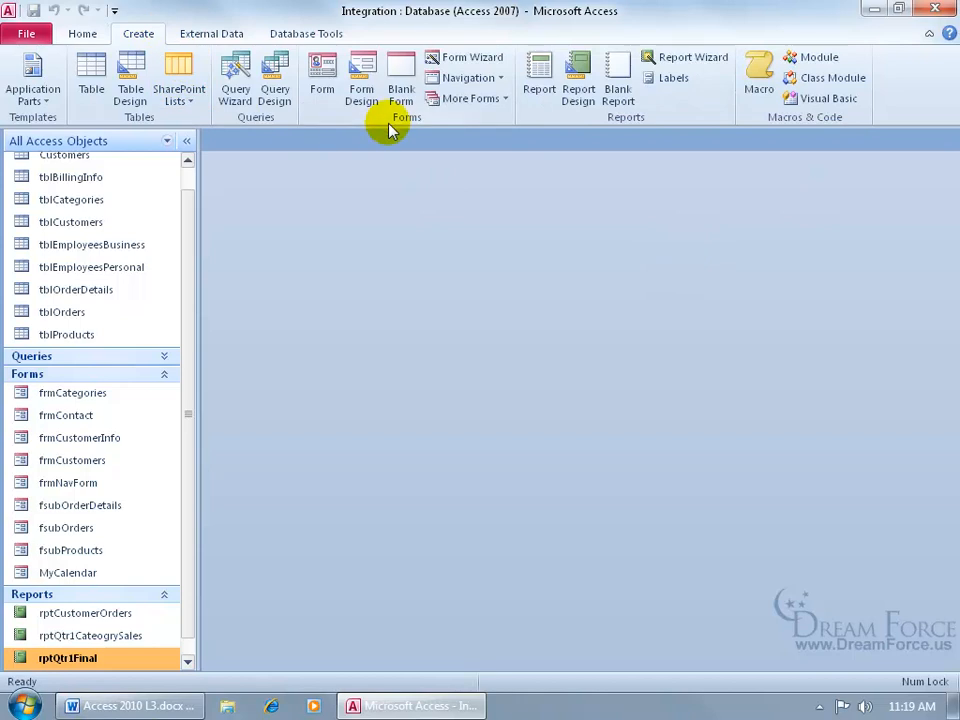
click(478, 78)
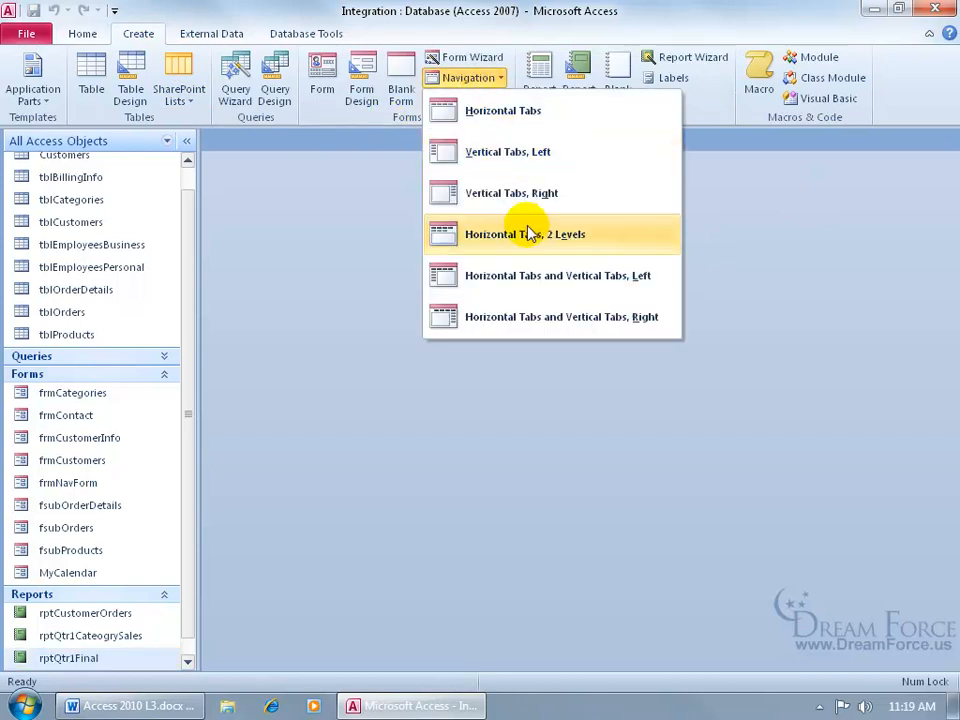
click(530, 287)
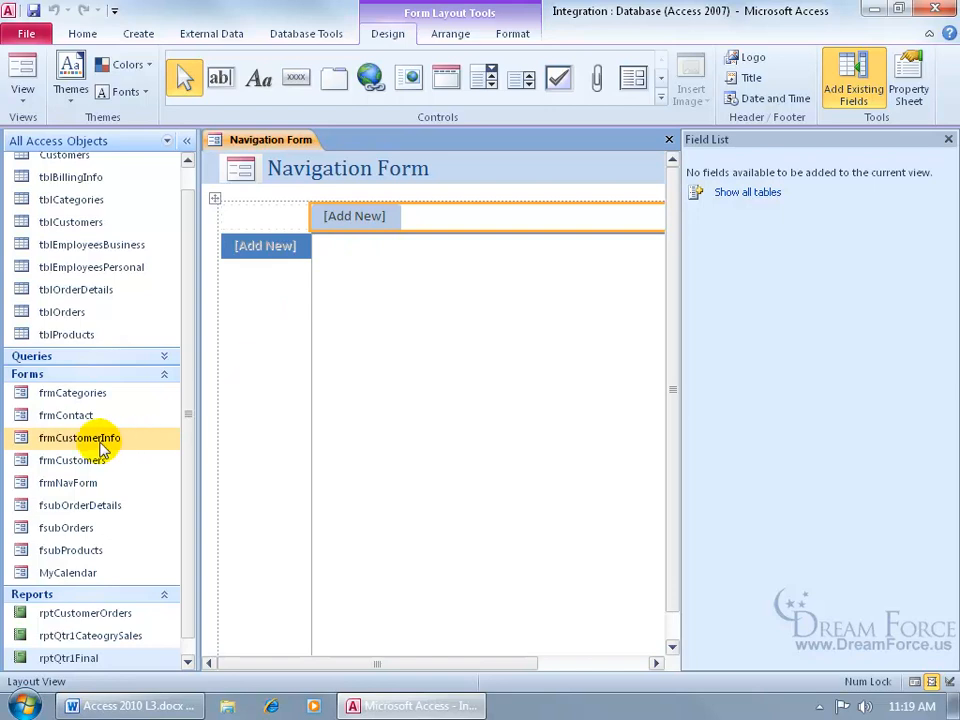
- Add frmCustomers and frmContact as top tabs, fsubOrderDetails and fsubOrders as side tabs
click(70, 460)
drag(327, 300, 356, 217)
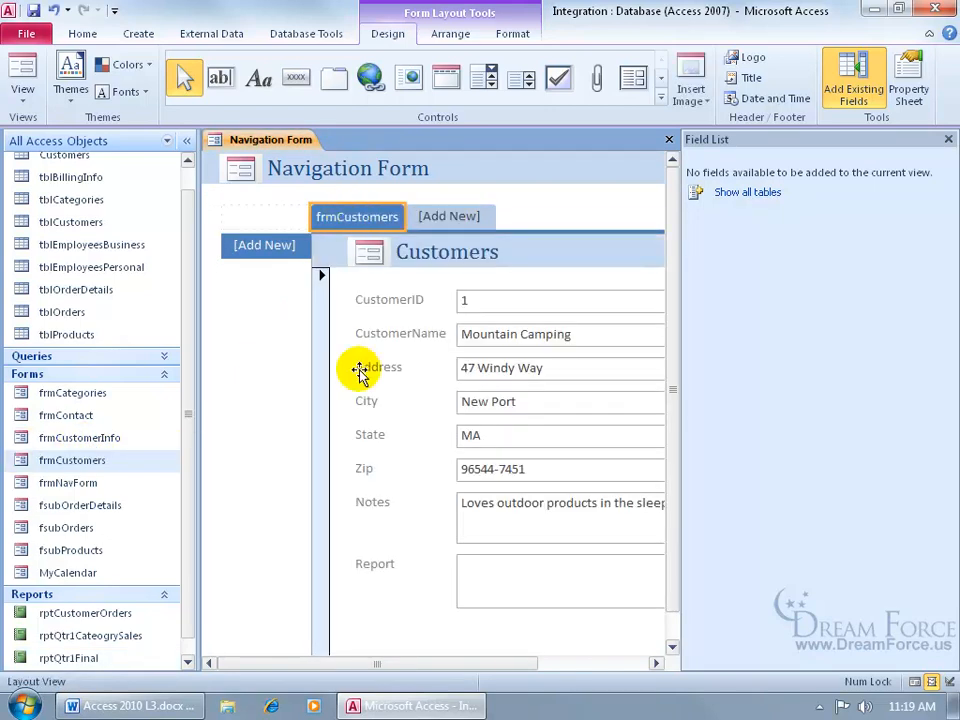
drag(66, 415, 450, 216)
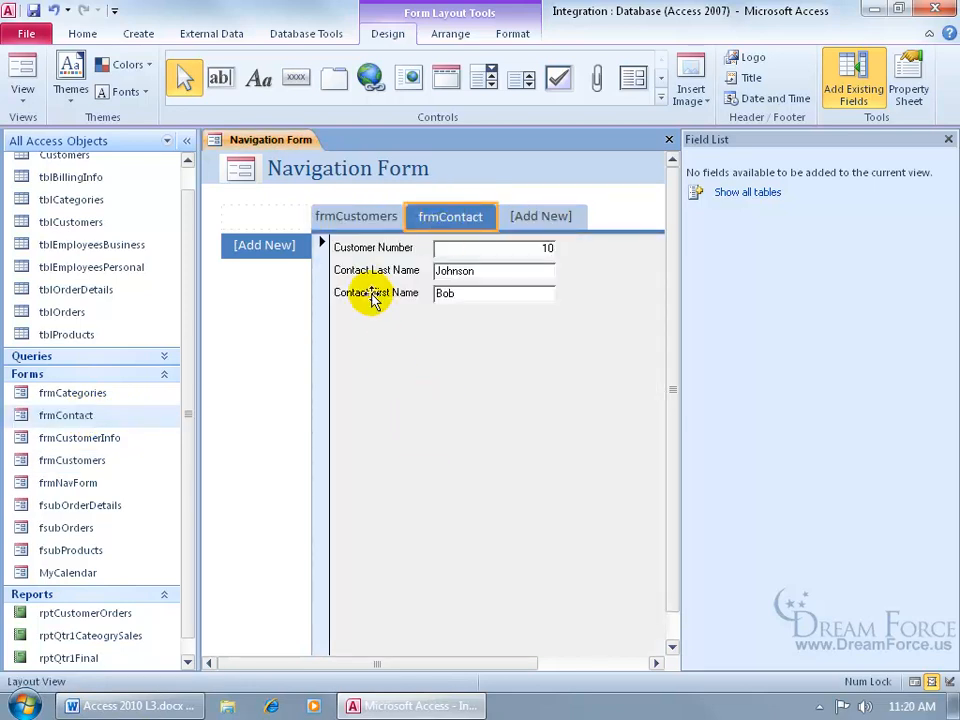
click(358, 216)
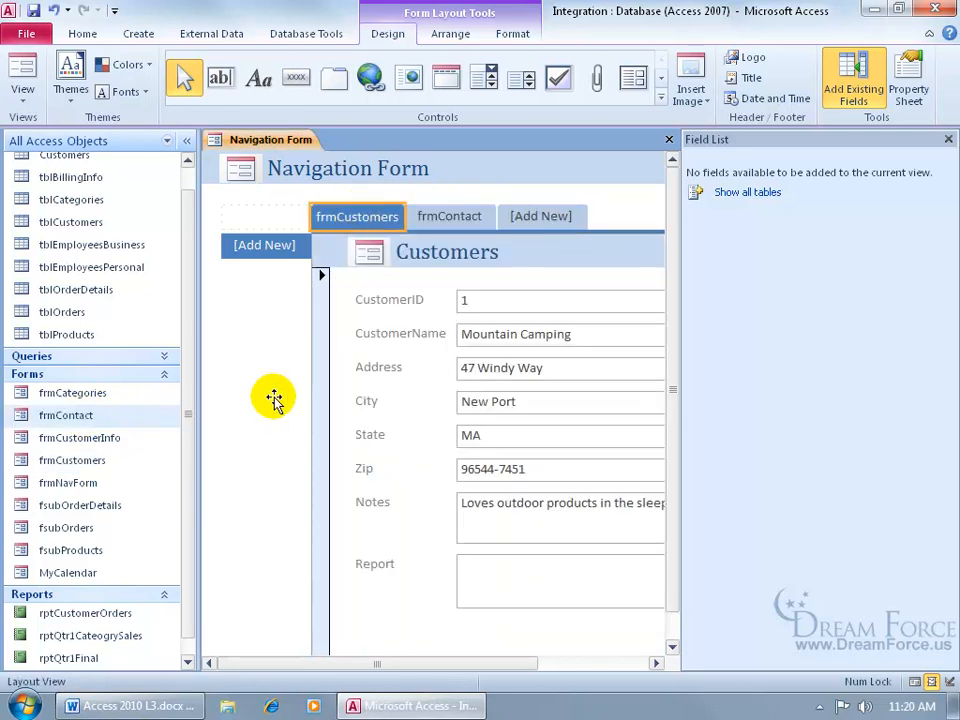
drag(81, 505, 276, 246)
drag(79, 527, 297, 278)
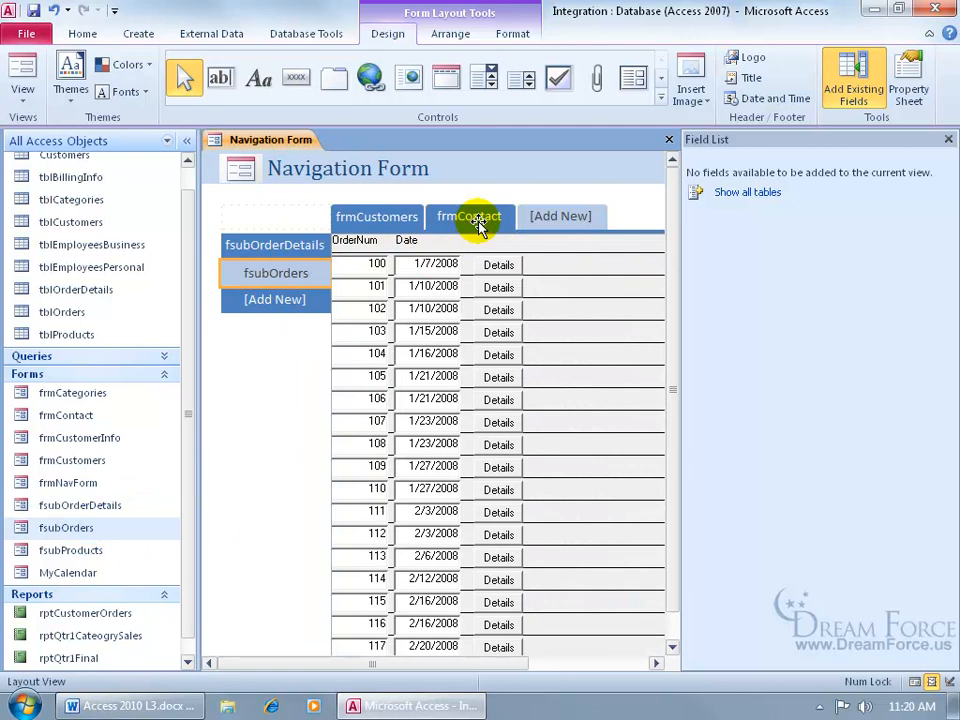
click(478, 226)
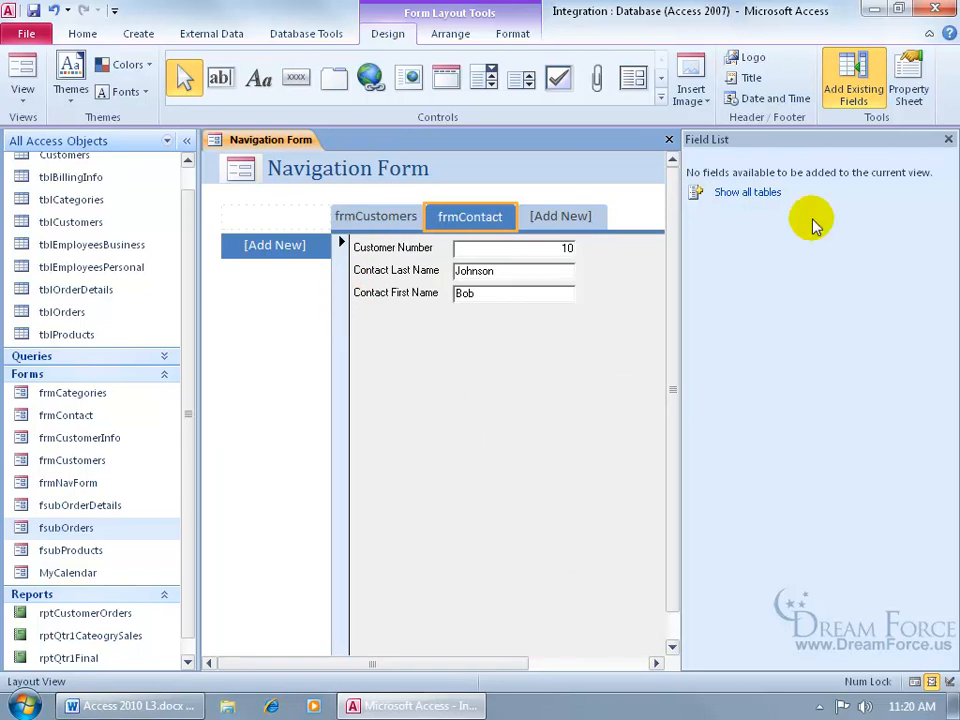
- Close the Field List and drop frmCustomers under the side tab row
click(948, 139)
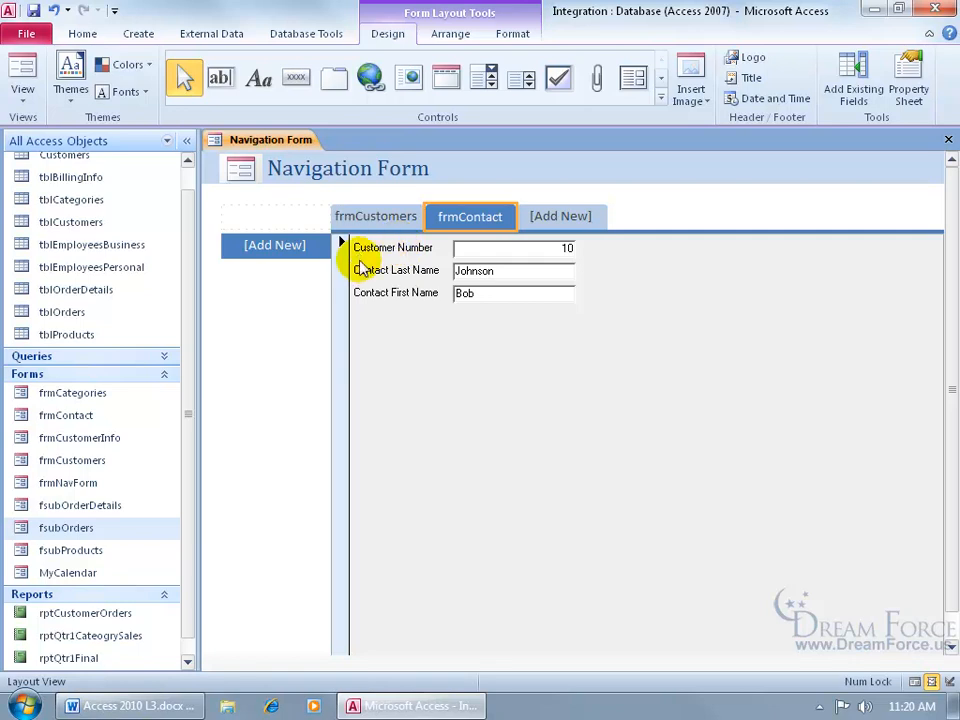
click(568, 220)
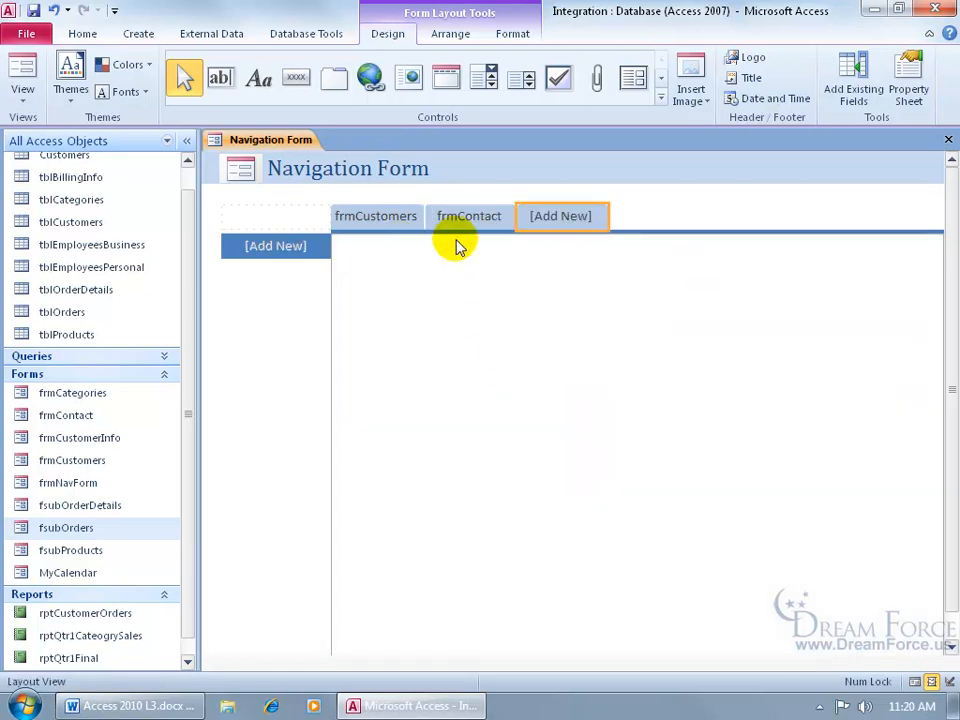
drag(94, 459, 286, 250)
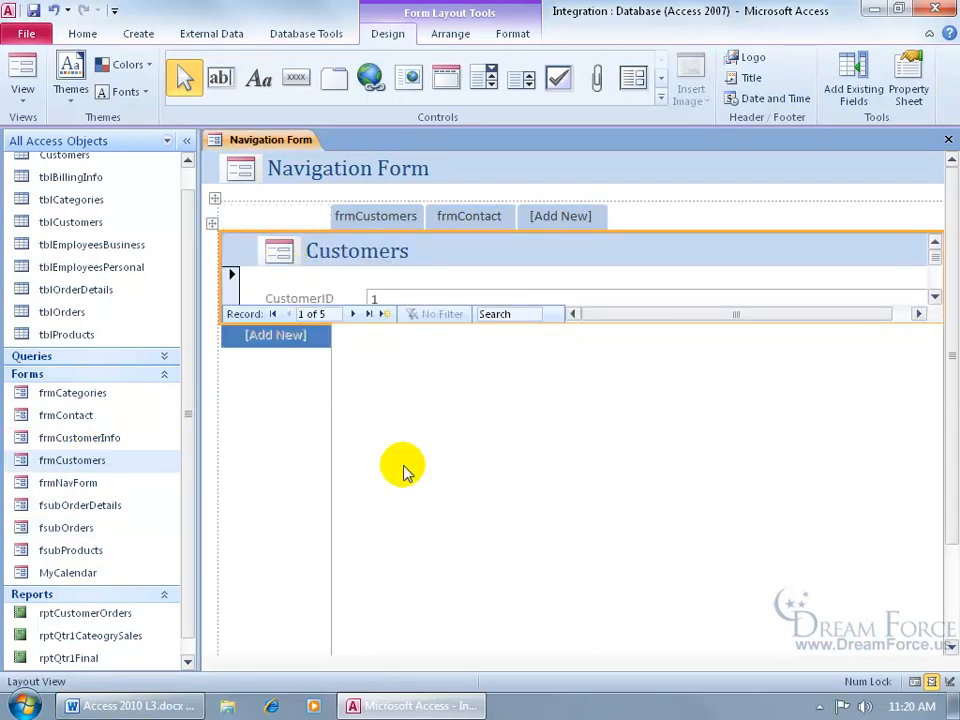
click(936, 298)
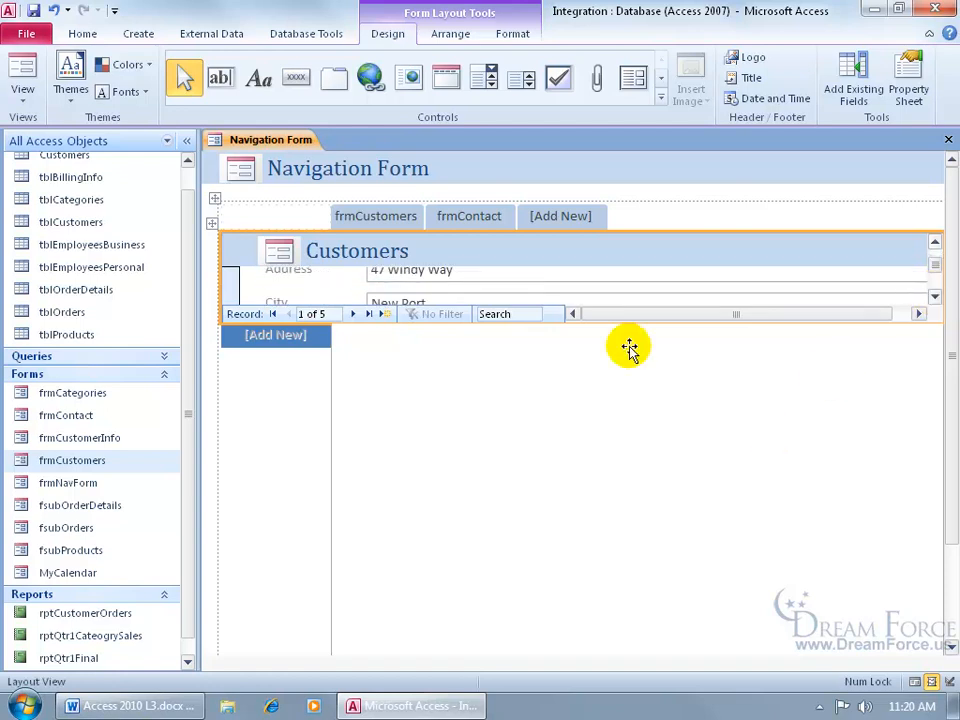
- Remove the added tabs using Undo and Delete
click(53, 10)
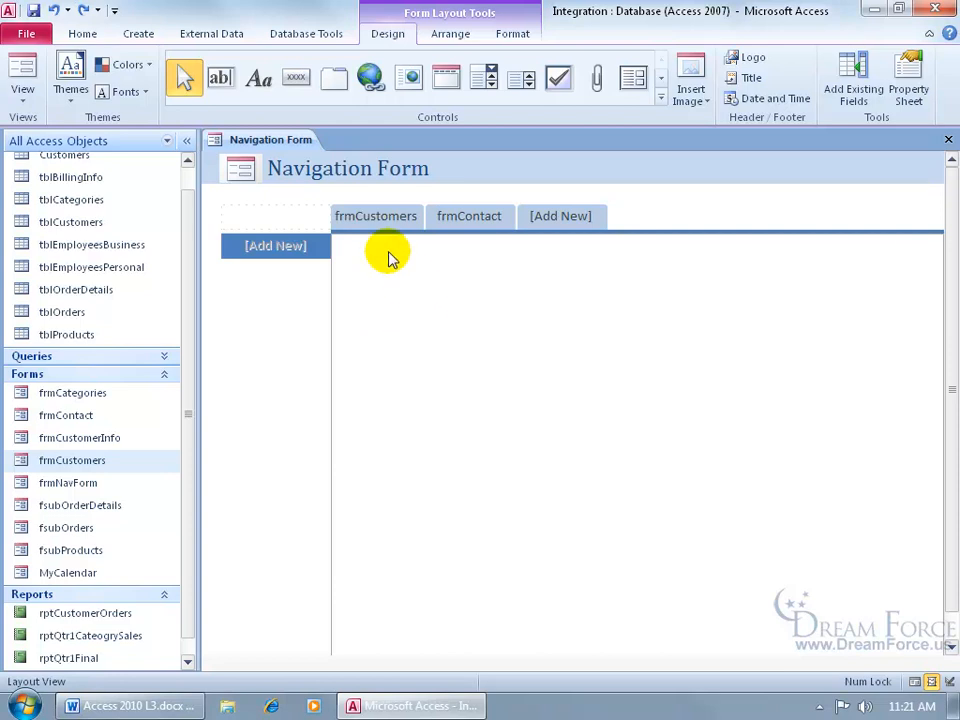
click(466, 216)
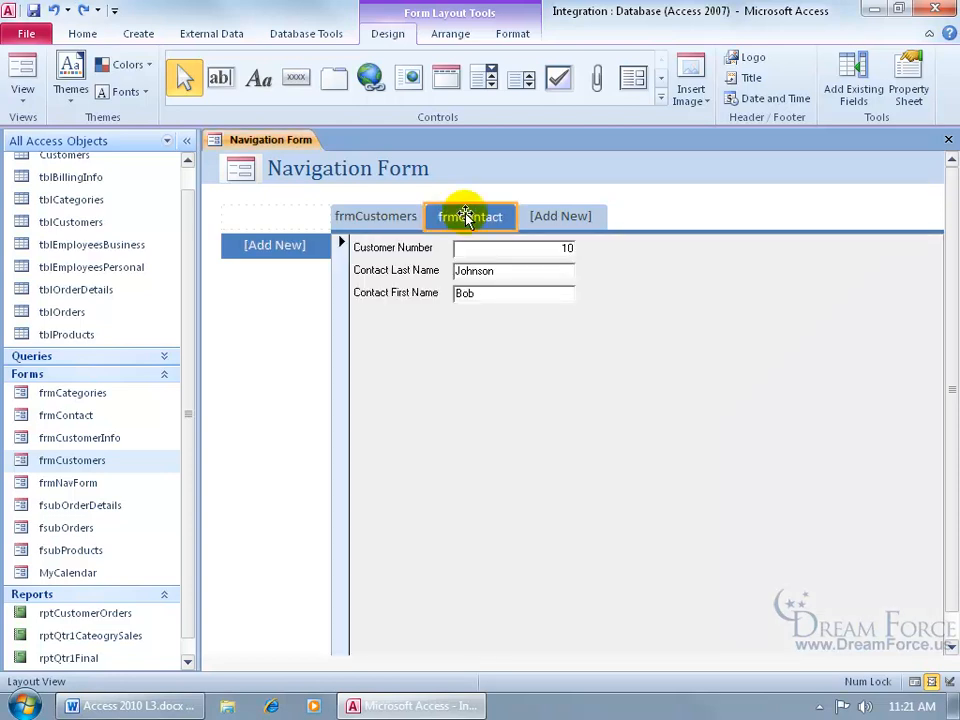
key(Delete)
click(300, 275)
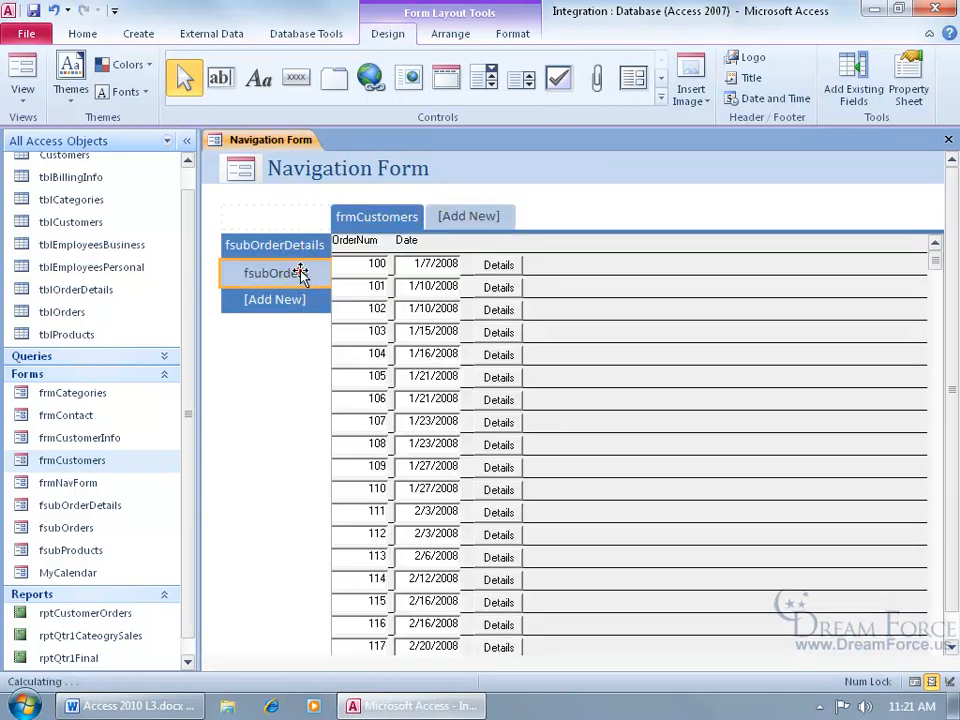
key(Delete)
key(Delete)
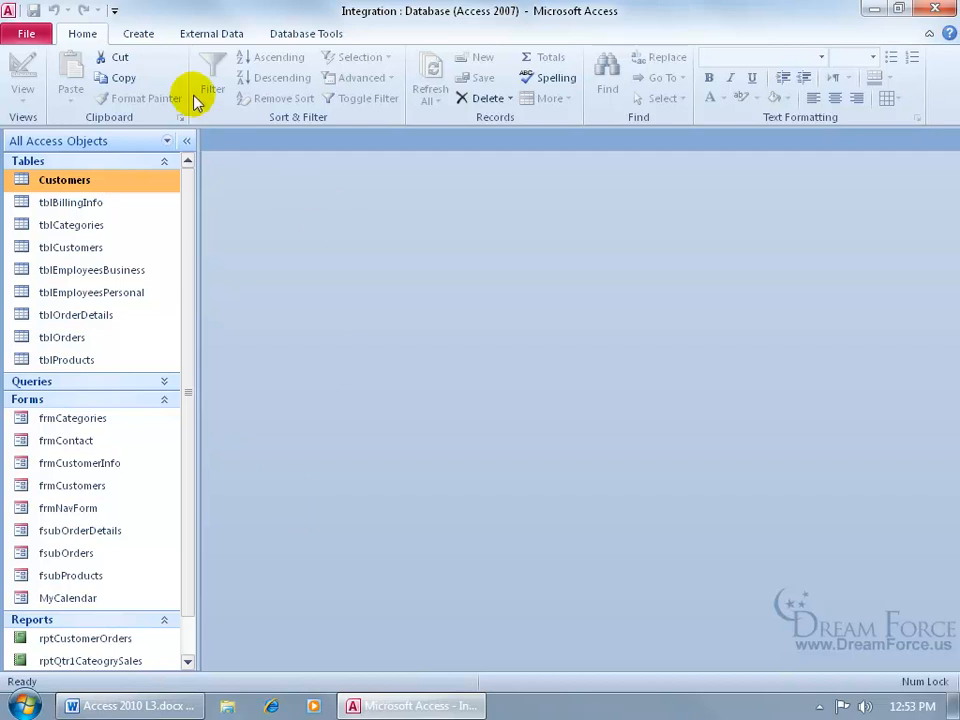
- Add Switchboard Manager from All Commands to the Quick Access Toolbar, placed just below Redo
right_click(82, 15)
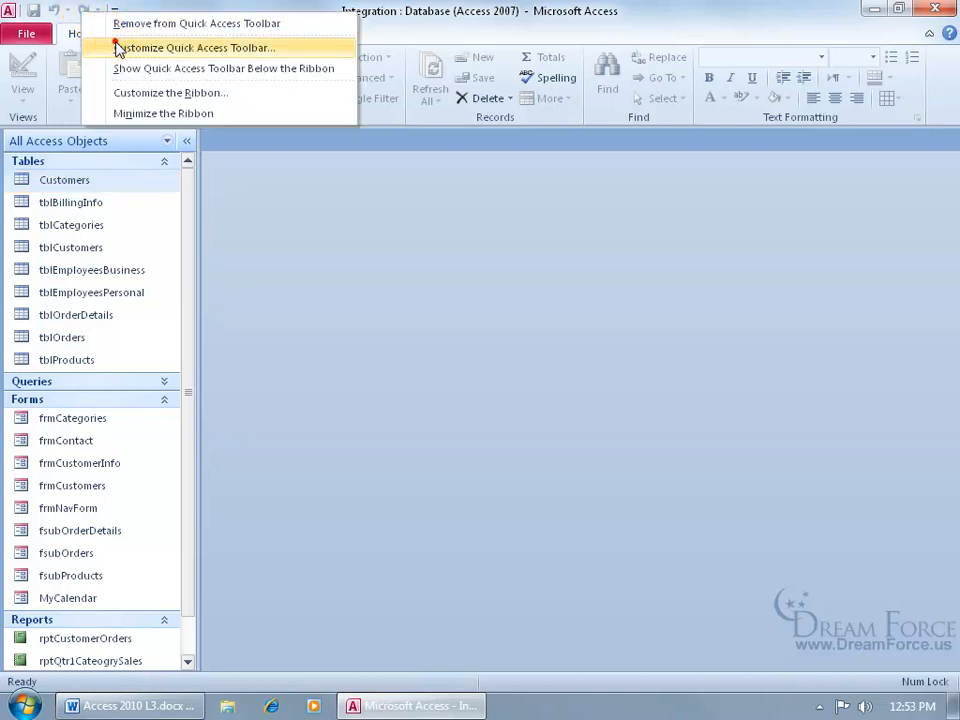
click(118, 48)
click(487, 147)
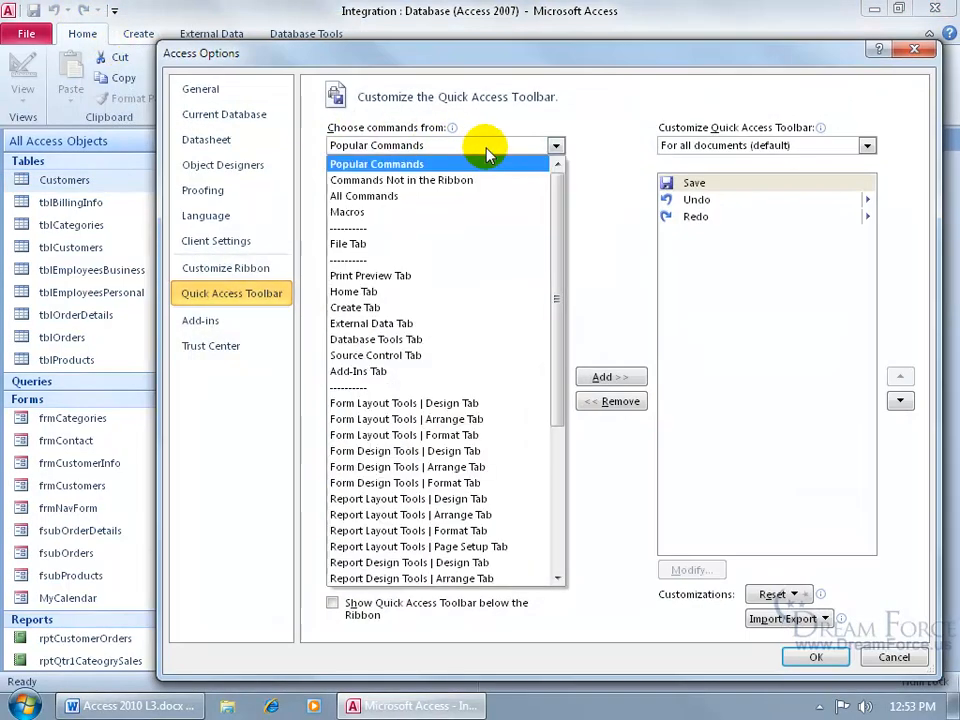
click(480, 197)
drag(553, 221, 555, 521)
click(417, 278)
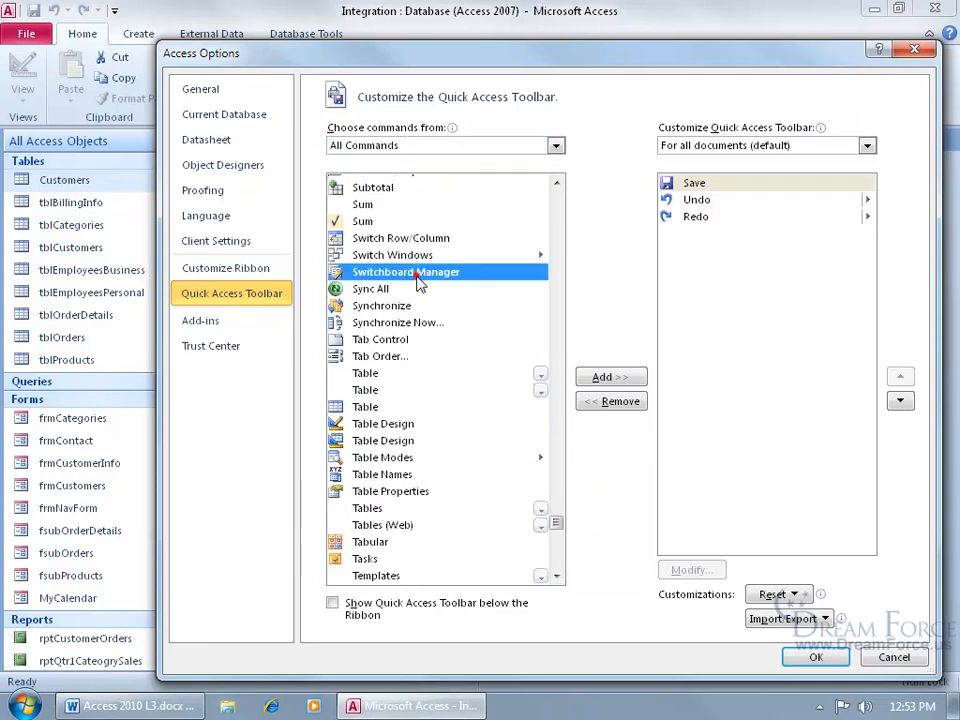
double_click(418, 280)
click(745, 204)
click(900, 400)
click(900, 400)
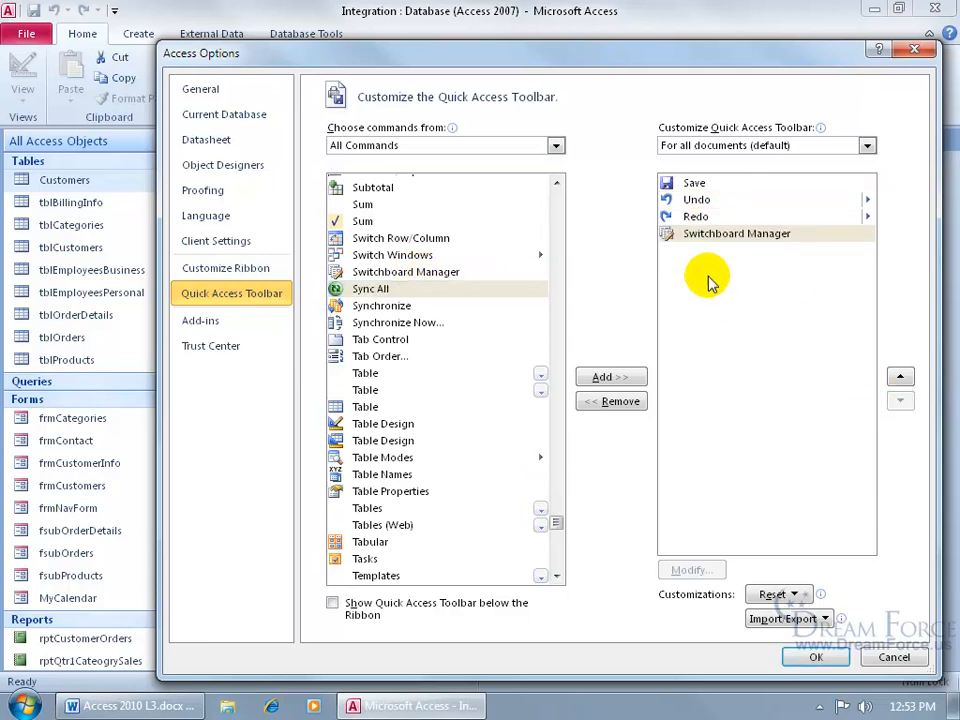
click(816, 657)
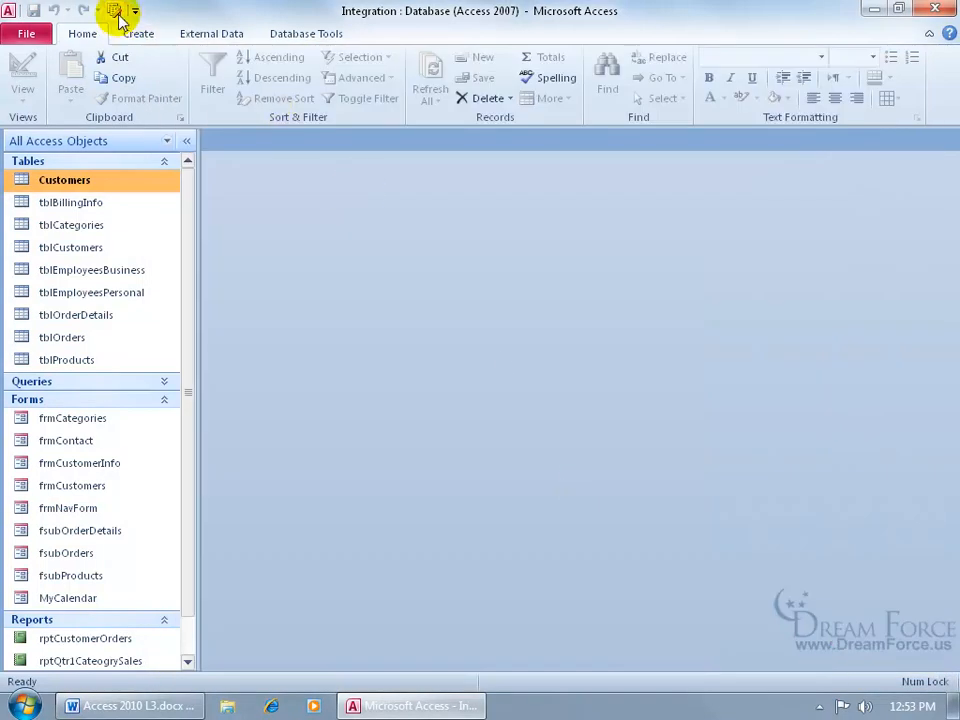
- Launch Switchboard Manager from the toolbar and agree to create a new switchboard
click(114, 10)
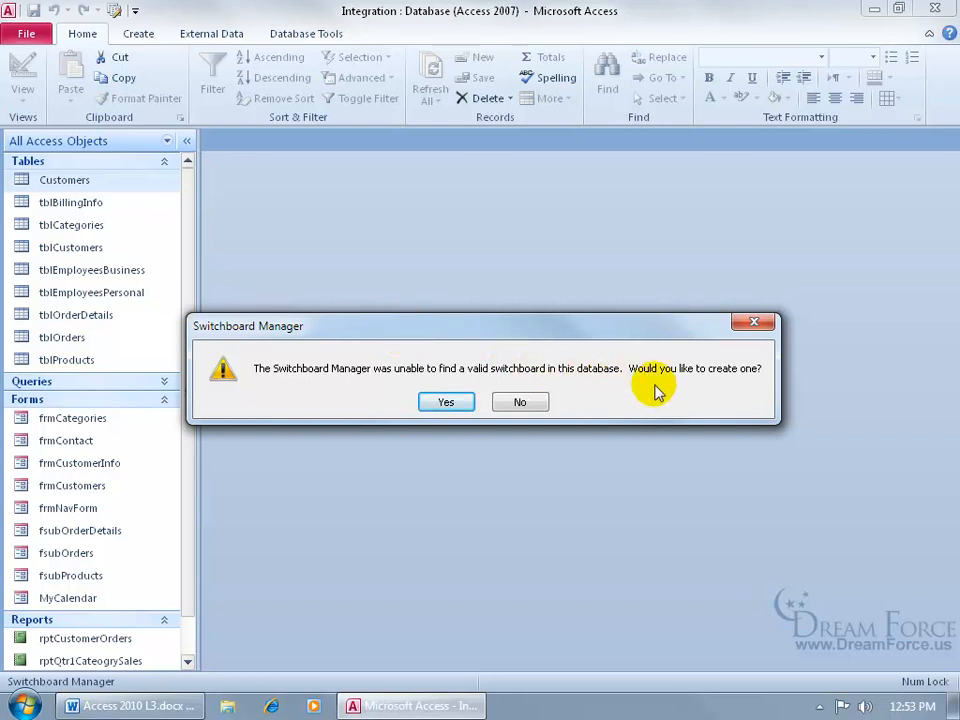
click(446, 402)
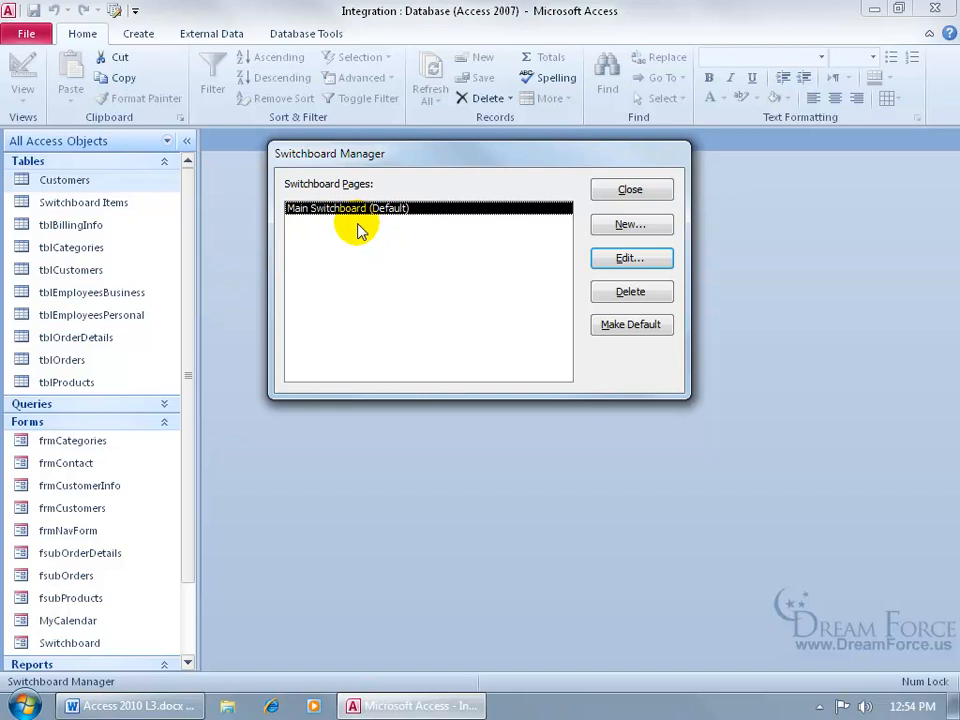
- Create two new switchboard pages named 'Reports Switchboard' and 'Maintenance Switchboard'
click(600, 224)
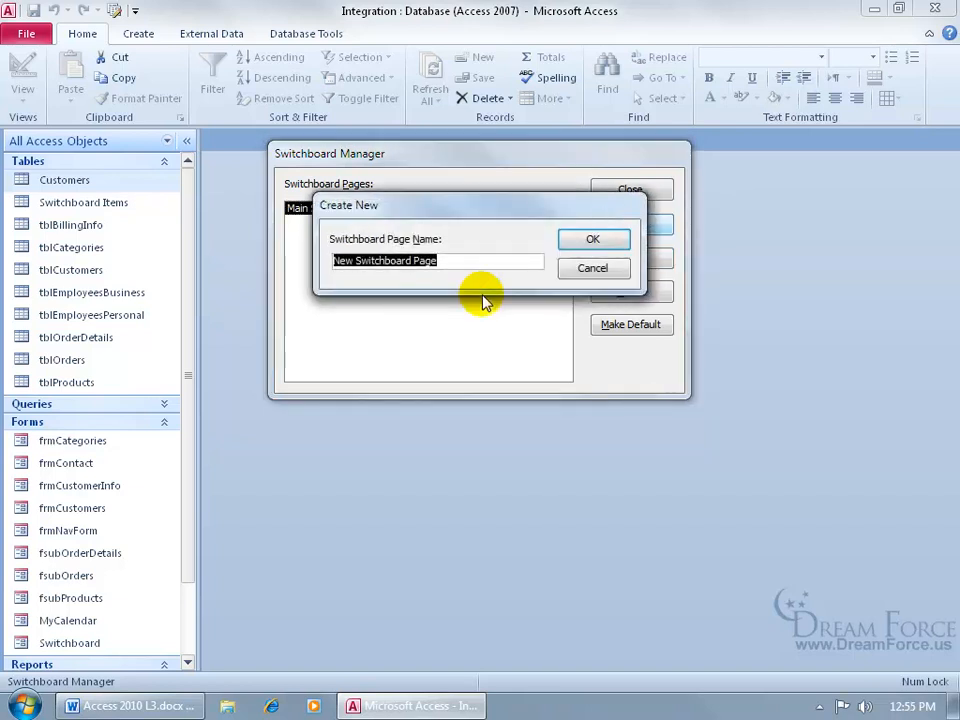
text(Reports Switchboard)
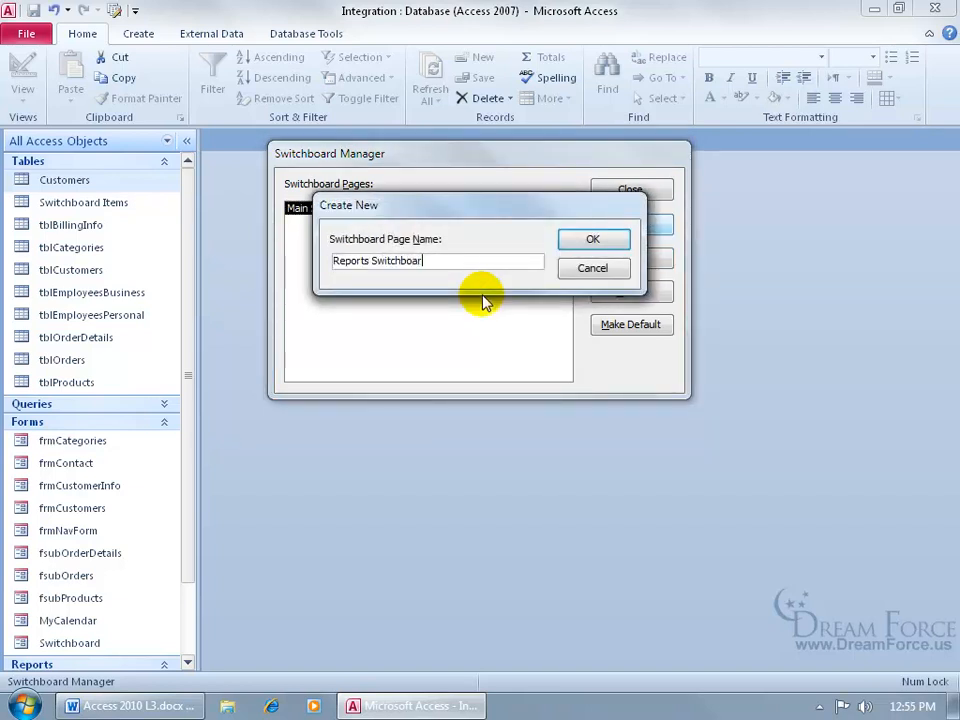
key(Return)
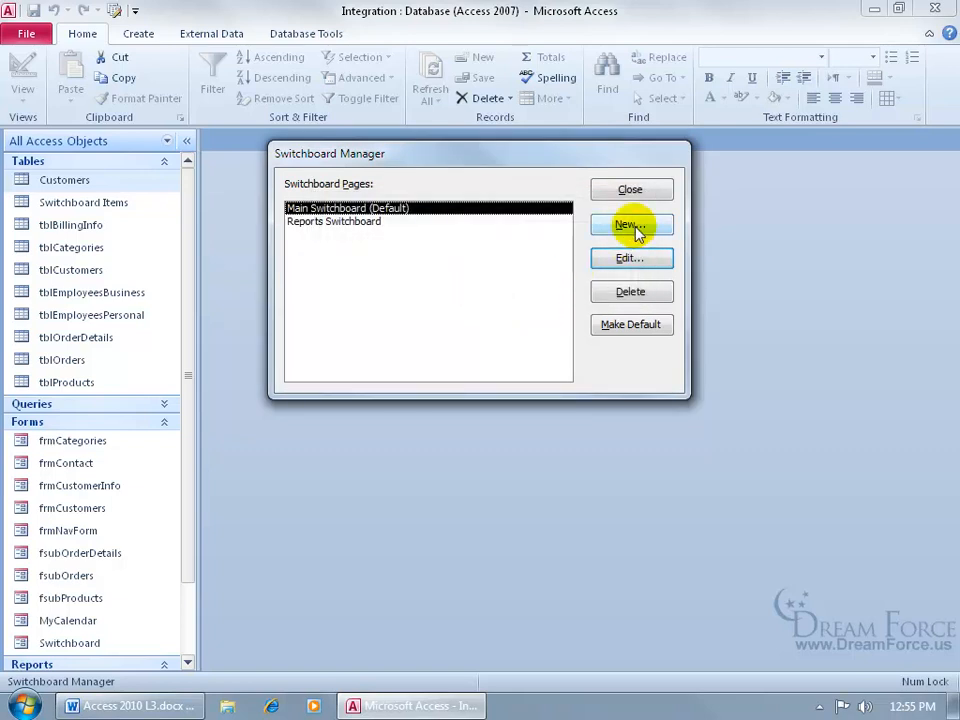
click(630, 225)
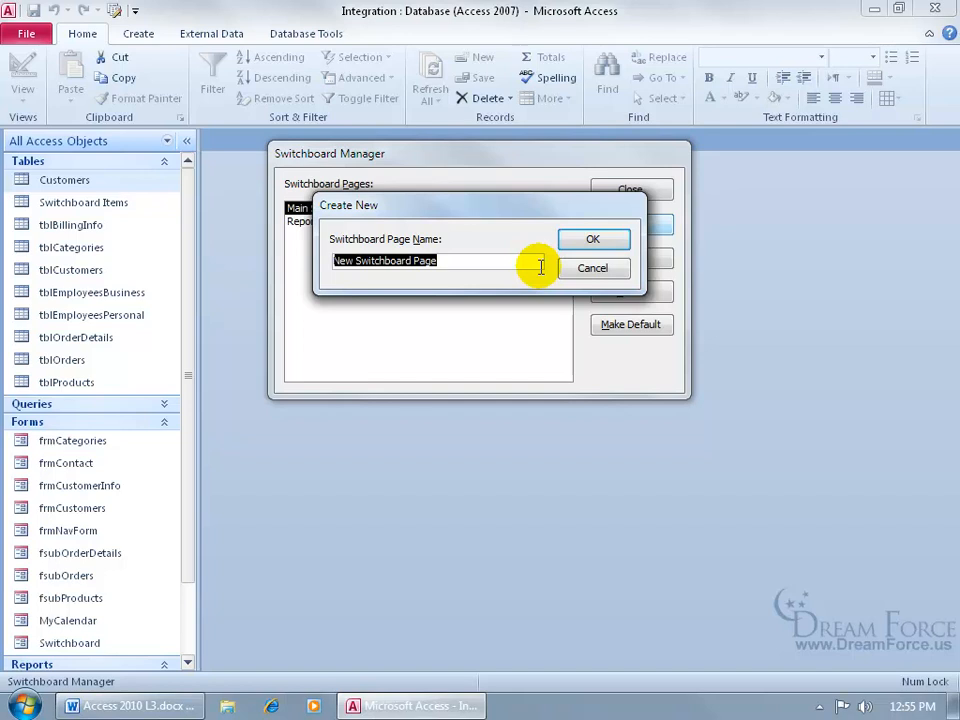
text(Maintenance Switchboard)
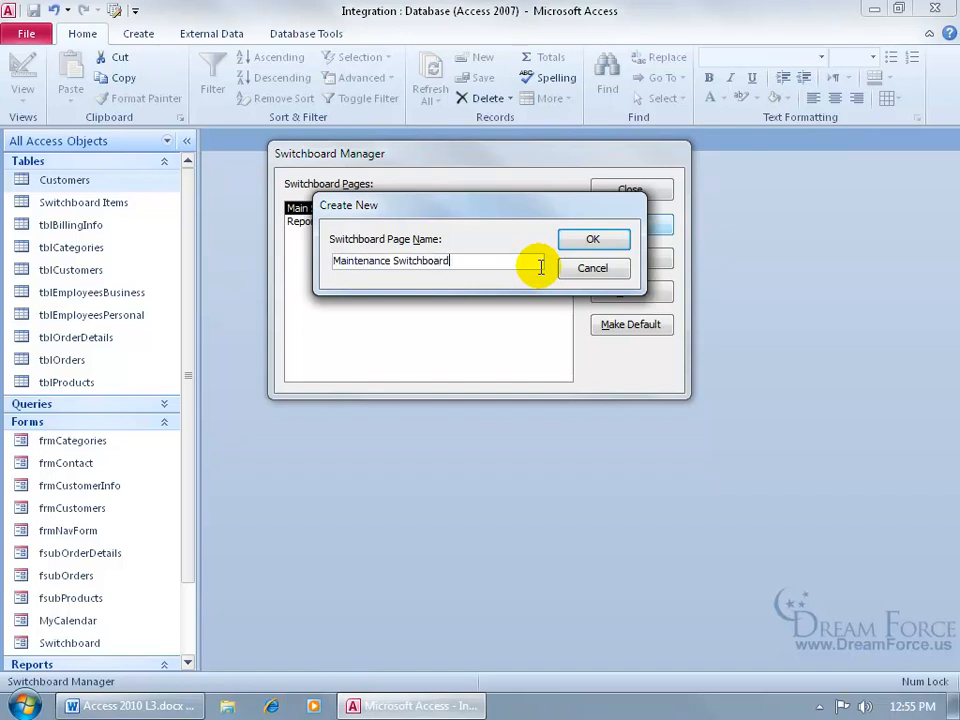
key(Return)
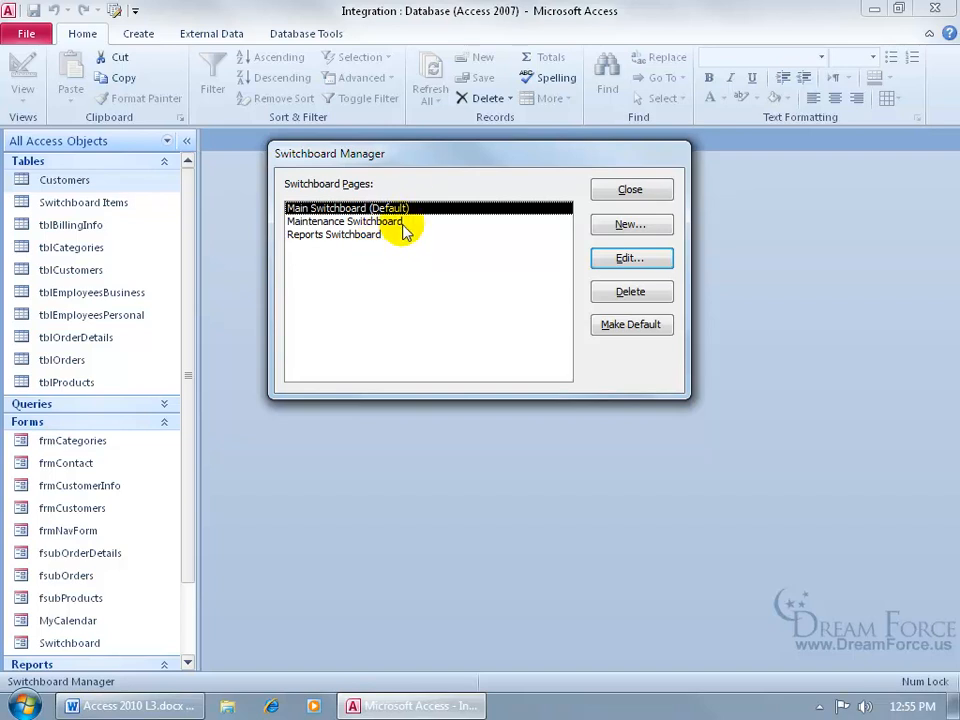
- Edit Main Switchboard and add item 'Customer Info' using Open Form in Add Mode with frmCustomerInfo
click(626, 262)
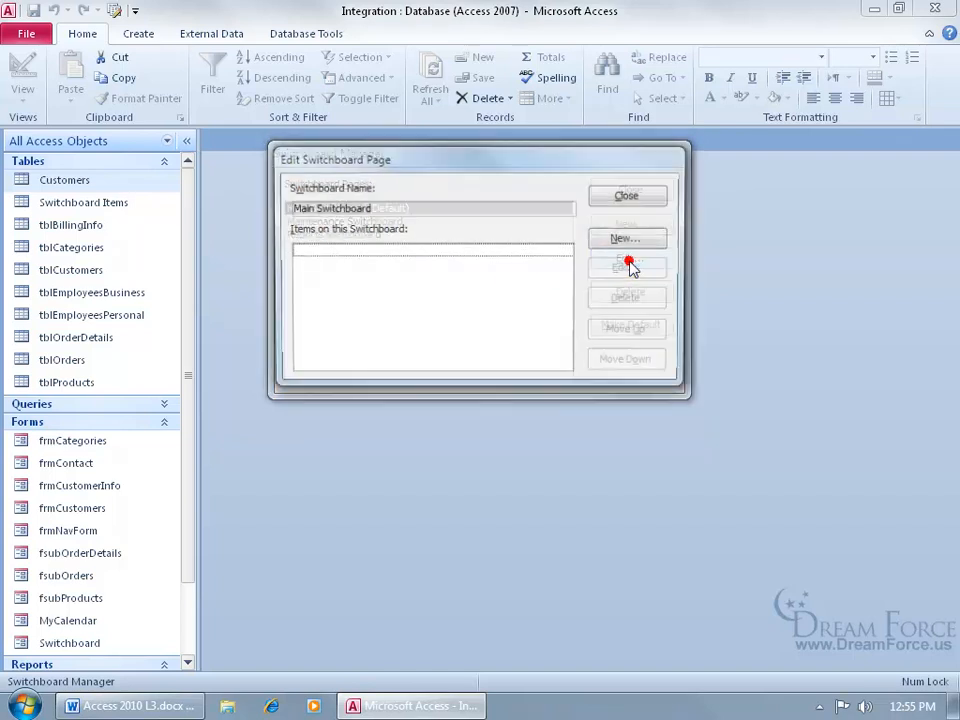
click(623, 243)
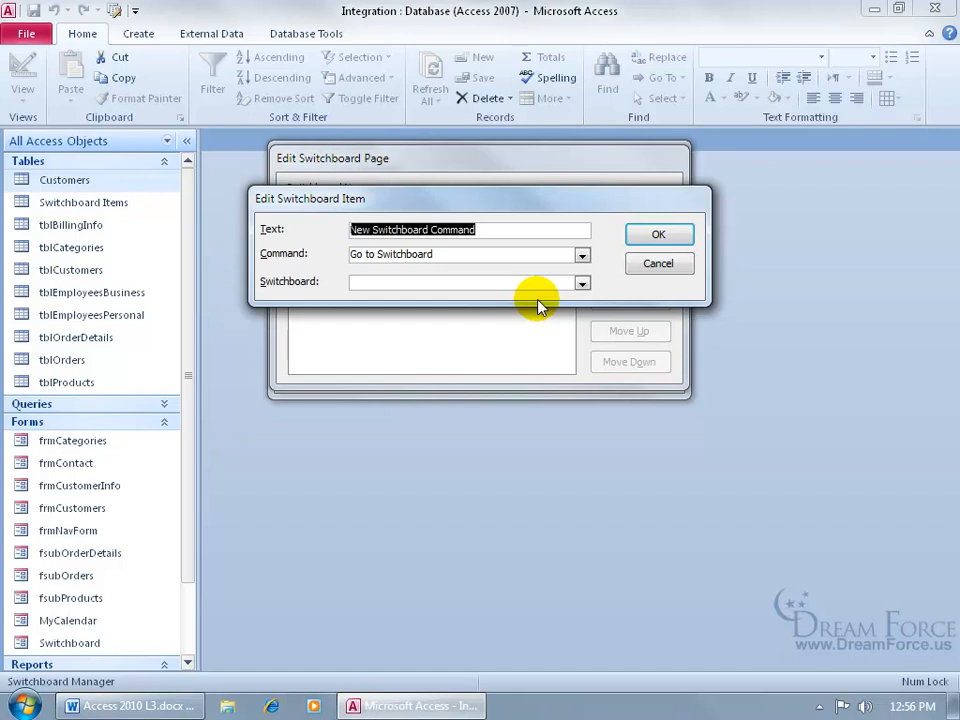
text(Cu)
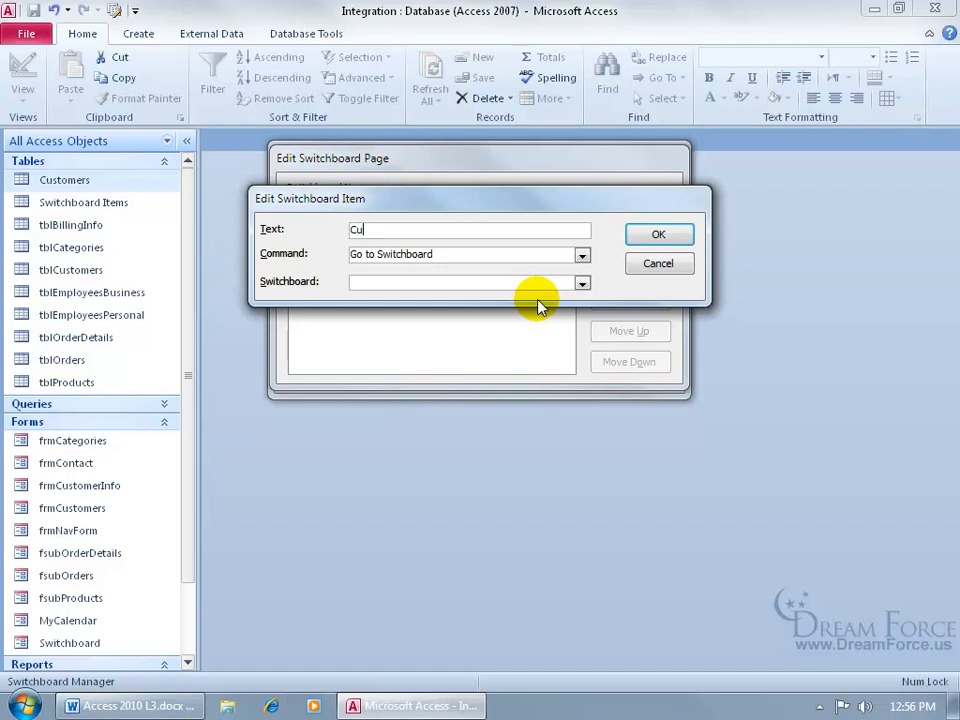
text(stomer Info)
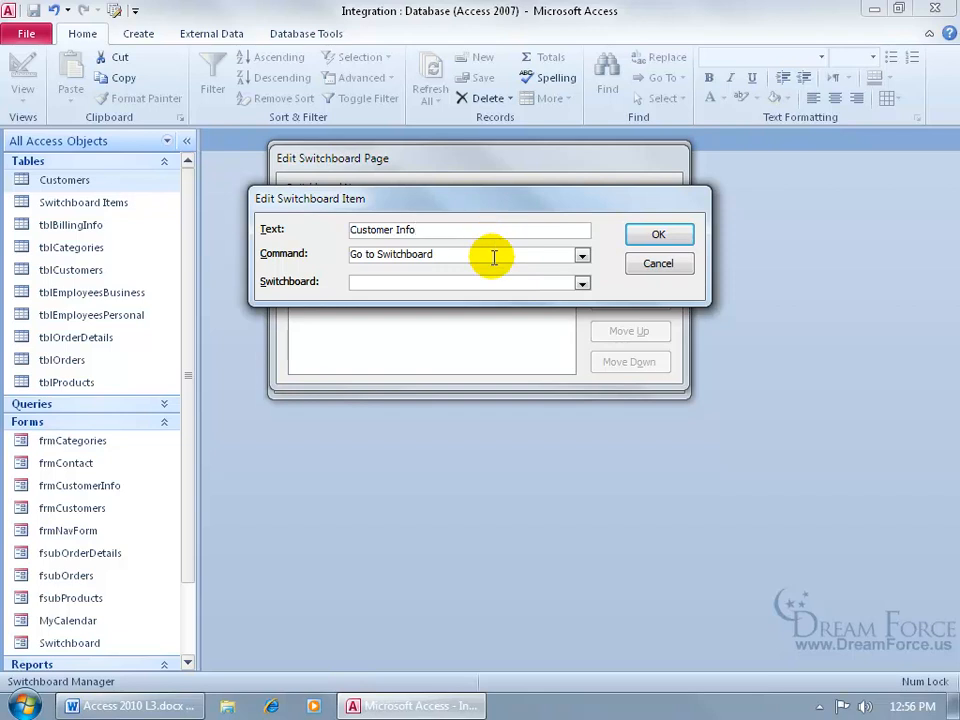
click(582, 255)
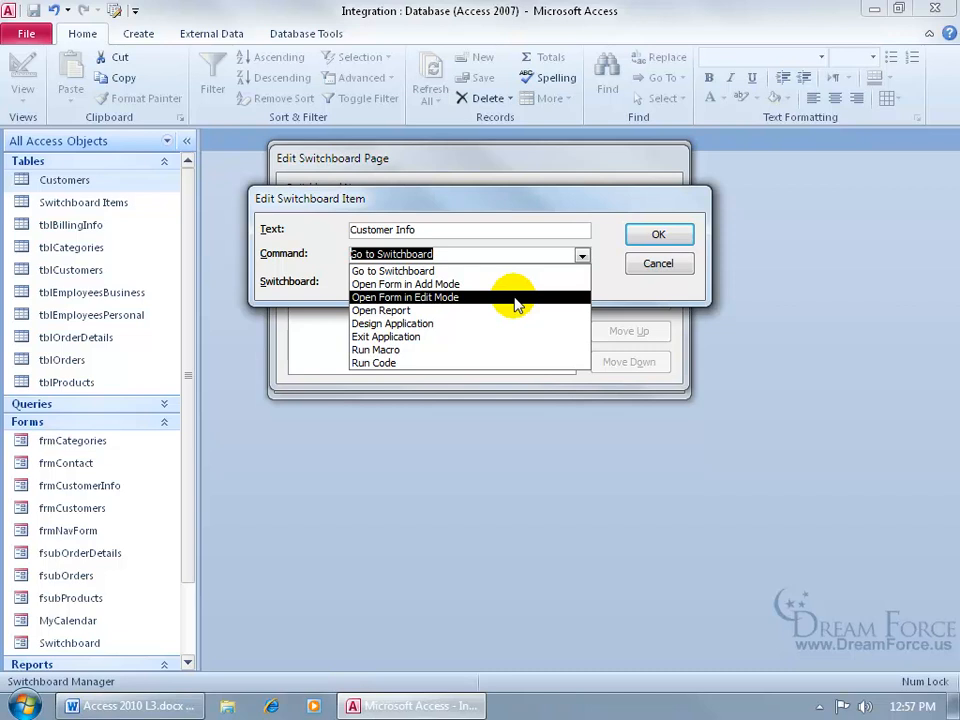
click(514, 285)
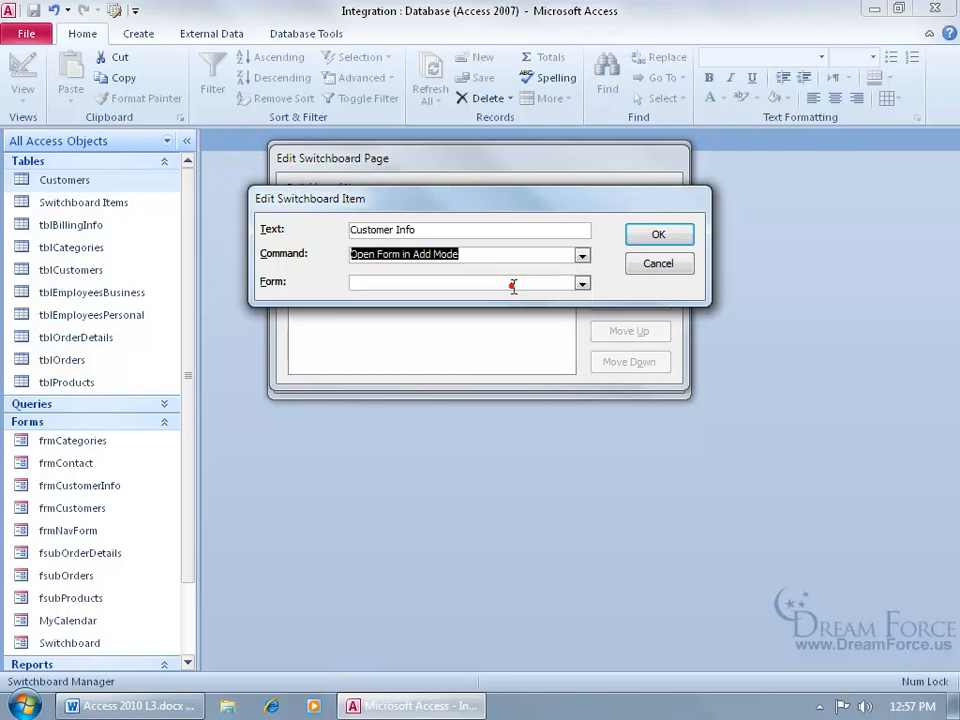
click(581, 284)
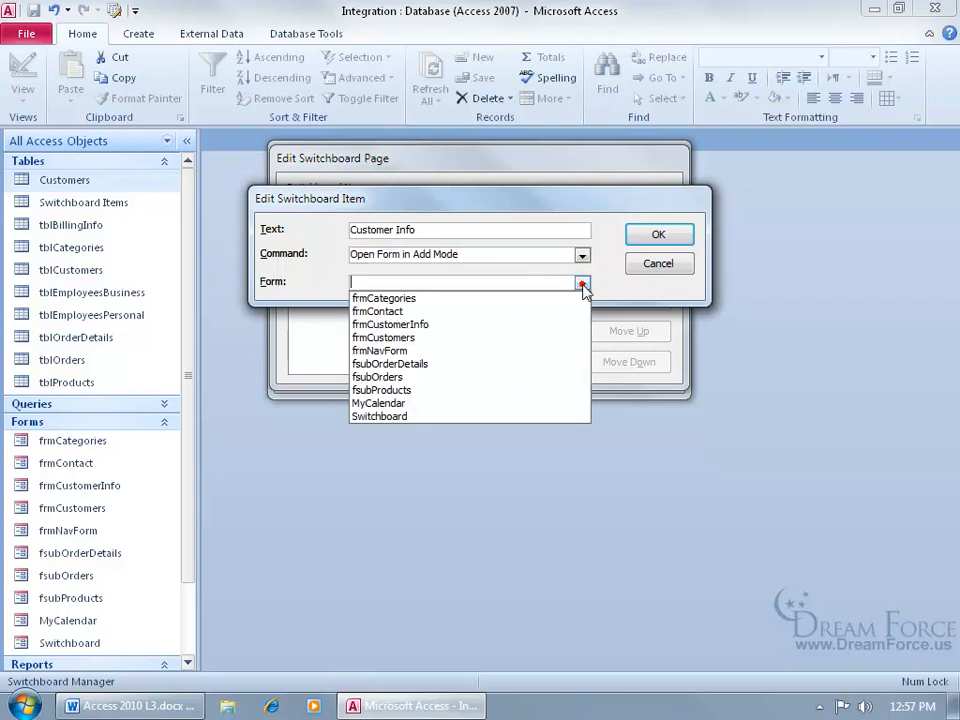
click(551, 324)
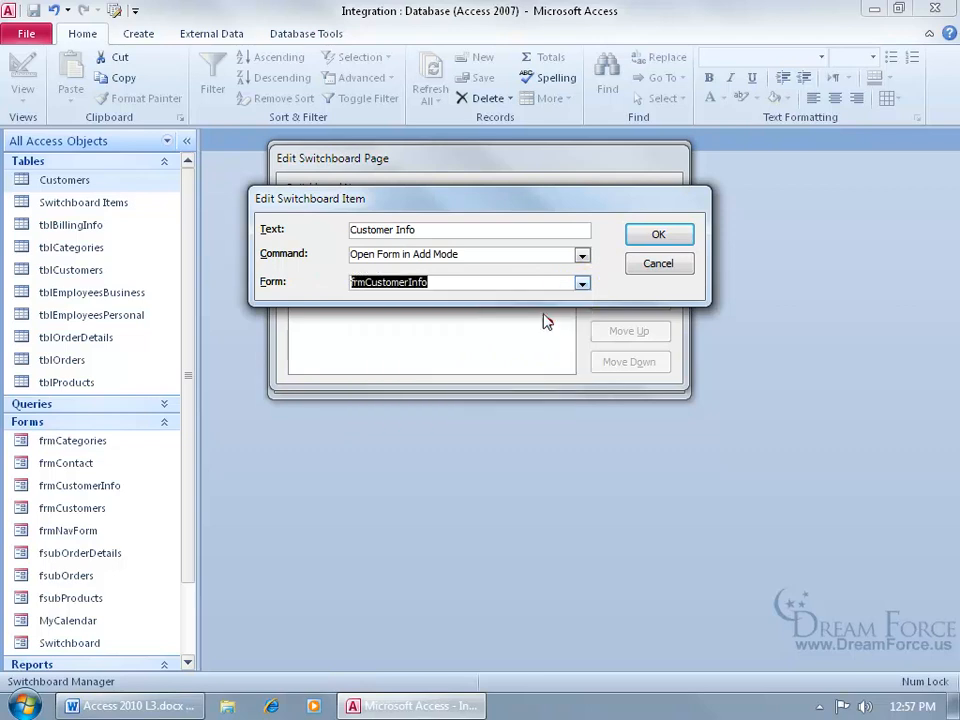
click(668, 240)
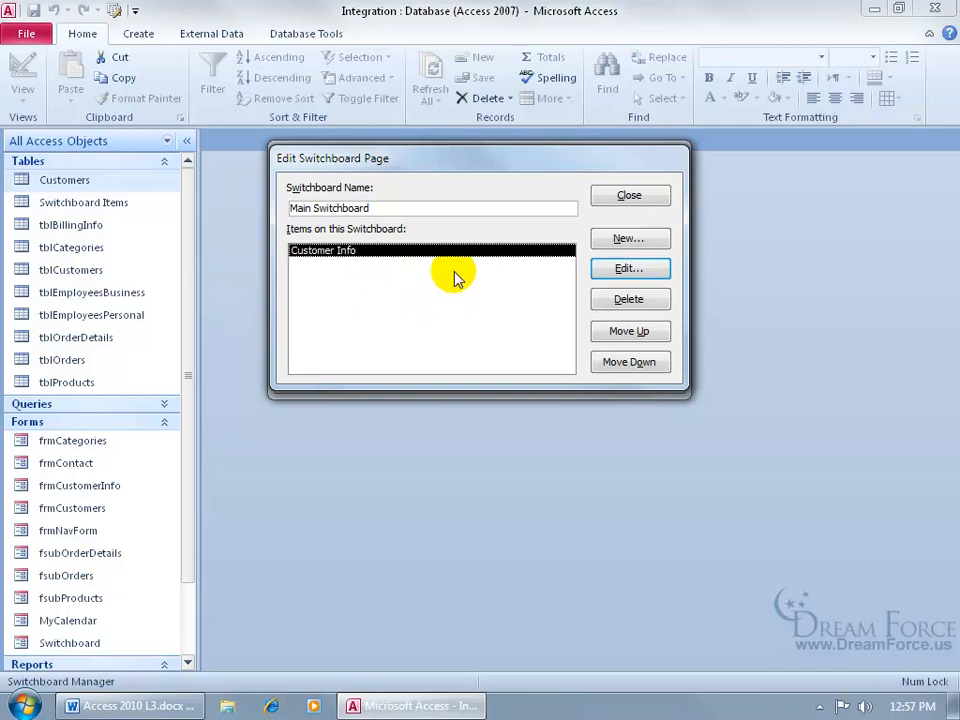
click(628, 237)
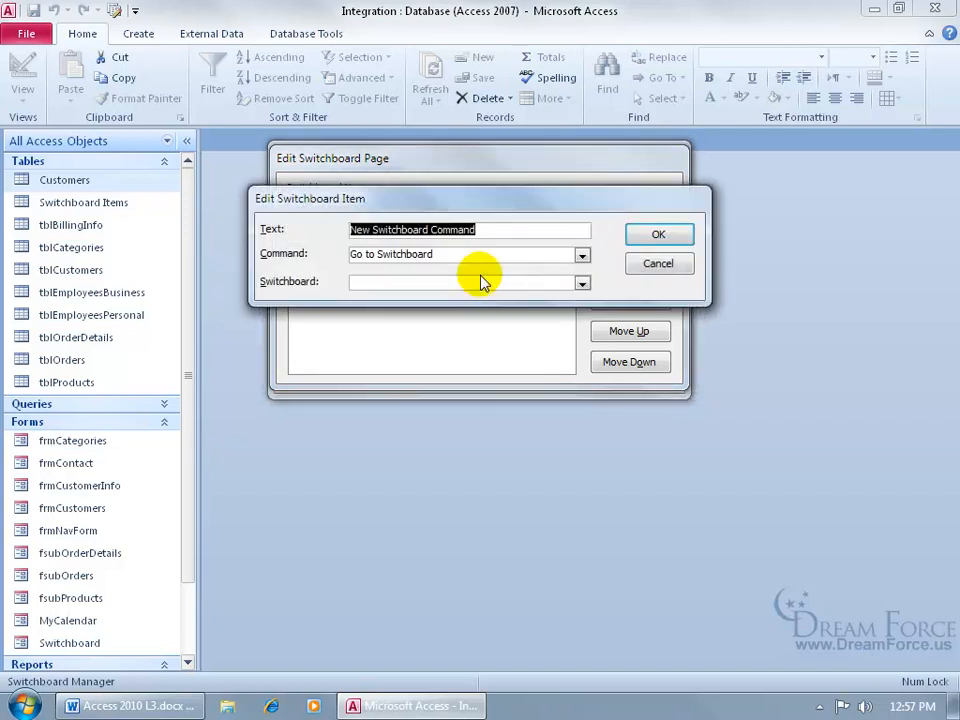
- Add a Run Reports item that goes to the Reports Switchboard
text(Run Reports)
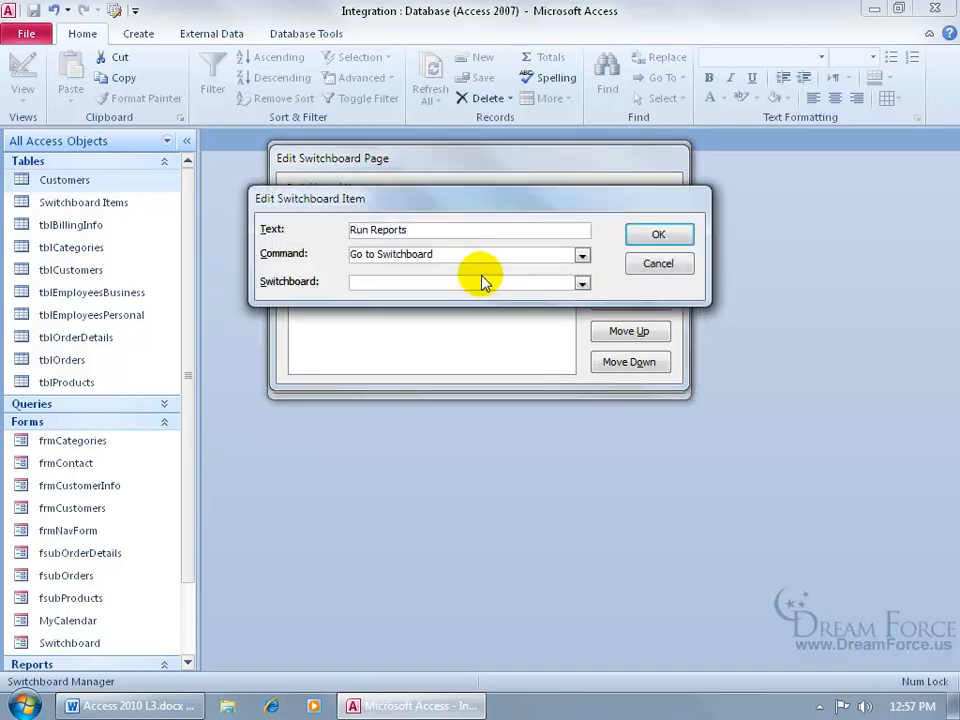
click(582, 284)
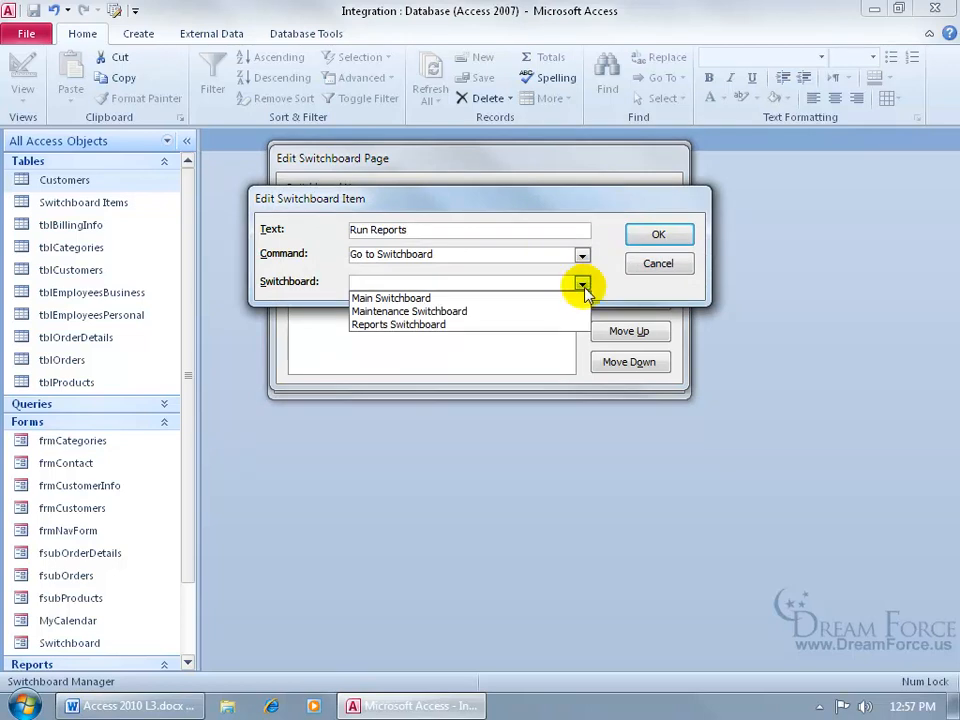
click(540, 321)
click(659, 236)
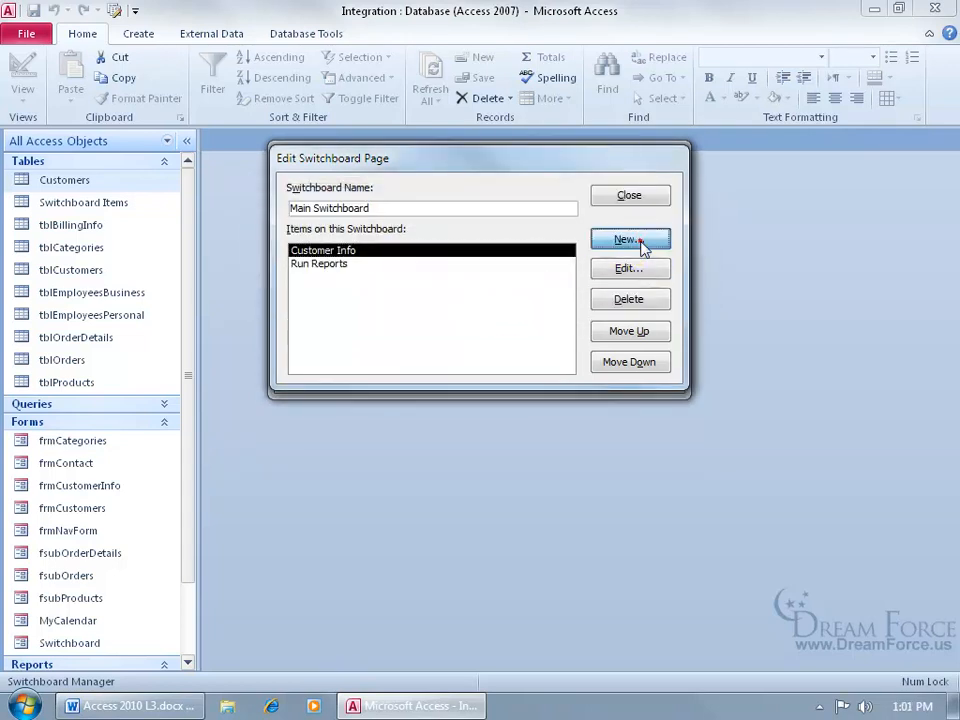
- Add a Maintain Data item that goes to the Maintenance Switchboard
click(640, 242)
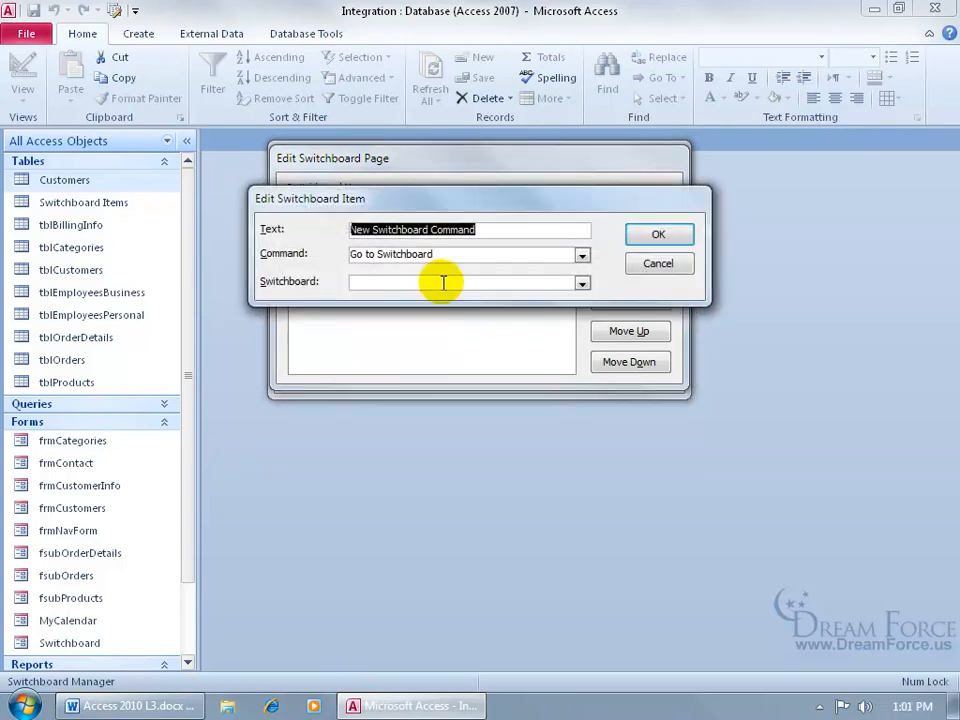
text(Maintain Data)
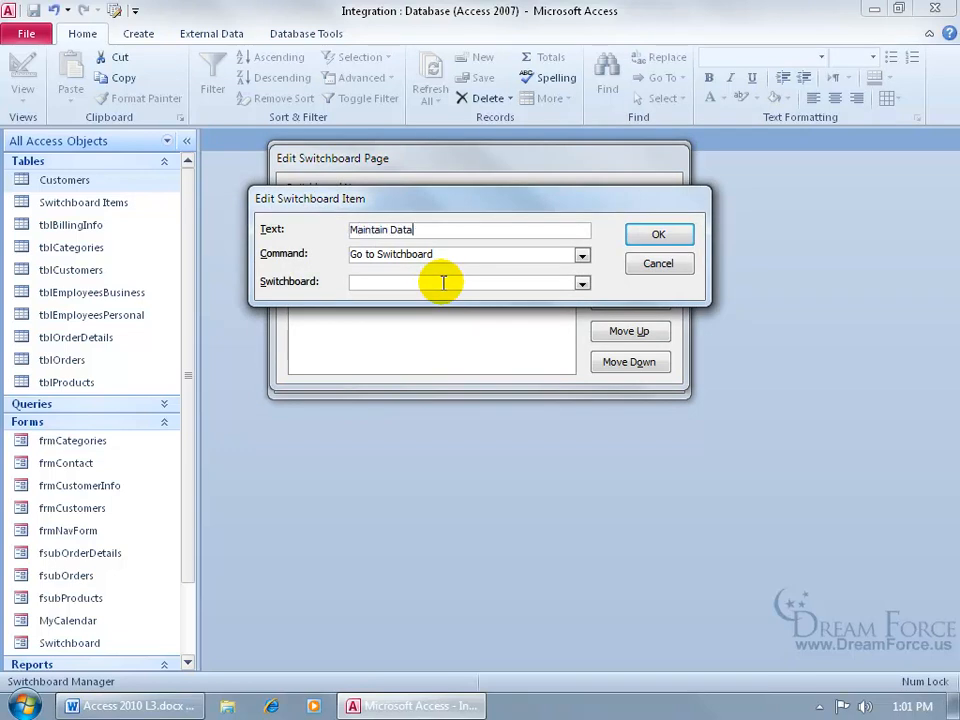
click(581, 283)
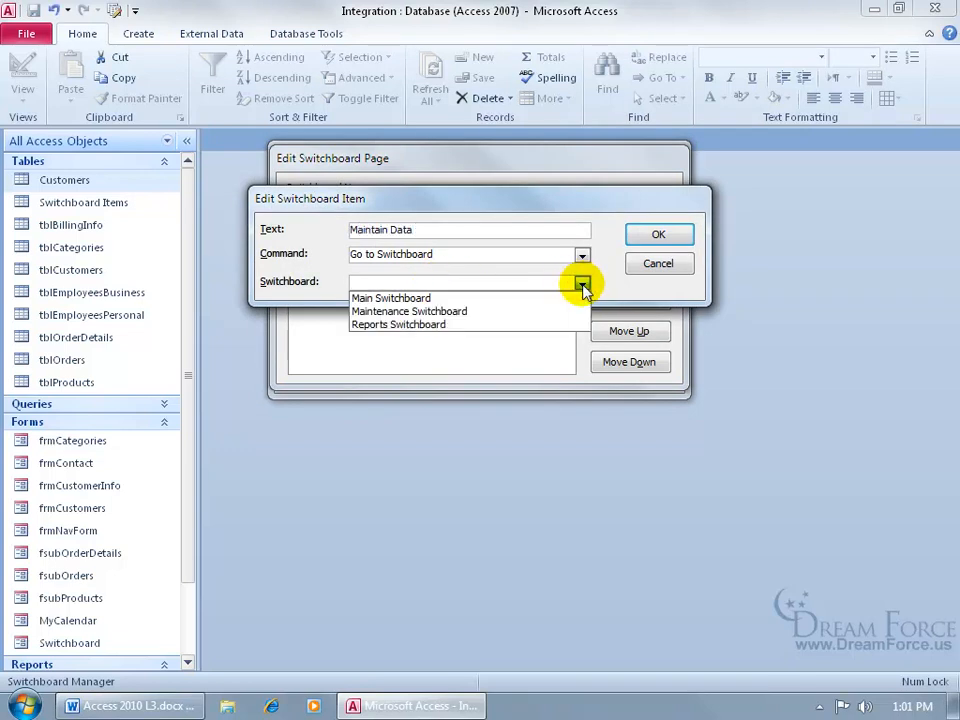
click(575, 311)
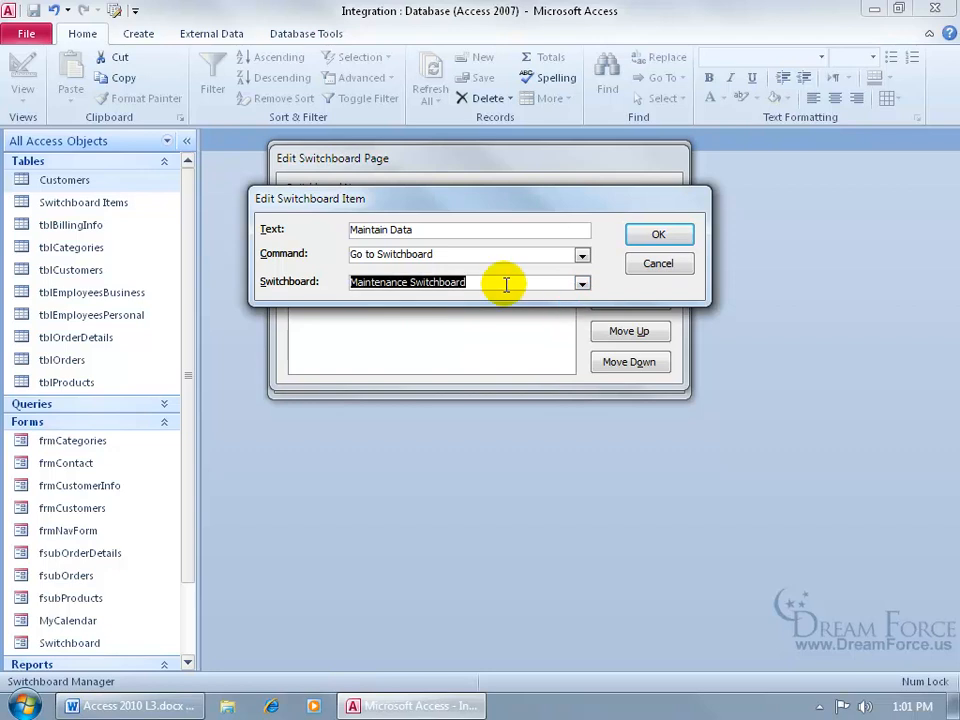
click(650, 235)
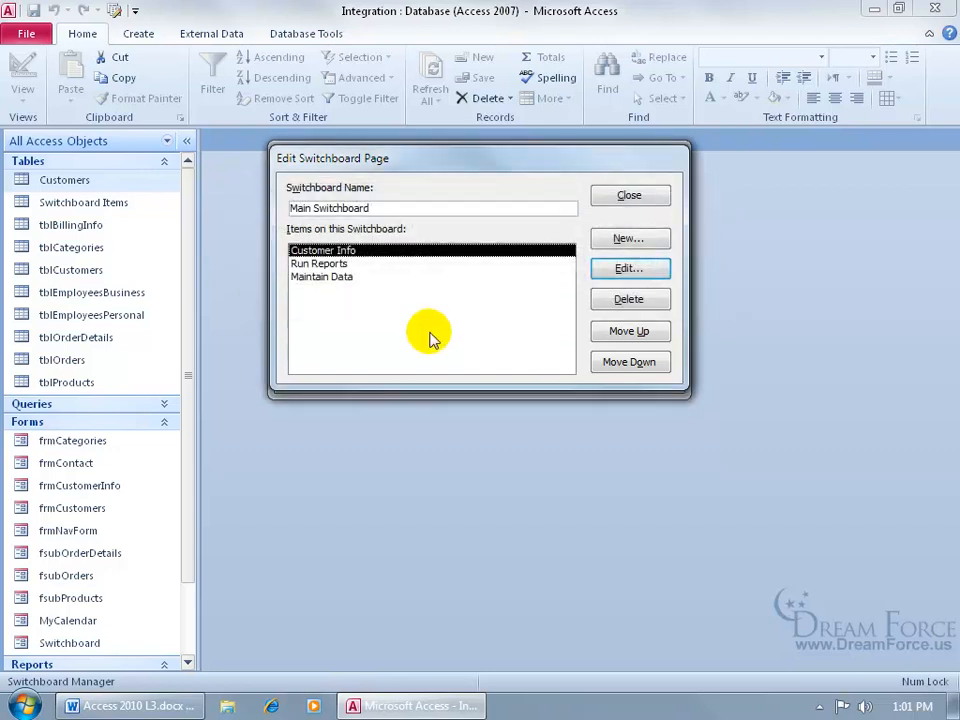
- Add a Close Application item set to Exit Application, then close the page editor
click(628, 238)
text(Close Application)
click(581, 255)
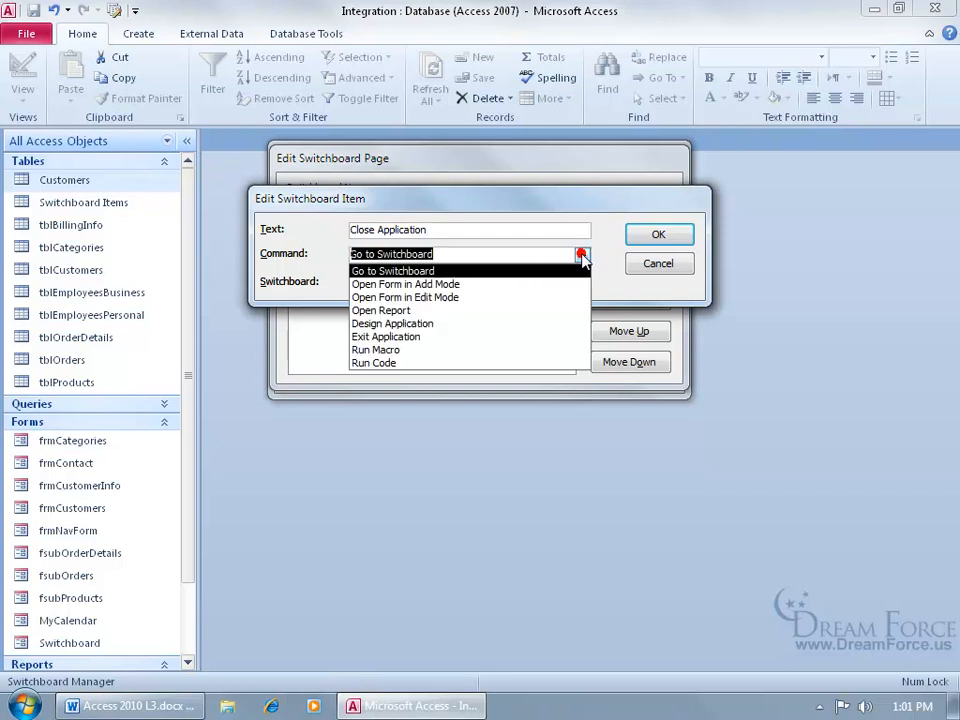
click(522, 336)
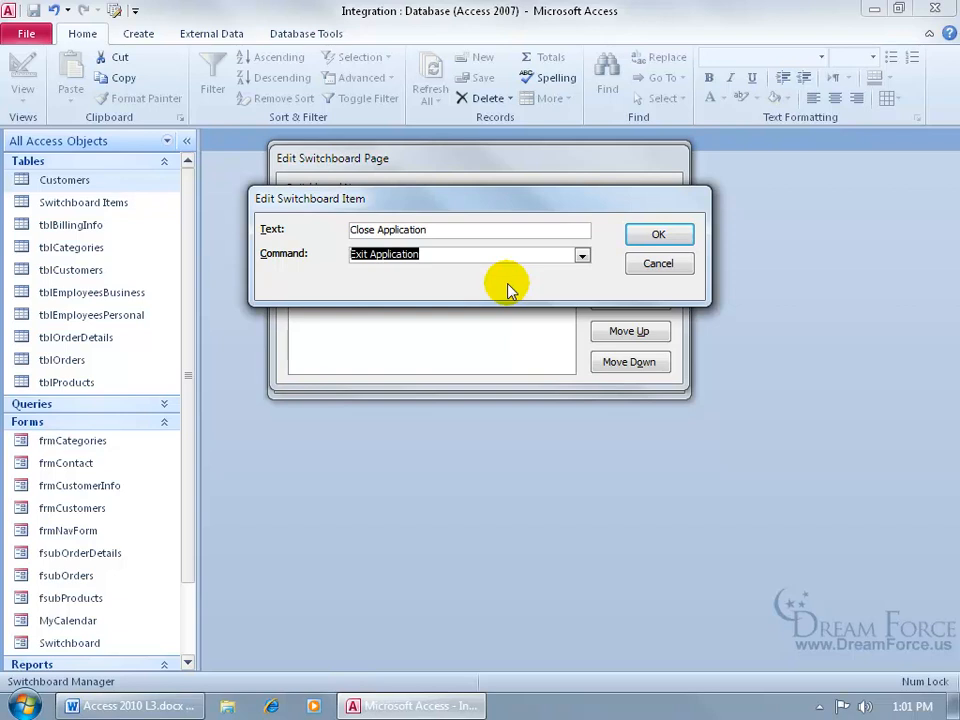
click(639, 239)
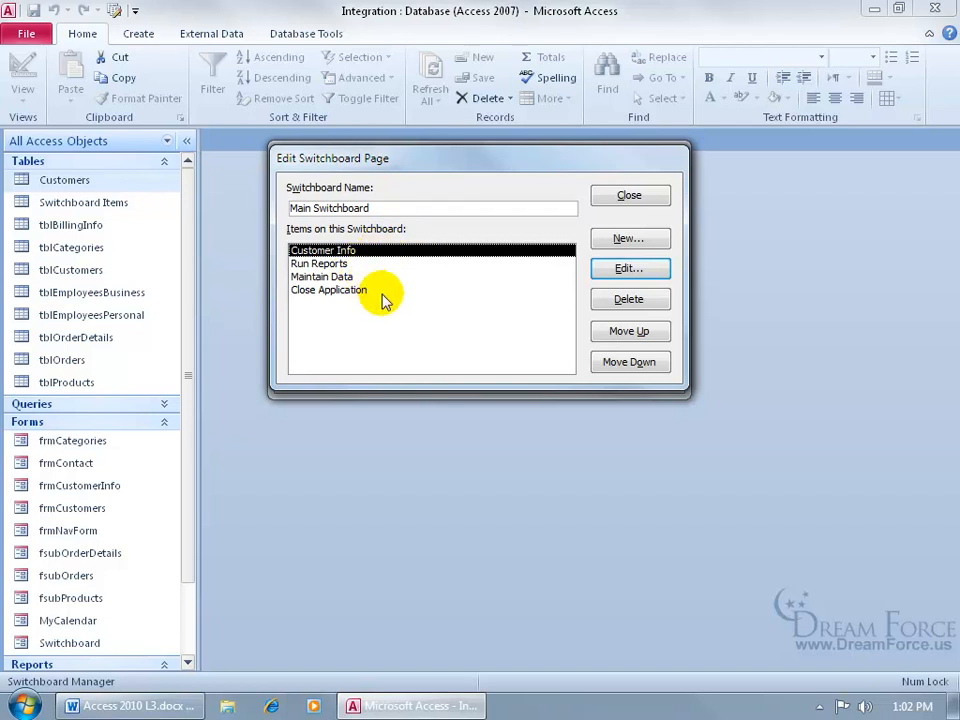
click(630, 194)
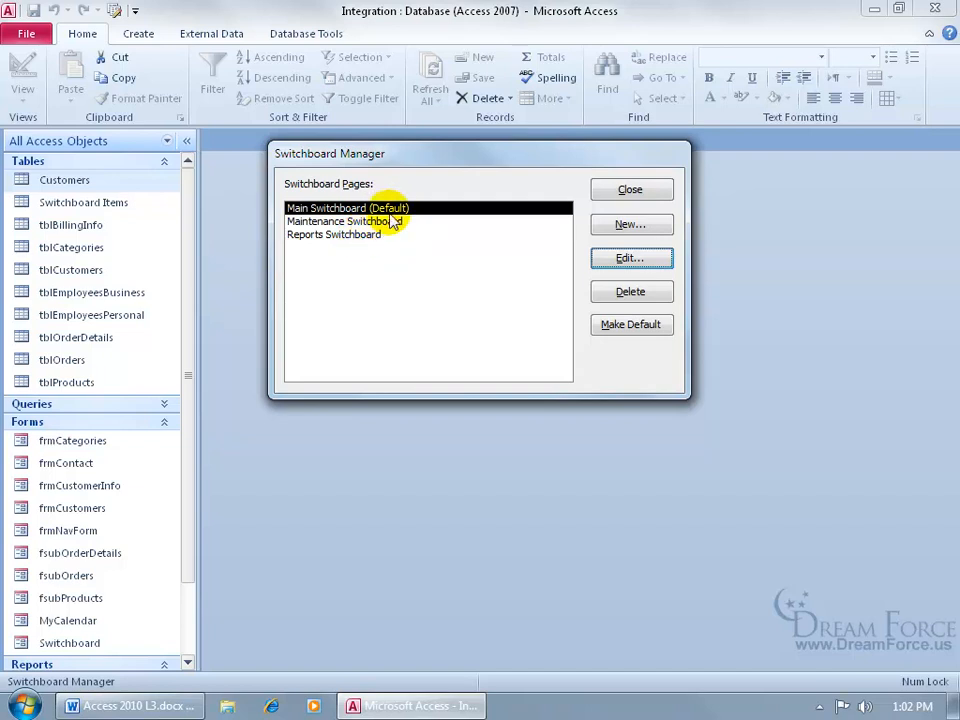
- Edit the Reports Switchboard and add a Category Sales item opening the category sales report
click(366, 235)
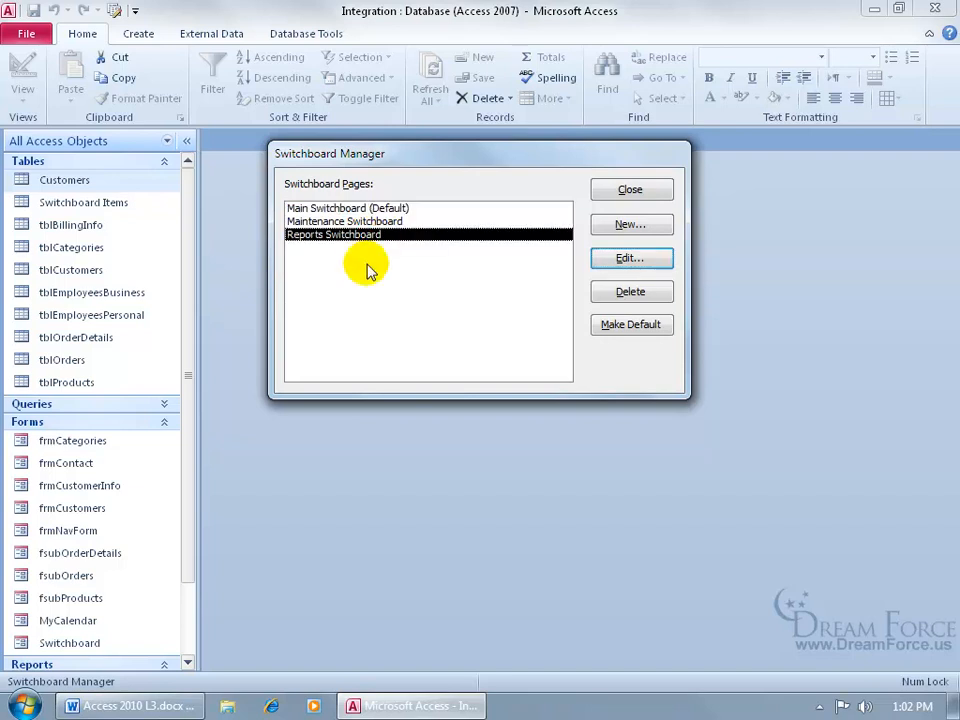
click(648, 263)
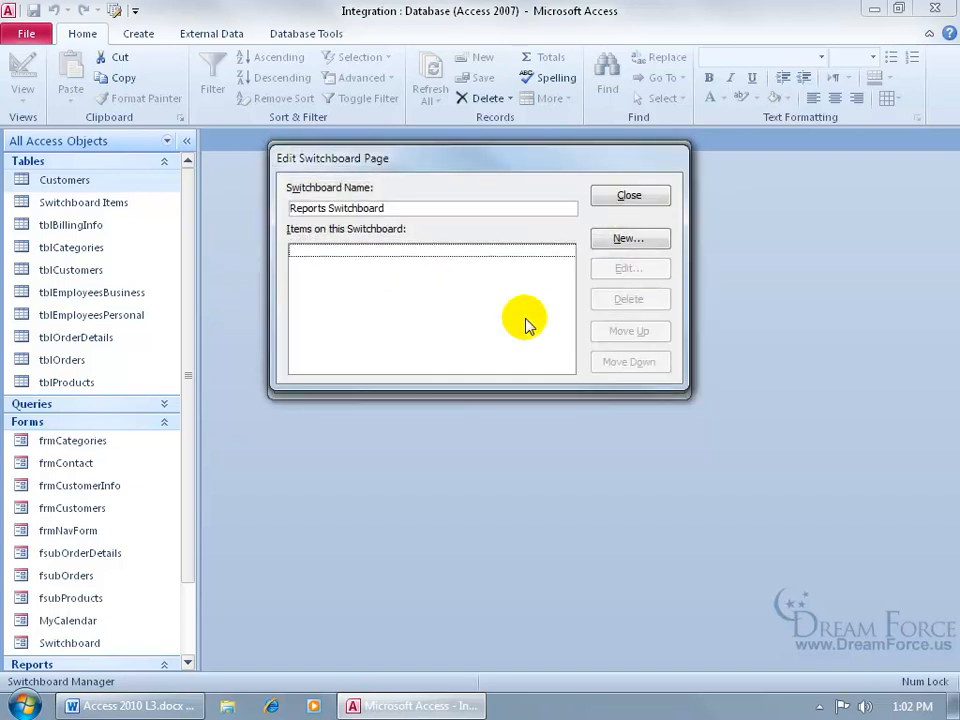
click(627, 239)
text(Category Sales)
click(581, 255)
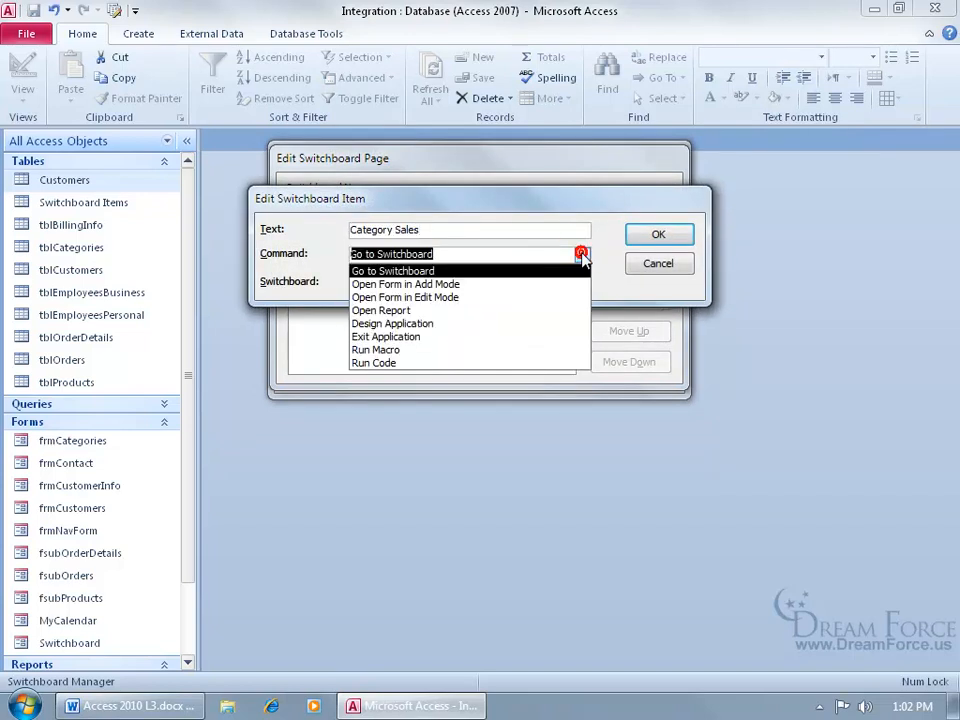
click(545, 311)
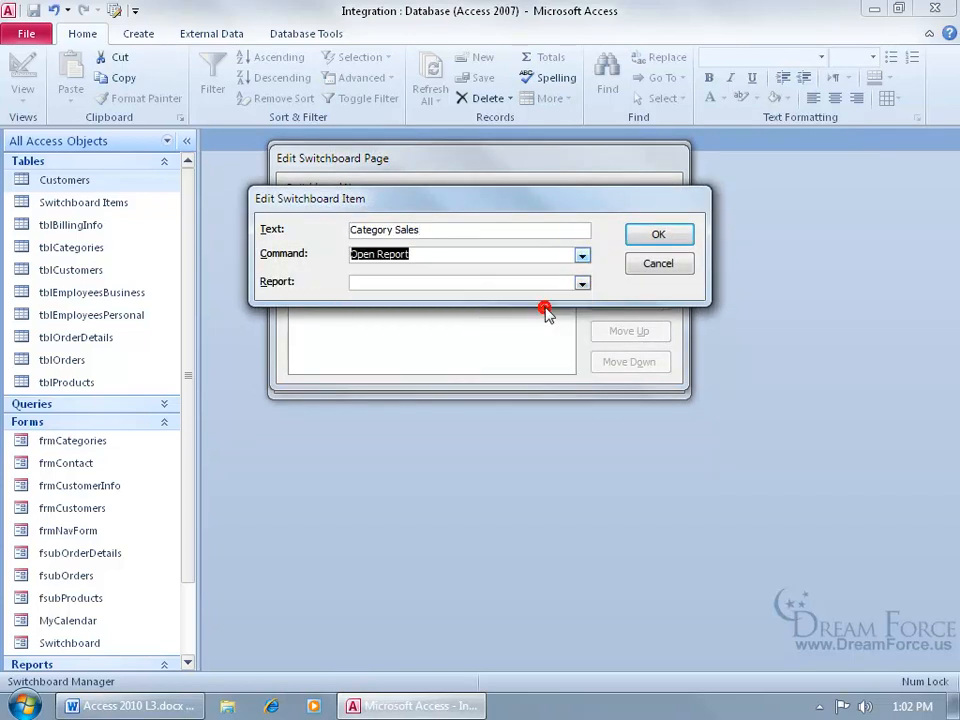
click(582, 284)
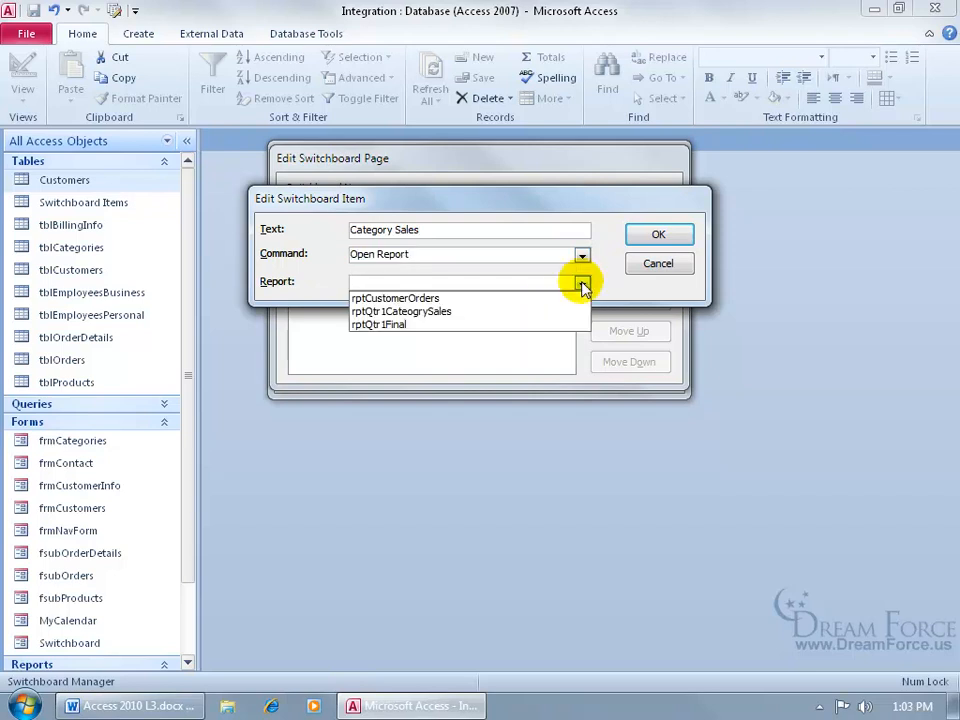
click(529, 313)
key(Return)
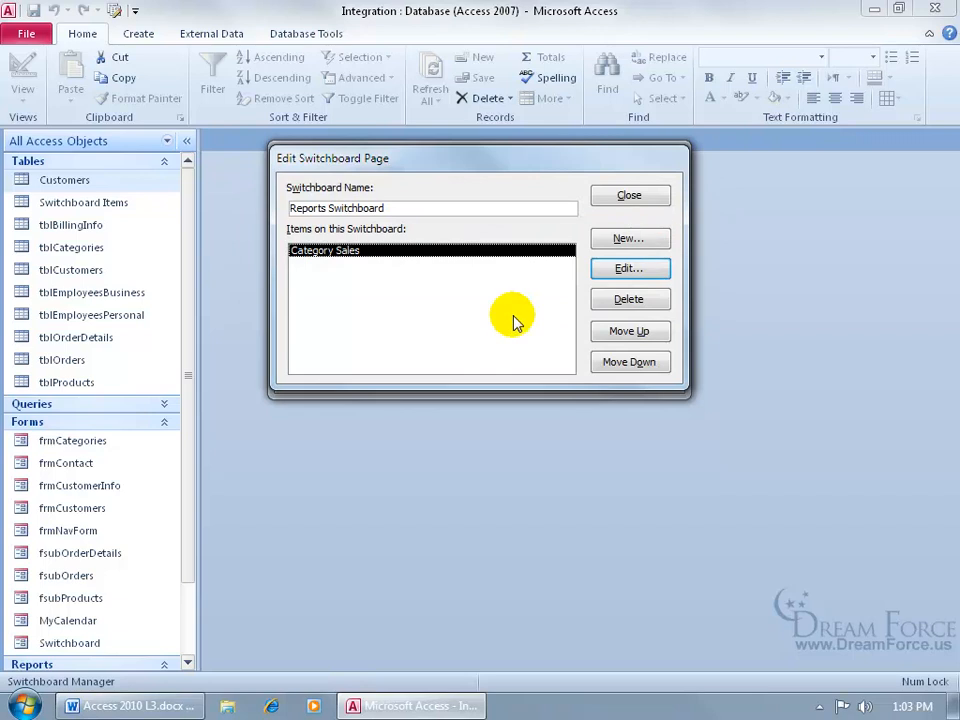
- Add a Final Report item that opens the rptQtr1Final report
click(628, 238)
text(Final Repor)
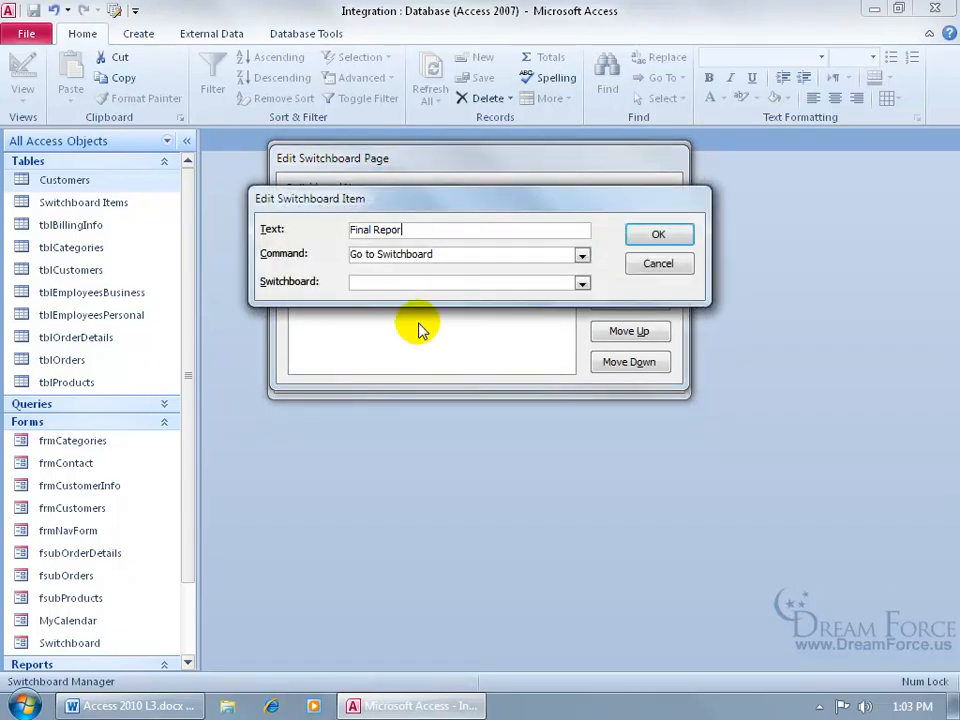
text(t)
click(581, 255)
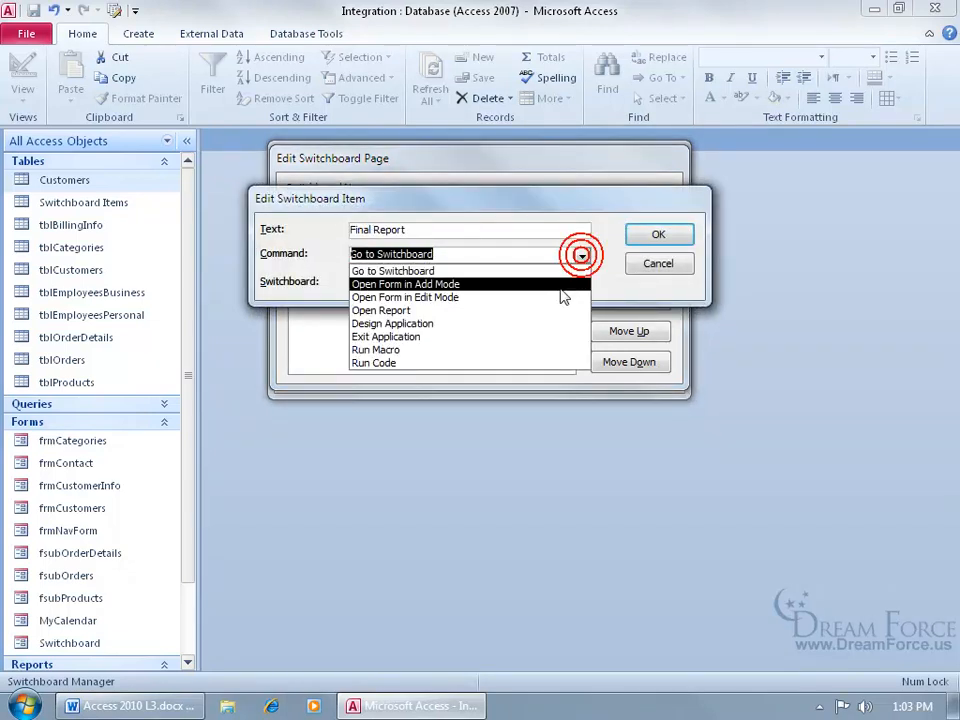
click(553, 316)
click(580, 282)
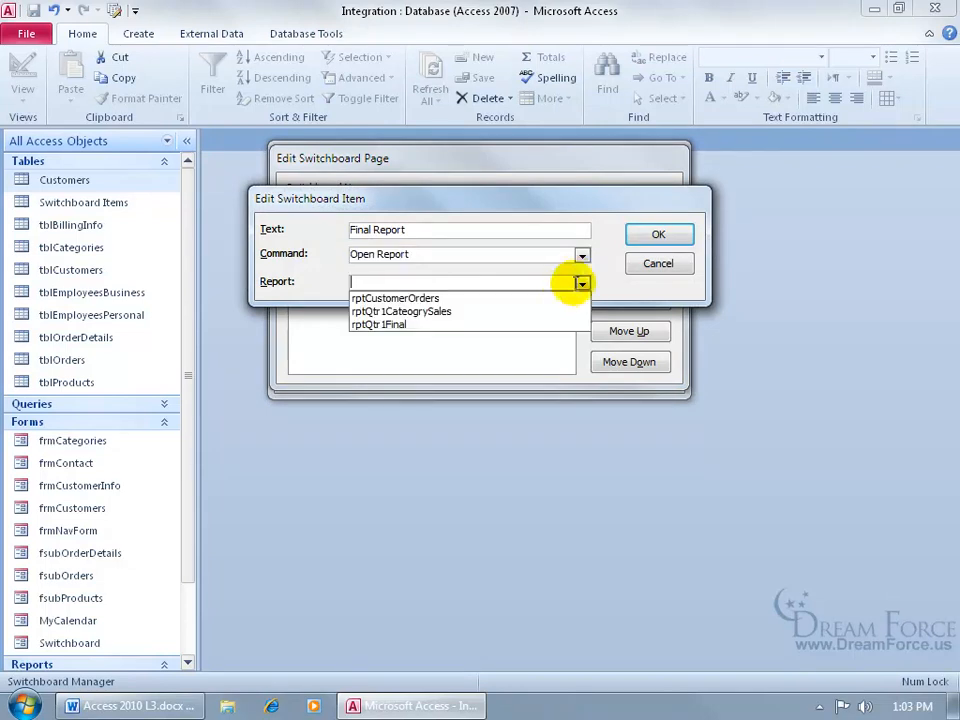
click(531, 323)
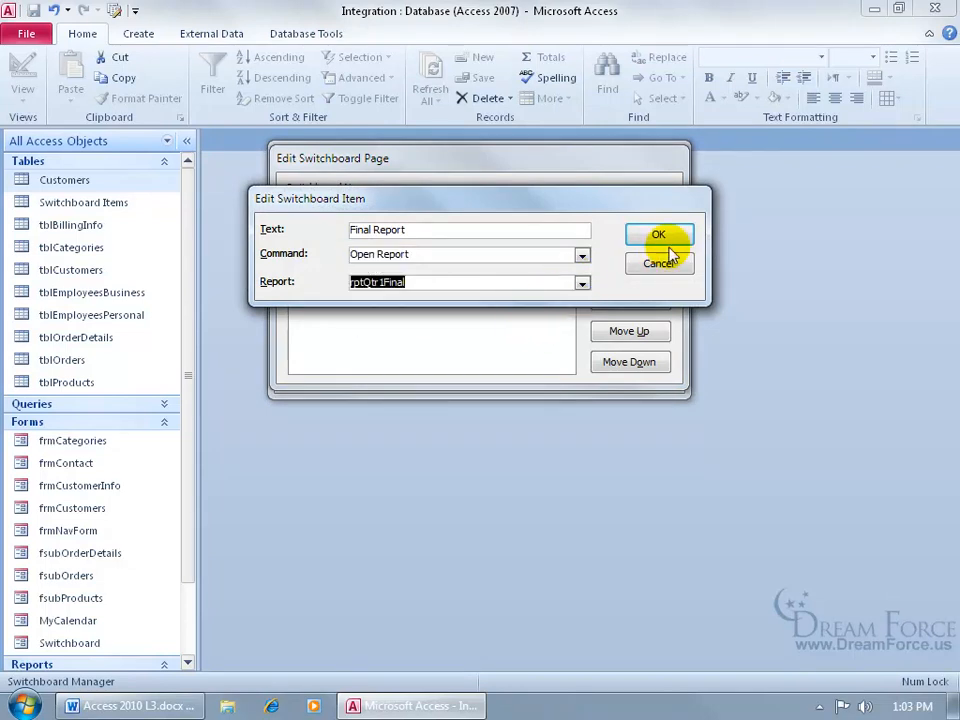
click(664, 235)
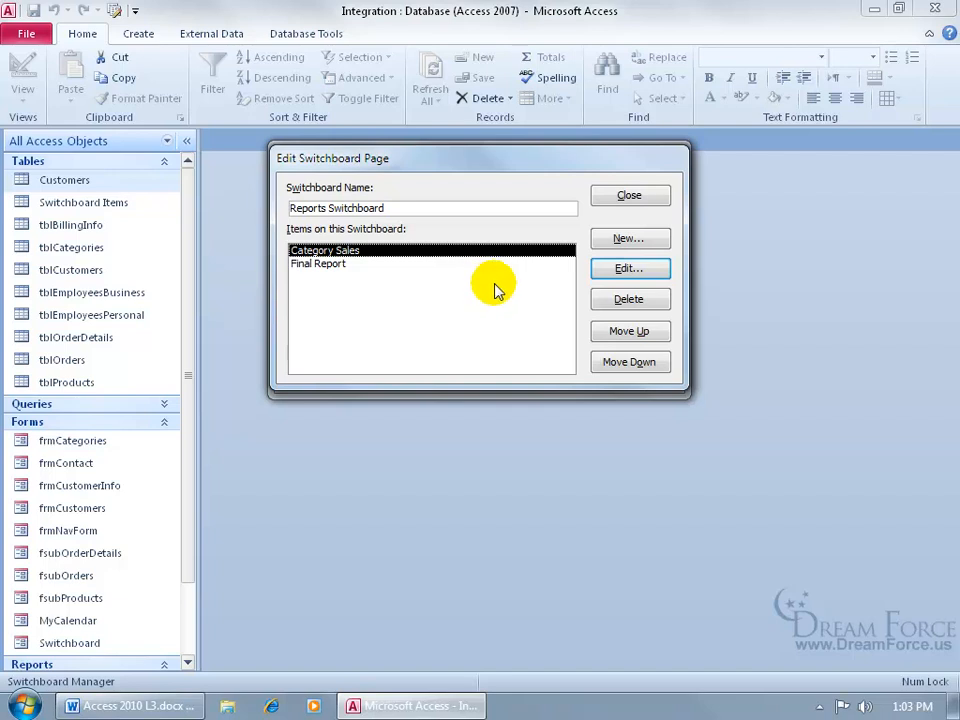
- Add a Back to Main item going to the Main Switchboard, then select the Maintenance Switchboard
click(626, 240)
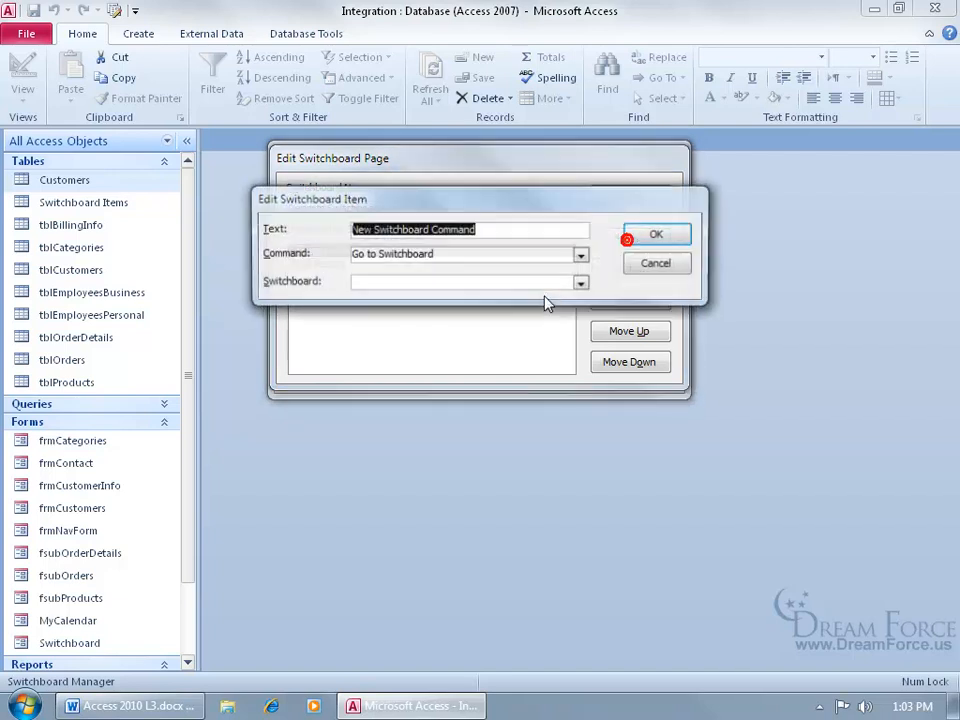
text(Back to Main)
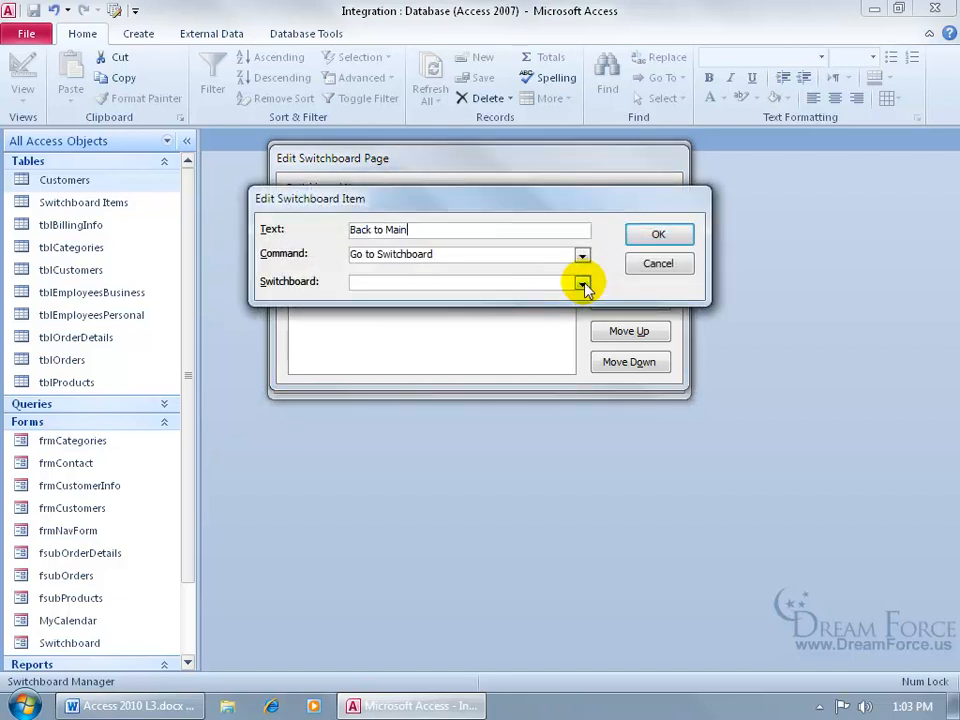
click(582, 283)
click(580, 298)
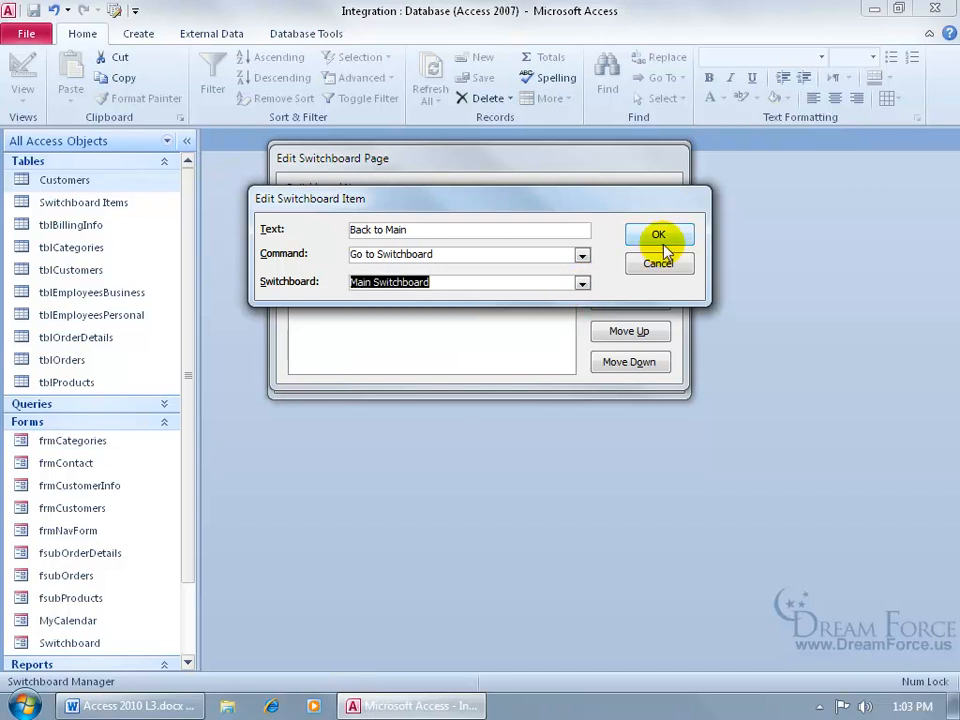
click(660, 238)
click(608, 195)
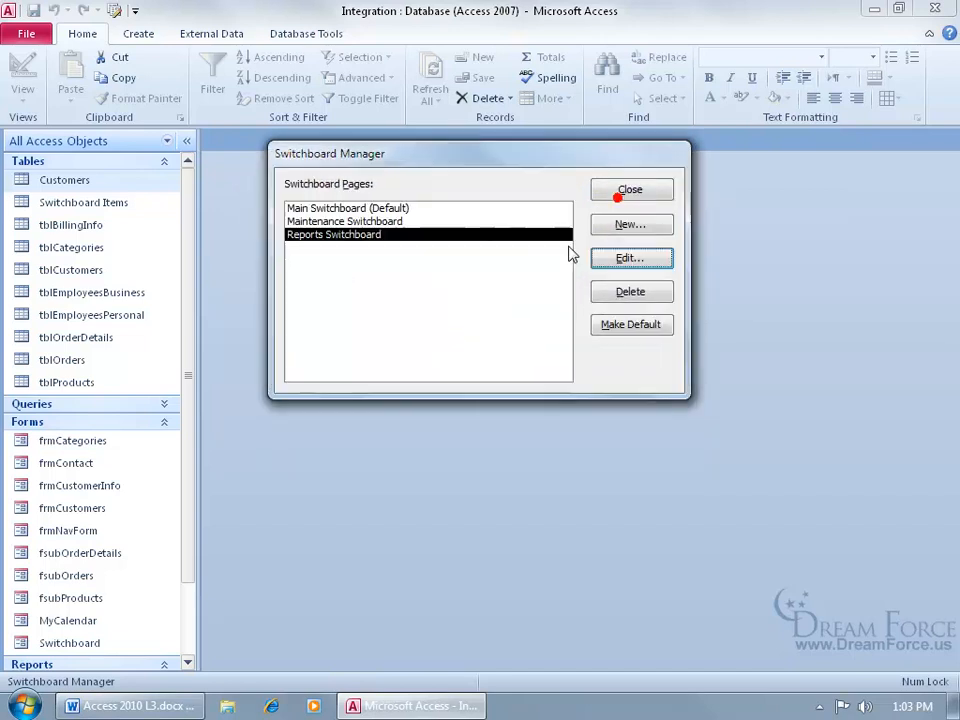
click(401, 224)
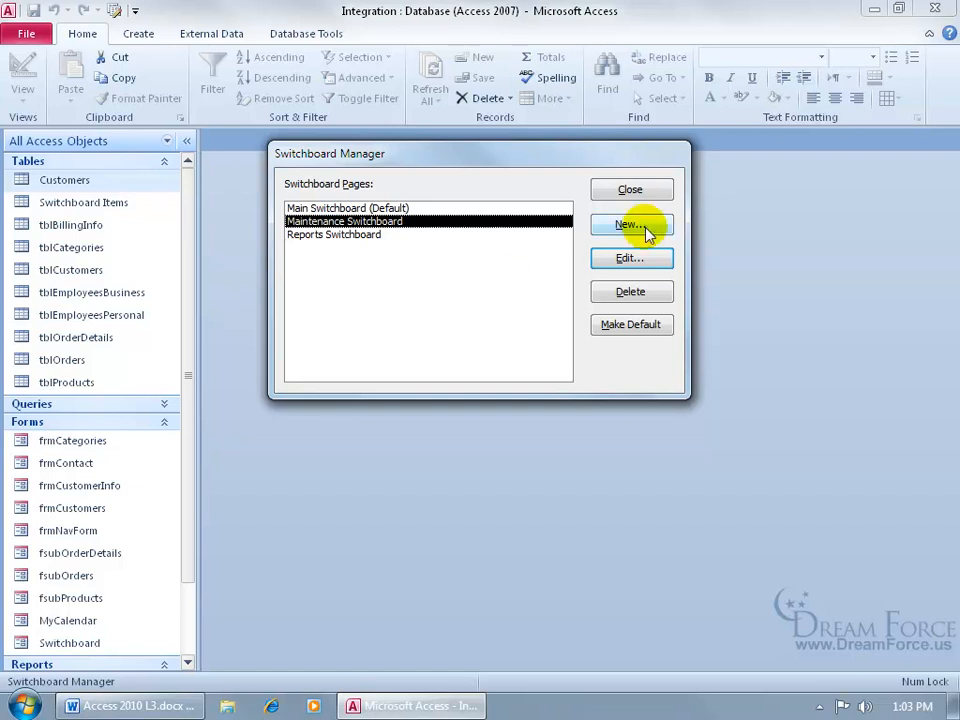
- Add an Edit Categories item that opens frmCategories in Edit Mode
click(651, 256)
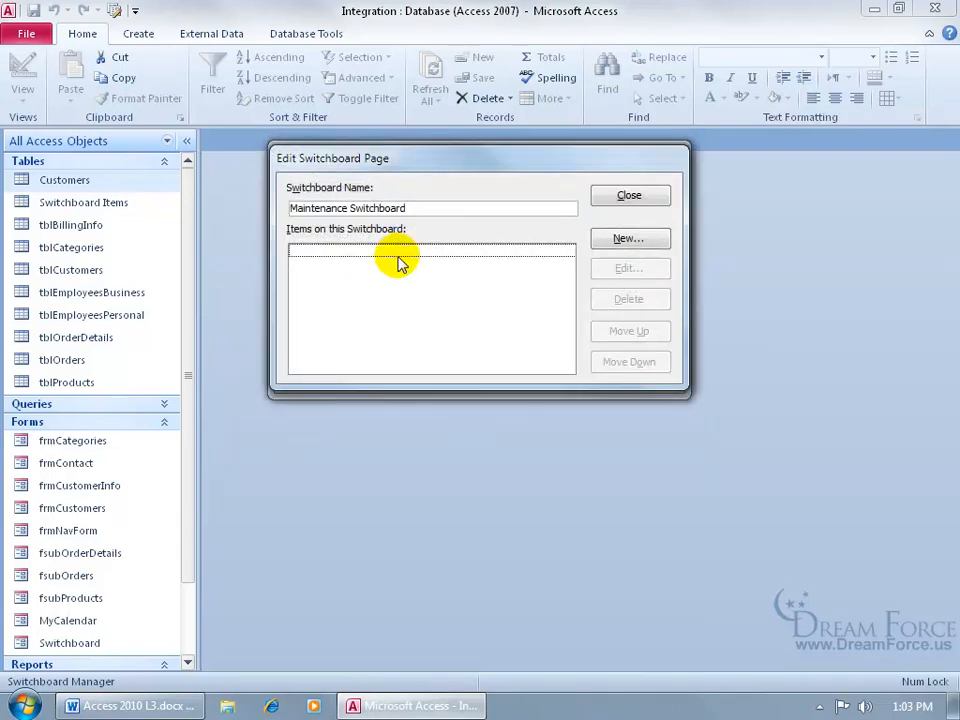
click(621, 238)
text(Edit Categories)
click(581, 255)
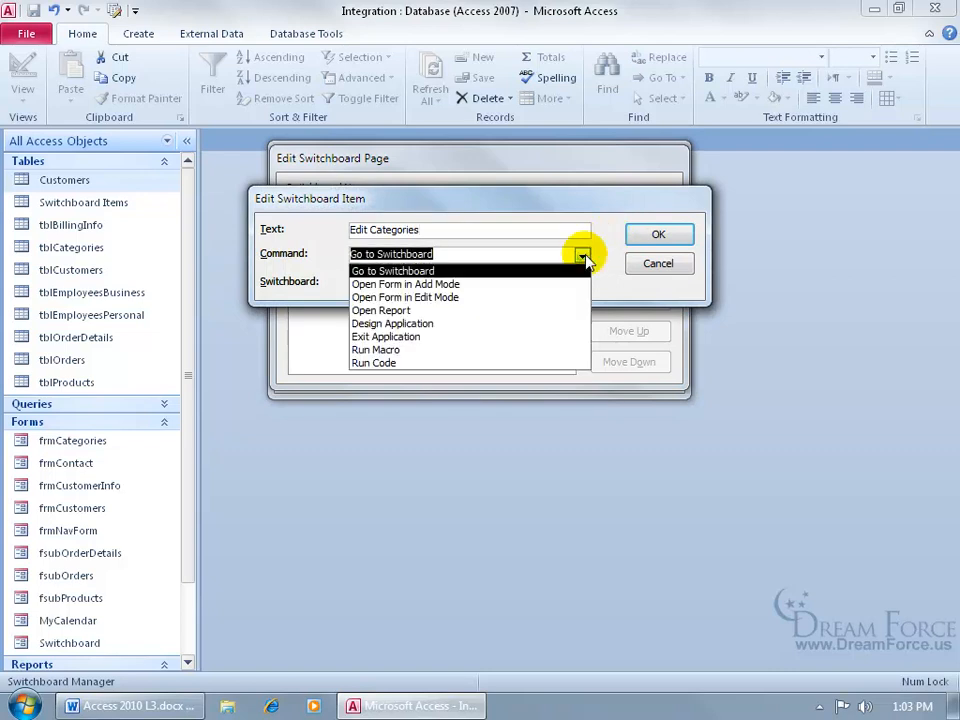
click(561, 297)
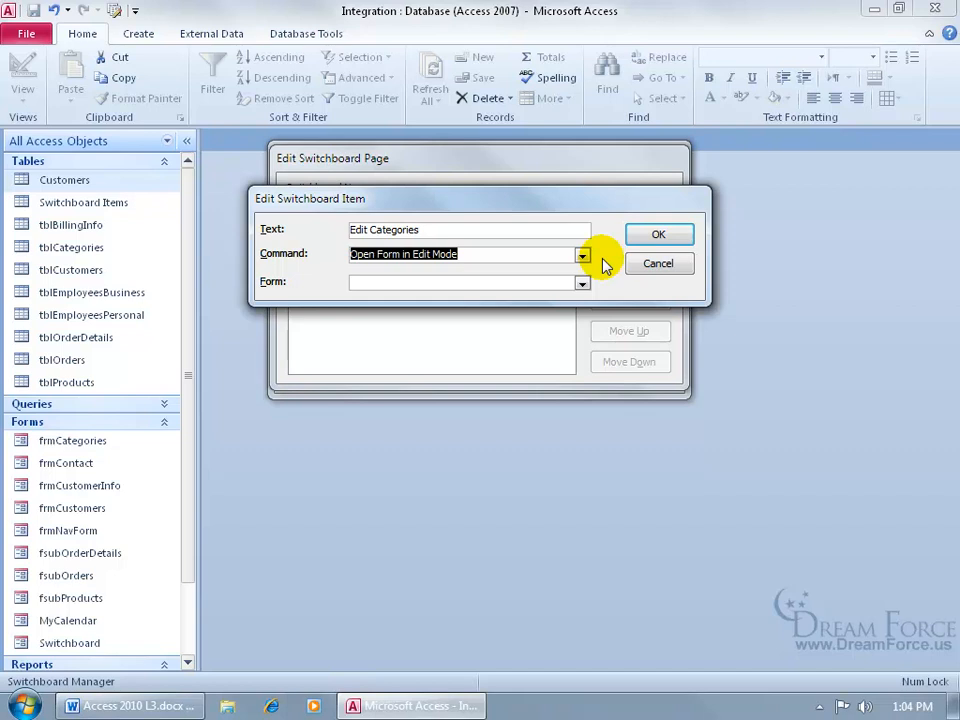
click(581, 283)
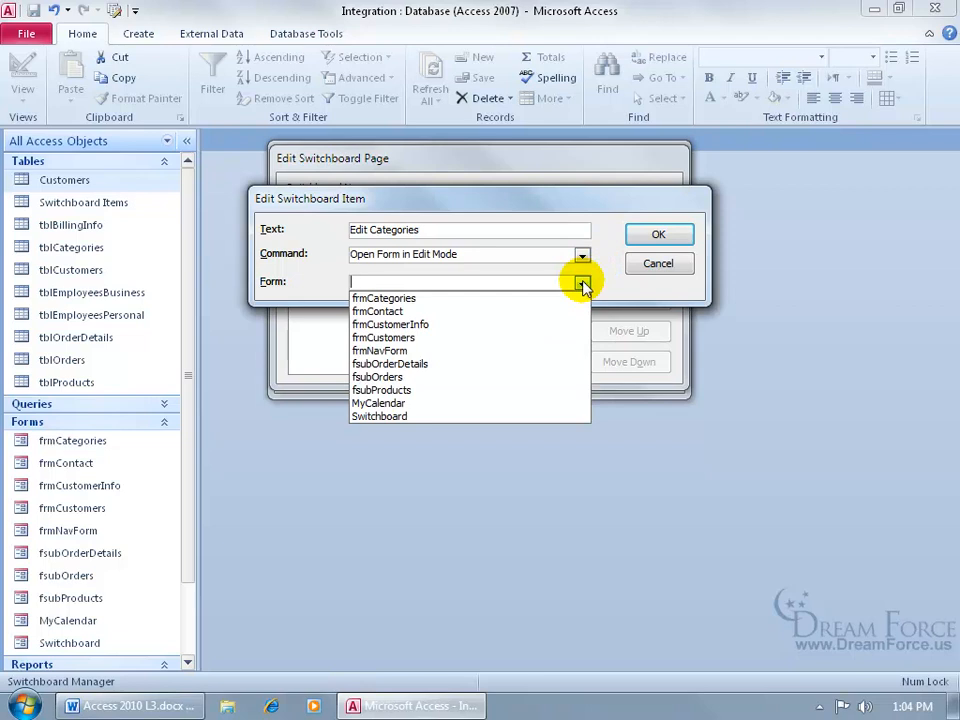
click(557, 298)
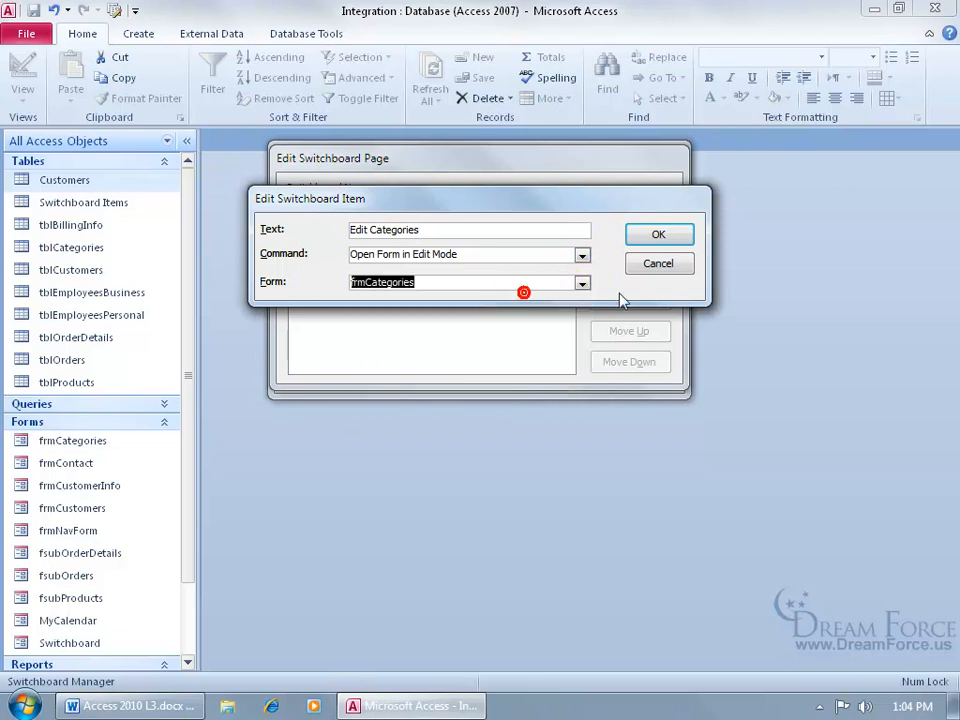
click(651, 234)
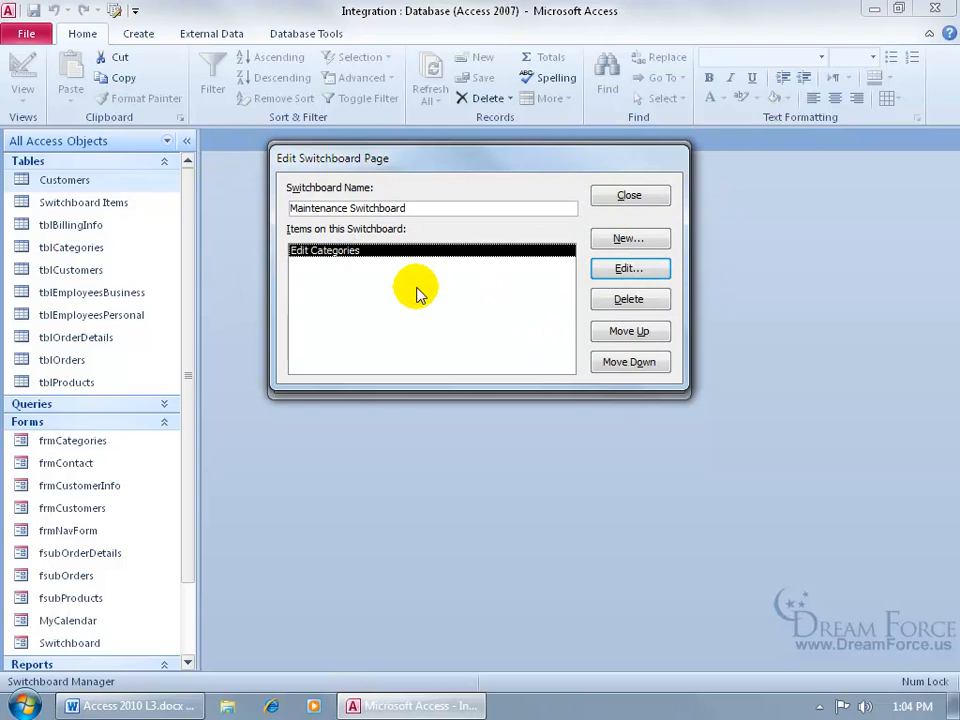
- Add a Back to Main item going to the Main Switchboard, then close the Switchboard Manager
click(614, 243)
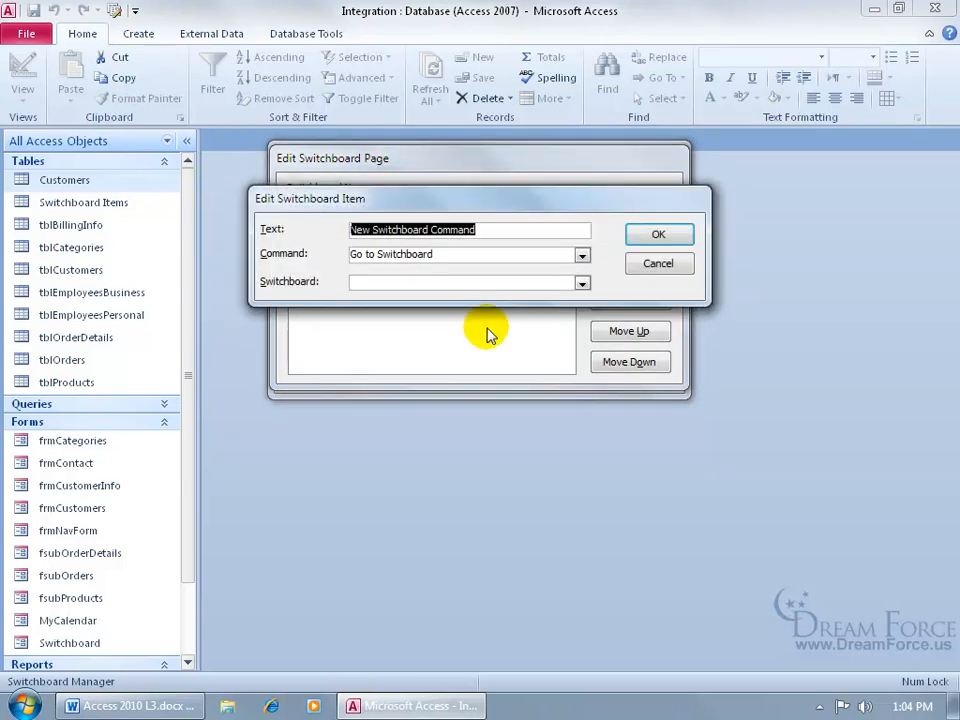
text(Back to Main)
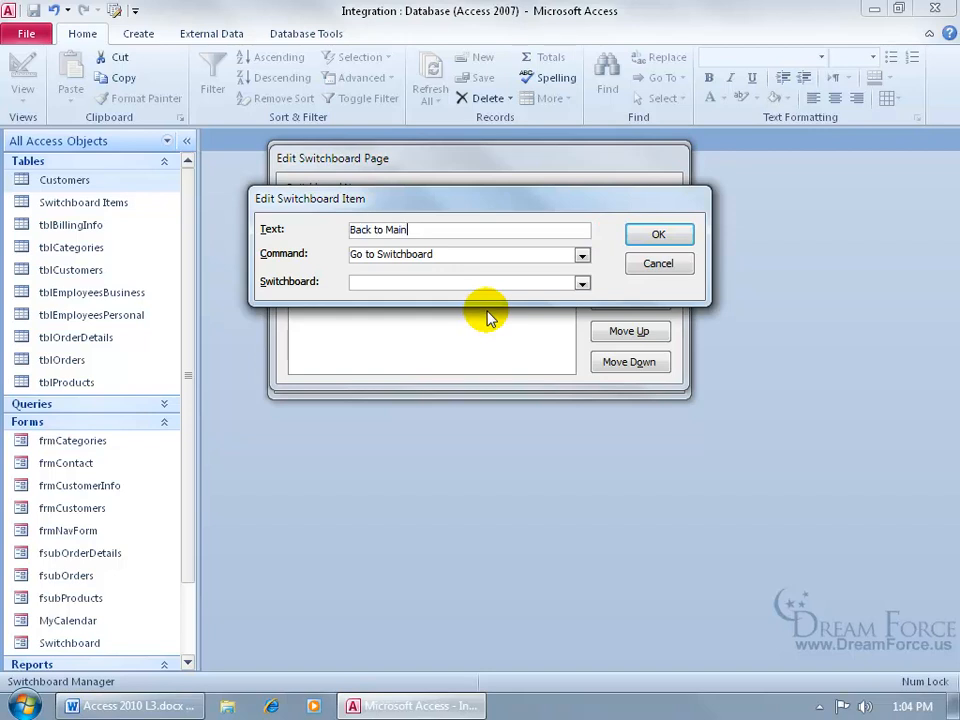
click(580, 283)
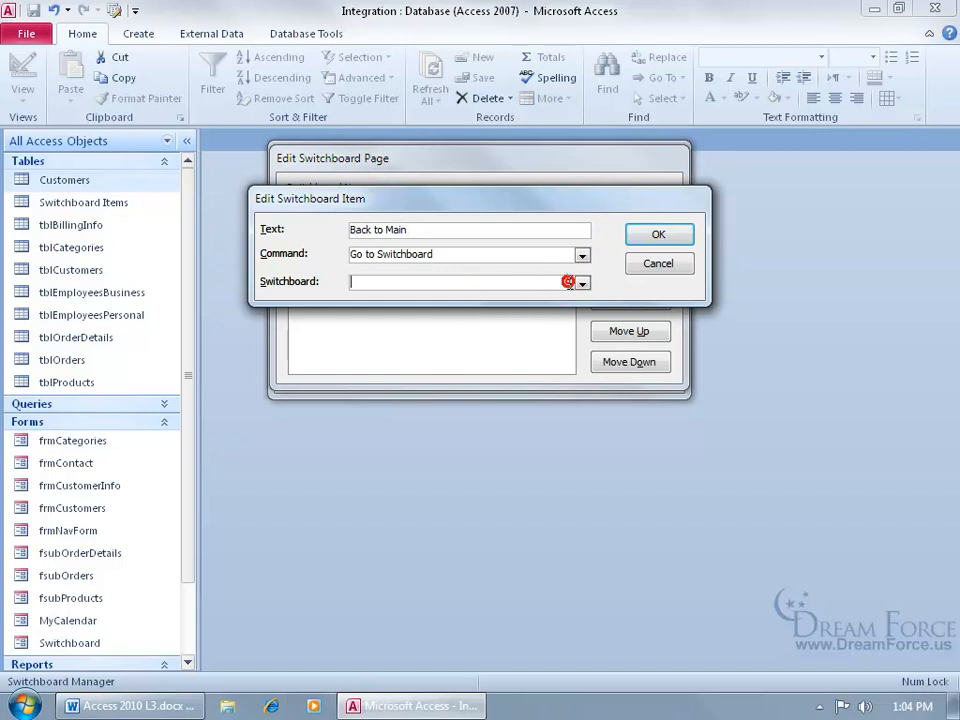
click(567, 299)
click(658, 235)
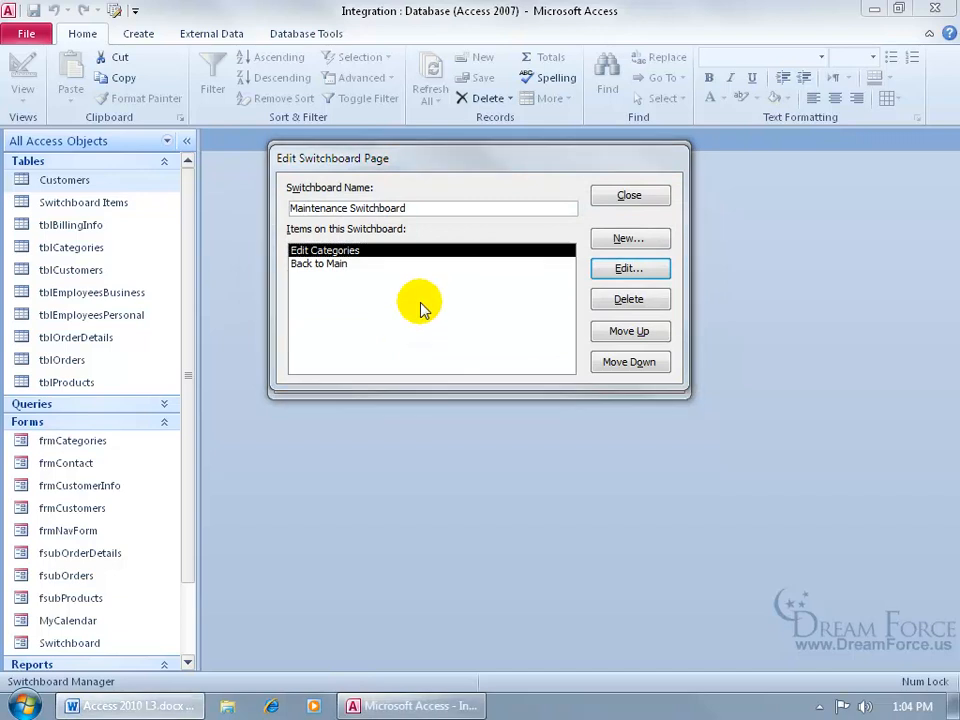
click(629, 195)
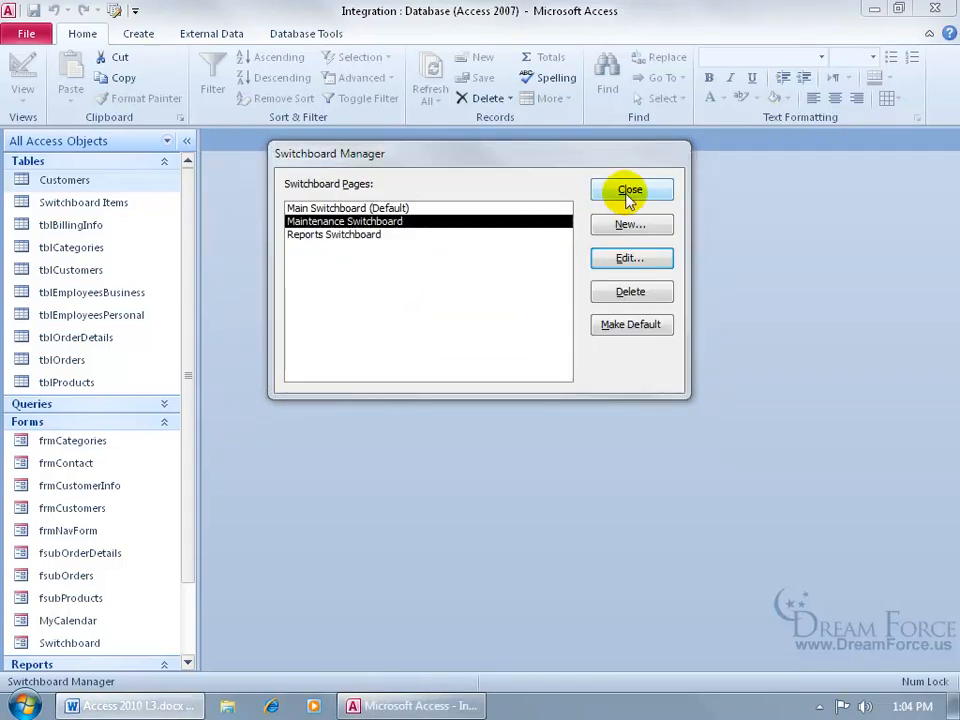
click(628, 193)
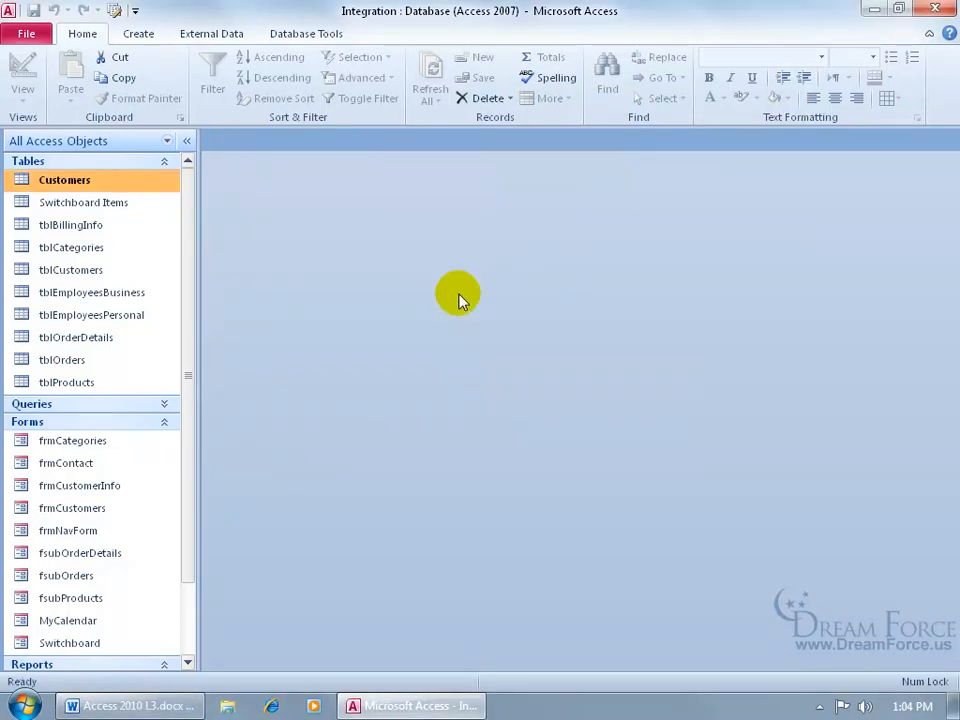
- Reopen and close the Switchboard Manager, then open the Switchboard form in Form View
click(115, 10)
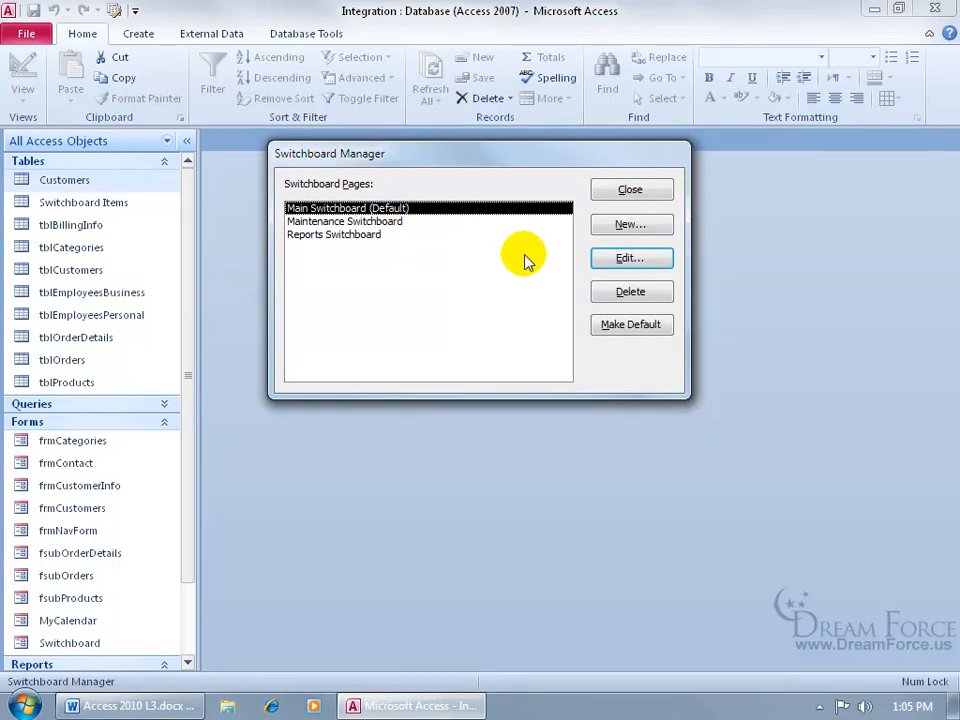
click(630, 190)
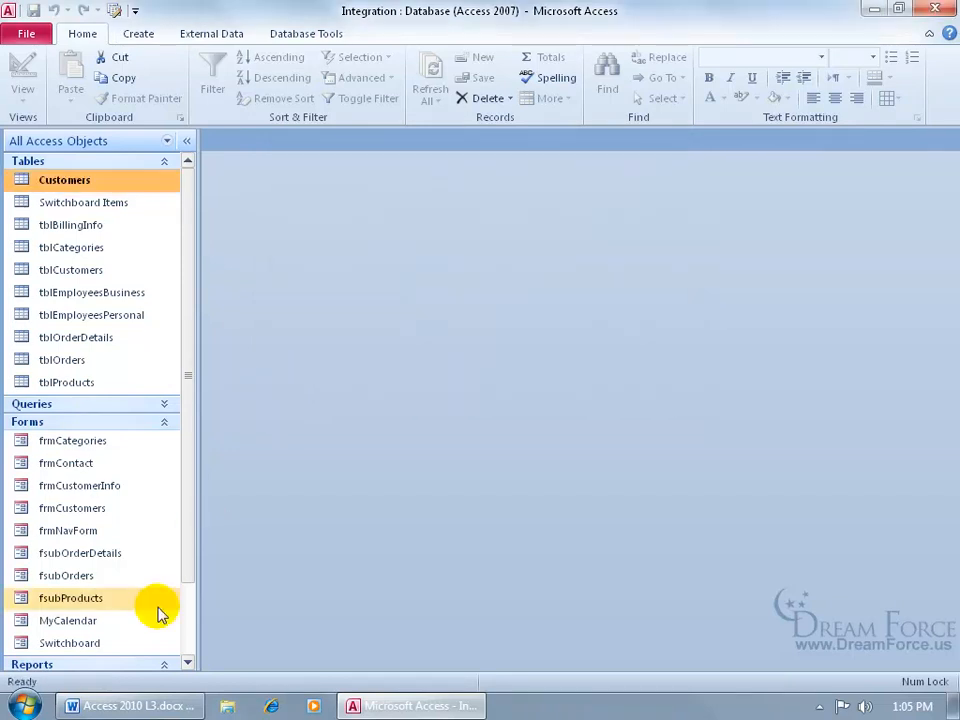
double_click(120, 643)
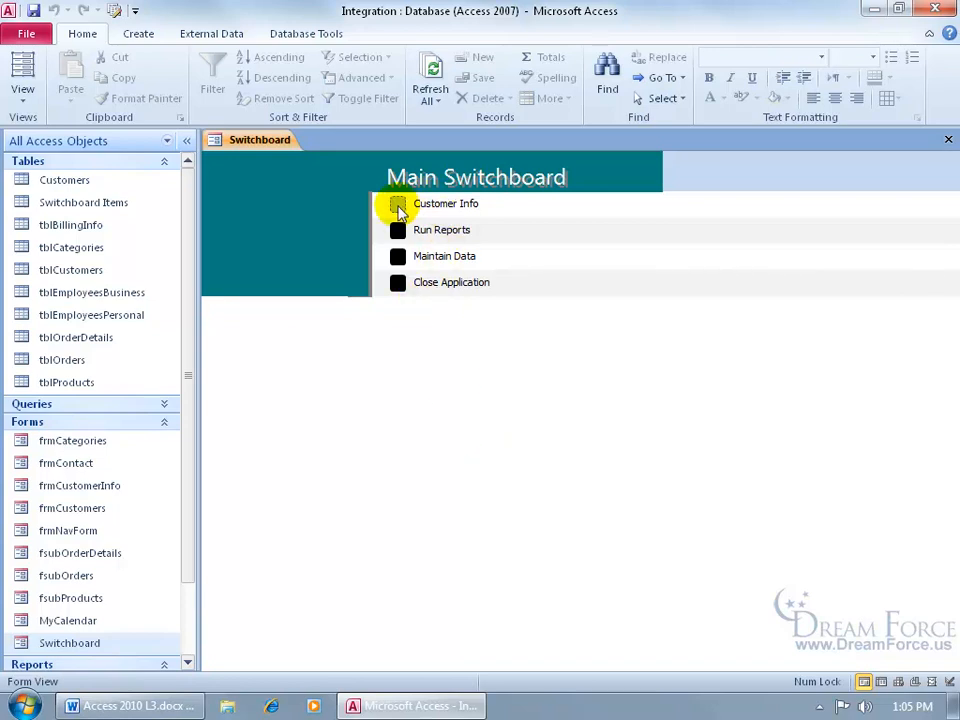
- Test the Customer Info form and the Category Sales report, returning to the Main Switchboard
click(397, 206)
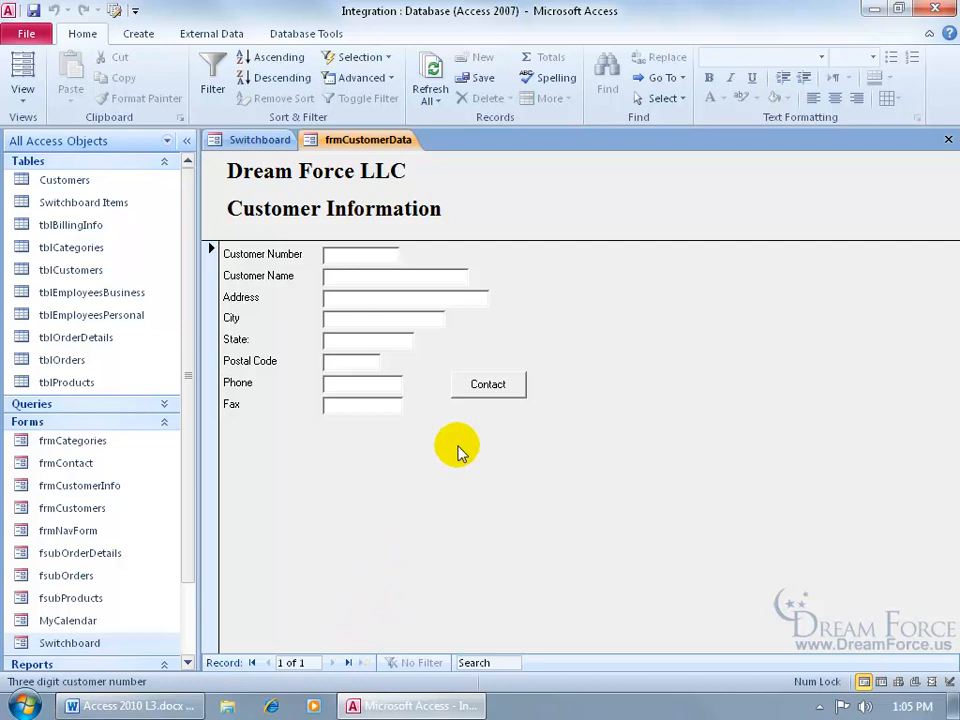
click(946, 139)
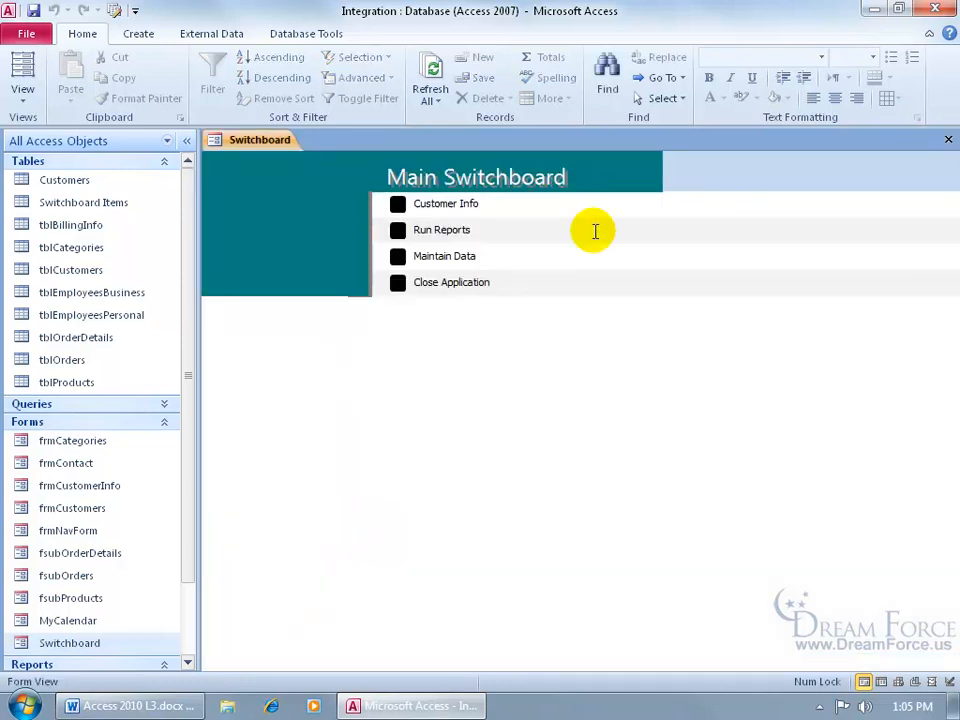
click(412, 230)
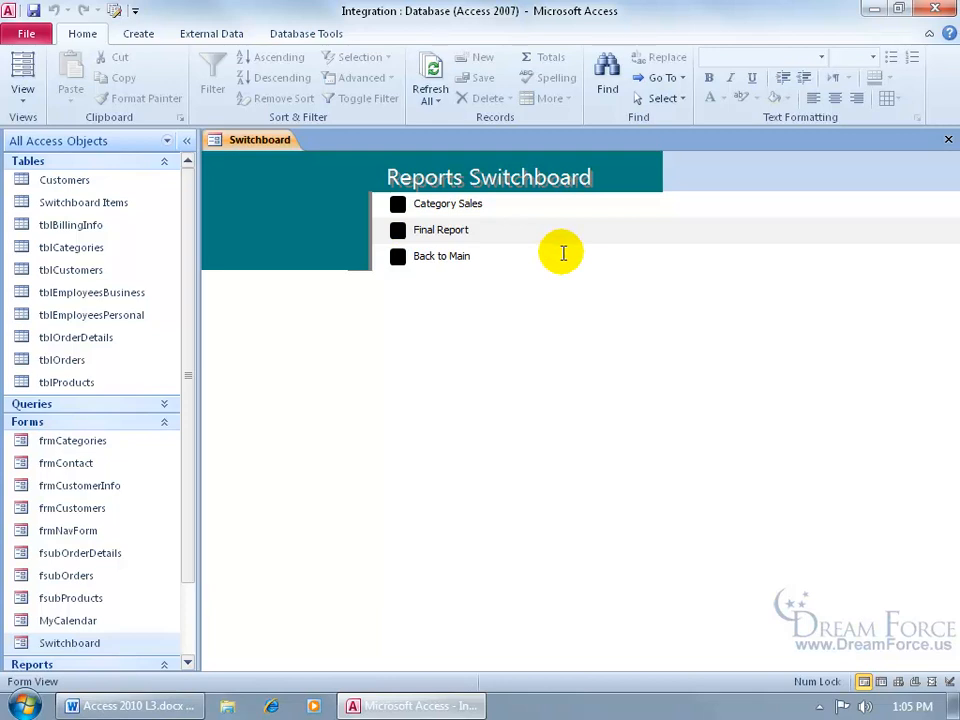
click(399, 205)
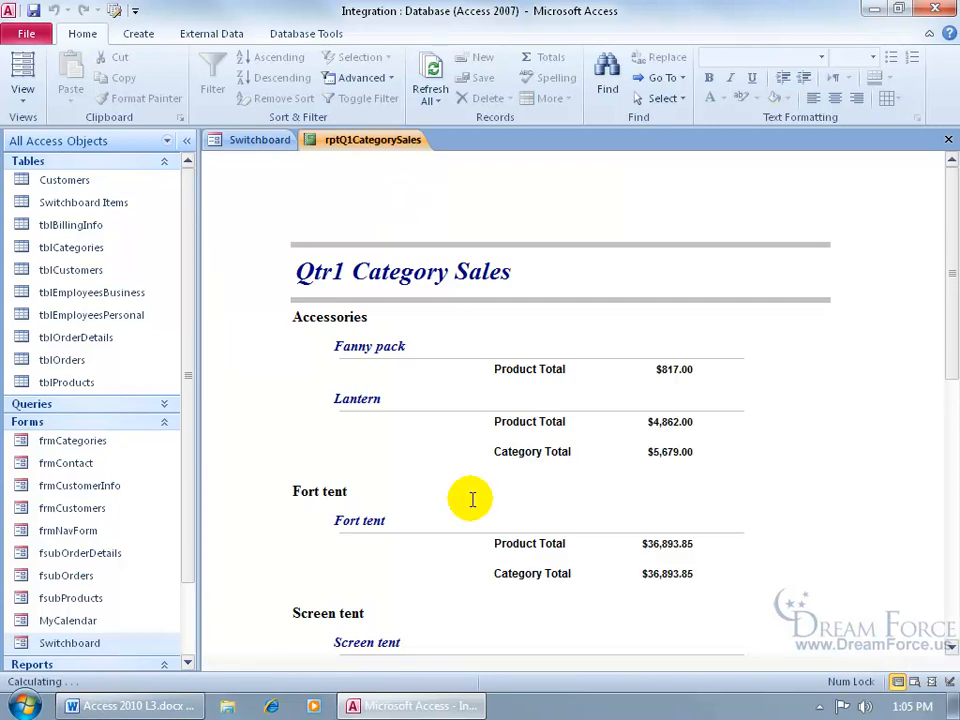
click(948, 139)
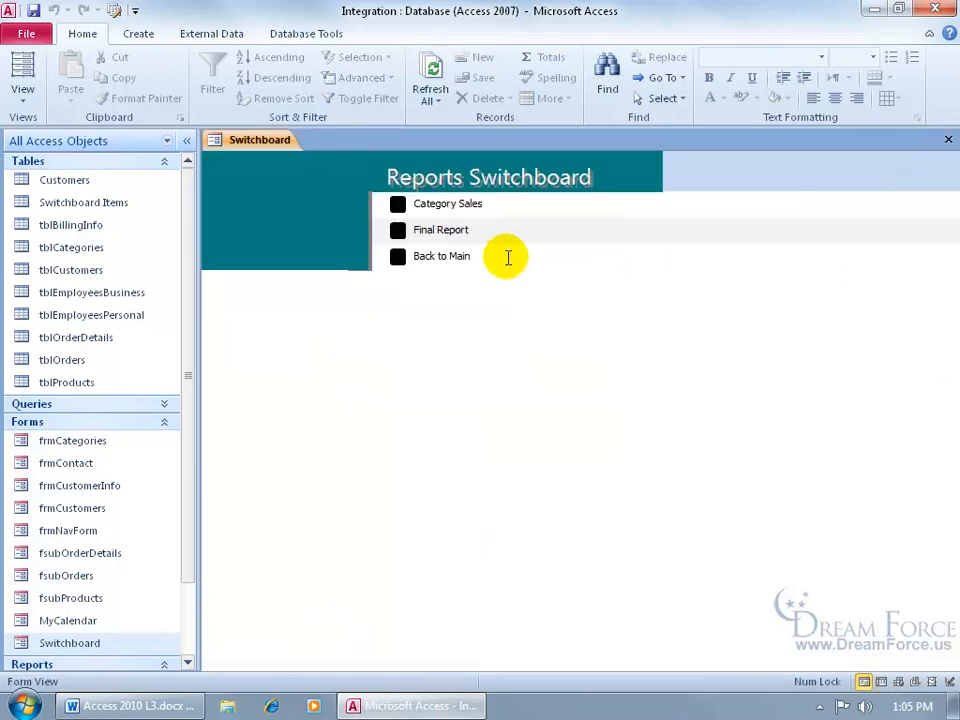
click(398, 259)
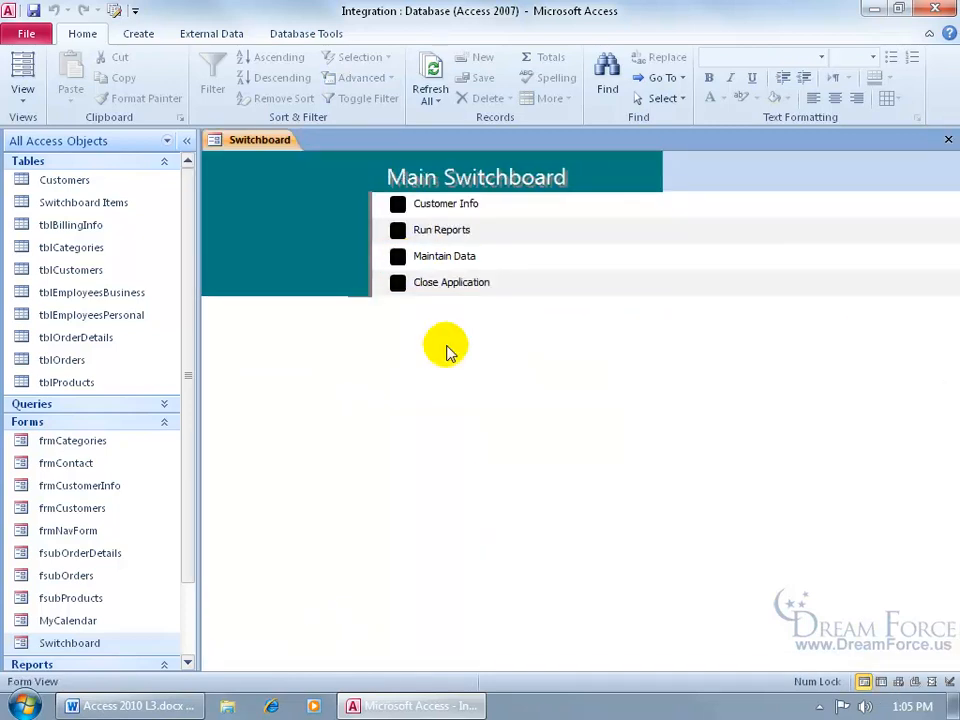
- Test Edit Categories by stepping to the second category, then return and close the database
click(398, 259)
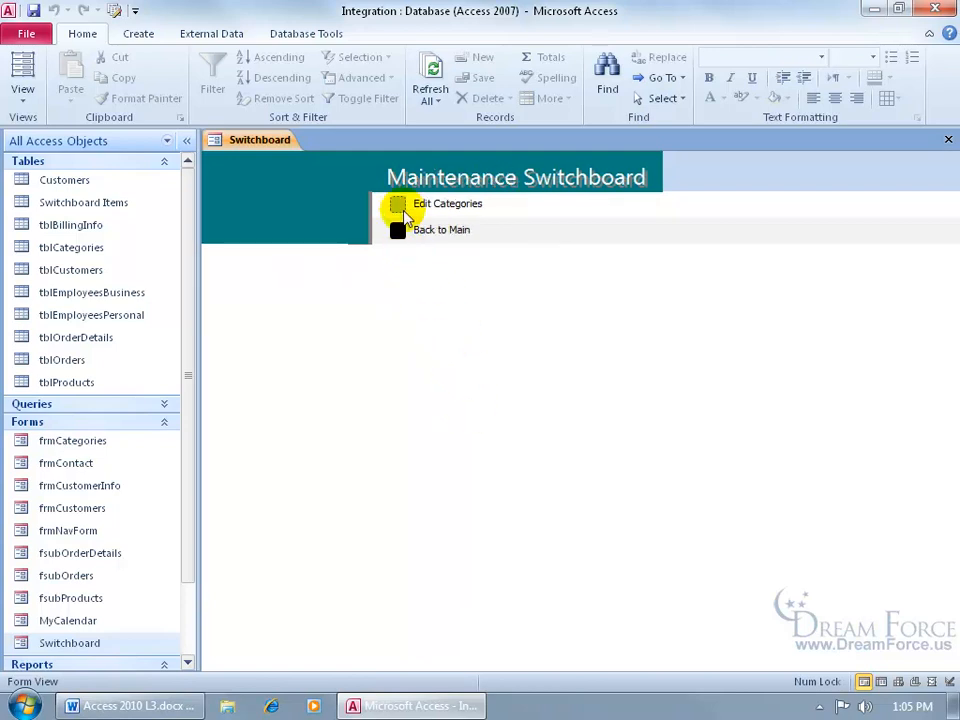
click(399, 206)
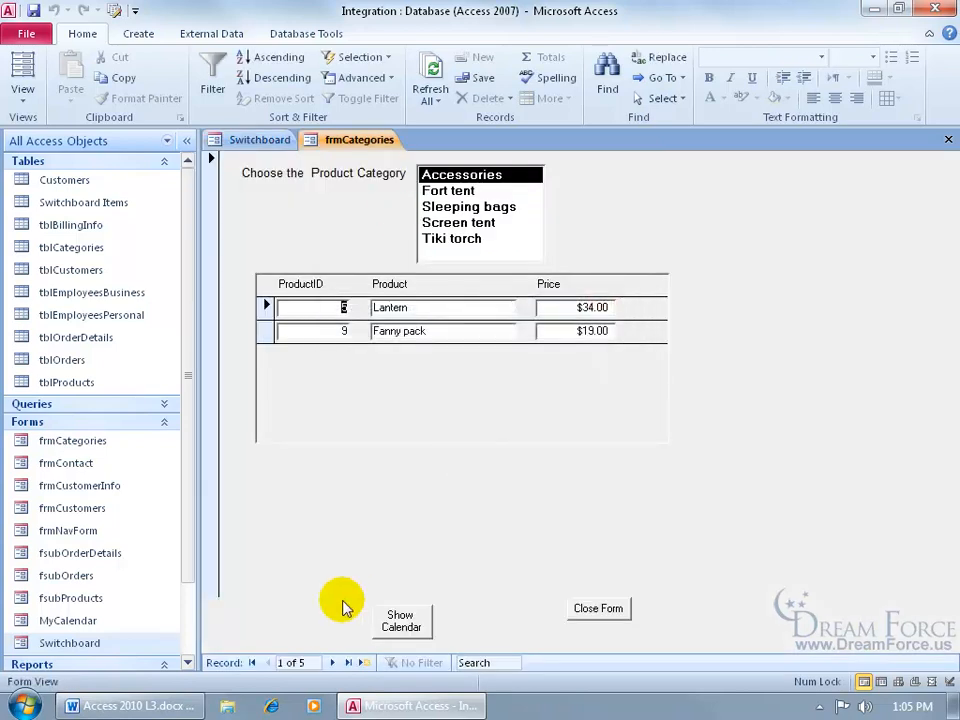
click(332, 662)
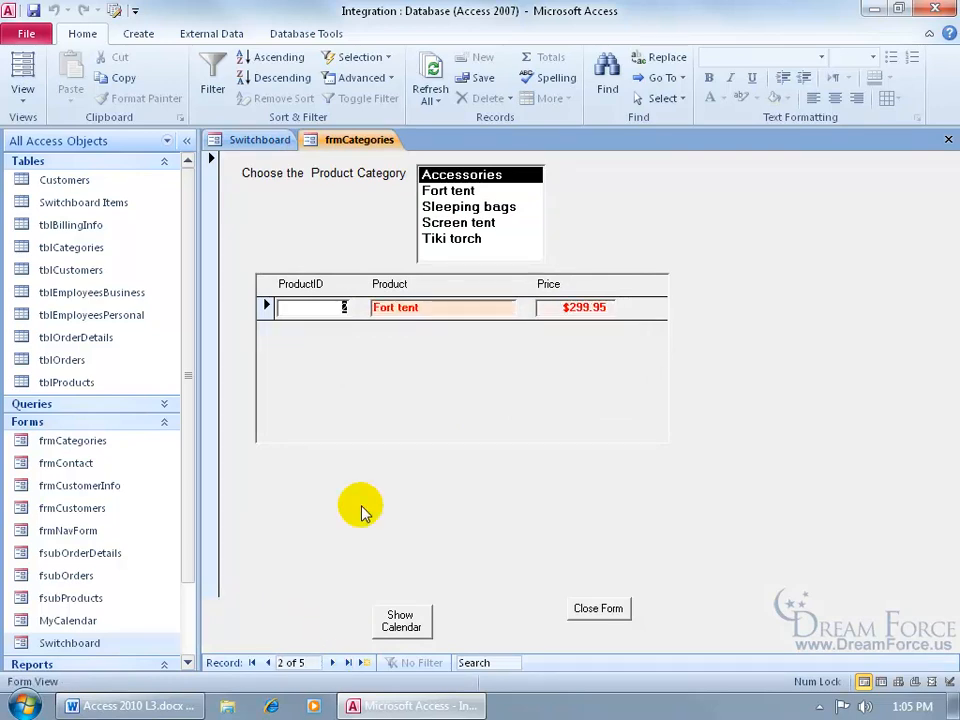
click(597, 610)
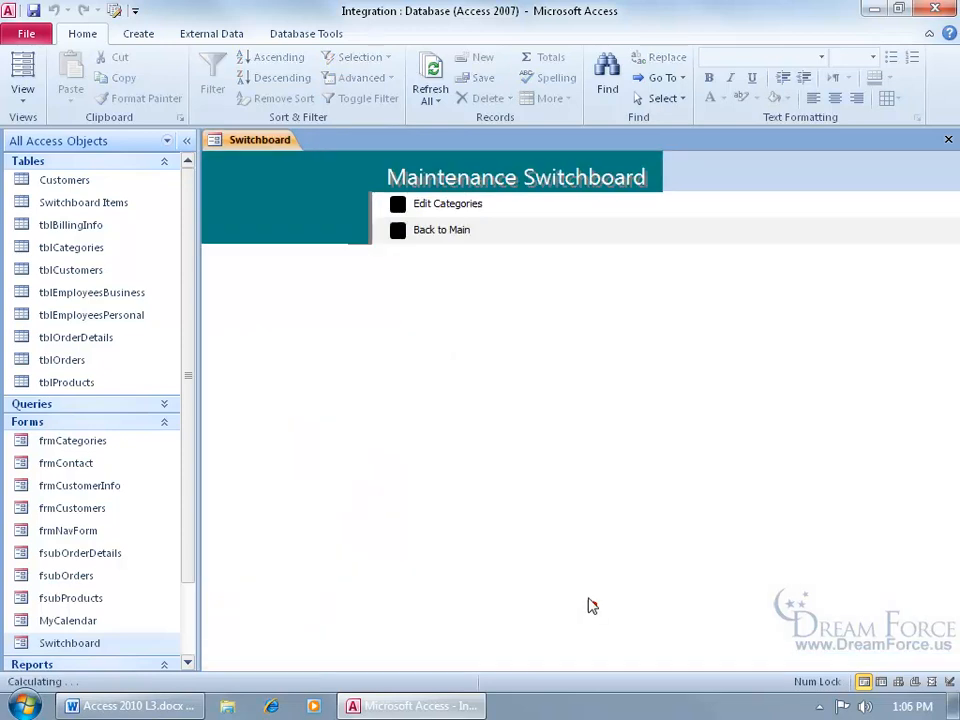
click(400, 235)
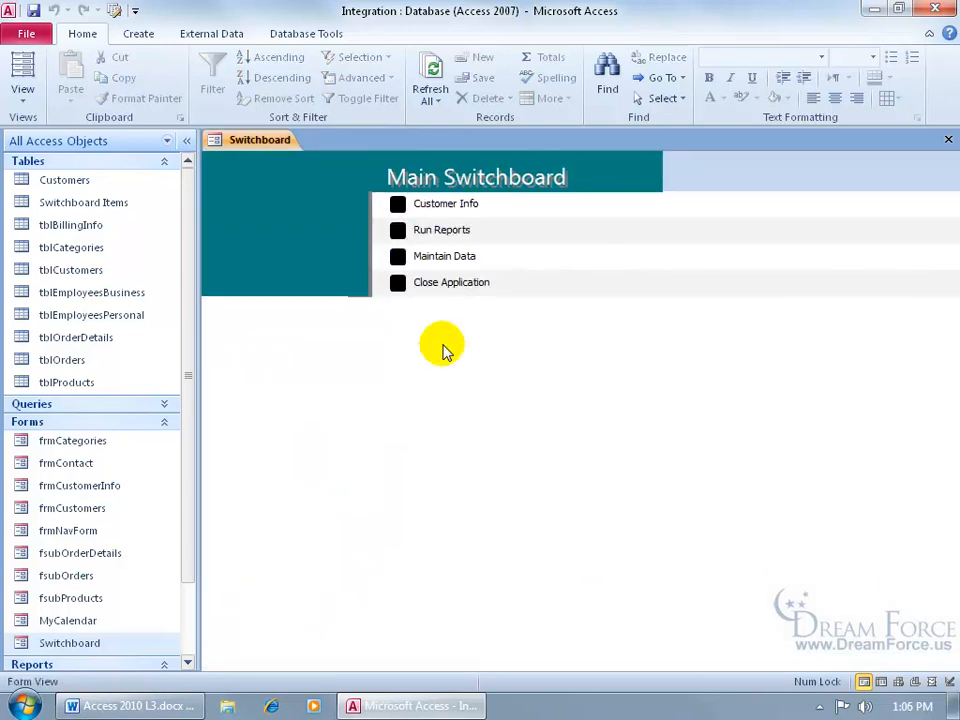
click(397, 282)
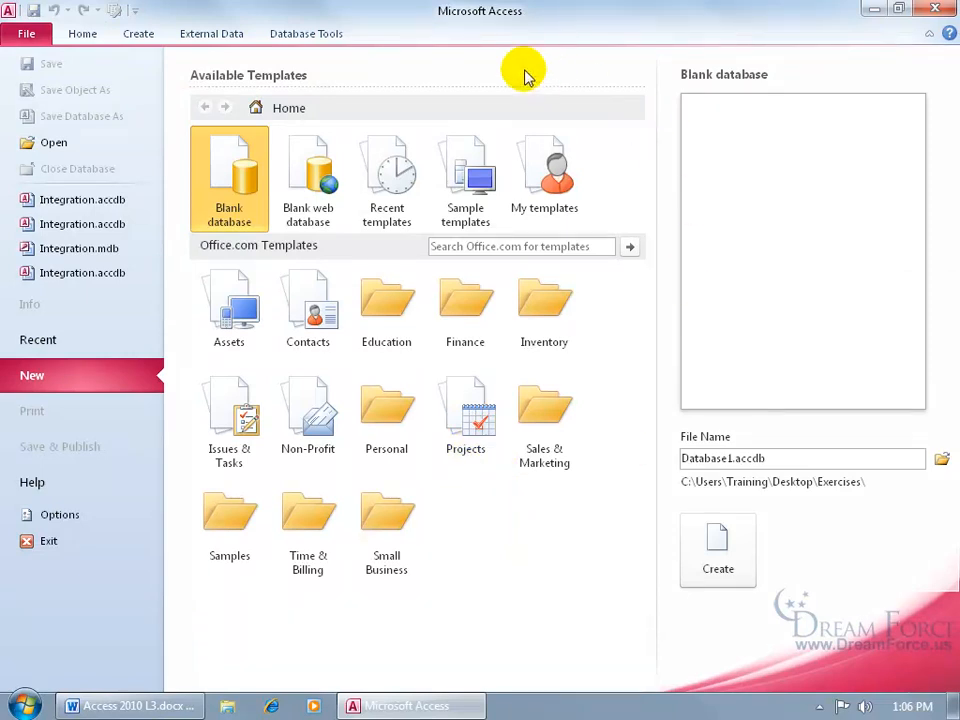
- Reopen Integration.accdb from the recent list and open its Switchboard form
click(97, 210)
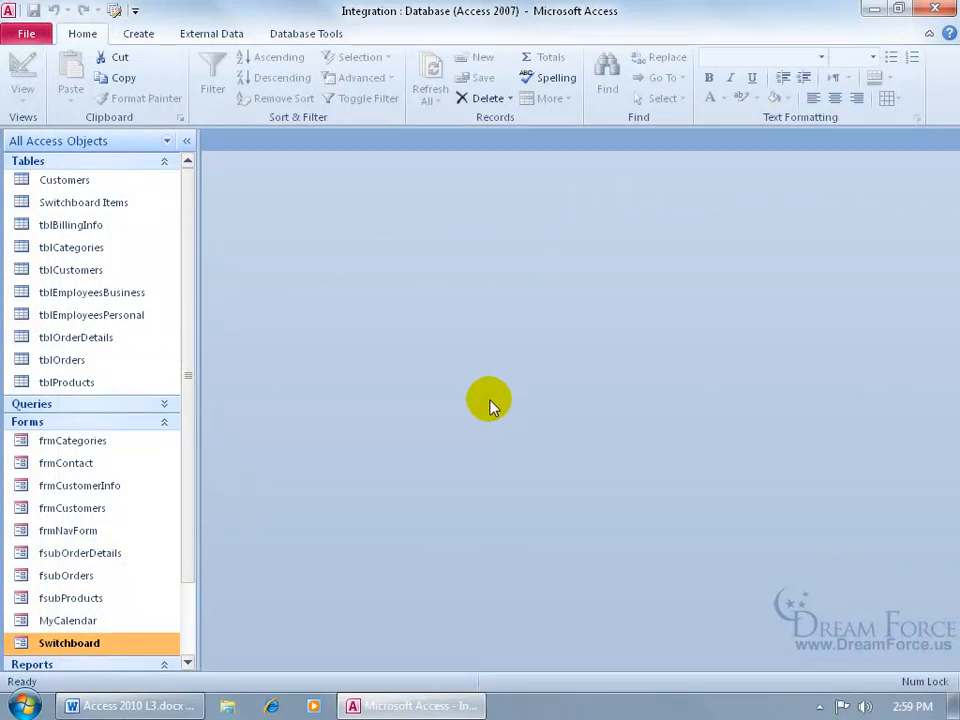
double_click(116, 645)
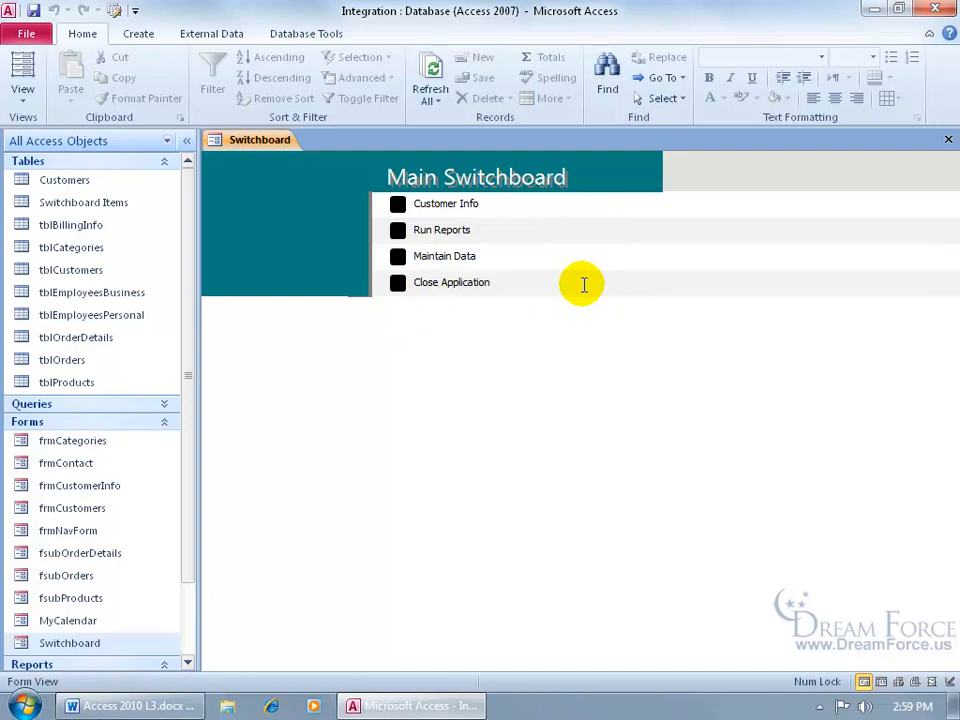
- In Design View, give the switchboard item button a red shape fill
right_click(264, 138)
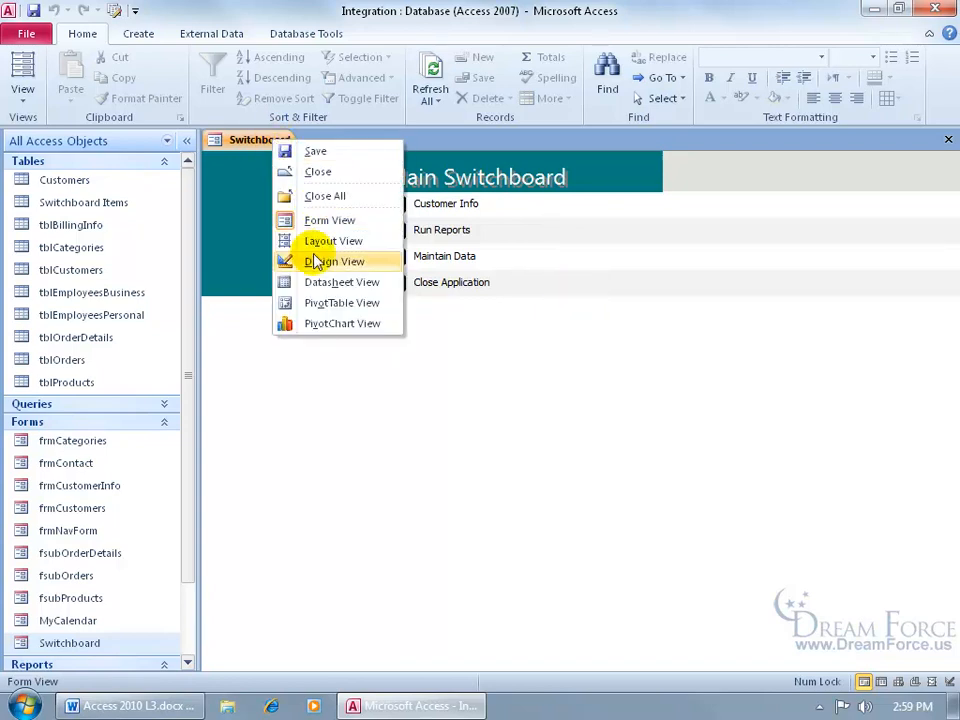
click(318, 260)
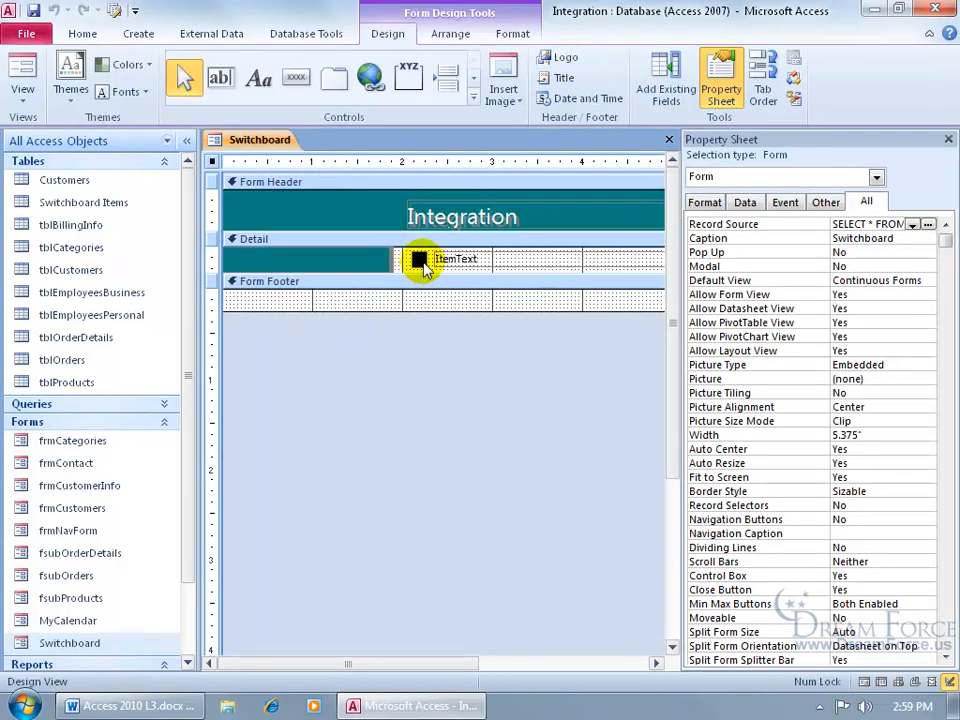
click(421, 262)
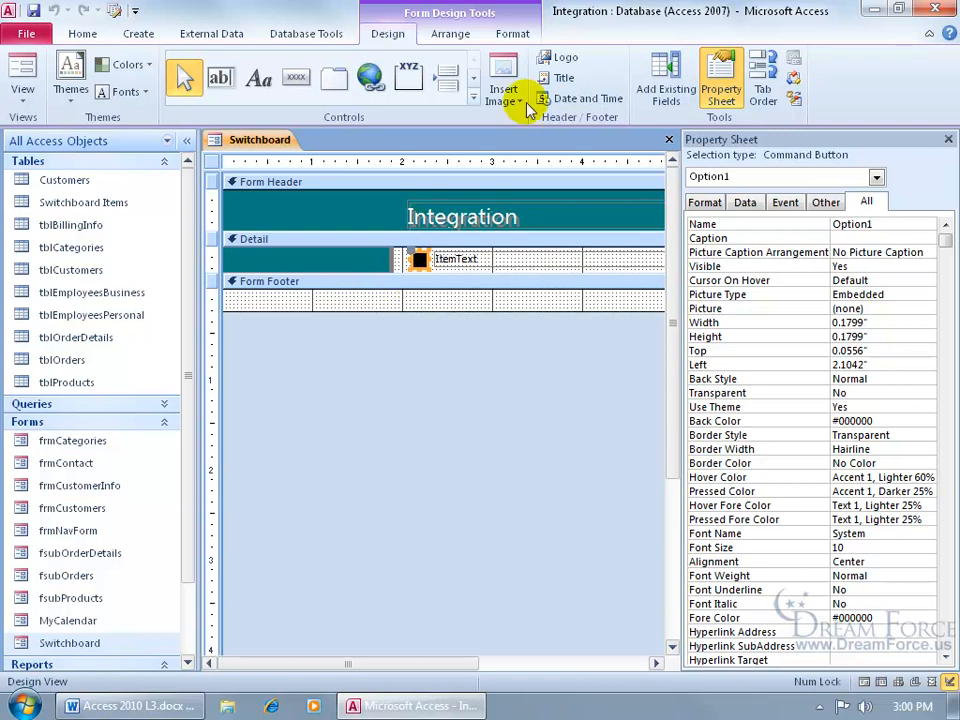
click(512, 34)
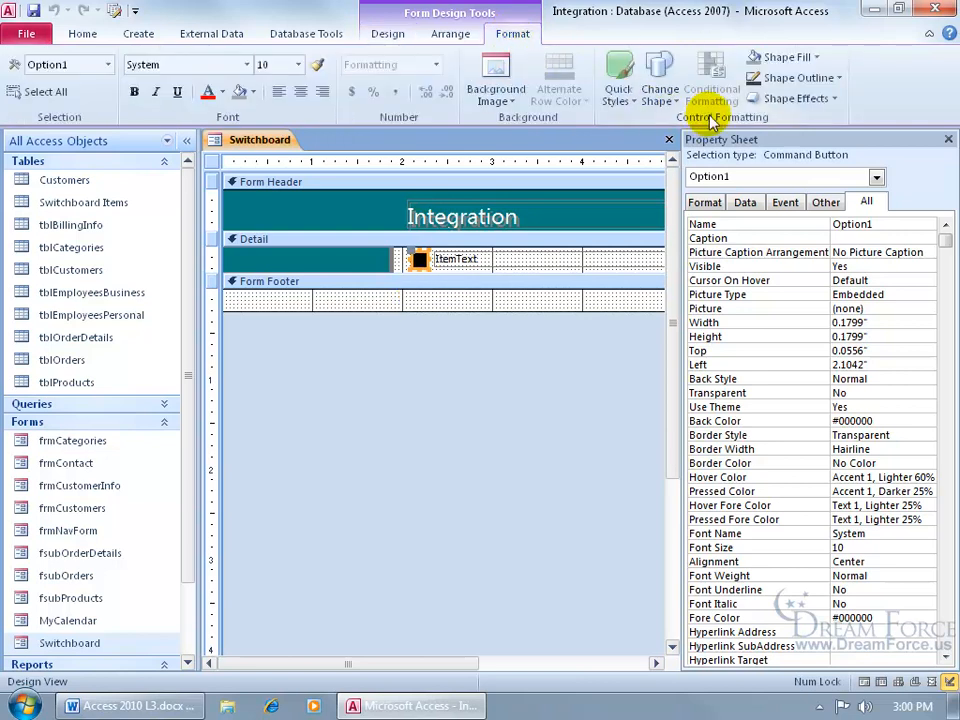
click(814, 60)
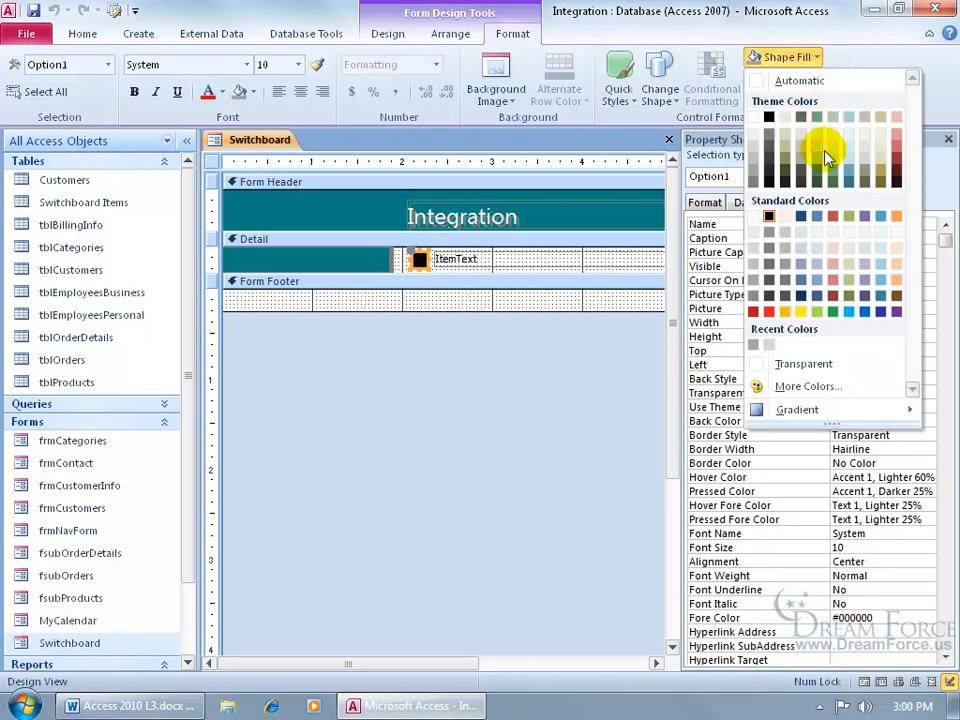
click(767, 312)
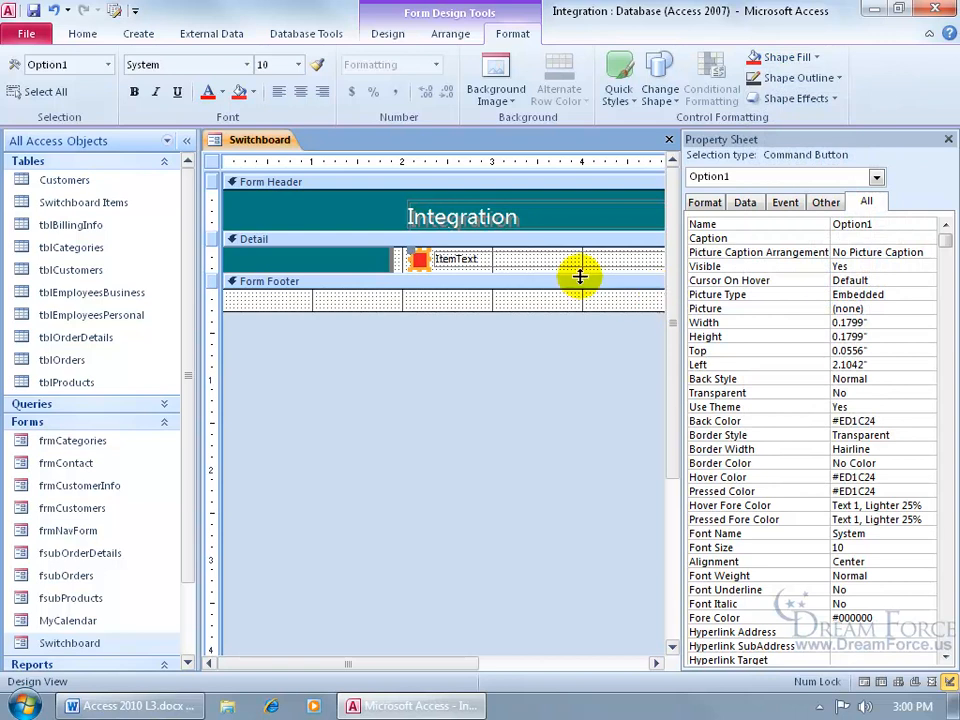
- Set the Detail section's alternate row colour to No Color and return to Form View
click(493, 242)
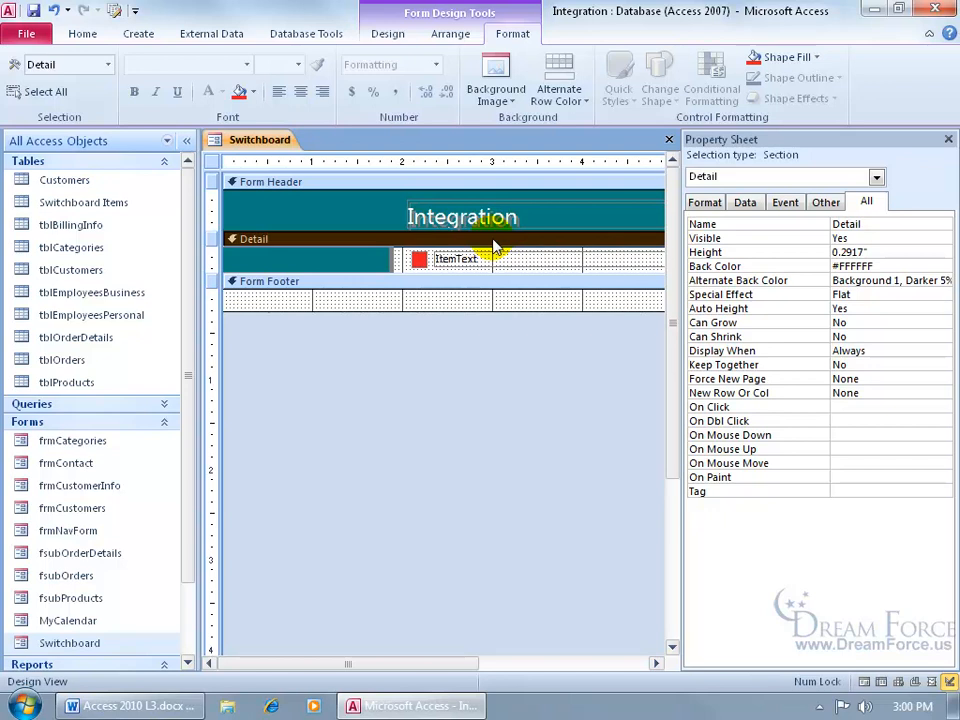
click(579, 101)
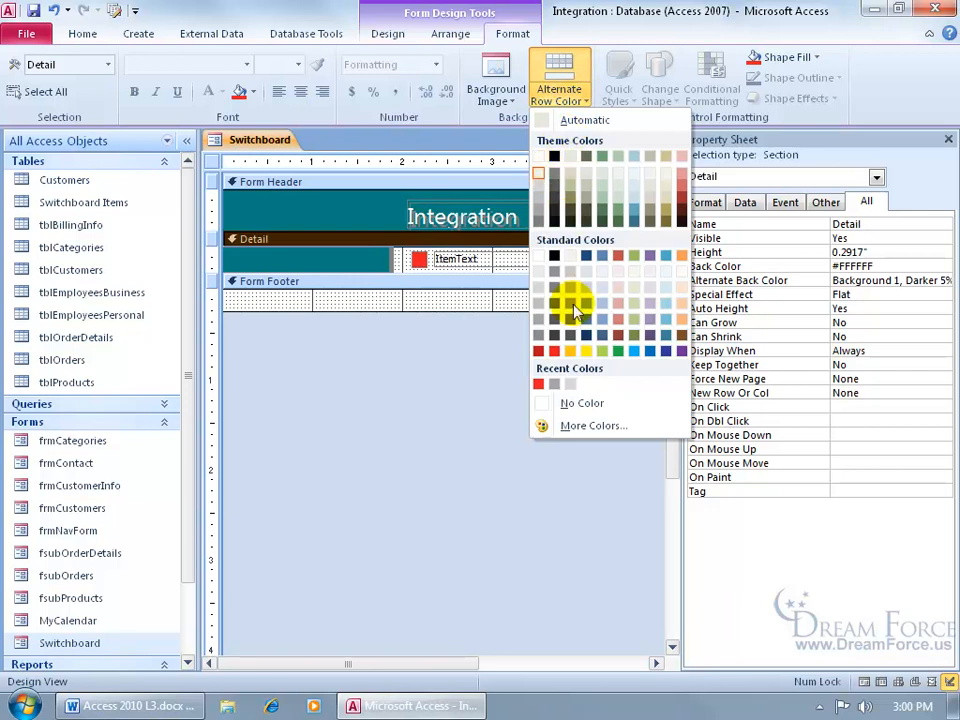
click(582, 405)
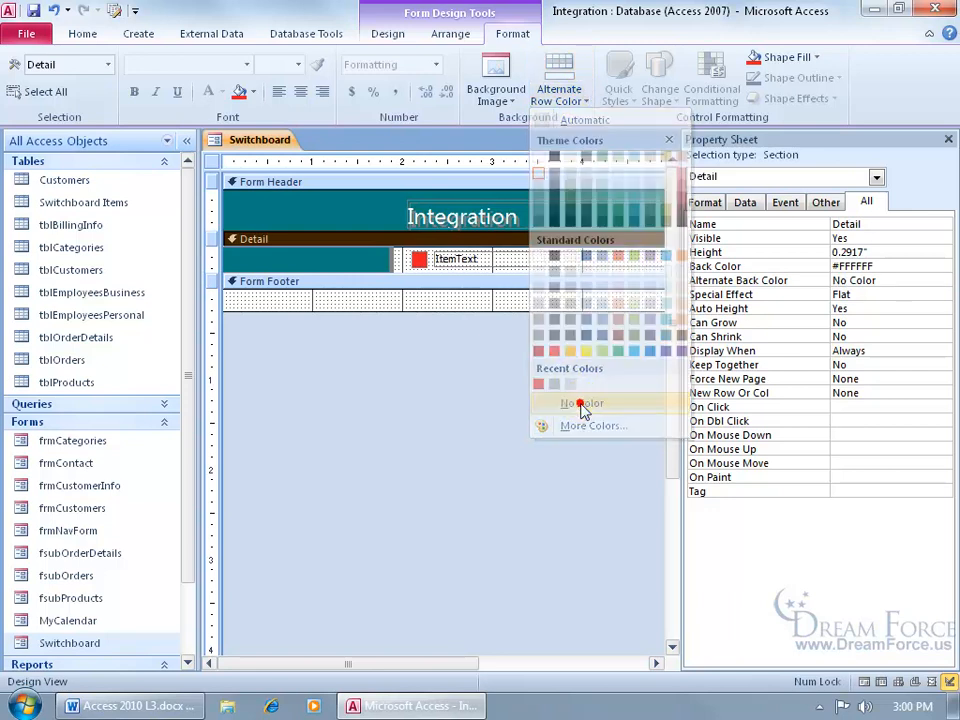
right_click(250, 141)
click(285, 218)
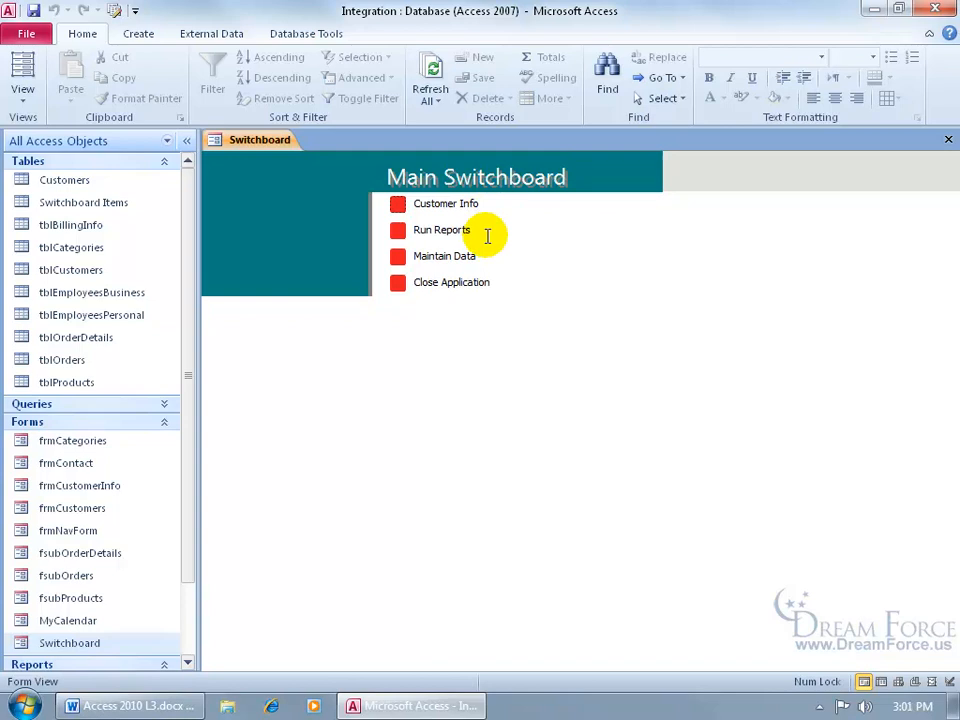
- Rename the main switchboard page to 'Main Switchboards' in the Switchboard Manager
click(114, 10)
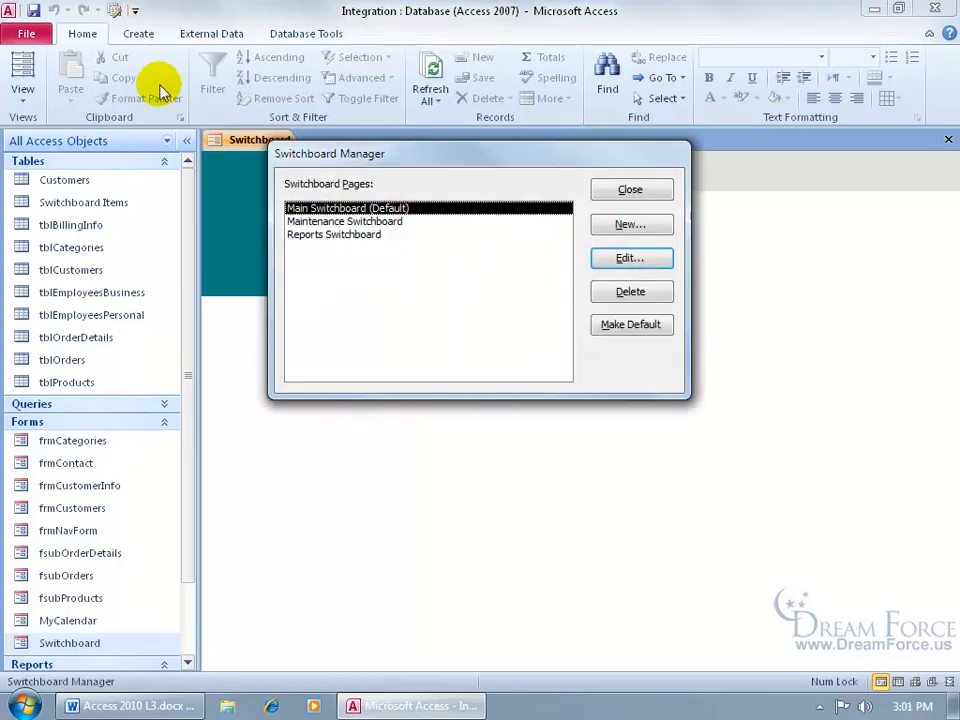
click(626, 258)
click(388, 207)
text(s)
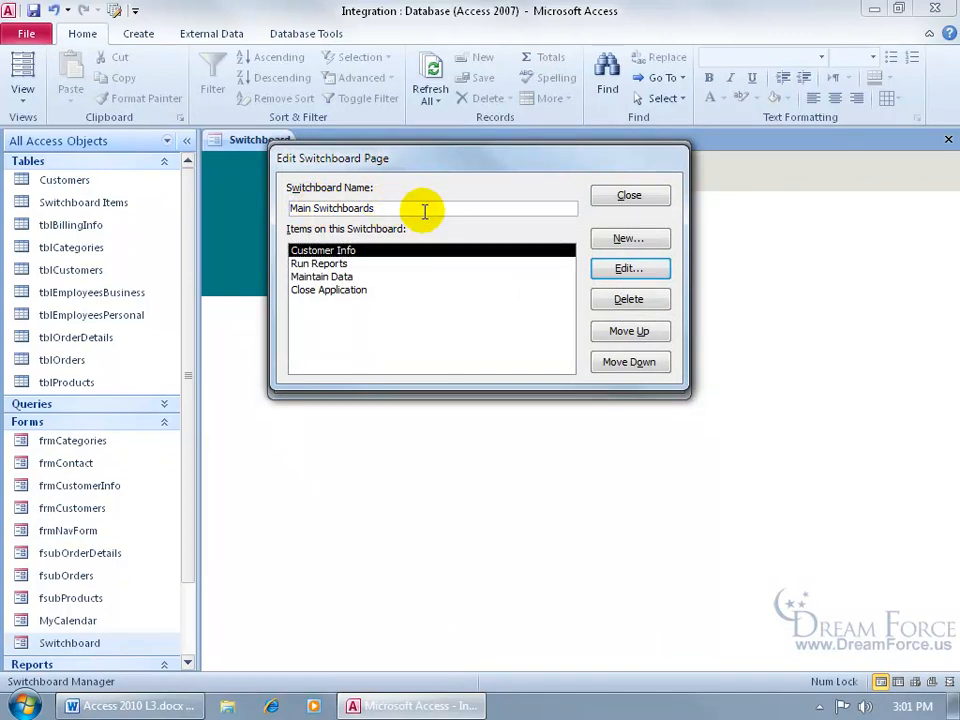
click(357, 264)
click(620, 268)
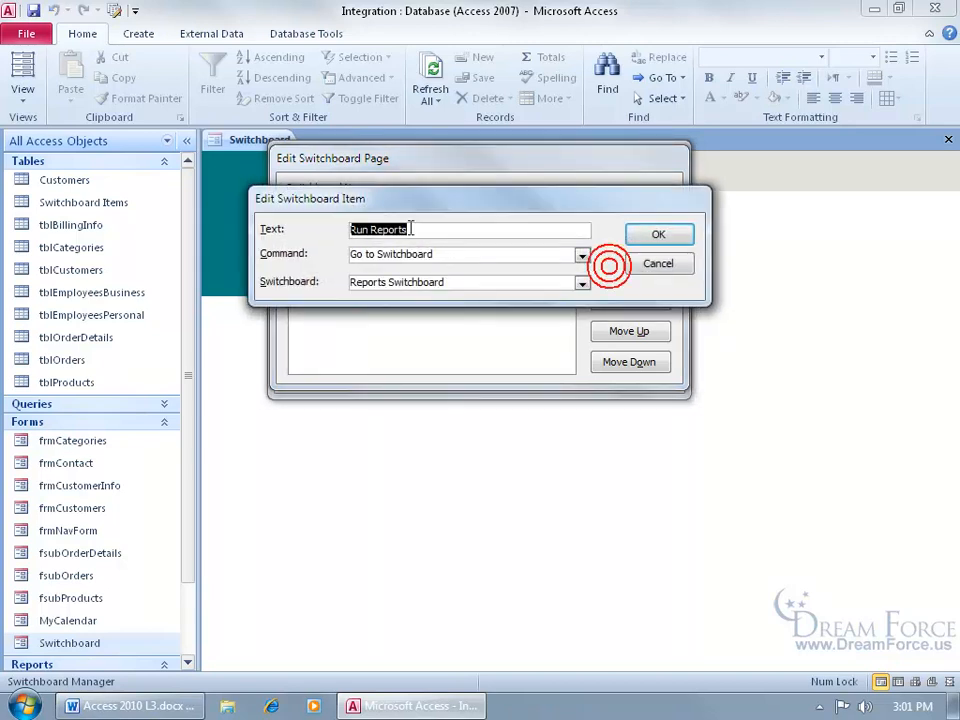
click(630, 263)
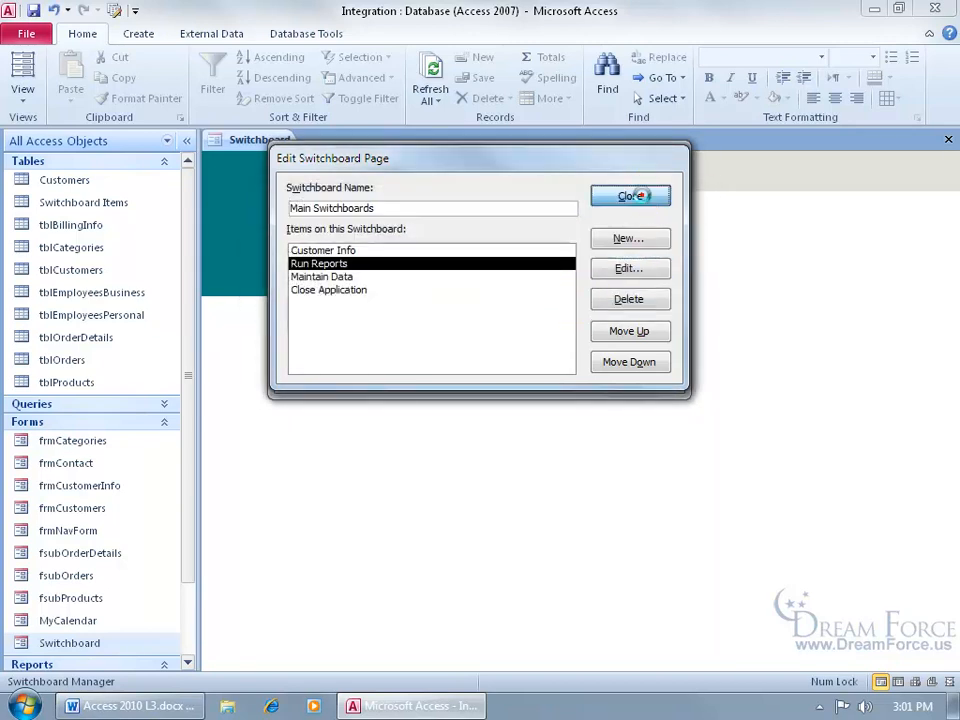
click(629, 195)
click(611, 192)
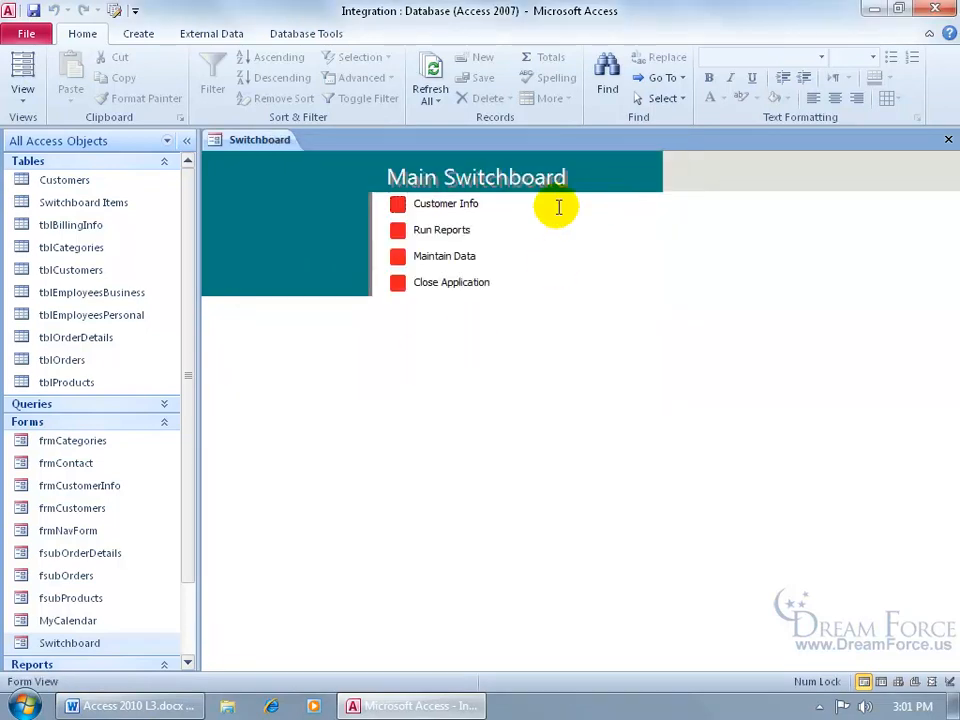
- Close the Switchboard form saving its design, reopen it, and open the Switchboard Items table
click(948, 139)
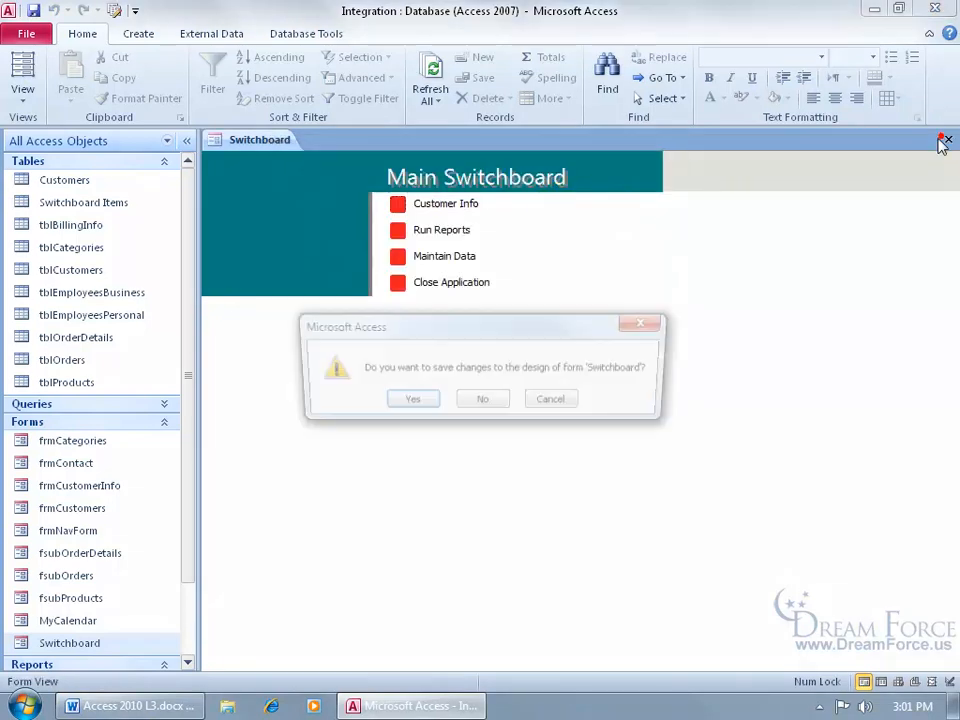
click(428, 403)
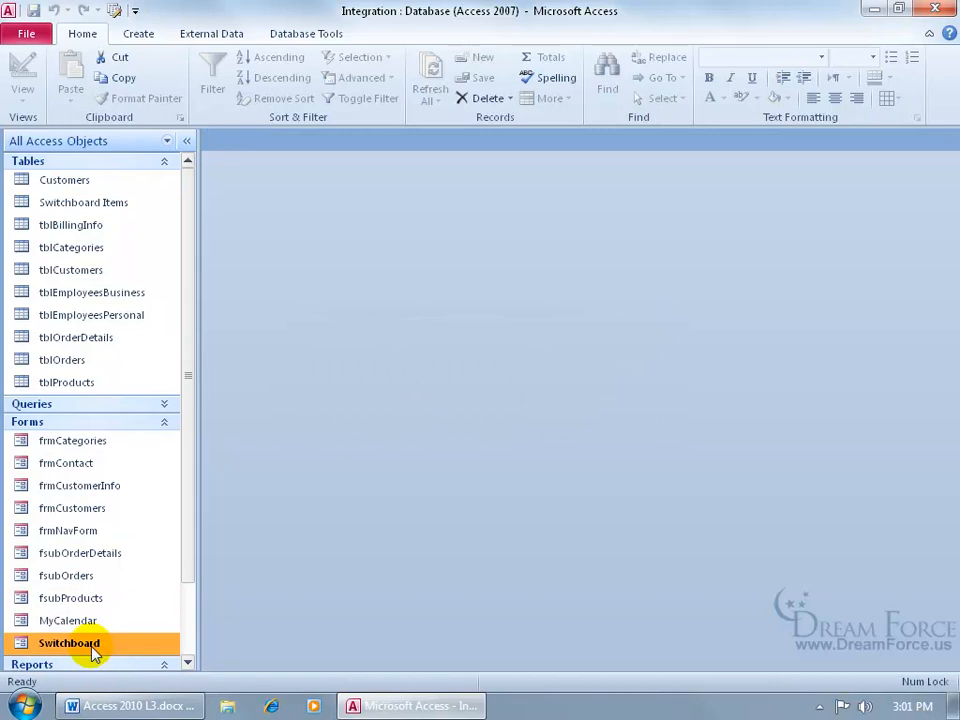
double_click(94, 645)
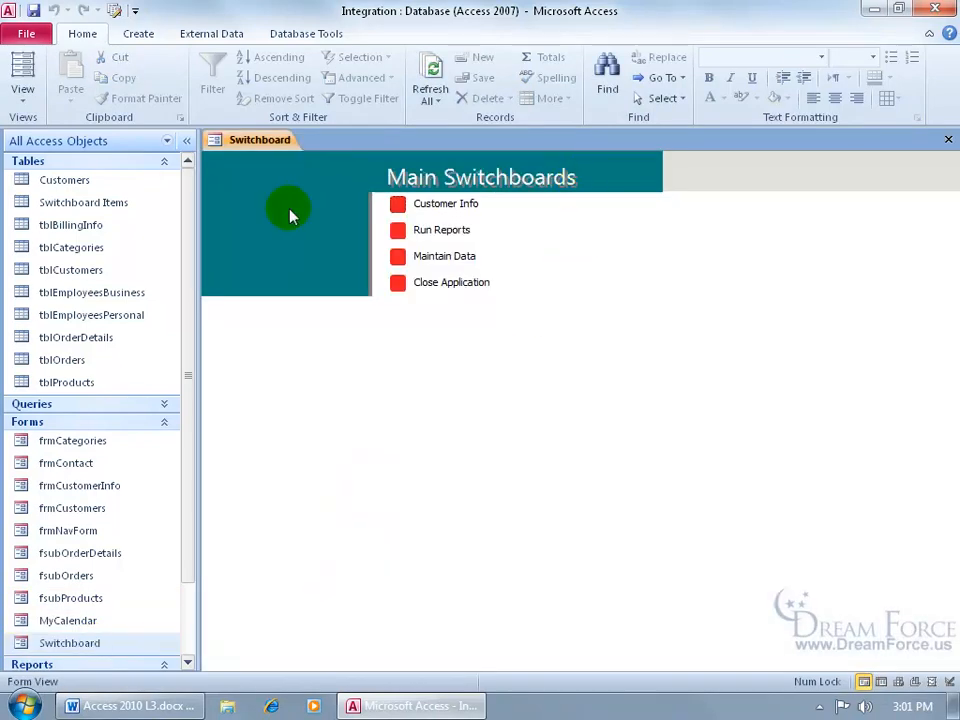
double_click(126, 210)
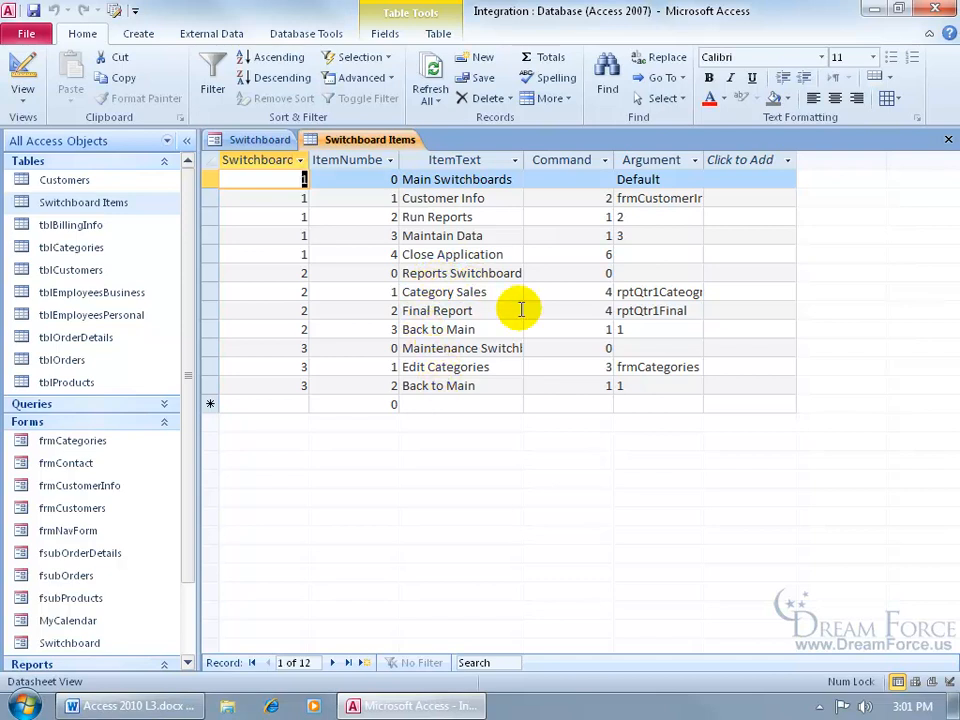
- Change 'Main Switchboards' back to 'Main Switchboard' in Switchboard Items, then reopen the Switchboard form
click(515, 179)
key(BackSpace)
click(489, 196)
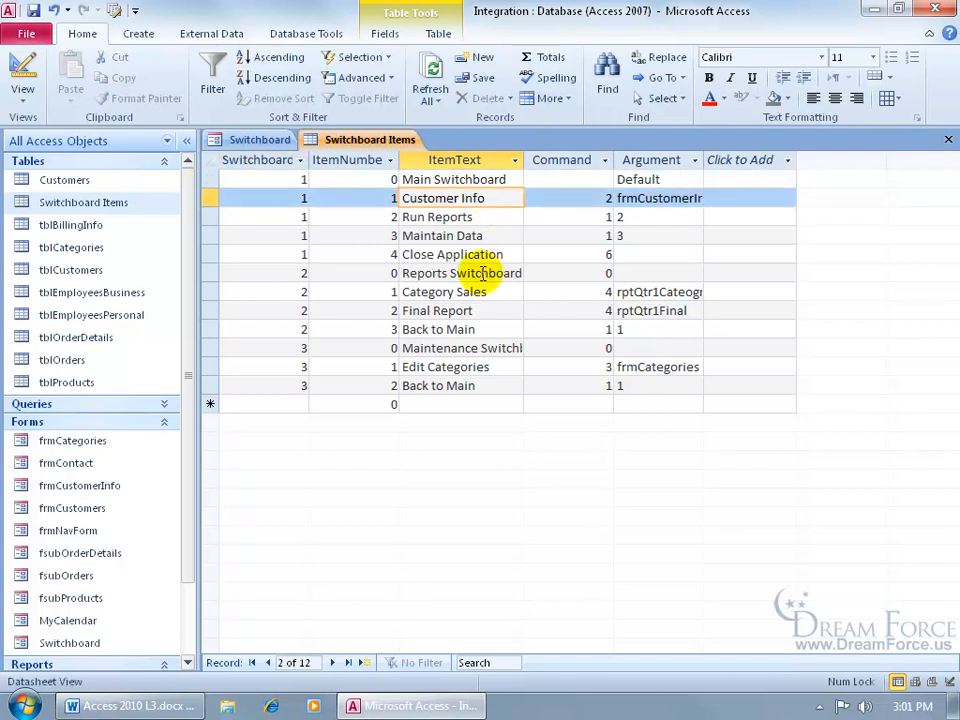
click(948, 139)
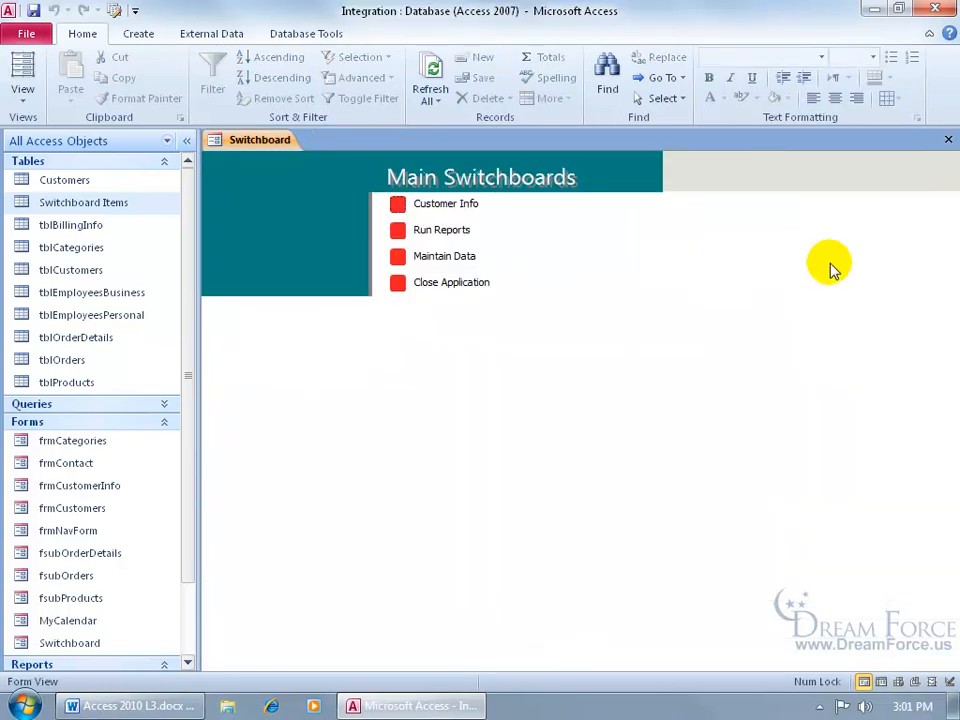
click(948, 139)
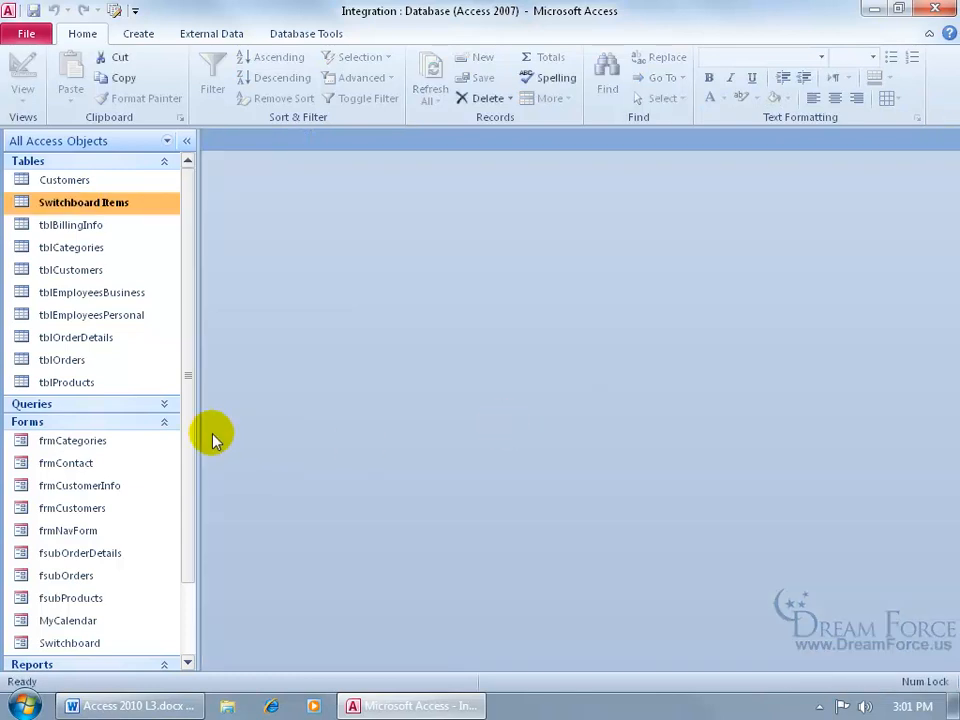
double_click(124, 642)
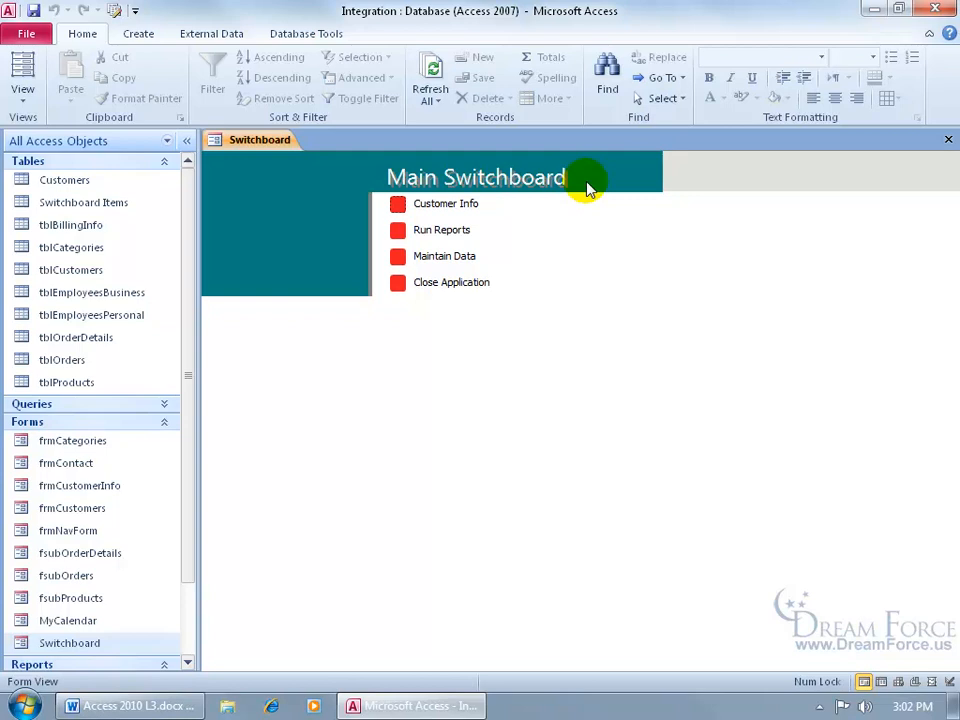
- View the Switchboard form in Design View, then switch it back to Form View
right_click(275, 143)
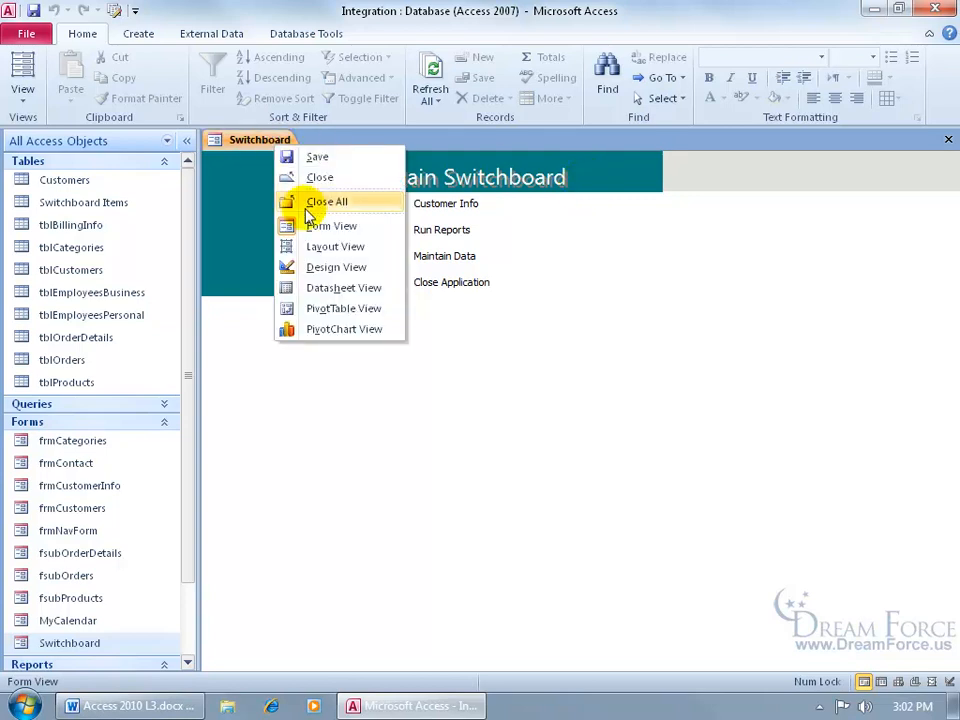
click(320, 268)
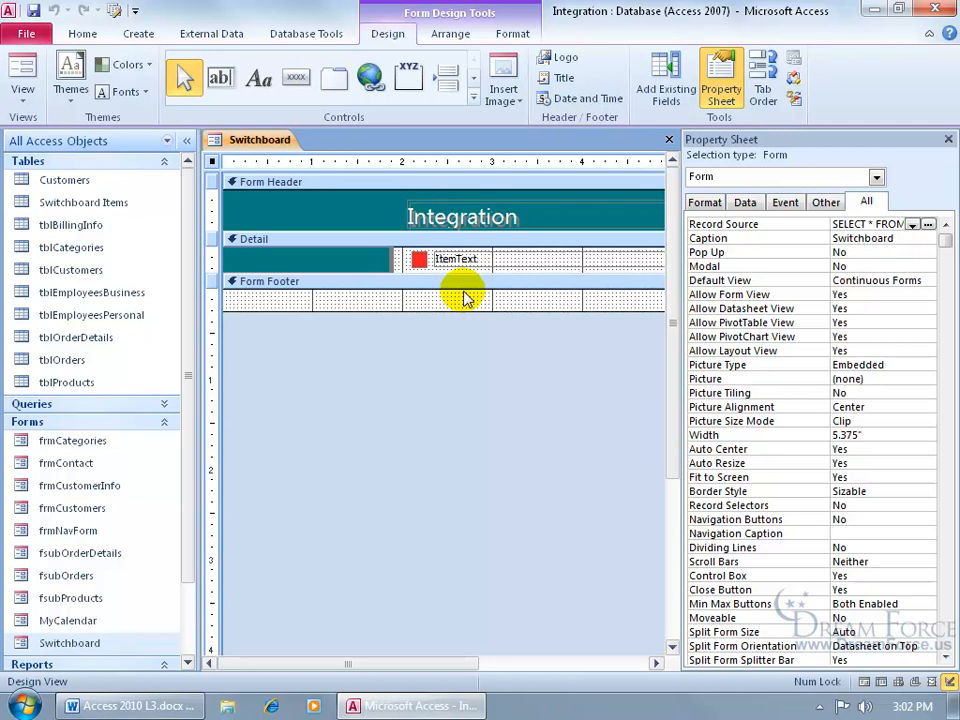
right_click(256, 143)
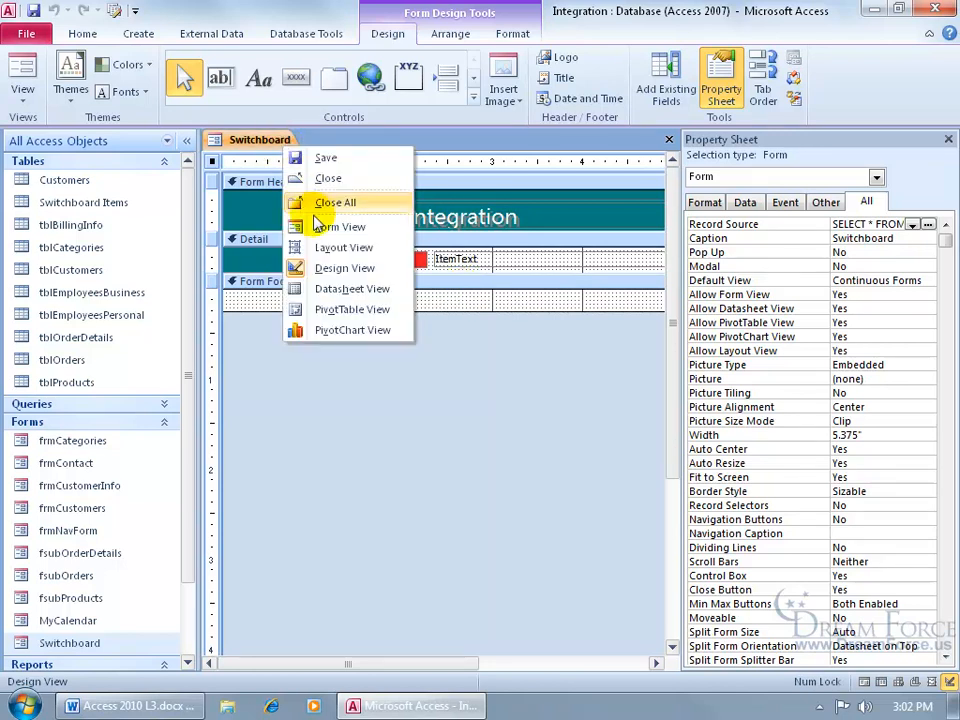
click(330, 227)
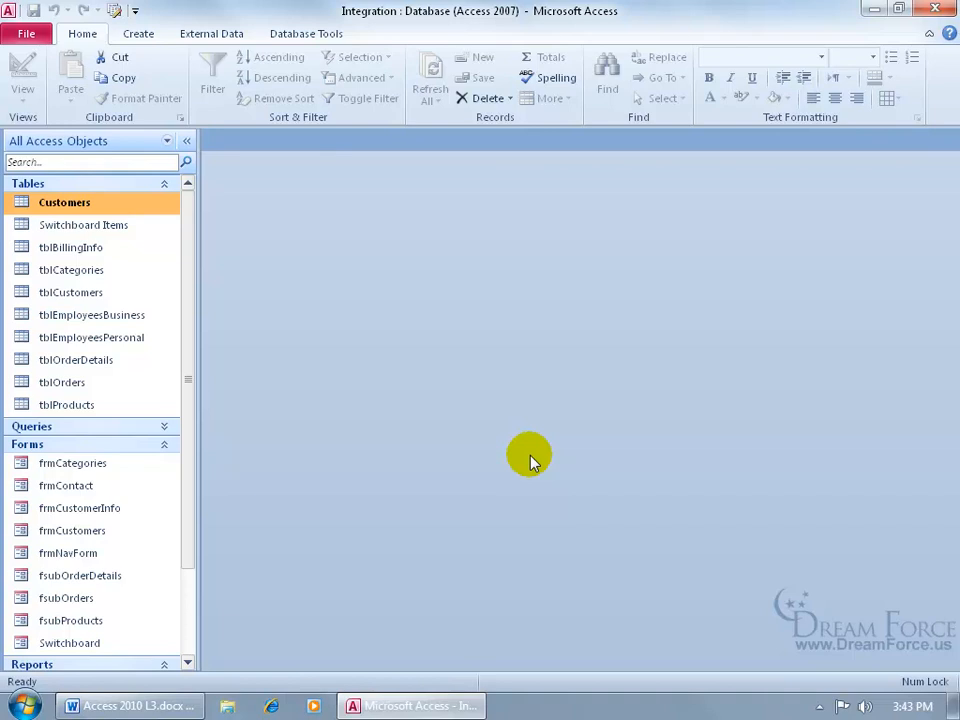
- Set the application title to 'Essential Oils Sales' and the icon to graph.ico, also used for forms and reports
click(24, 34)
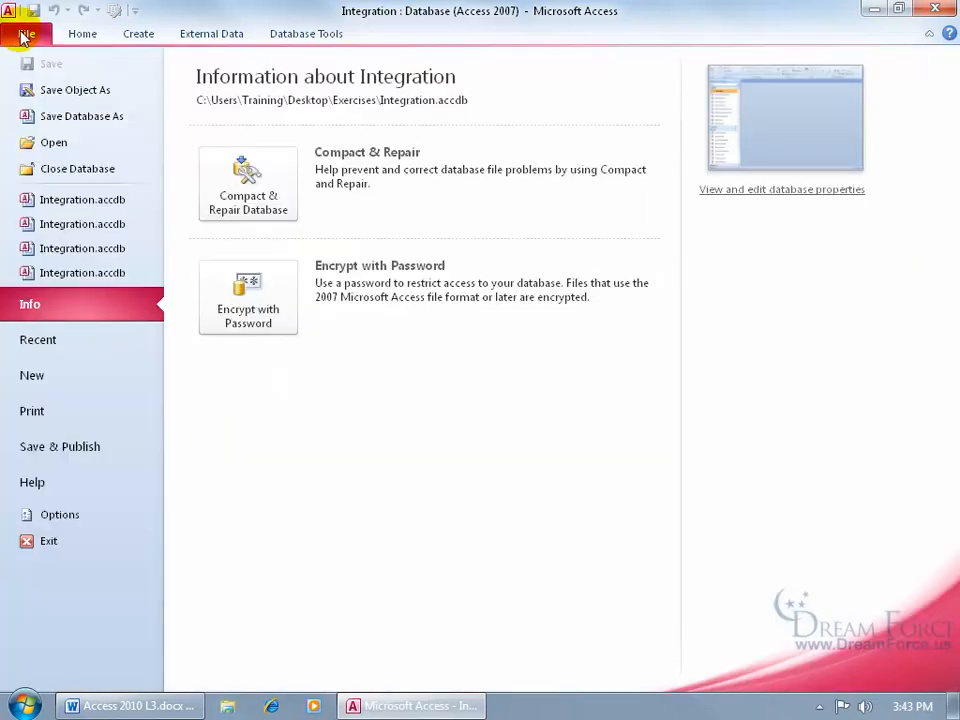
click(116, 515)
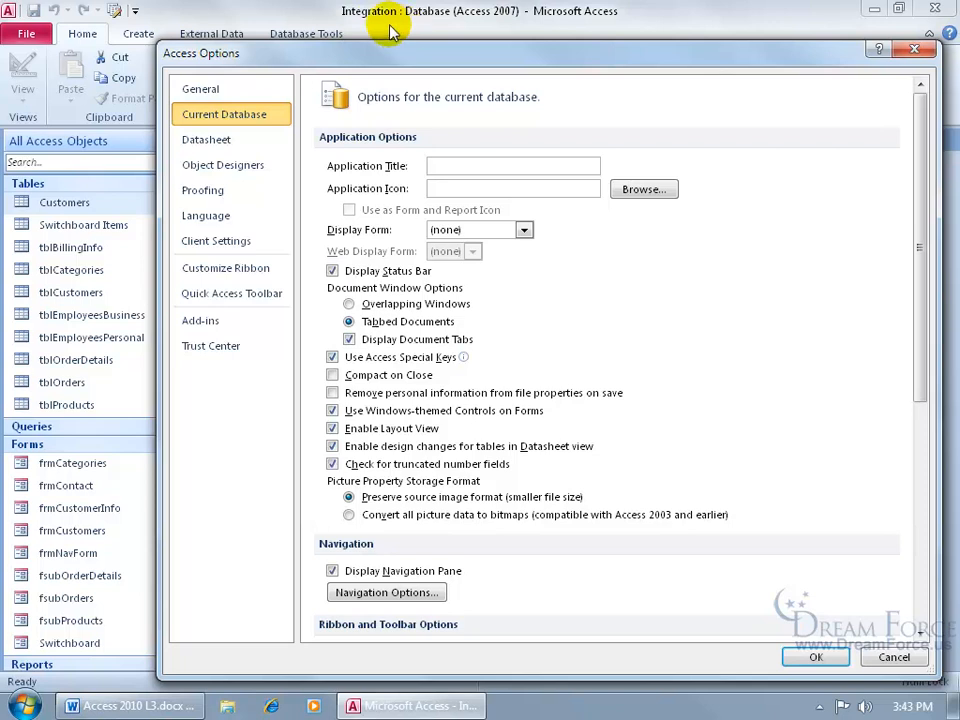
click(484, 166)
text(Essential Oils Sales)
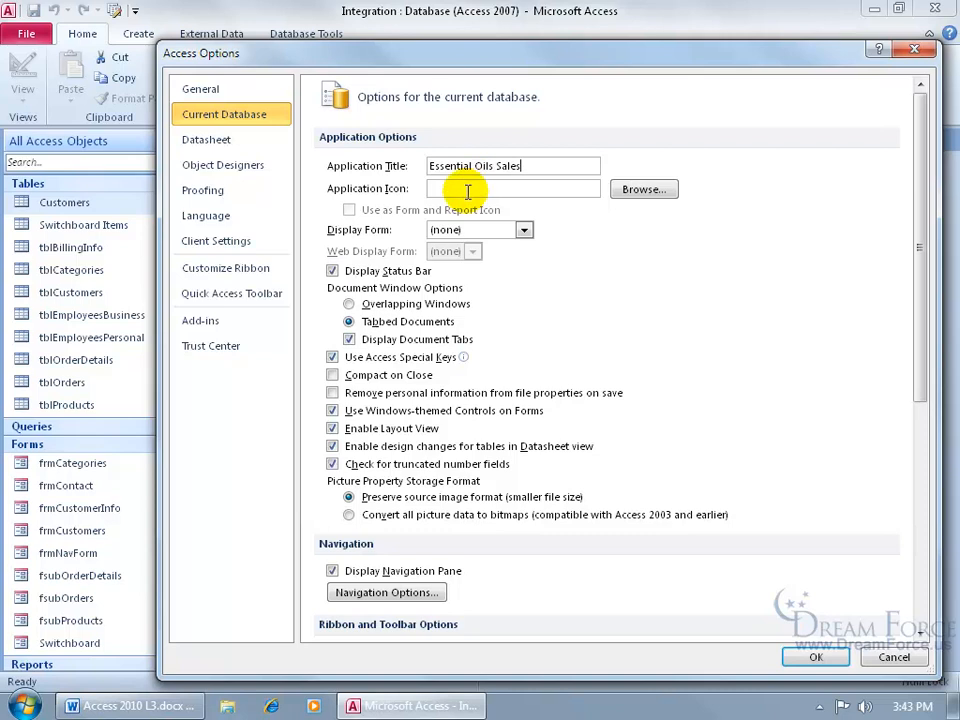
click(639, 189)
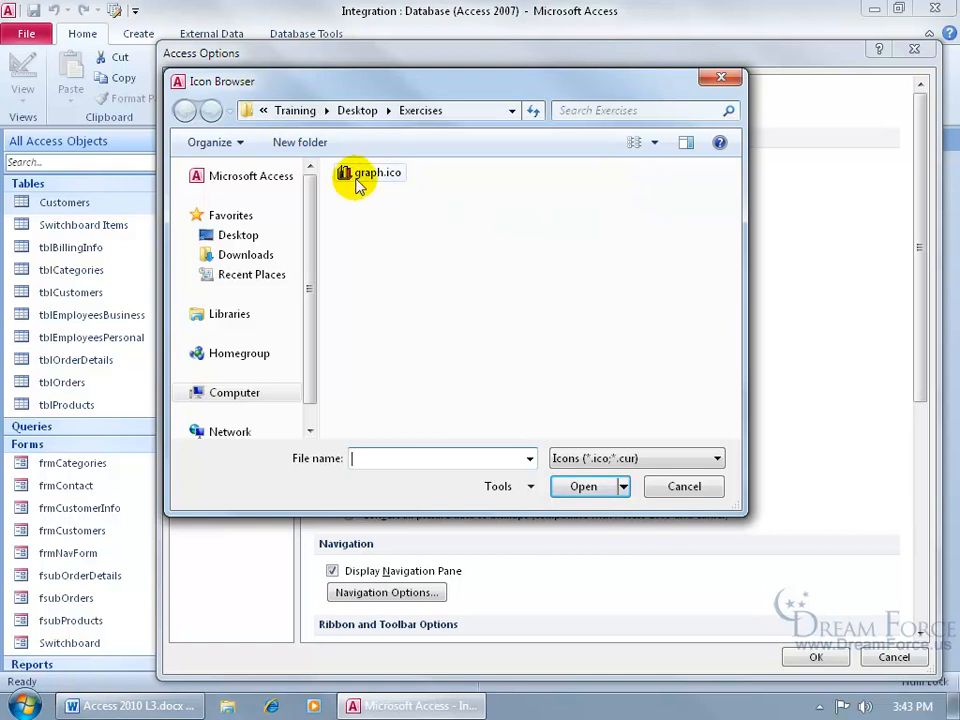
double_click(360, 184)
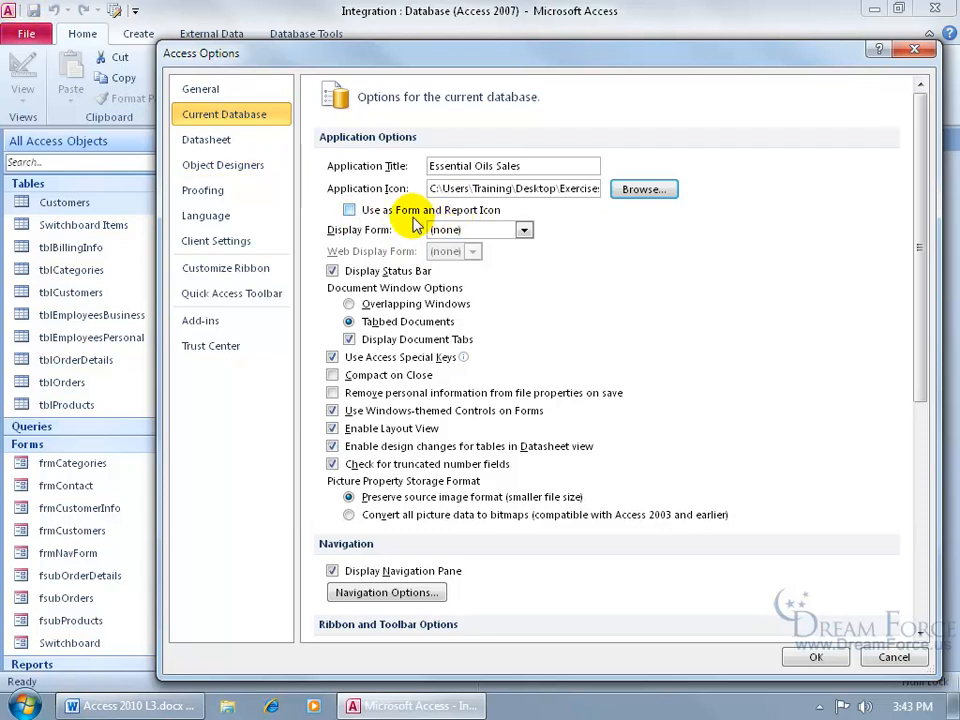
click(368, 214)
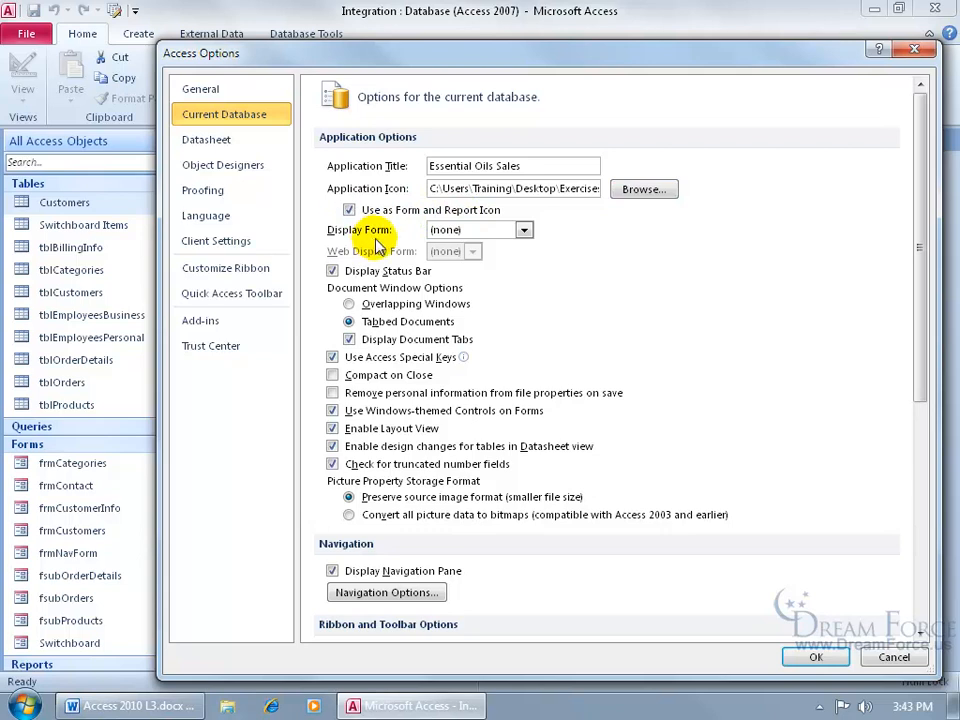
- Make Switchboard the display form, hide the status bar and navigation pane, and disable full and shortcut menus
click(523, 230)
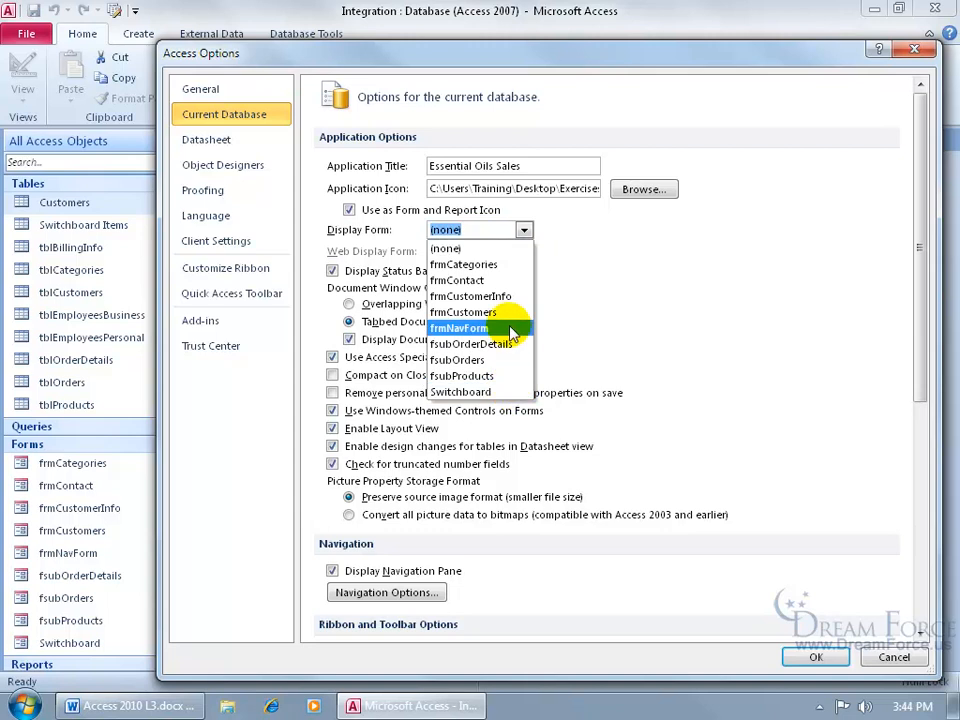
click(503, 392)
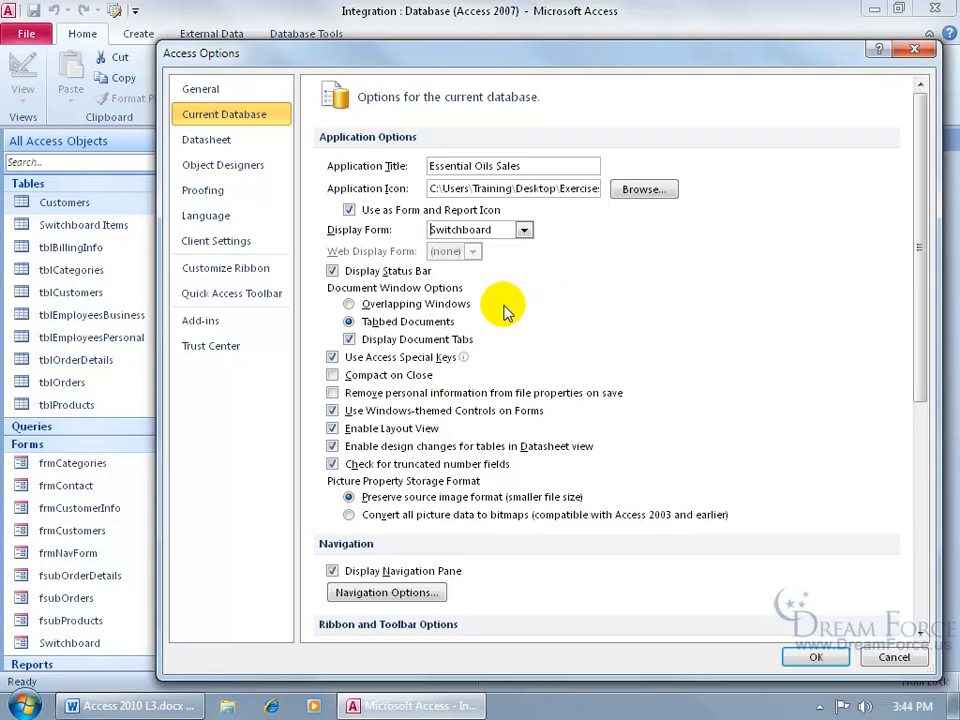
click(332, 271)
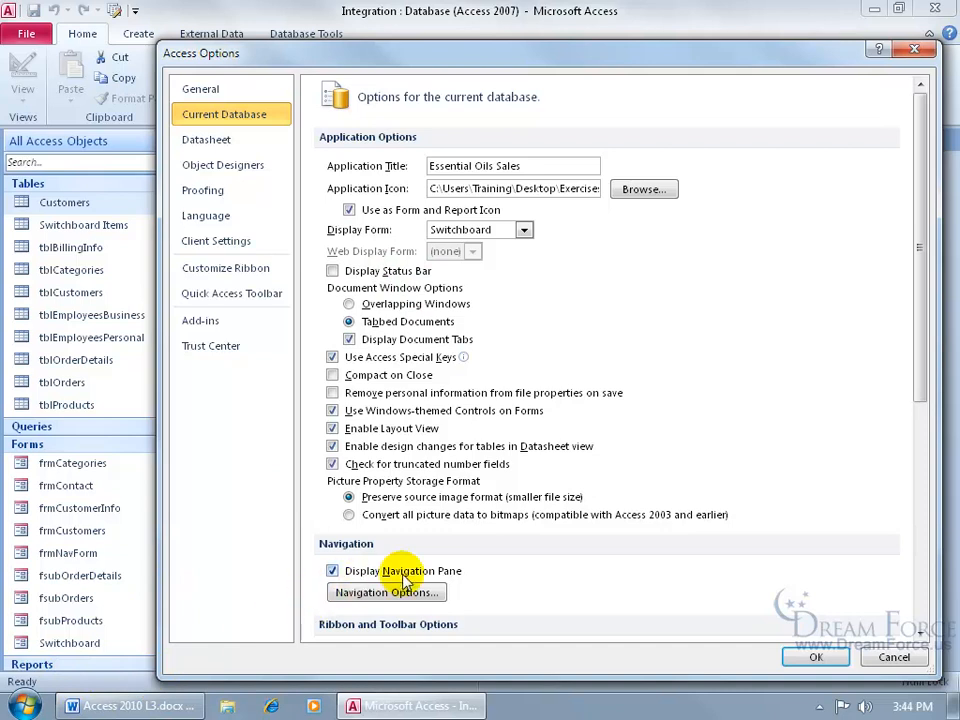
click(332, 571)
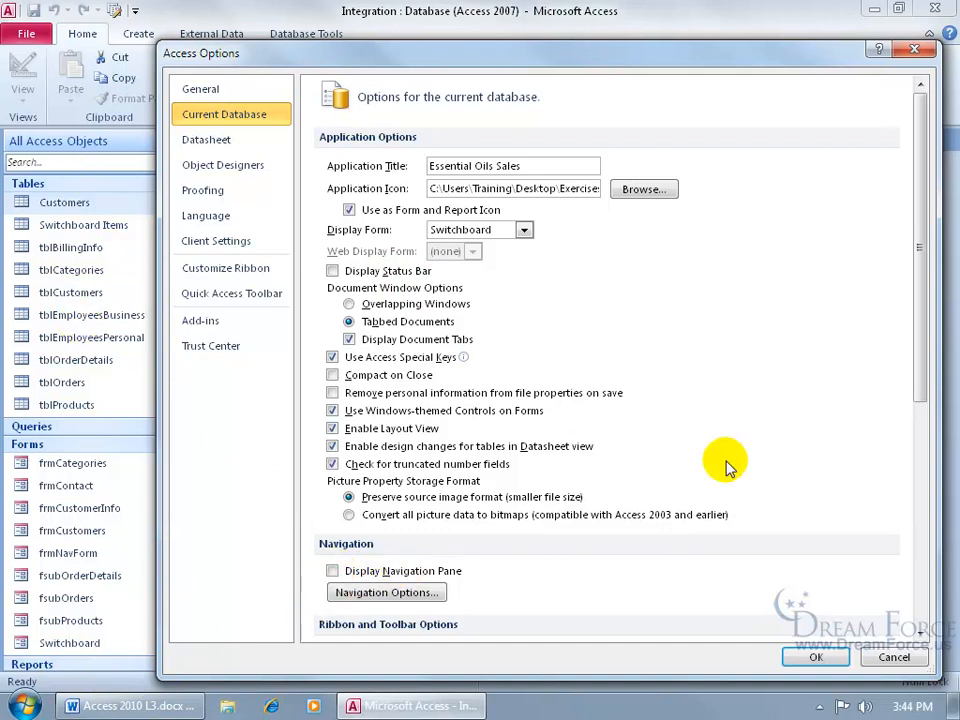
drag(919, 377, 919, 514)
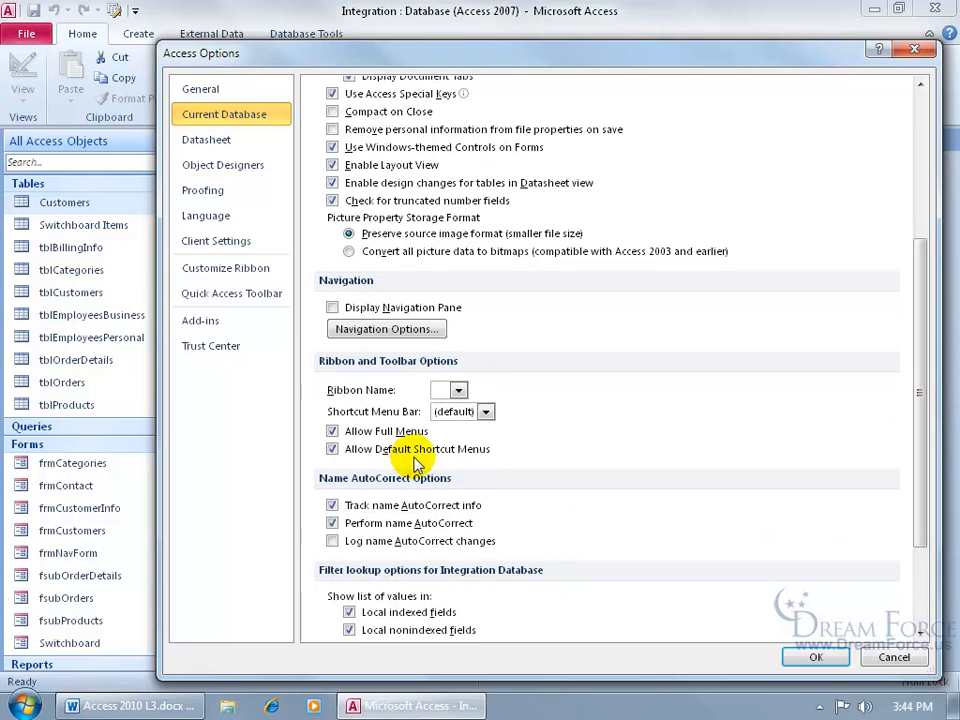
click(333, 431)
click(333, 449)
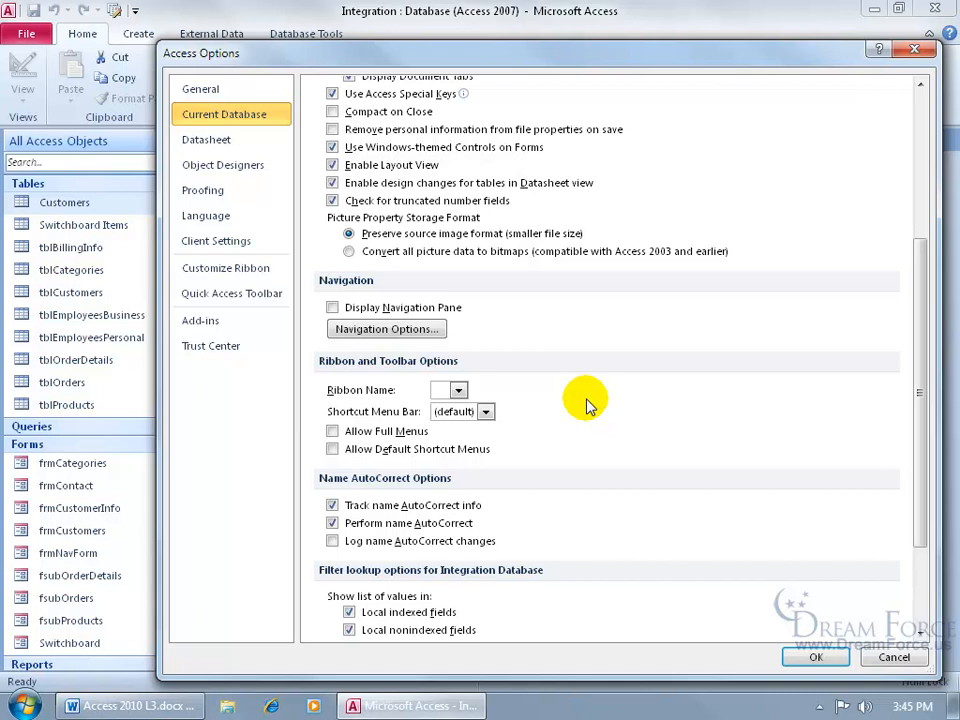
click(816, 657)
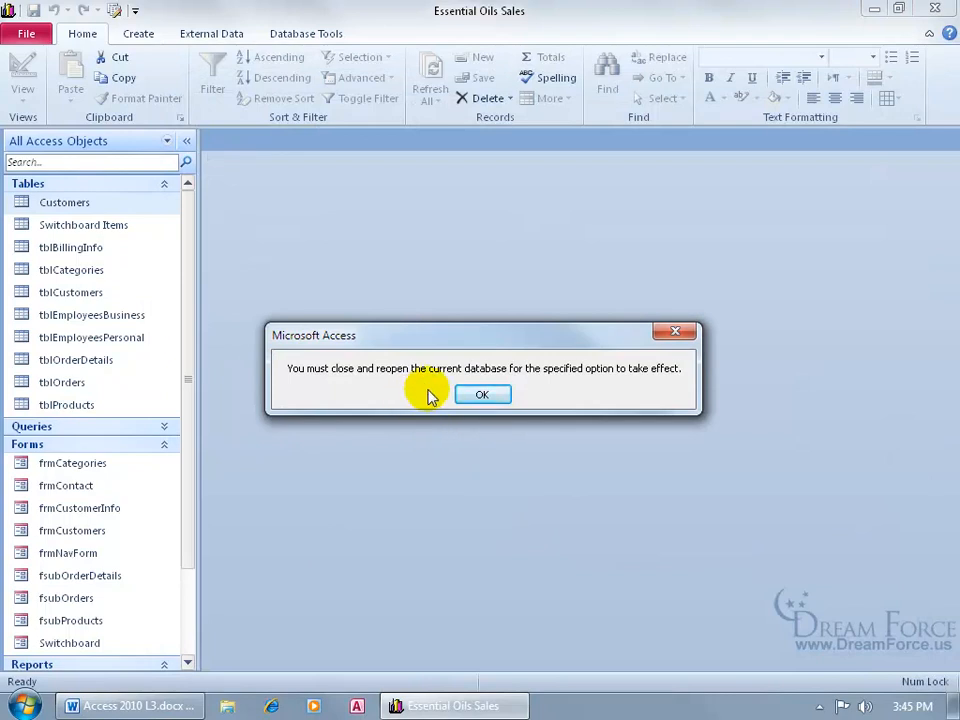
- Exit Access and reopen Integration.accdb from the Exercises folder to test the locked-down startup
click(482, 394)
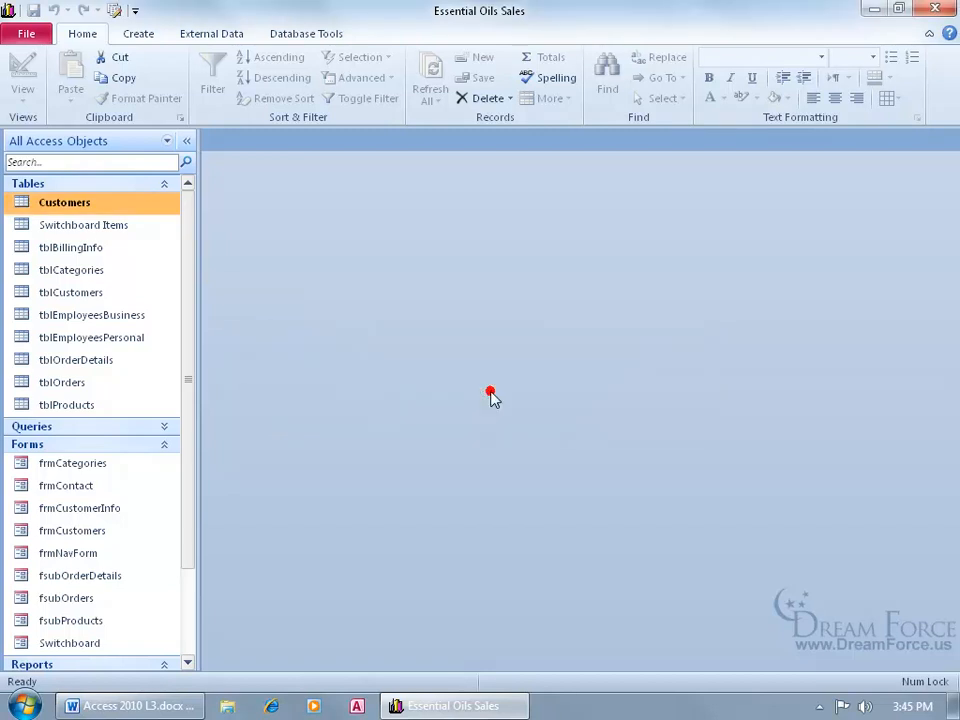
click(946, 11)
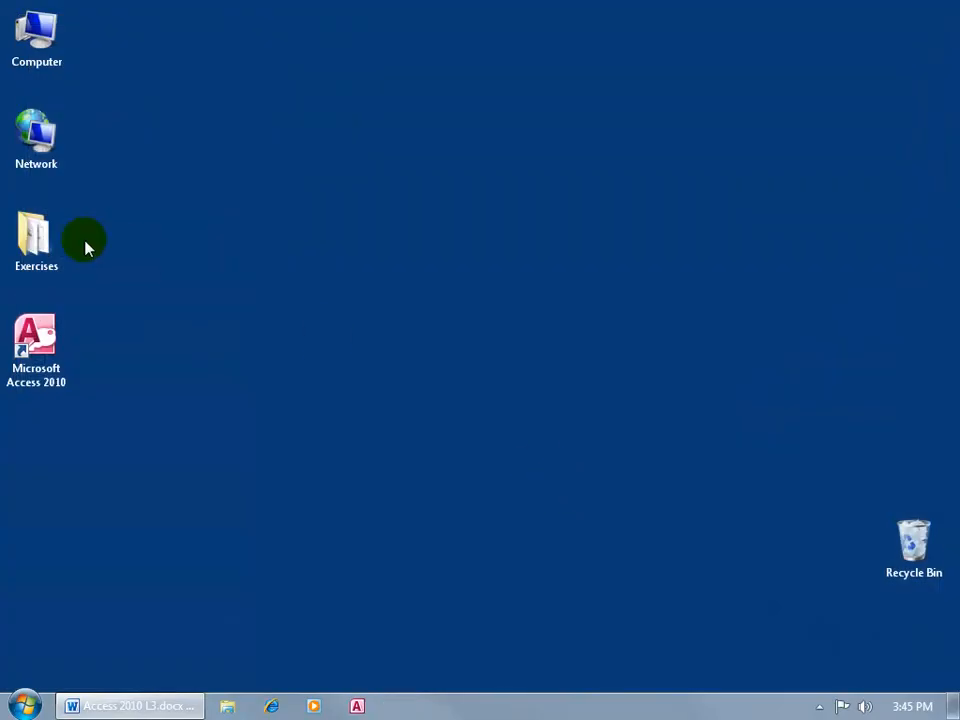
click(33, 240)
double_click(33, 240)
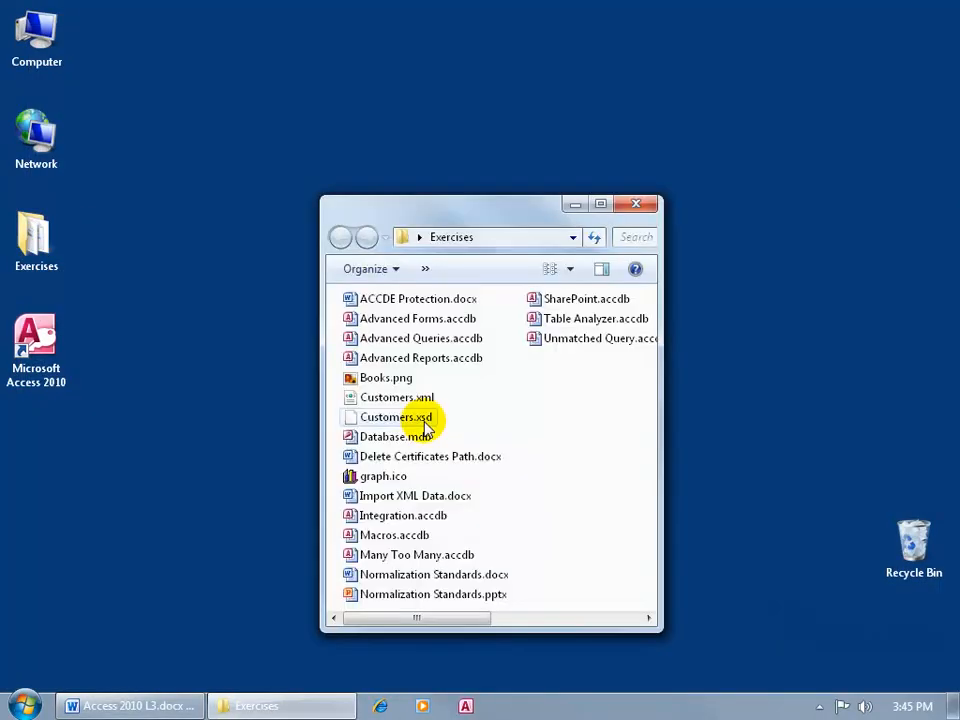
click(402, 518)
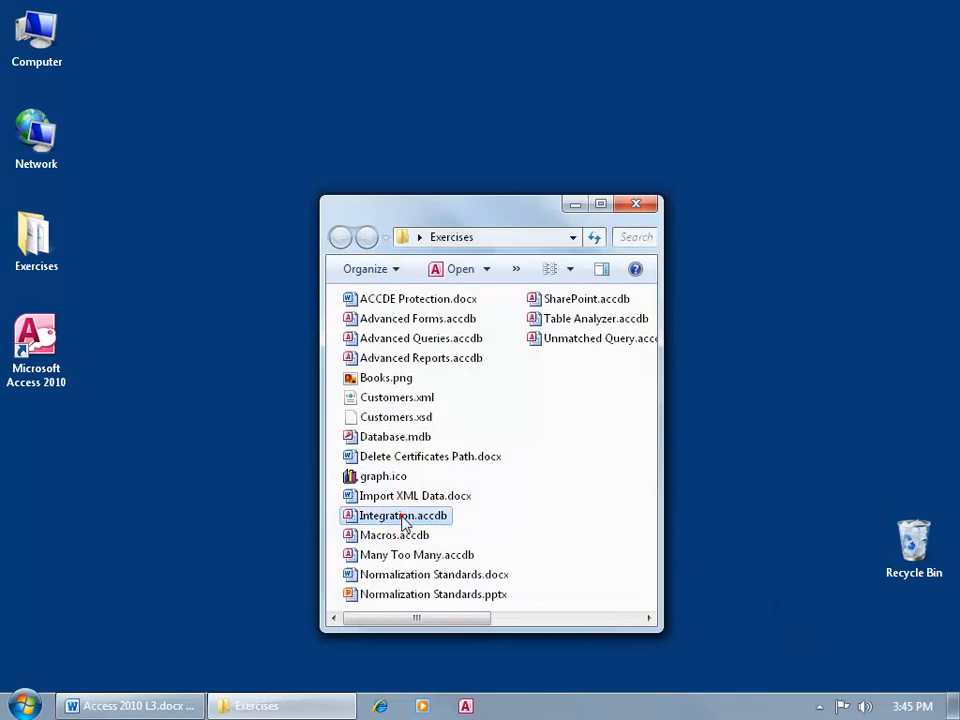
double_click(402, 518)
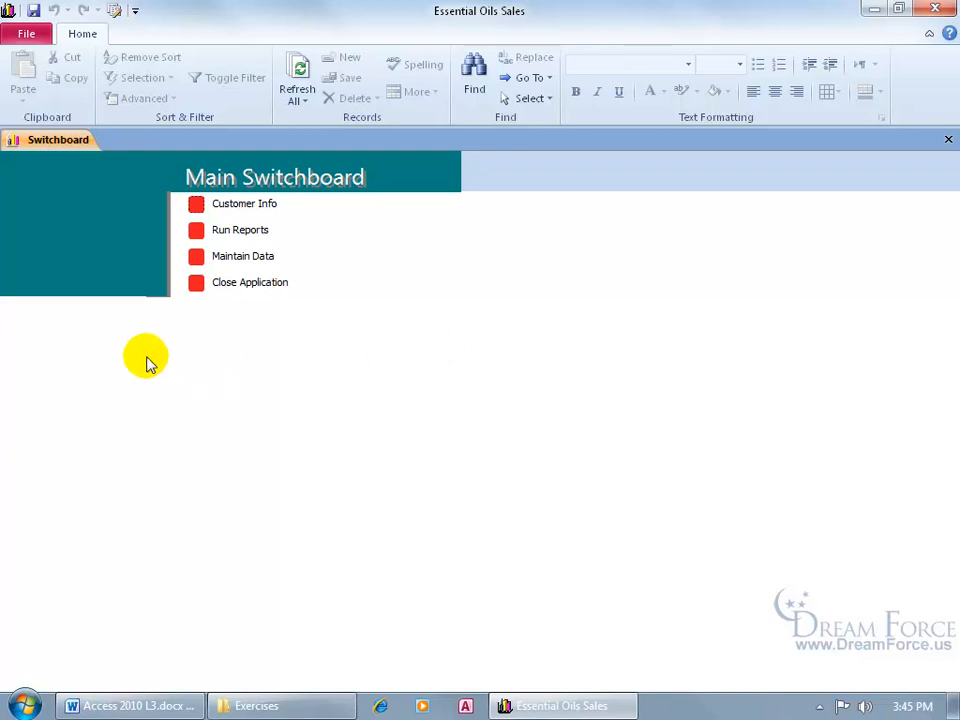
- Check the restricted File backstage, return to the switchboard, and close Access
click(26, 34)
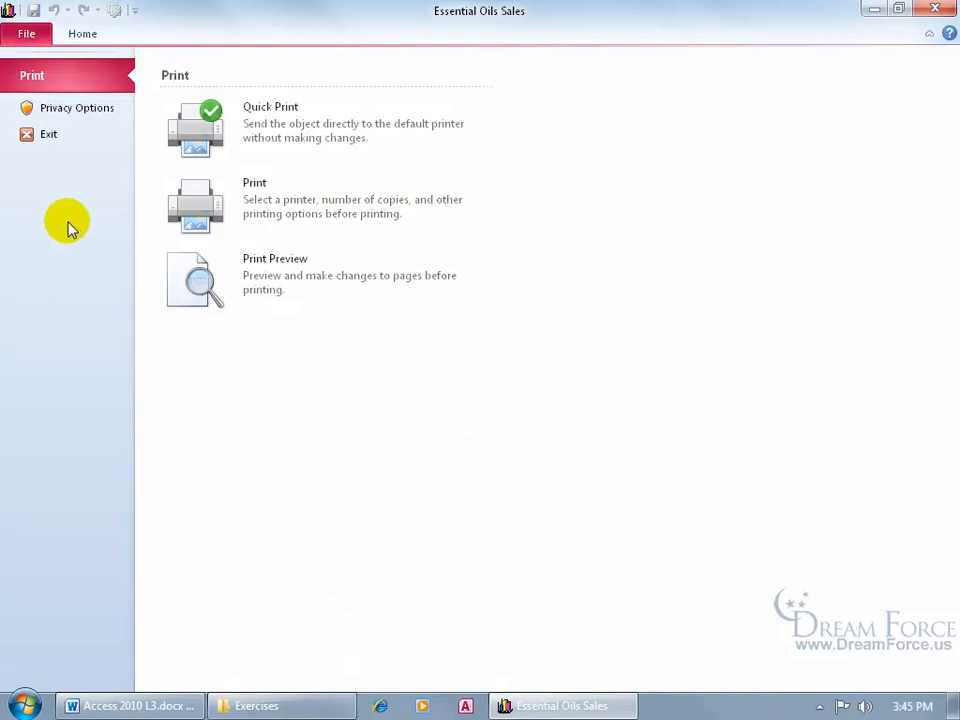
click(30, 34)
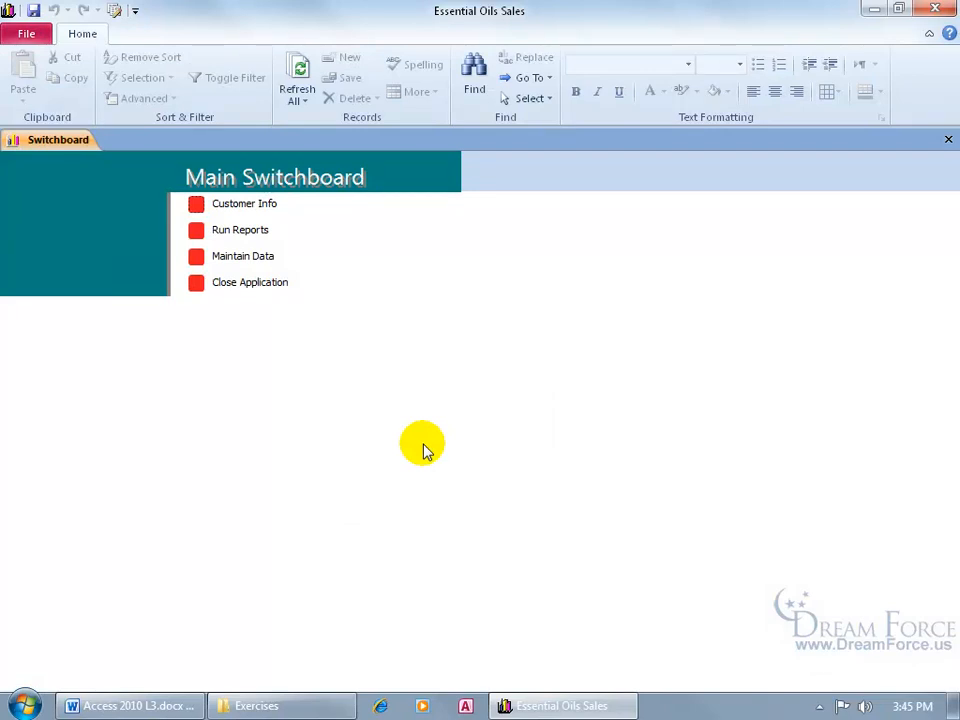
click(935, 9)
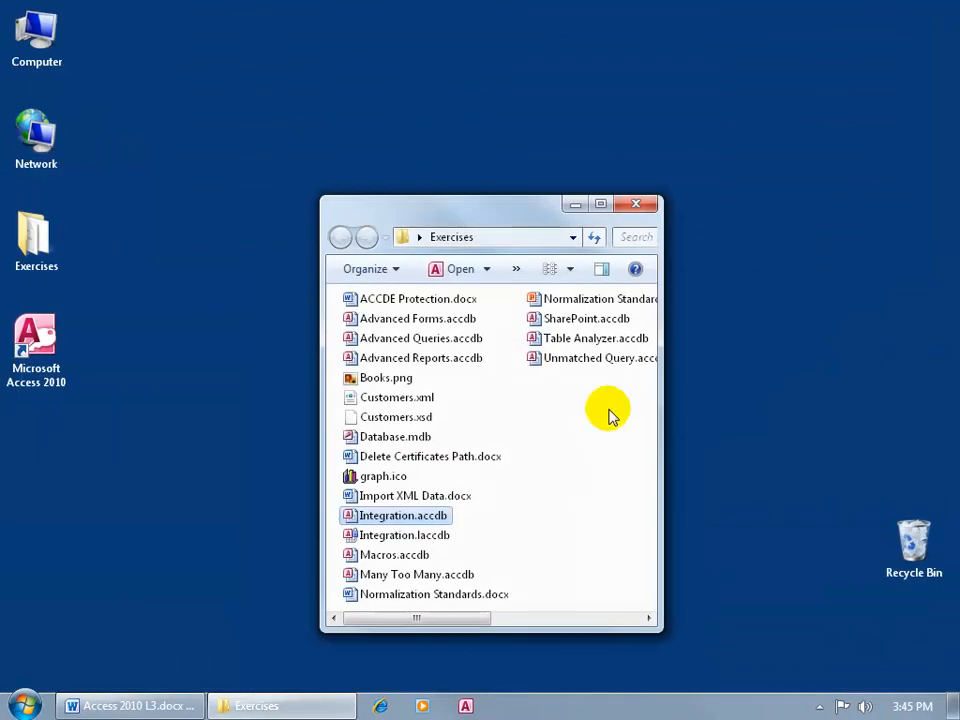
- Reopen Integration.accdb, switch its document window option to Overlapping Windows, acknowledge the notice, and close Access
double_click(396, 517)
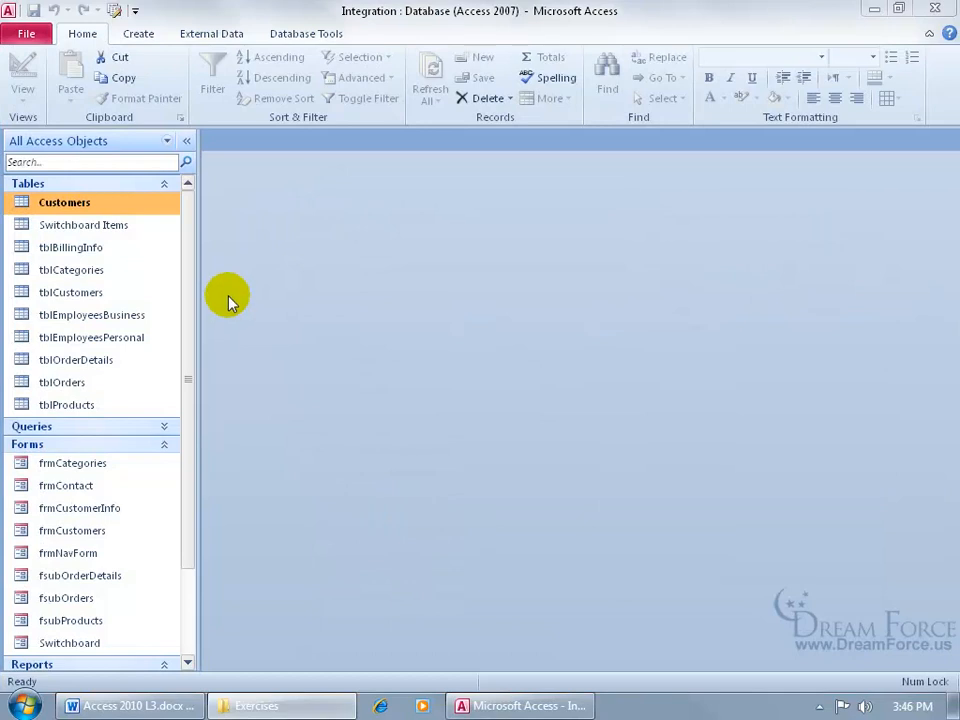
click(26, 34)
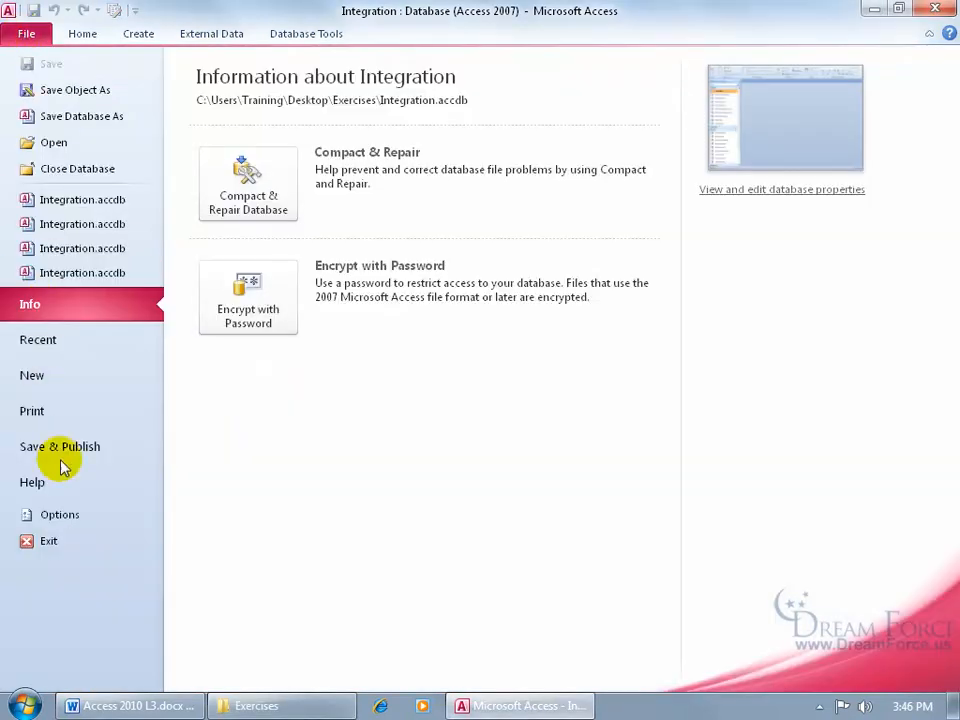
click(74, 519)
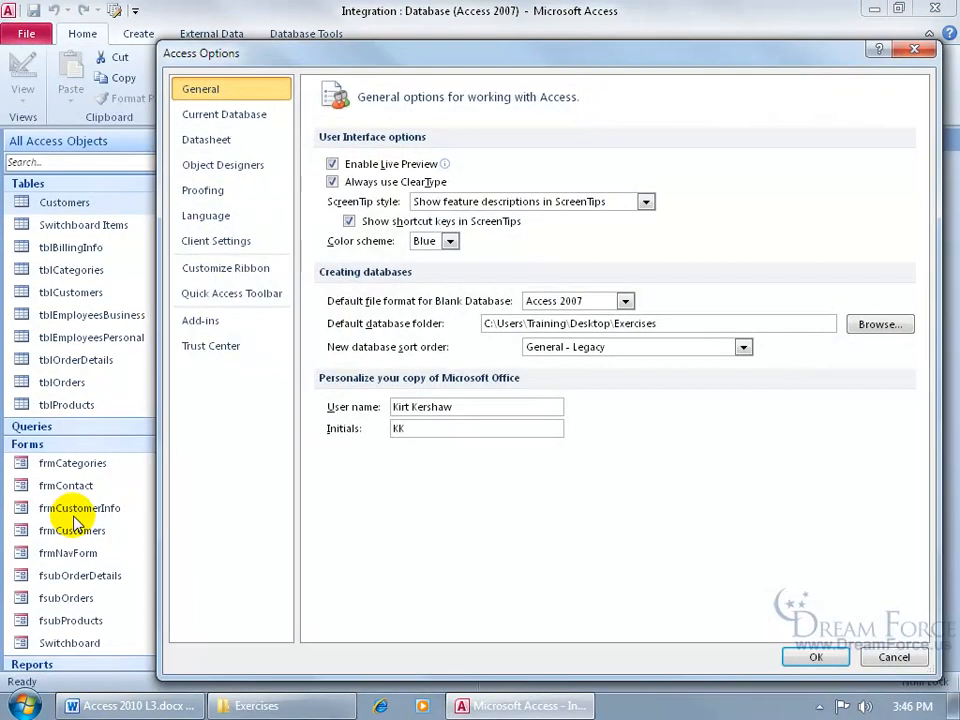
click(261, 118)
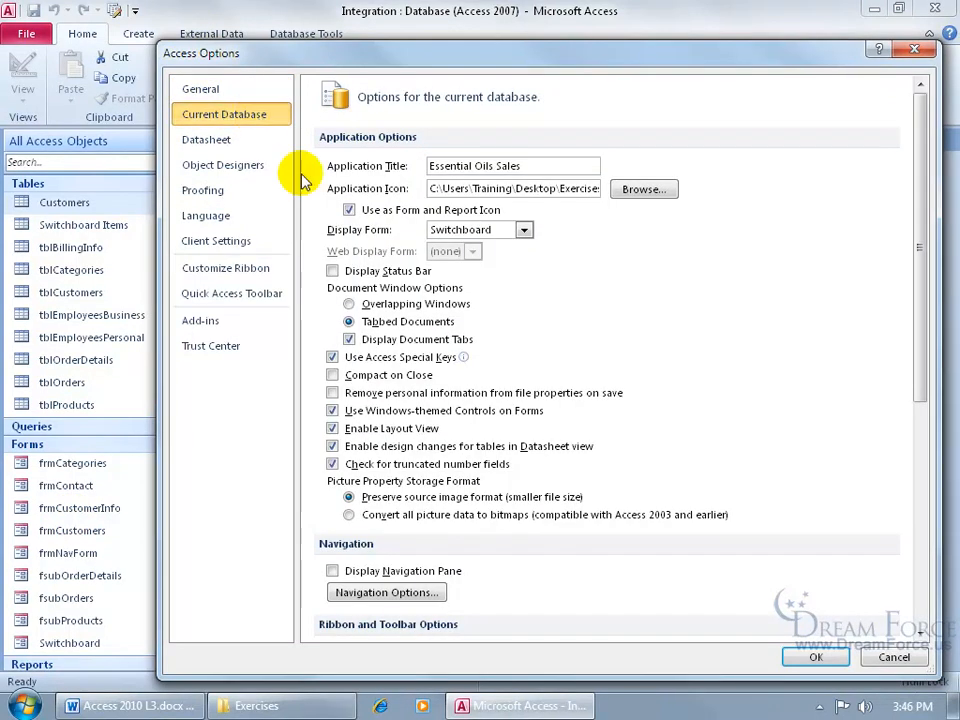
click(349, 304)
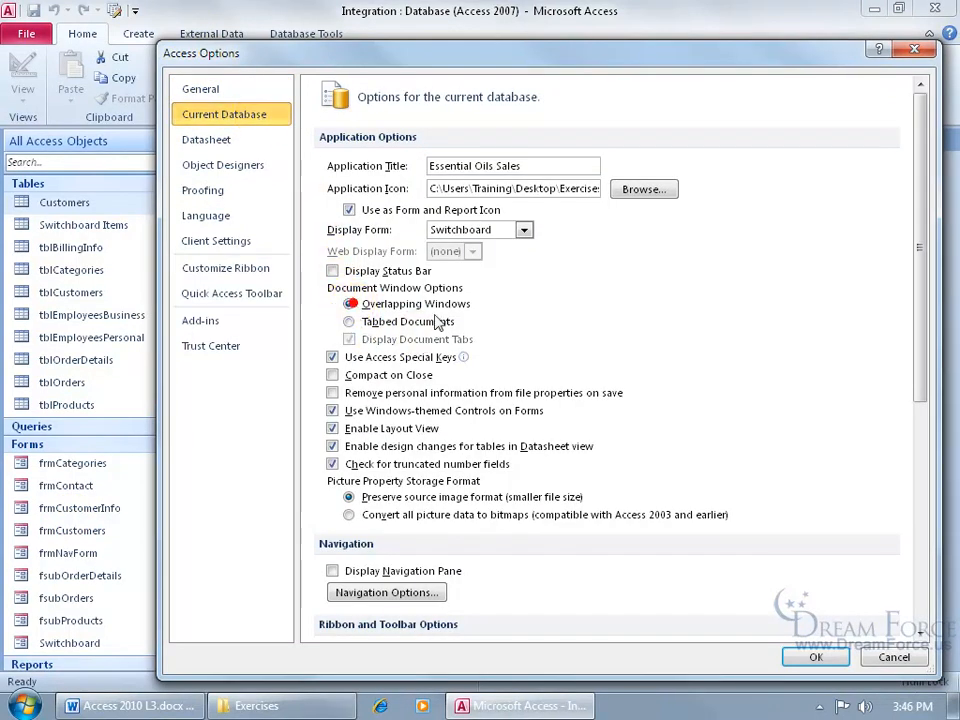
click(816, 657)
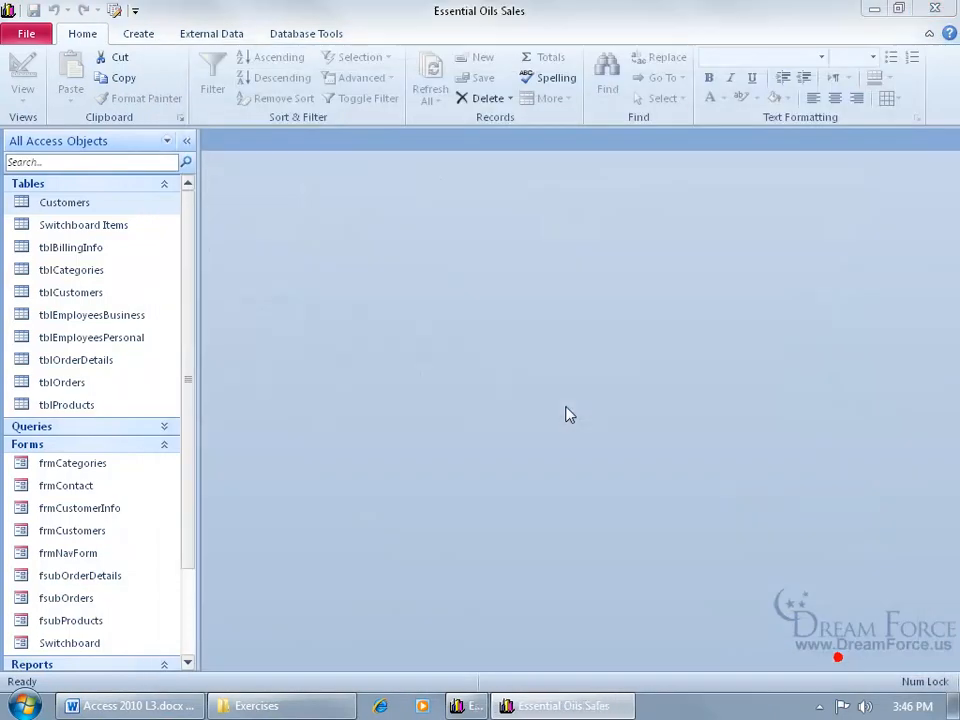
key(Return)
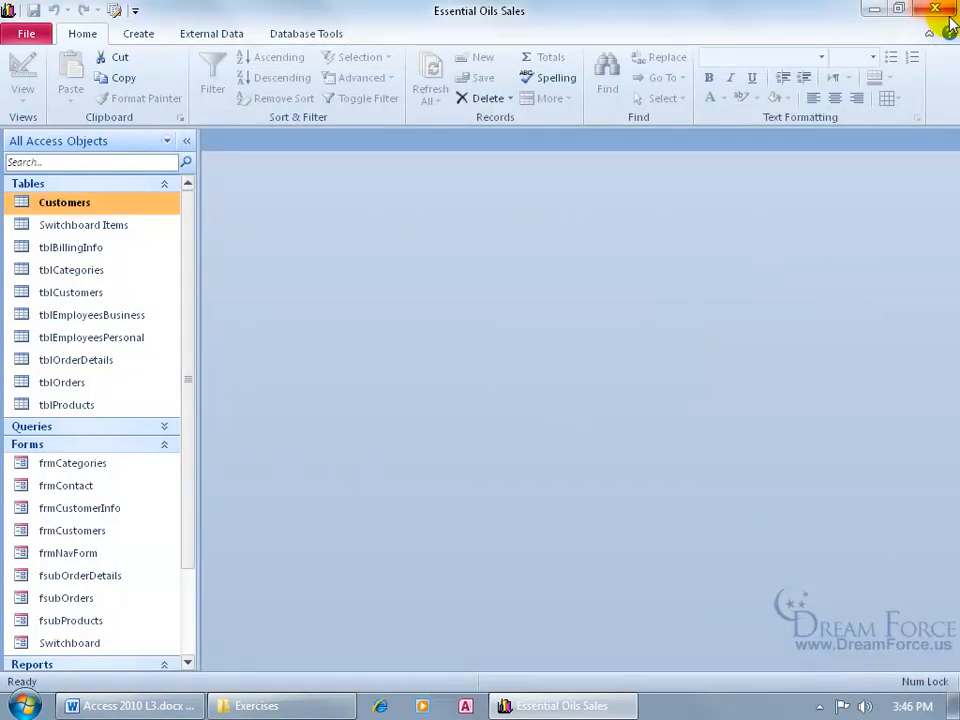
click(934, 8)
- Reopen Integration.accdb, reveal the Navigation Pane with F11, and close the Main Switchboard form
double_click(405, 516)
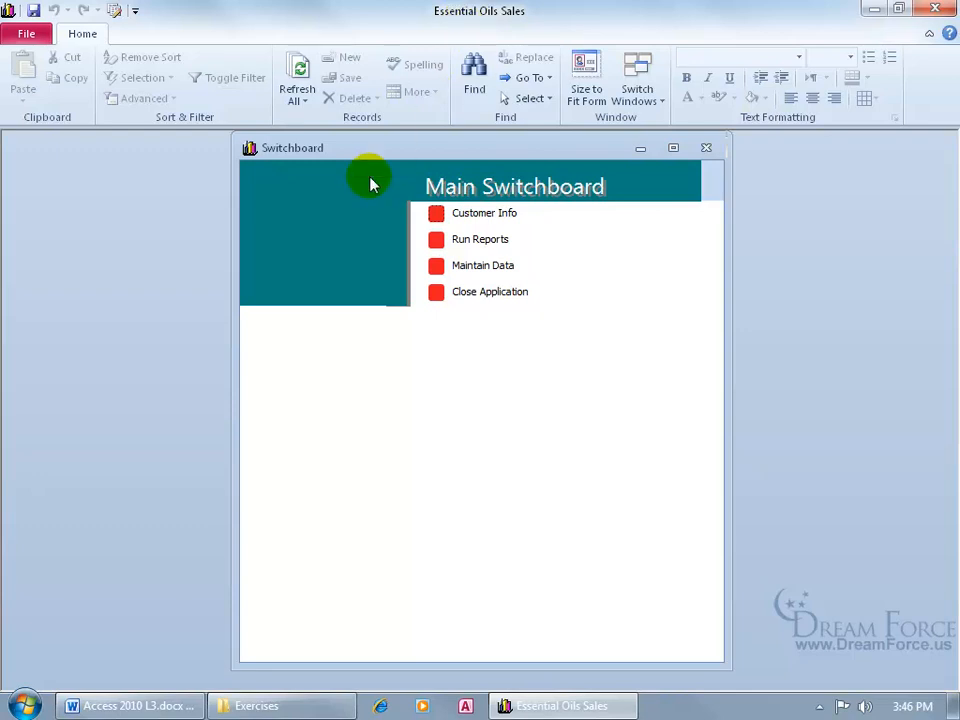
key(F11)
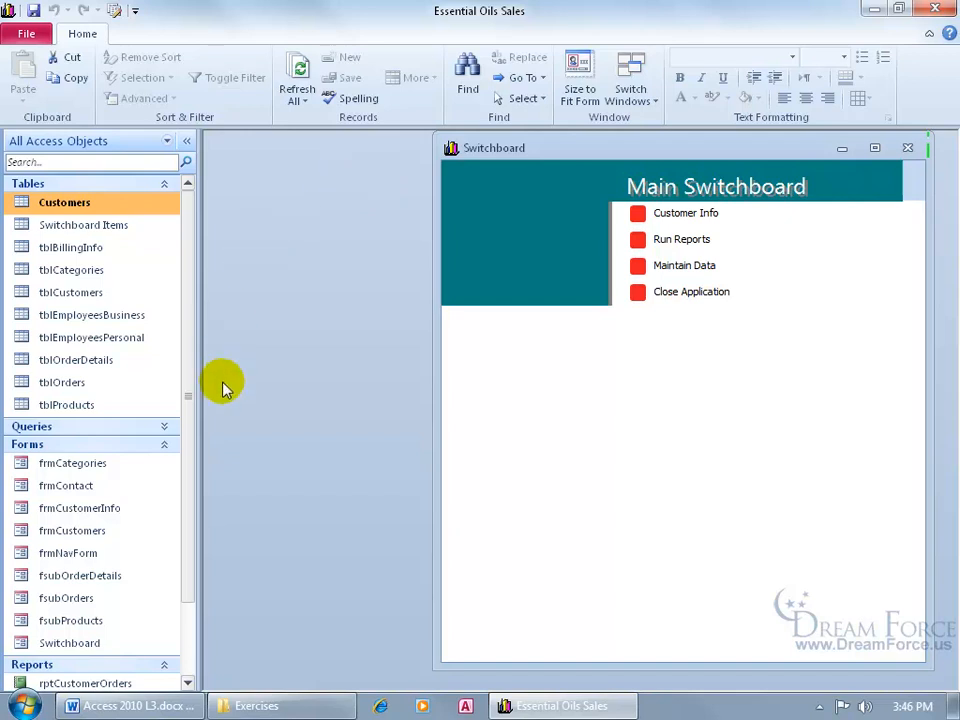
click(907, 148)
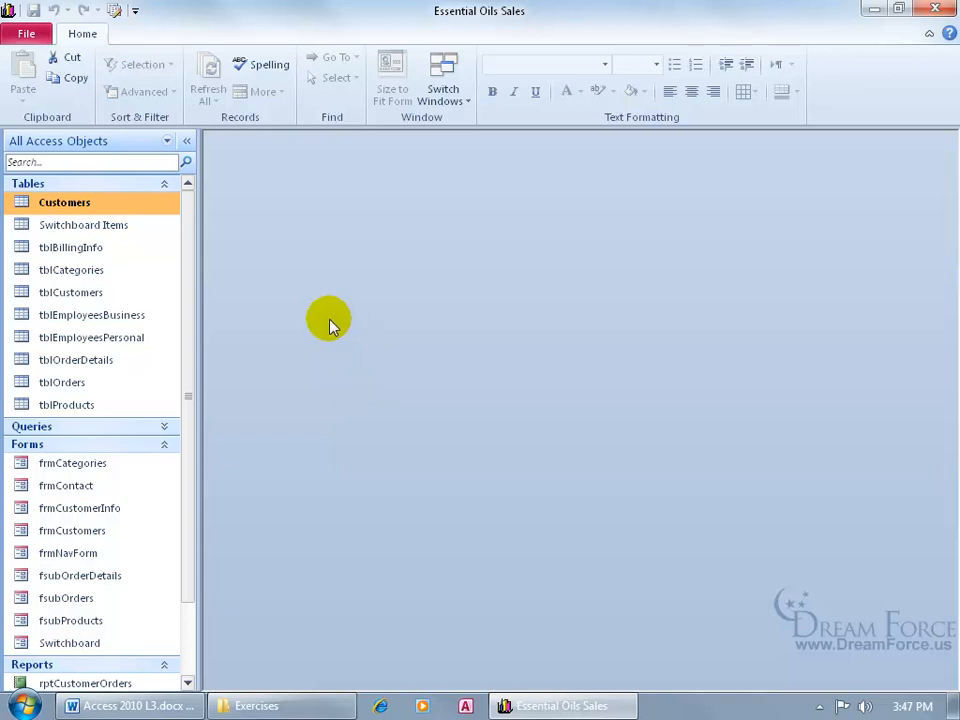
- Close Access, reopen Integration.accdb, and bring up the Access Options
click(935, 9)
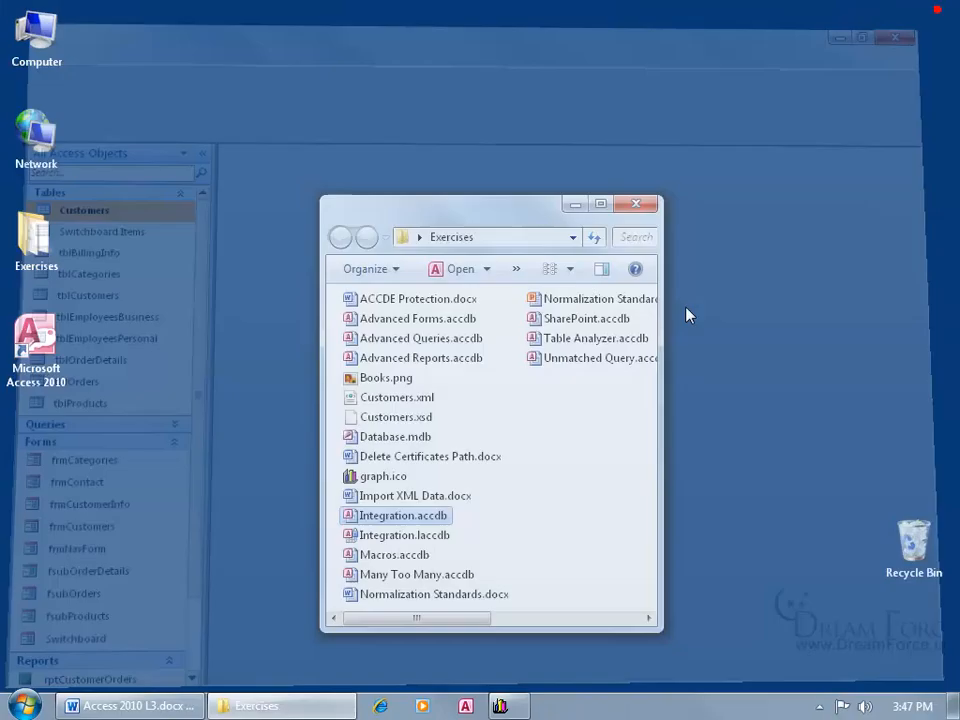
double_click(400, 522)
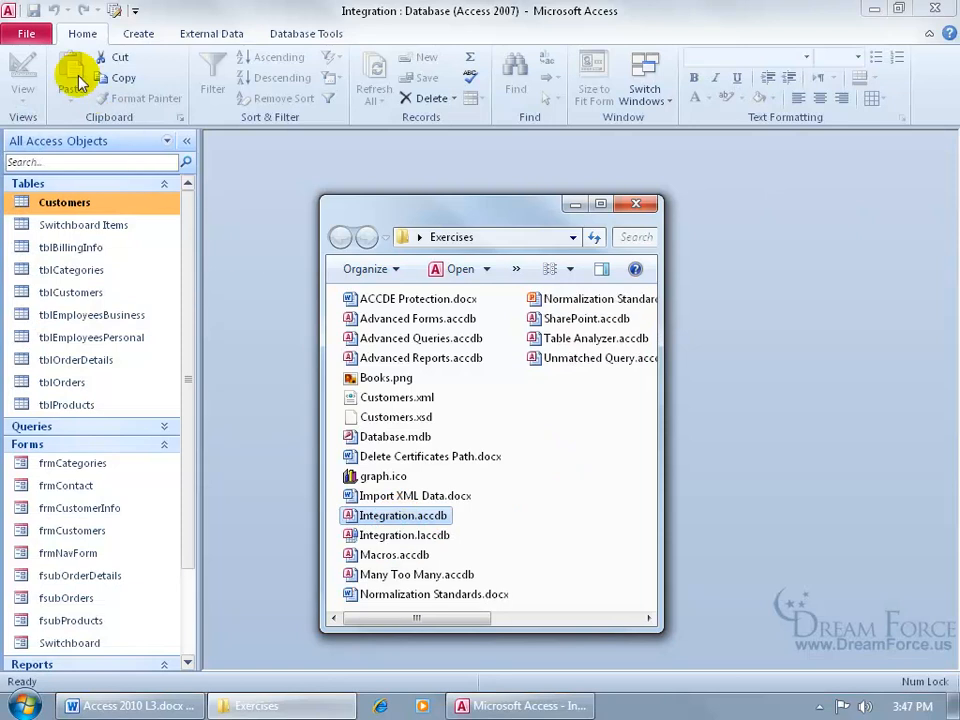
click(29, 36)
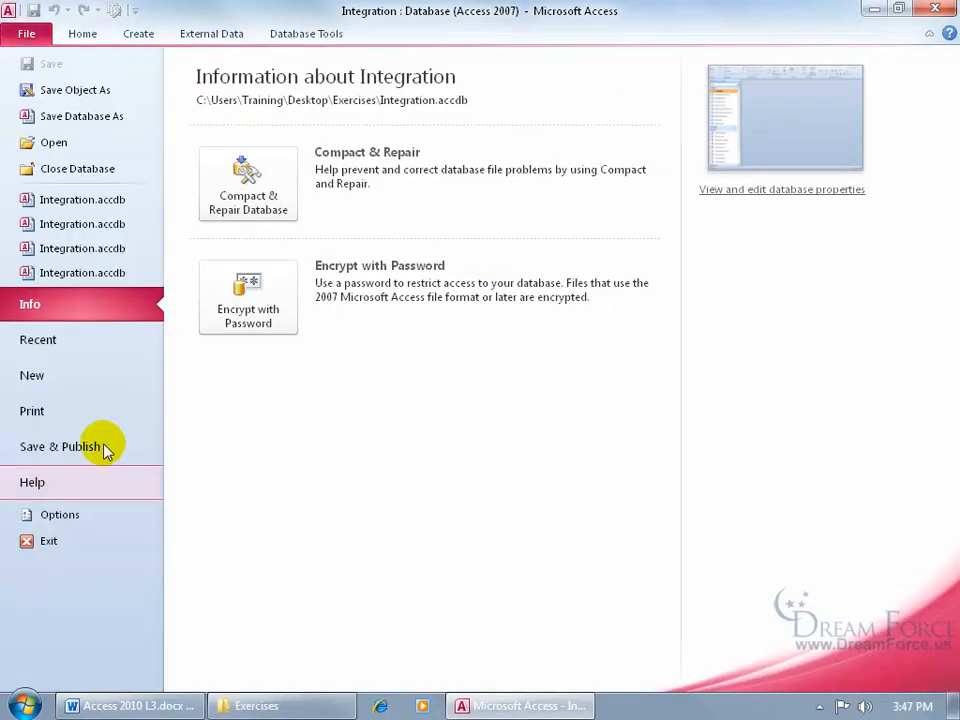
click(103, 517)
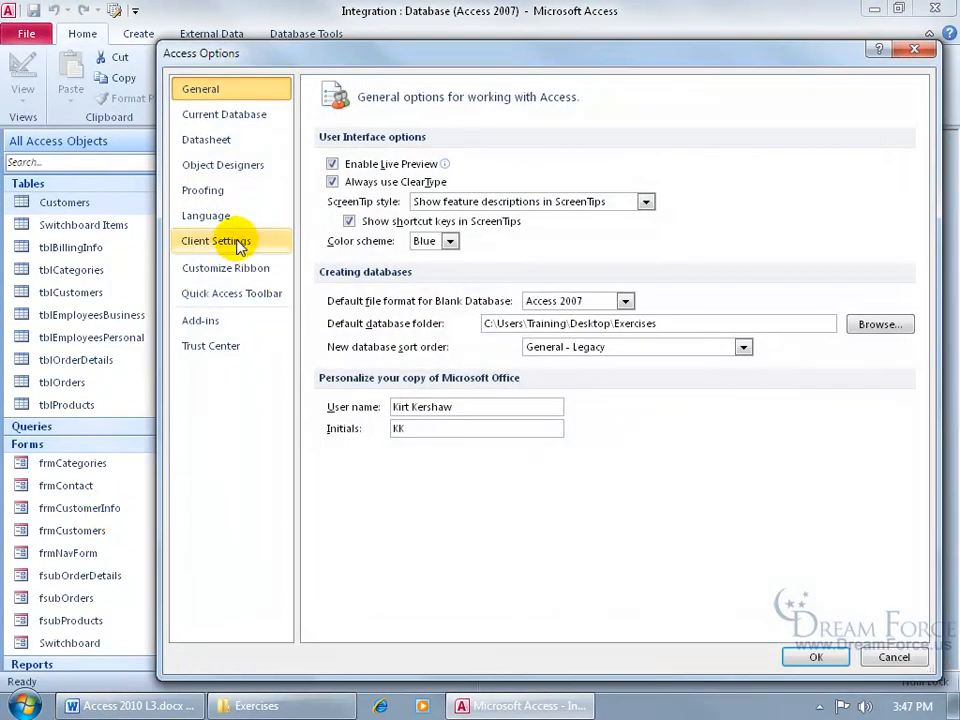
- Toggle the Action queries confirmation in Client Settings, then move to the Current Database settings
click(238, 242)
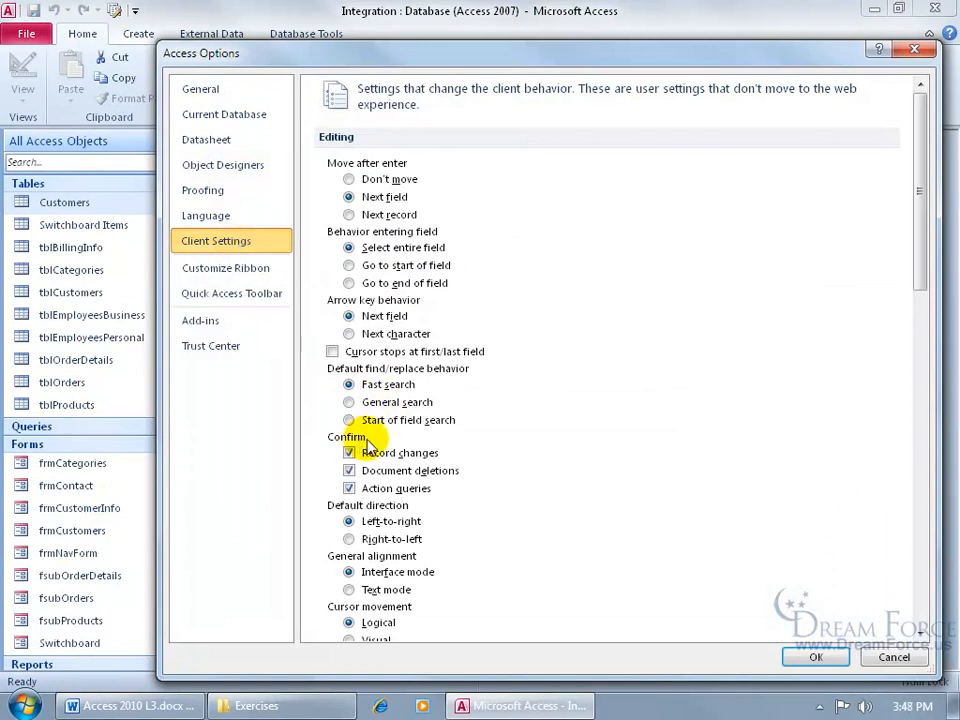
click(350, 489)
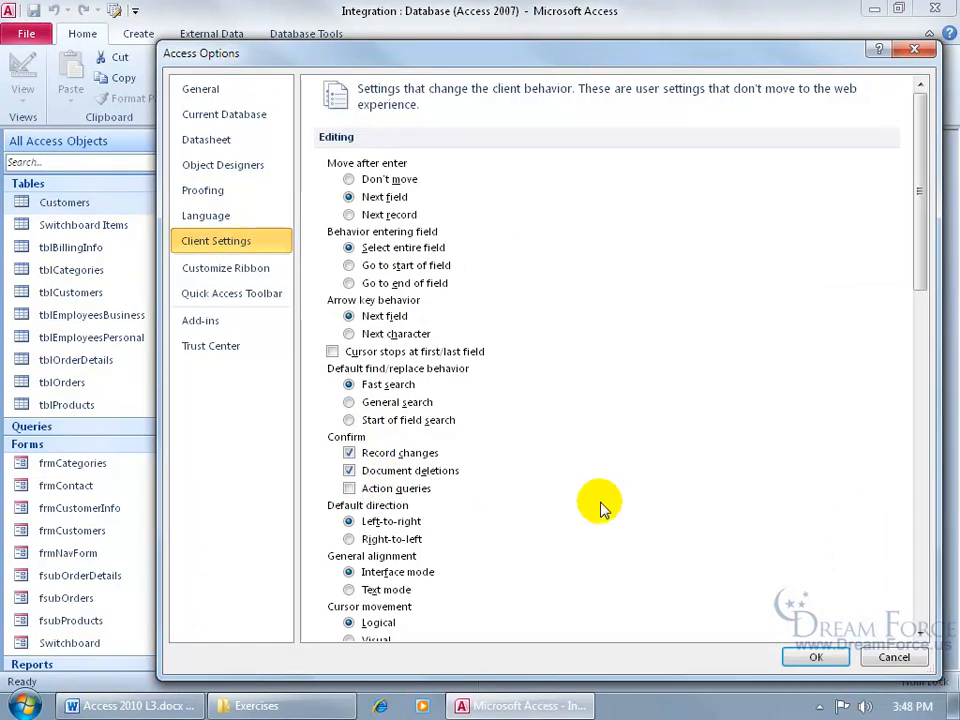
click(349, 489)
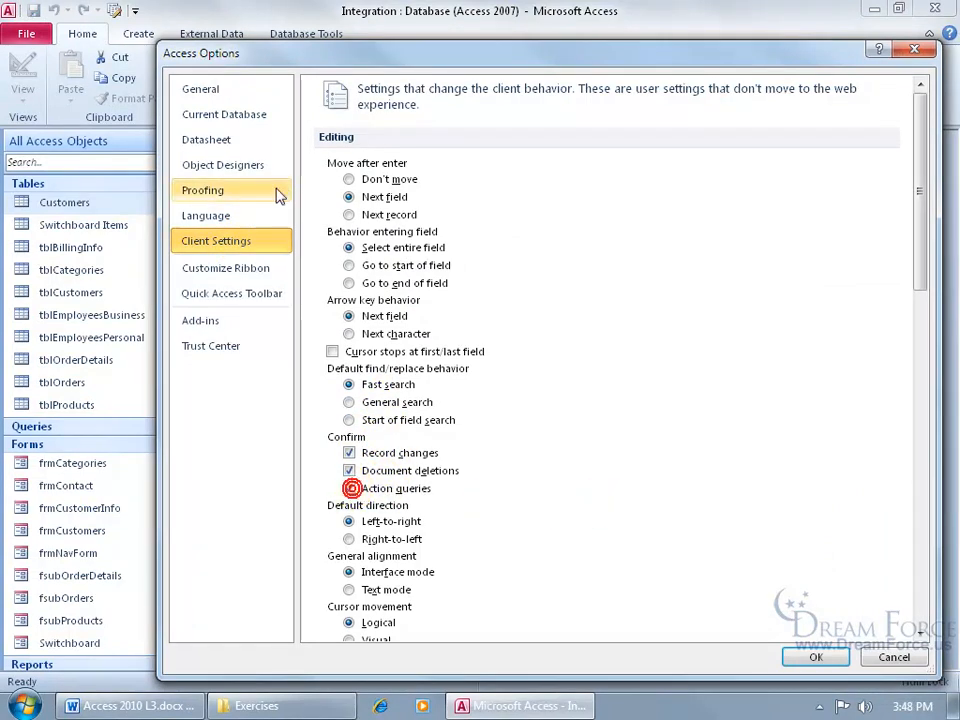
click(232, 117)
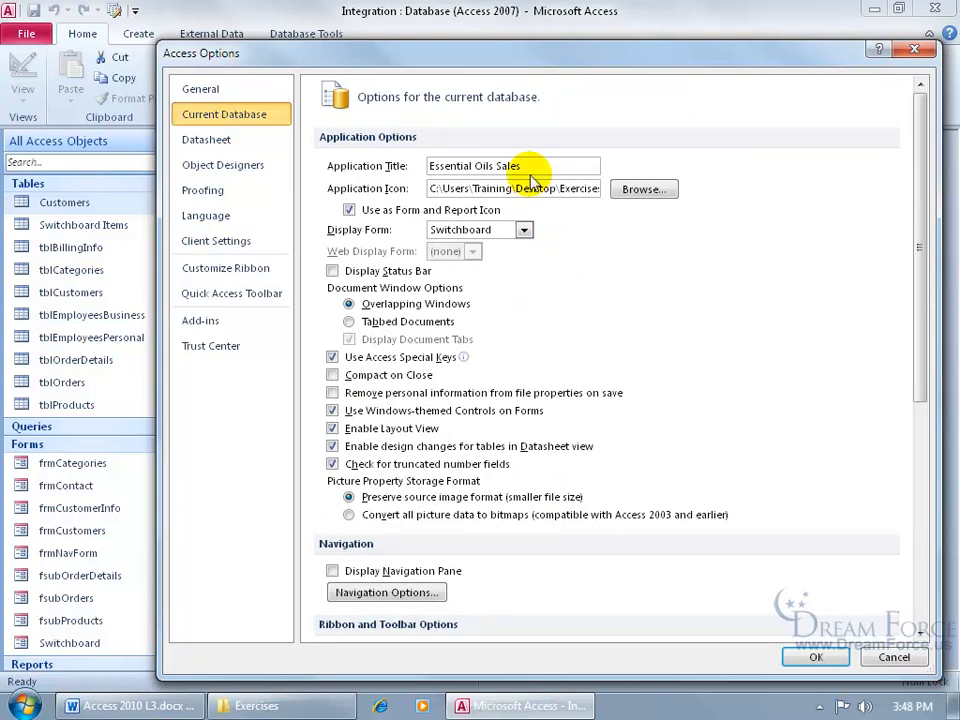
- Clear the Essential Oils Sales title, set Display Form to (none), and choose Tabbed Documents
drag(536, 162, 636, 188)
key(Delete)
key(Delete)
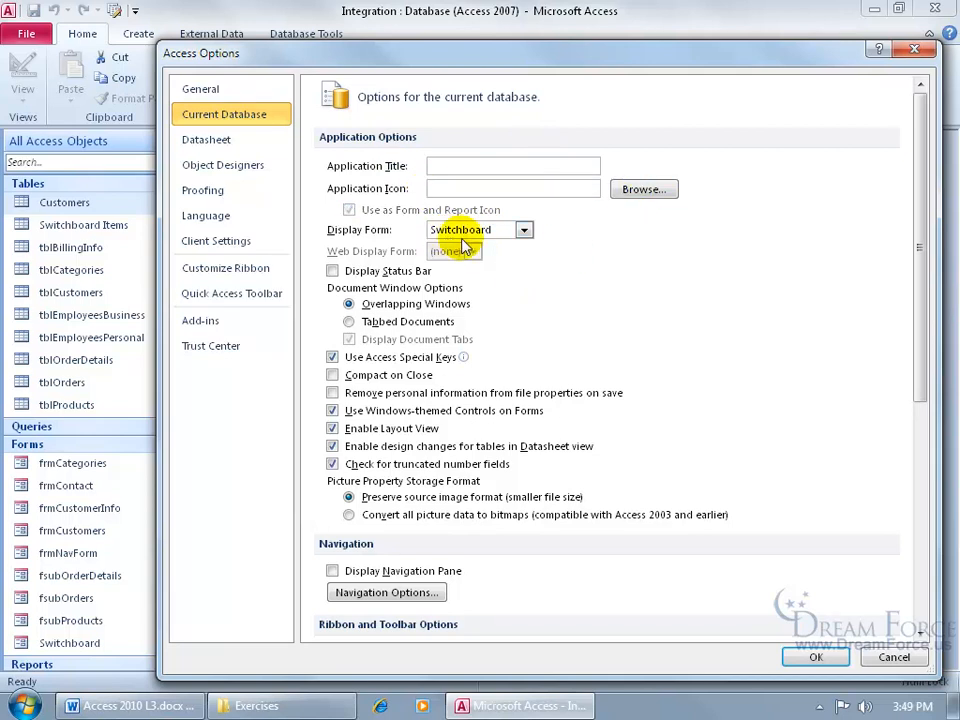
click(522, 230)
click(511, 248)
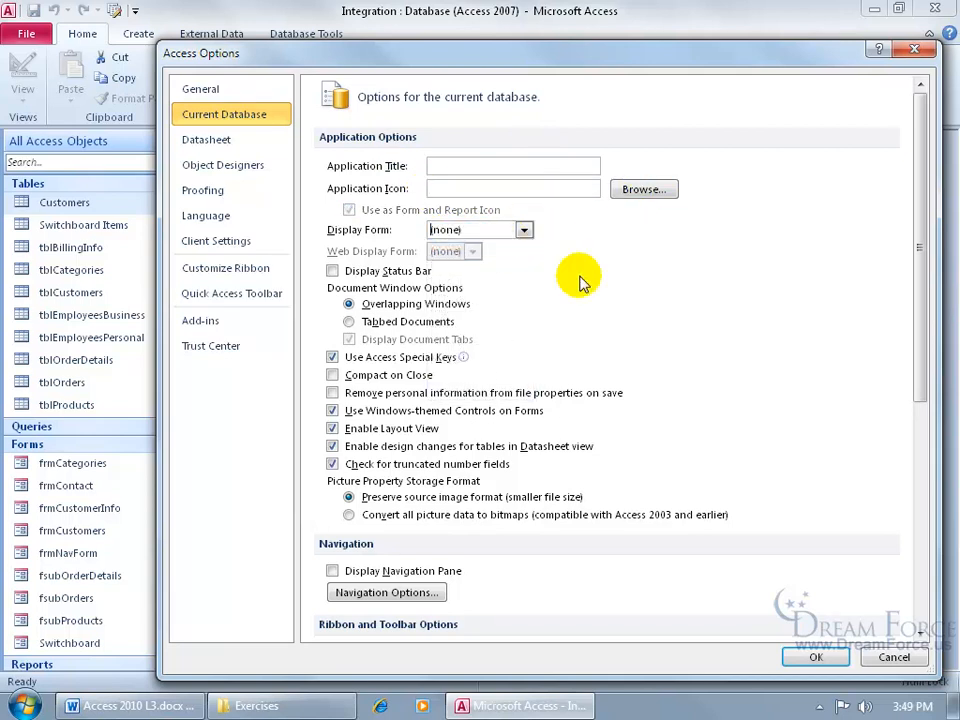
click(352, 321)
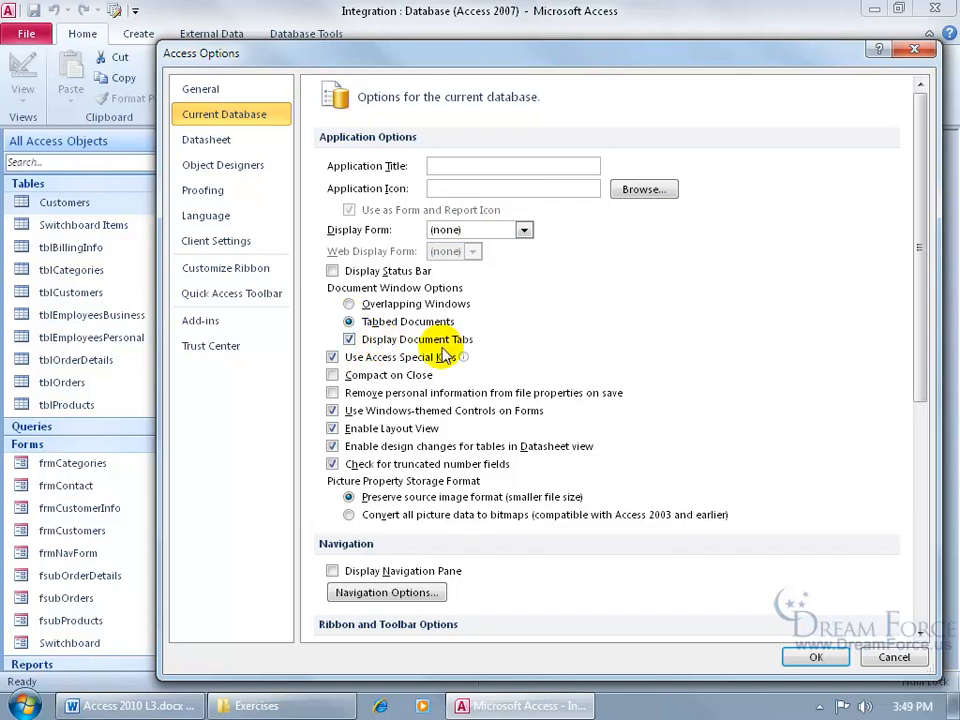
- Re-enable the navigation pane, full menus and default shortcut menus
click(332, 571)
drag(922, 370, 917, 462)
click(332, 519)
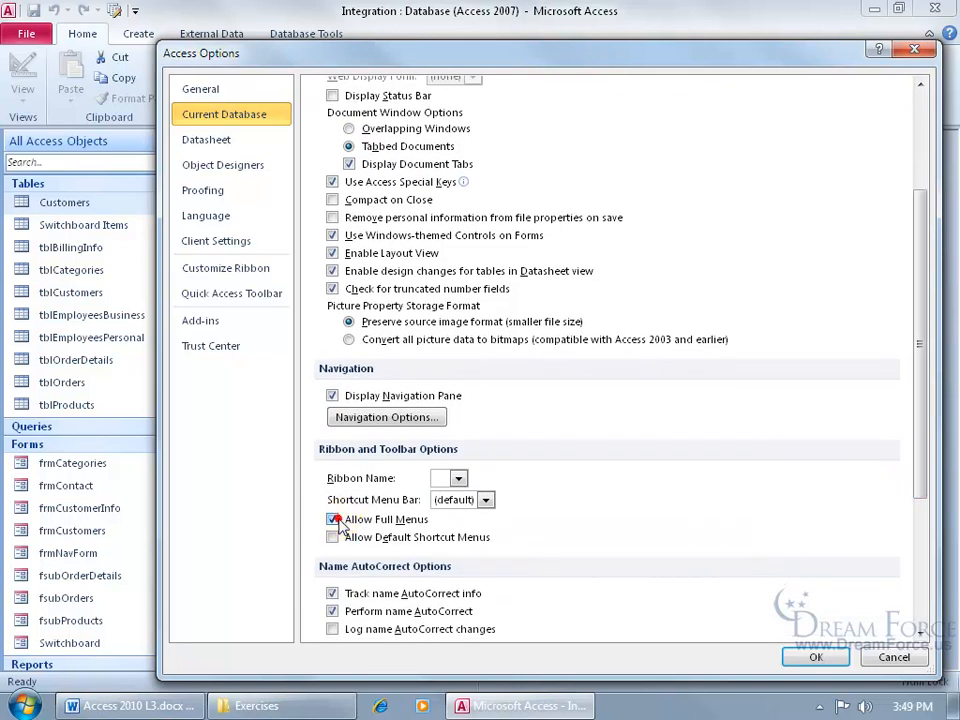
click(332, 537)
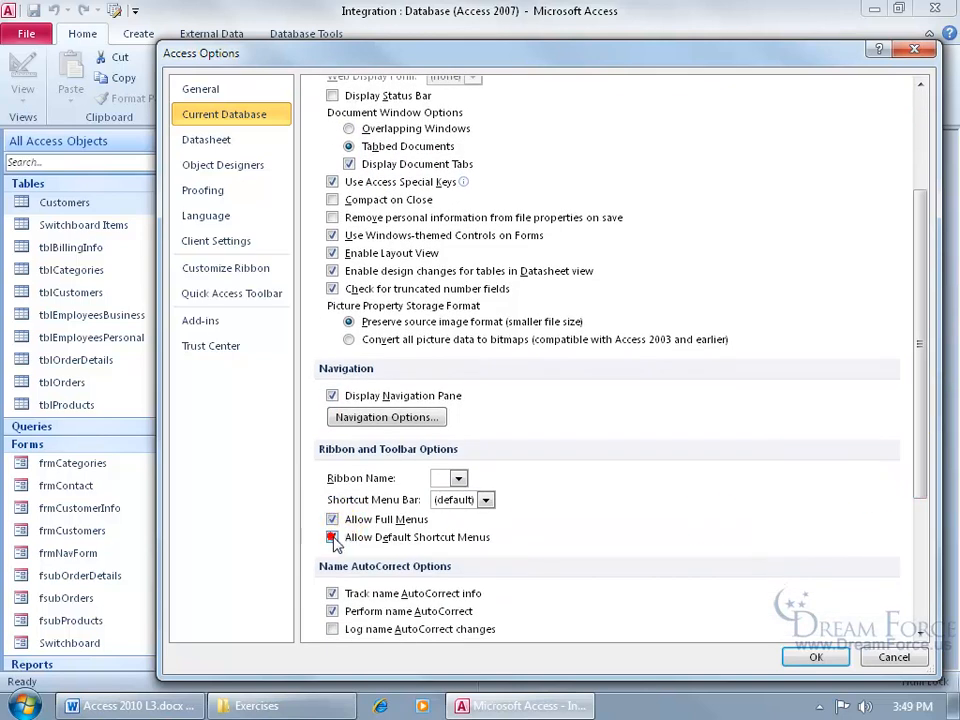